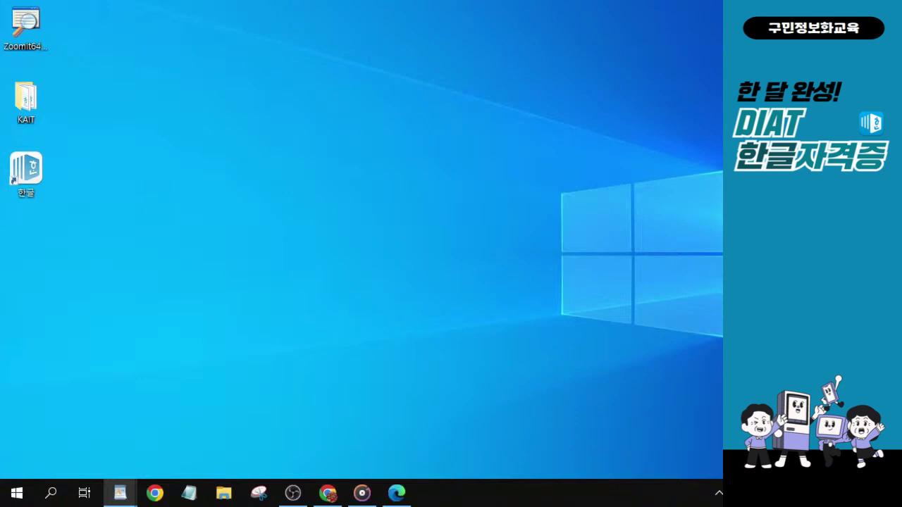
Launch the 한글 word processor with a blank document and position its window for editing.
{"action": "double_click", "coordinate": [21, 184]}
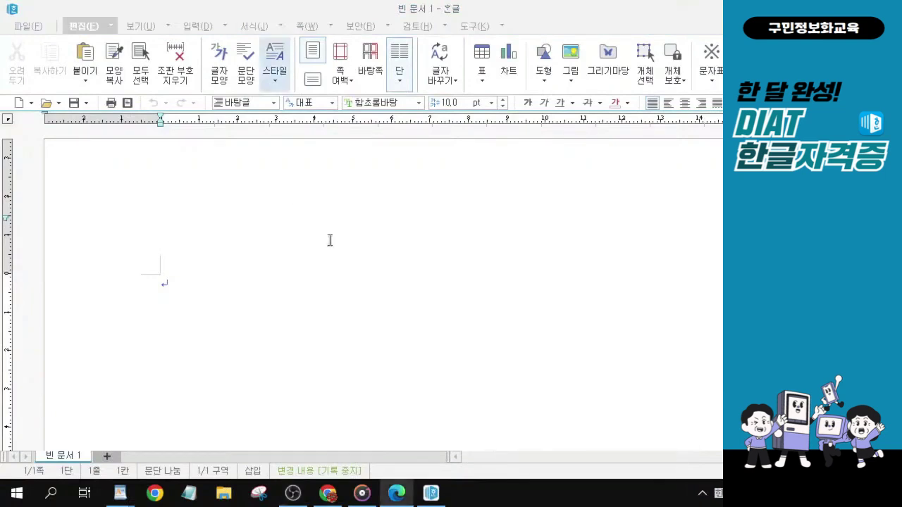
{"action": "mouse_move", "coordinate": [378, 10]}
{"action": "left_mouse_down"}
{"action": "mouse_move", "coordinate": [363, 31]}
{"action": "mouse_move", "coordinate": [379, 40]}
{"action": "mouse_move", "coordinate": [367, 11]}
{"action": "left_mouse_up"}
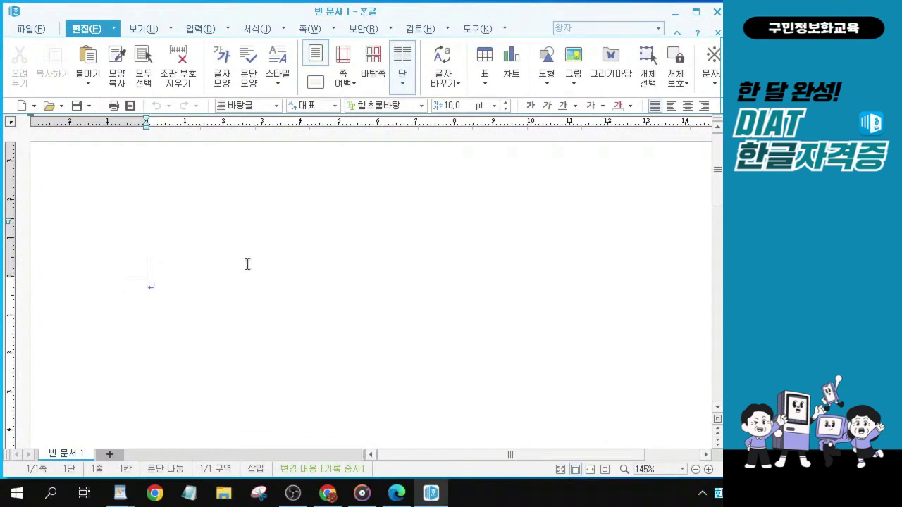
{"action": "key", "text": "alt+Tab"}
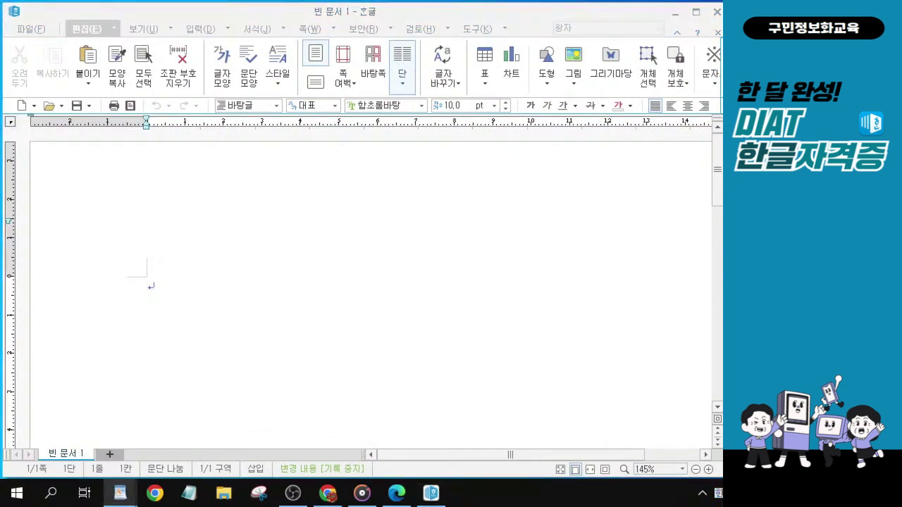
{"action": "left_click", "coordinate": [233, 302]}
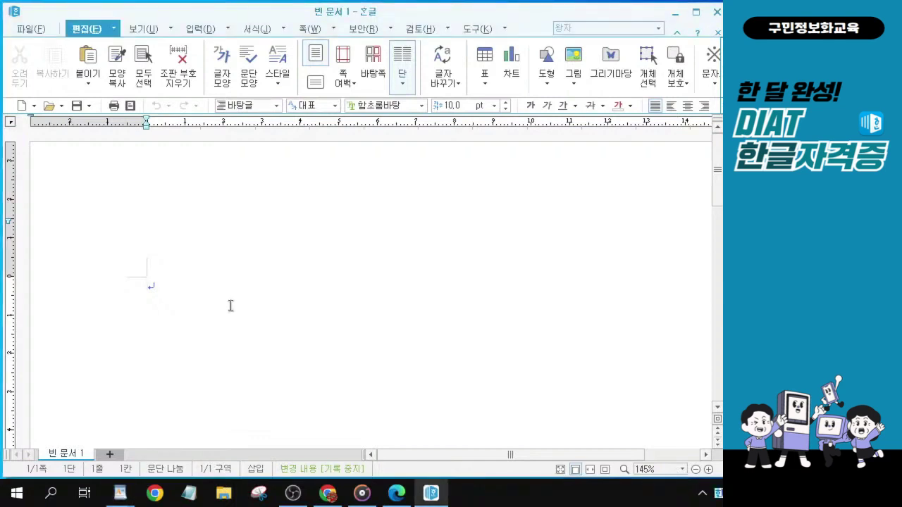
In the page setup of the blank document, set the bottom, left and right margins to 20 mm.
{"action": "key", "text": "F7"}
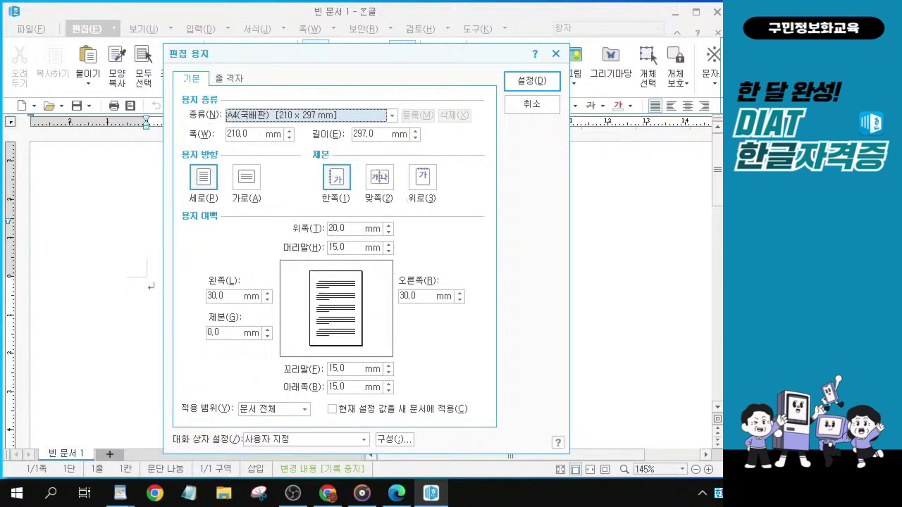
{"action": "left_click", "coordinate": [352, 387]}
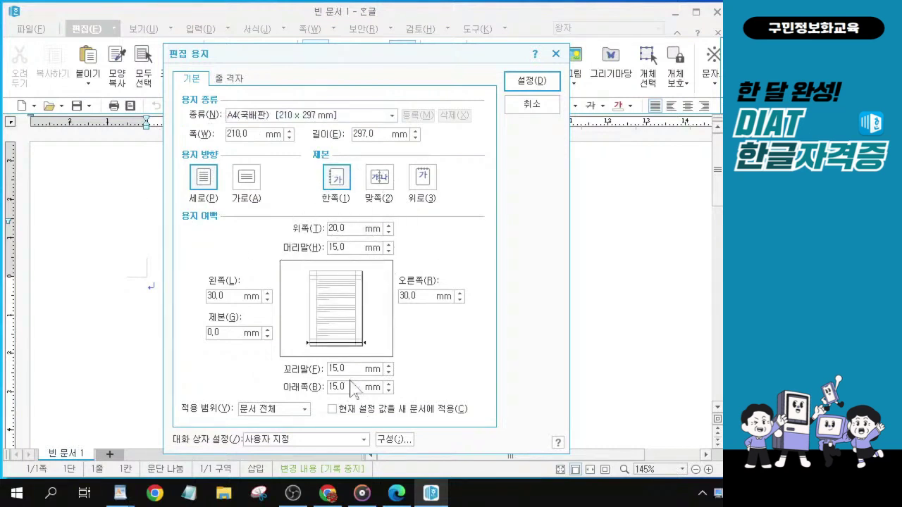
{"action": "type", "text": "20"}
{"action": "key", "text": "Tab"}
{"action": "key", "text": "Tab"}
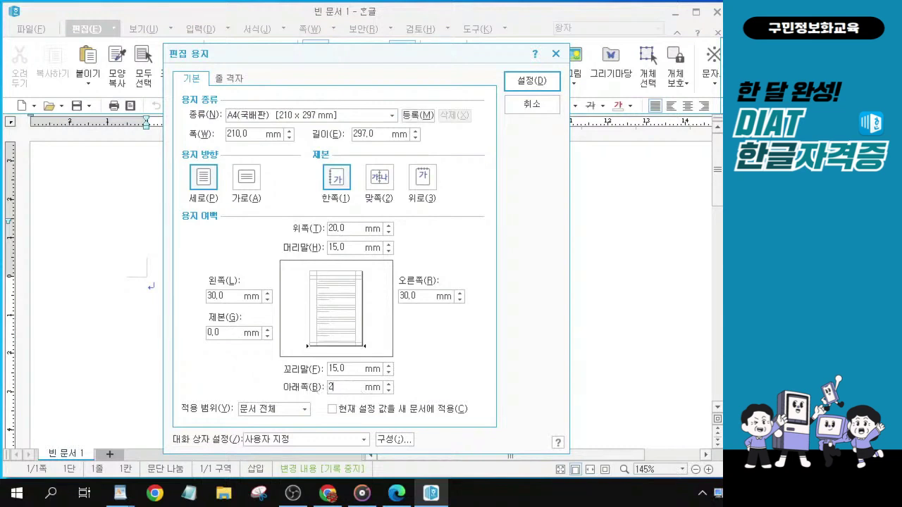
{"action": "type", "text": "20"}
{"action": "key", "text": "Tab"}
{"action": "type", "text": "20"}
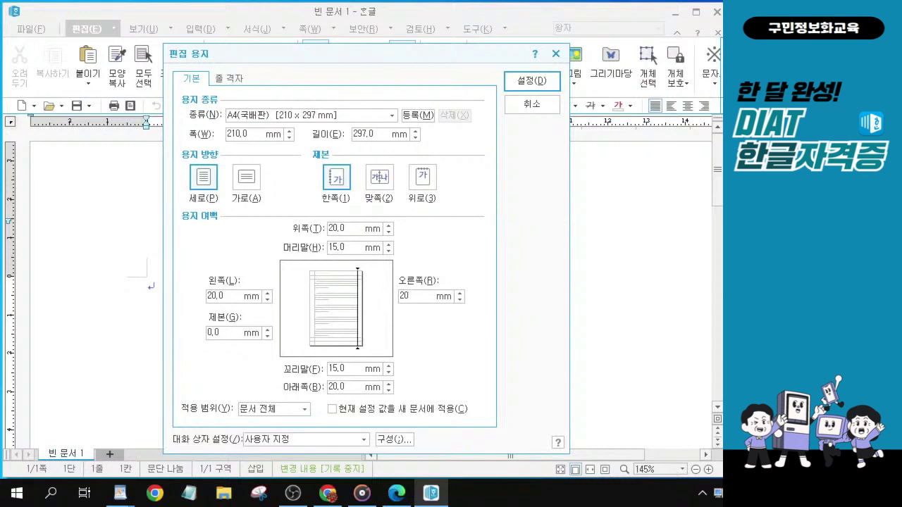
{"action": "type", "text": "2"}
{"action": "key", "text": "BackSpace"}
Set the header and footer margins to 10 mm and apply the page setup to the document.
{"action": "key", "text": "Tab"}
{"action": "type", "text": "10"}
{"action": "key", "text": "Tab"}
{"action": "type", "text": "10"}
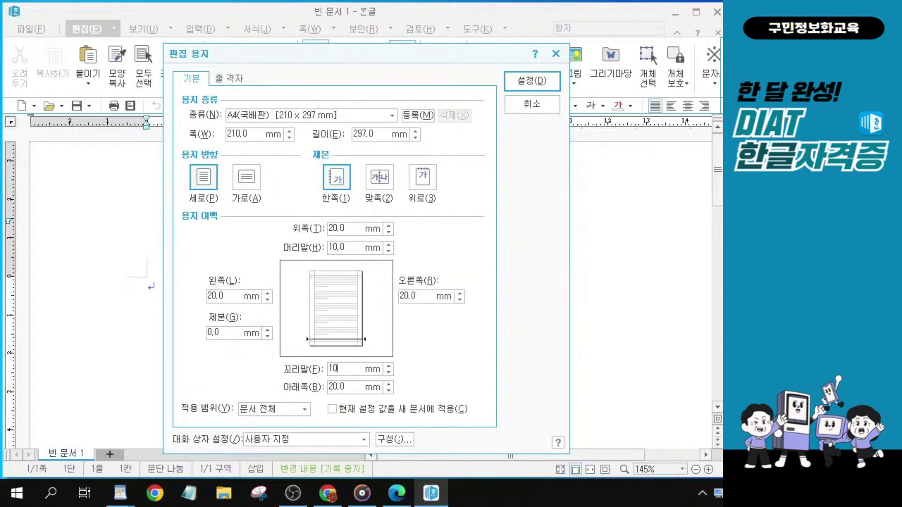
{"action": "key", "text": "Tab"}
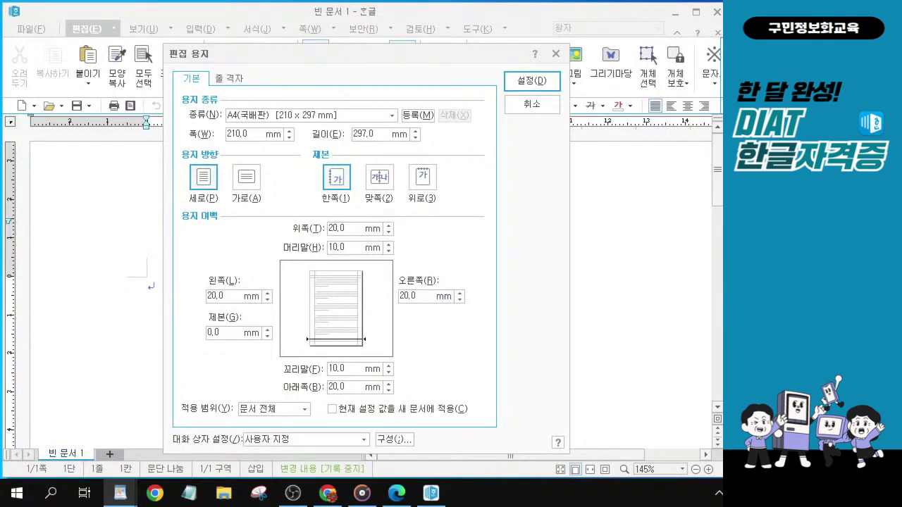
{"action": "left_click", "coordinate": [526, 82]}
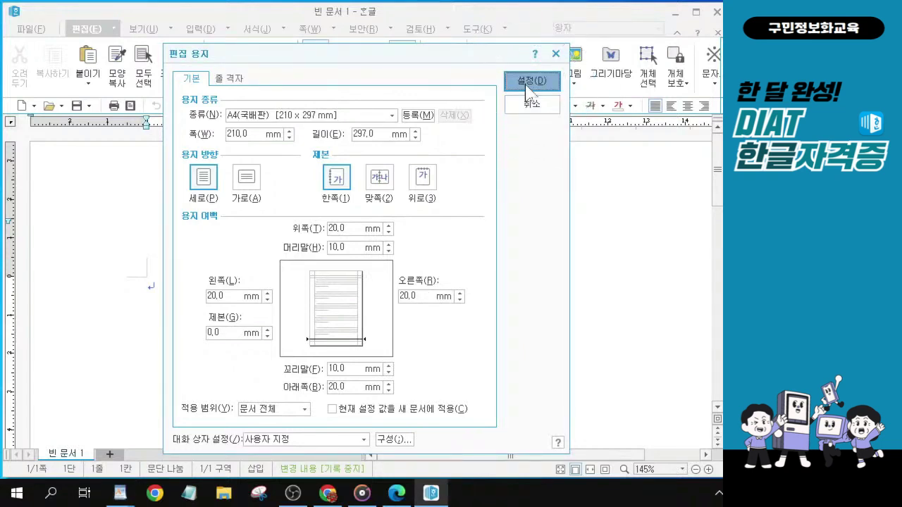
{"action": "left_click", "coordinate": [530, 81]}
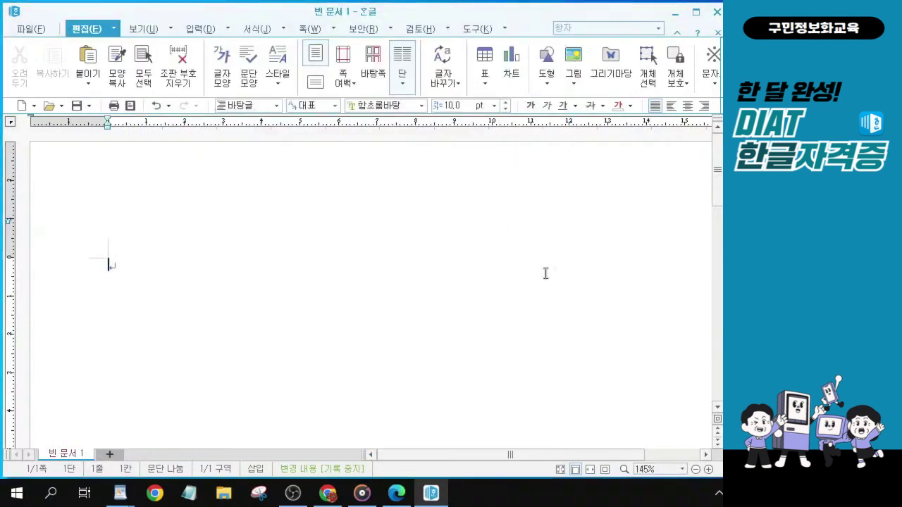
Check the automatic formatting options for bullets and numbering in the quick correction settings.
{"action": "key", "text": "alt+Tab"}
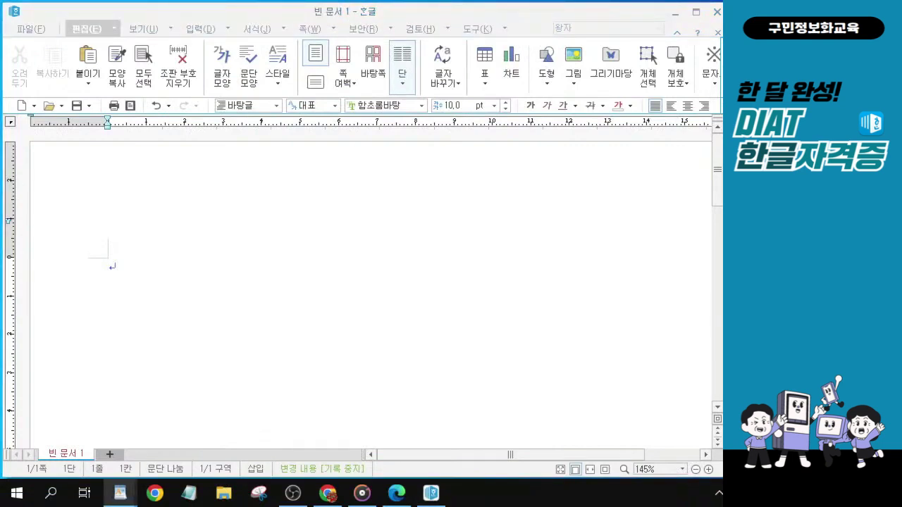
{"action": "left_click", "coordinate": [470, 30]}
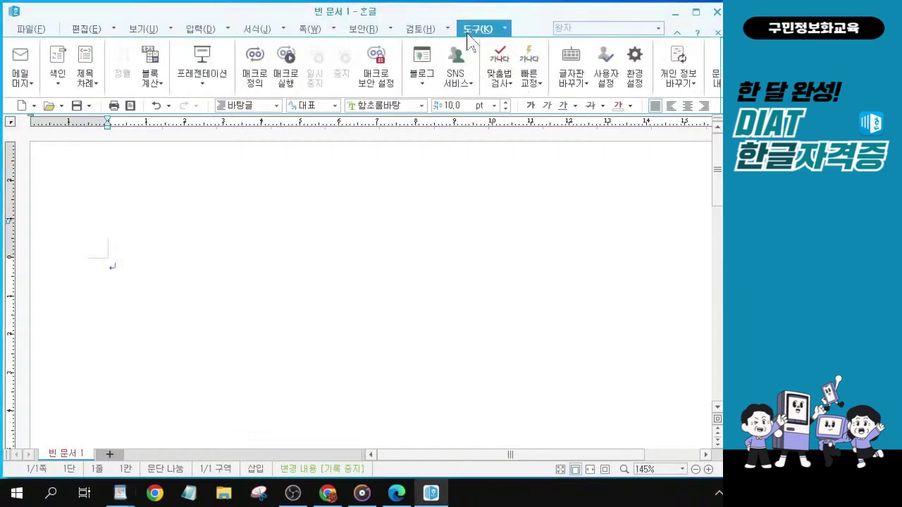
{"action": "left_click", "coordinate": [474, 33]}
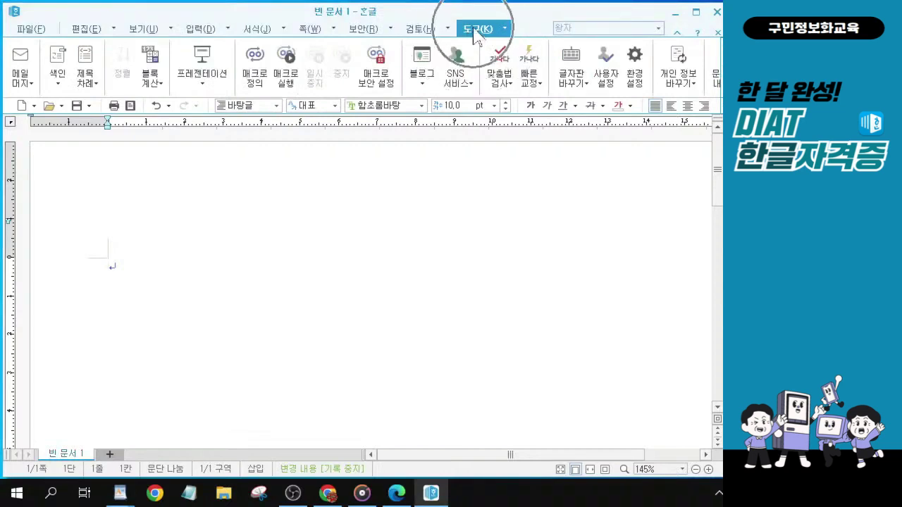
{"action": "left_click", "coordinate": [476, 31]}
{"action": "left_click", "coordinate": [528, 86]}
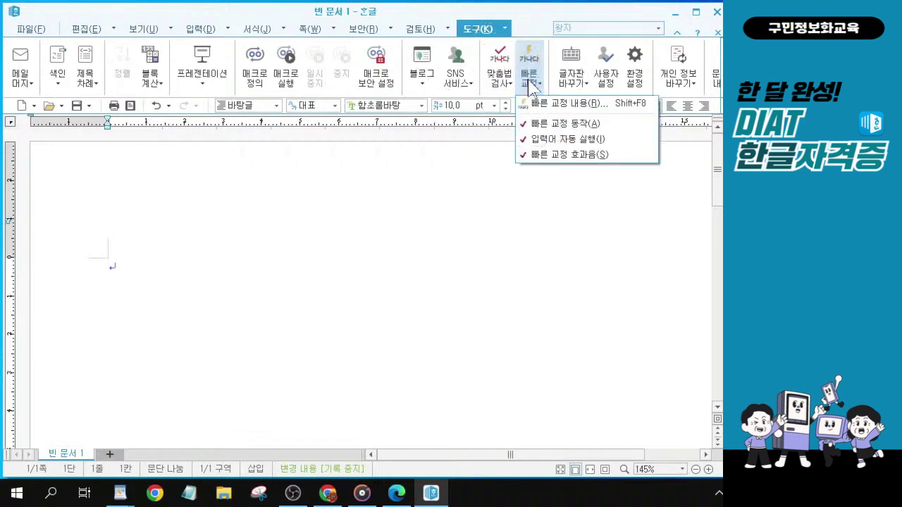
{"action": "left_click", "coordinate": [581, 112]}
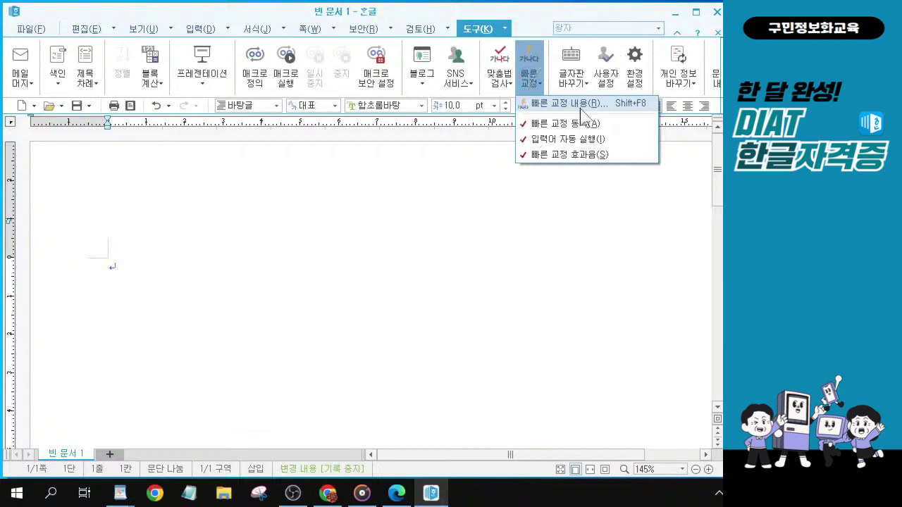
{"action": "left_click", "coordinate": [581, 104]}
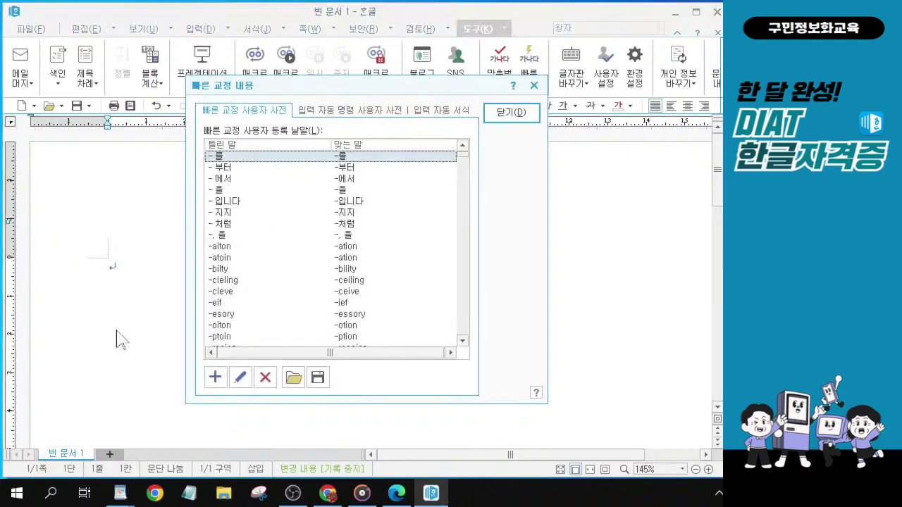
{"action": "left_click", "coordinate": [444, 112]}
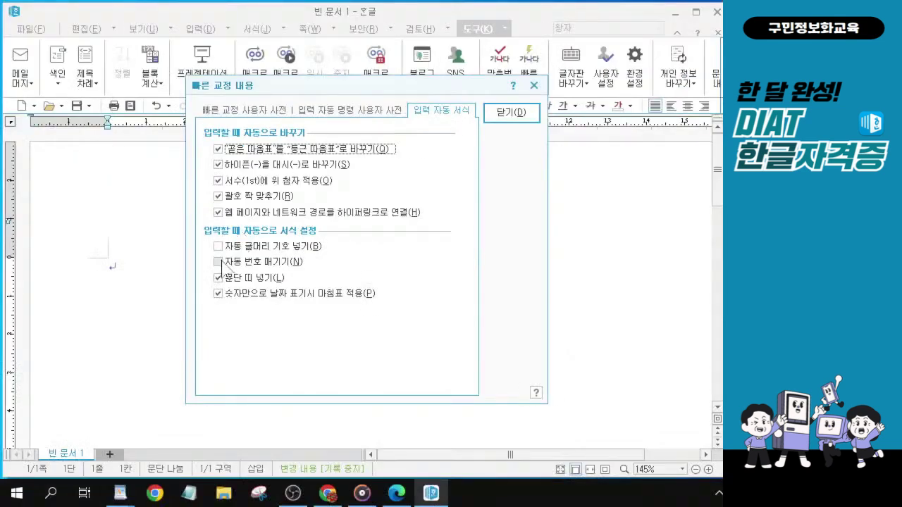
{"action": "left_click", "coordinate": [515, 114]}
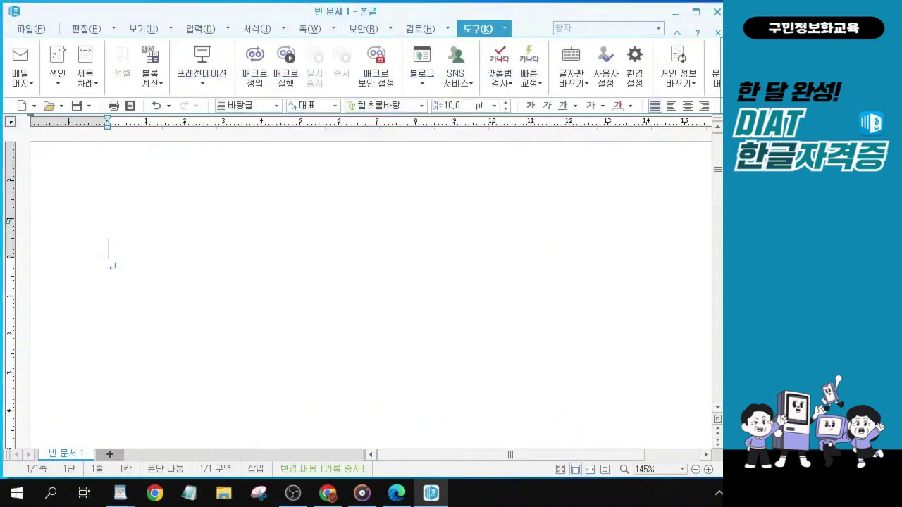
{"action": "key", "text": "alt+Tab"}
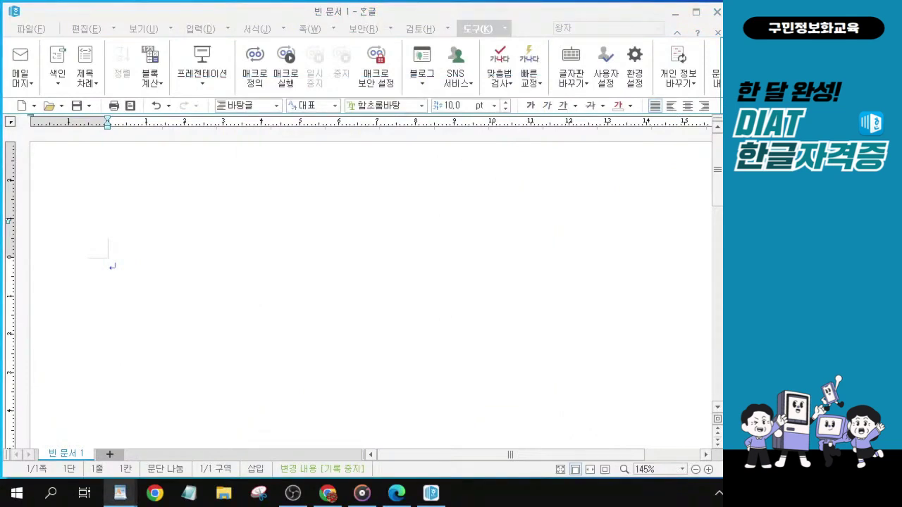
{"action": "left_click", "coordinate": [380, 105]}
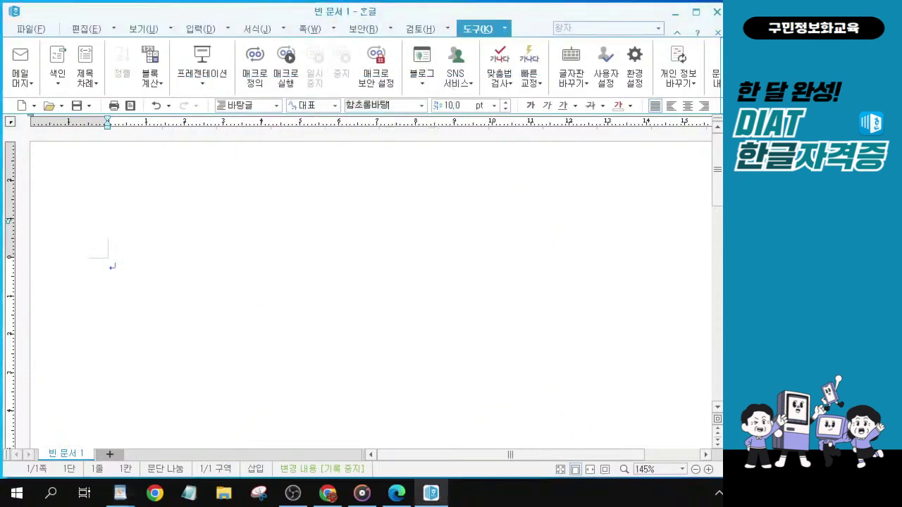
{"action": "type", "text": "바"}
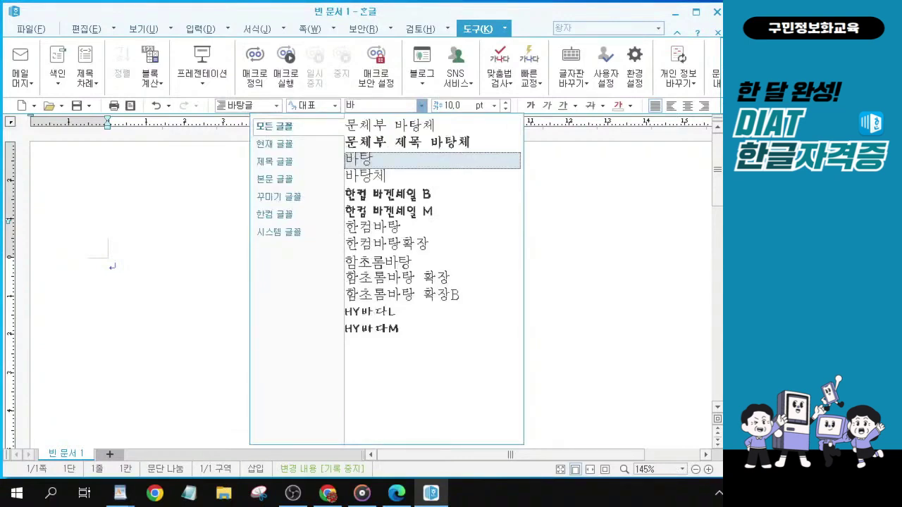
{"action": "key", "text": "BackSpace"}
{"action": "type", "text": "배"}
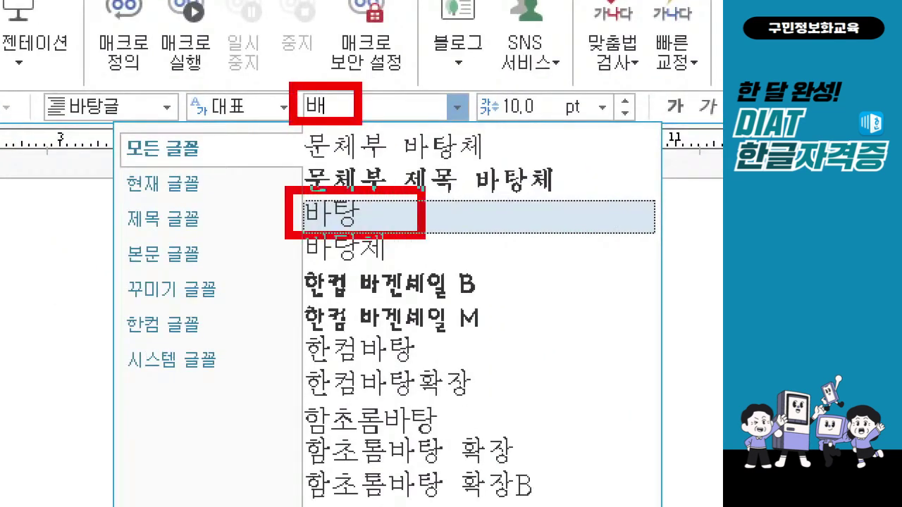
{"action": "mouse_move", "coordinate": [382, 204]}
{"action": "left_mouse_down"}
{"action": "mouse_move", "coordinate": [393, 220]}
{"action": "mouse_move", "coordinate": [420, 196]}
{"action": "left_mouse_up"}
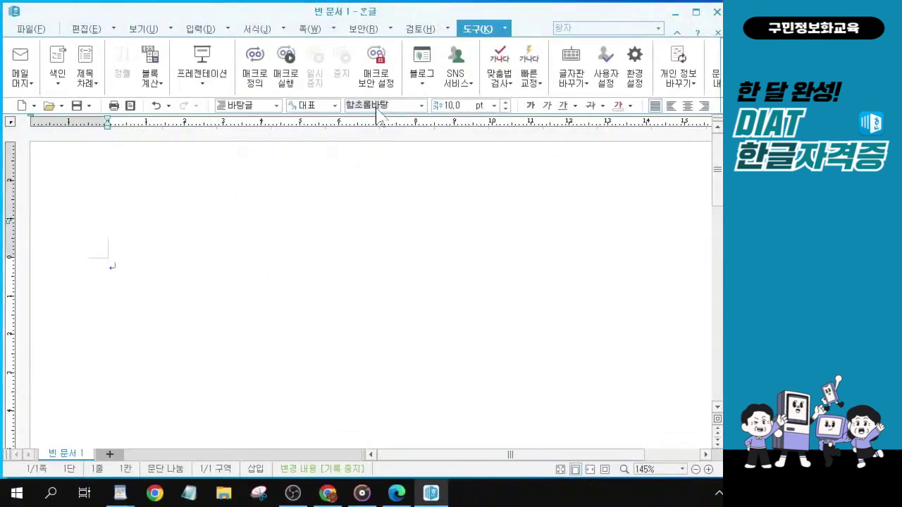
Set the font of the blank document to 바탕.
{"action": "left_click", "coordinate": [378, 107]}
{"action": "type", "text": "바"}
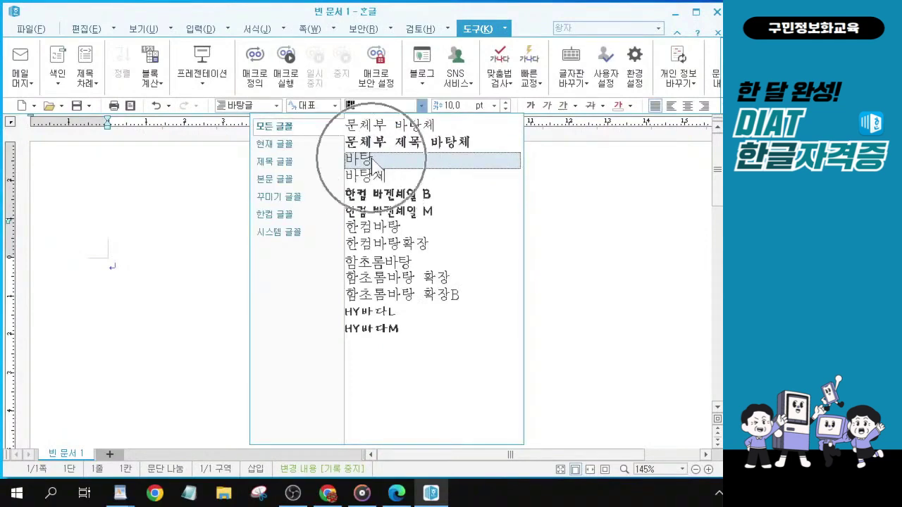
{"action": "left_click", "coordinate": [372, 161]}
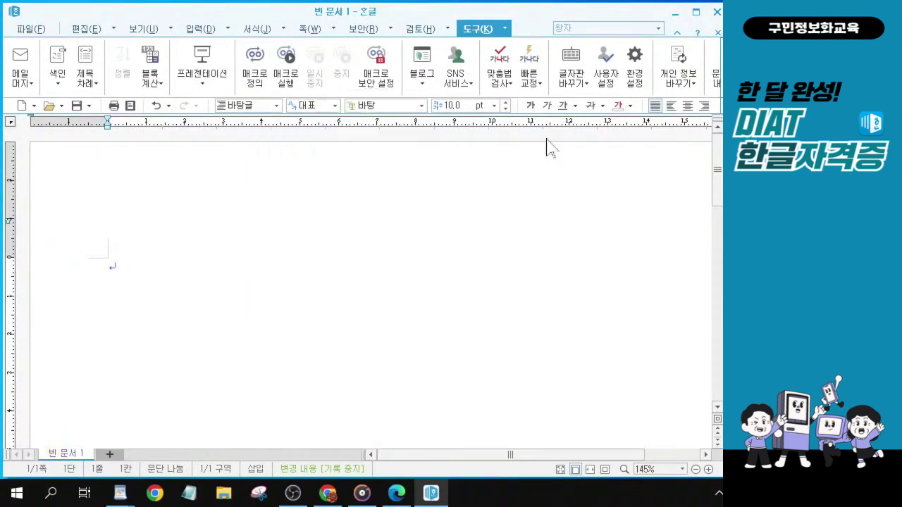
Check the font size, paragraph alignment and line spacing settings of the blank document.
{"action": "left_click", "coordinate": [458, 107]}
{"action": "left_click", "coordinate": [654, 104]}
{"action": "left_click_drag", "start_coordinate": [366, 3], "coordinate": [130, 43]}
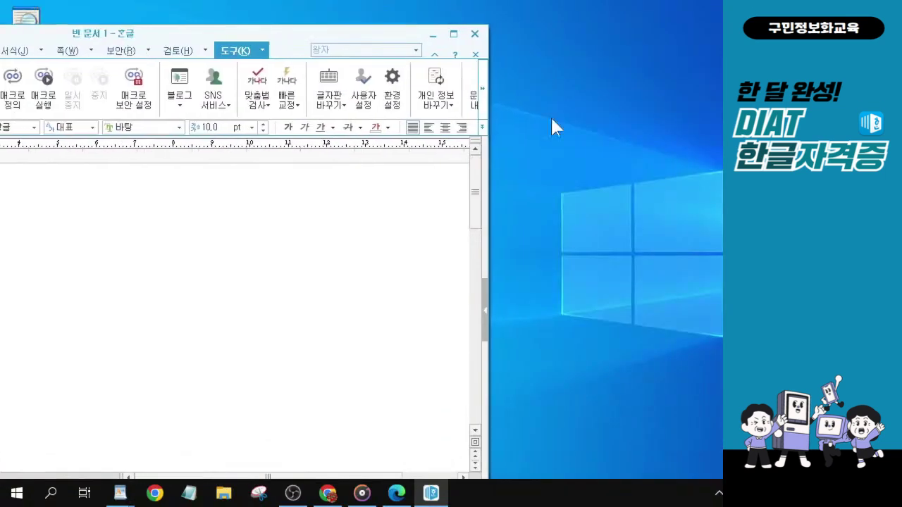
{"action": "left_click", "coordinate": [482, 127]}
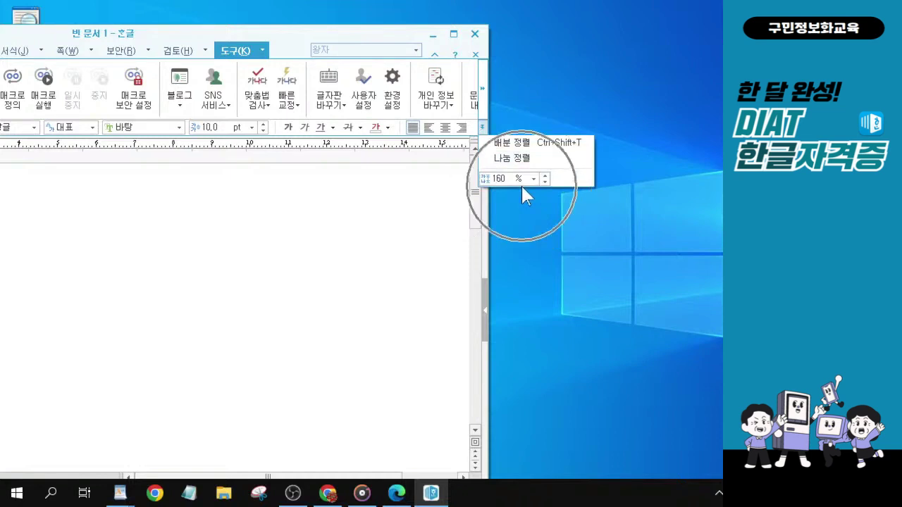
{"action": "double_click", "coordinate": [268, 35]}
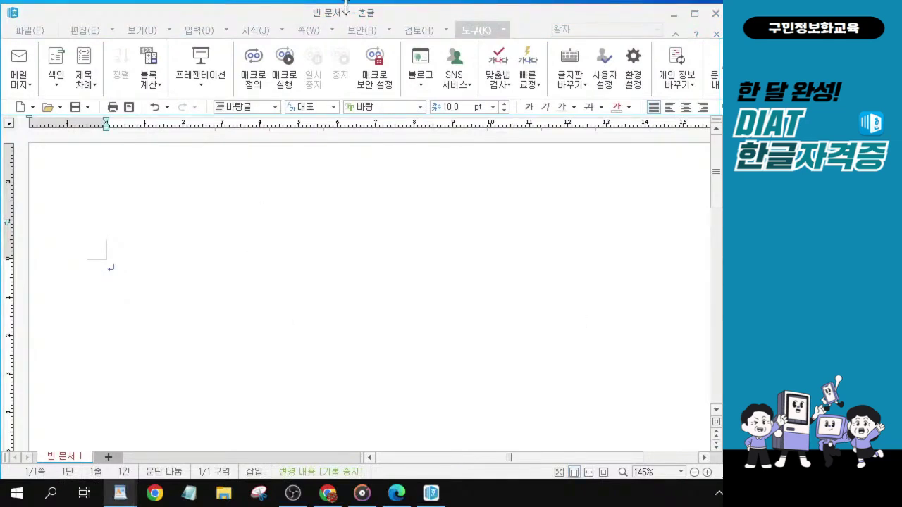
{"action": "left_click", "coordinate": [276, 21]}
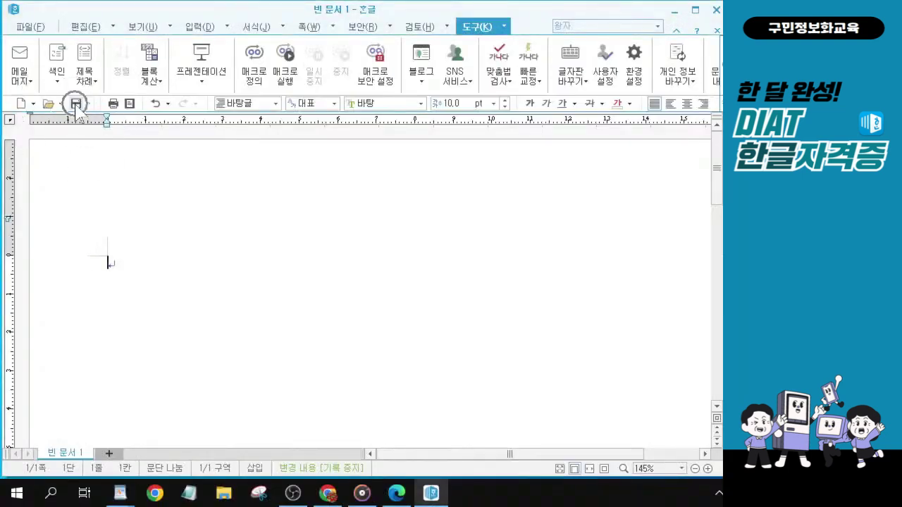
Start saving the blank document and choose the KAIT folder on the desktop as its location.
{"action": "left_click", "coordinate": [76, 105]}
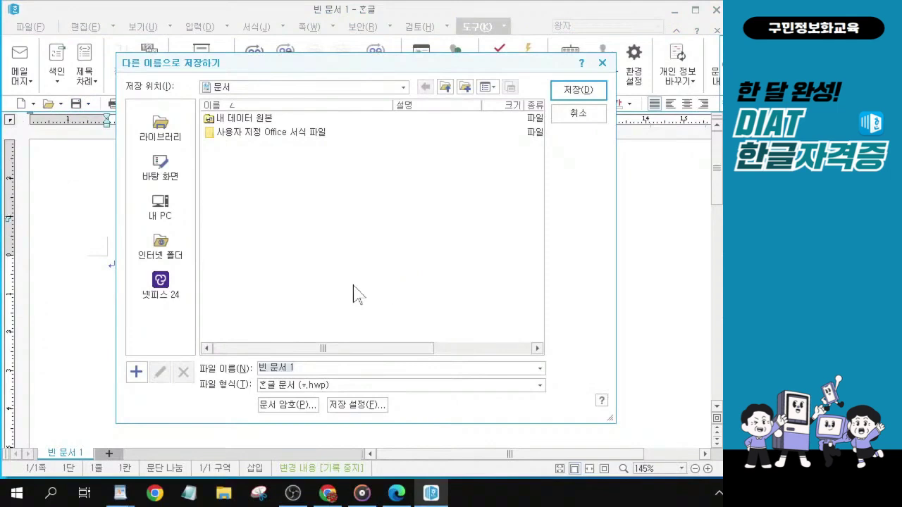
{"action": "left_click", "coordinate": [166, 178]}
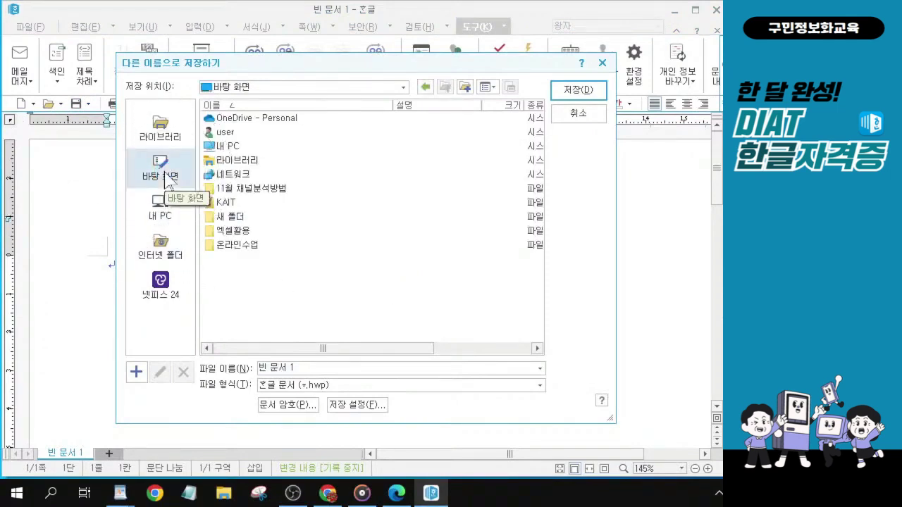
{"action": "double_click", "coordinate": [230, 205]}
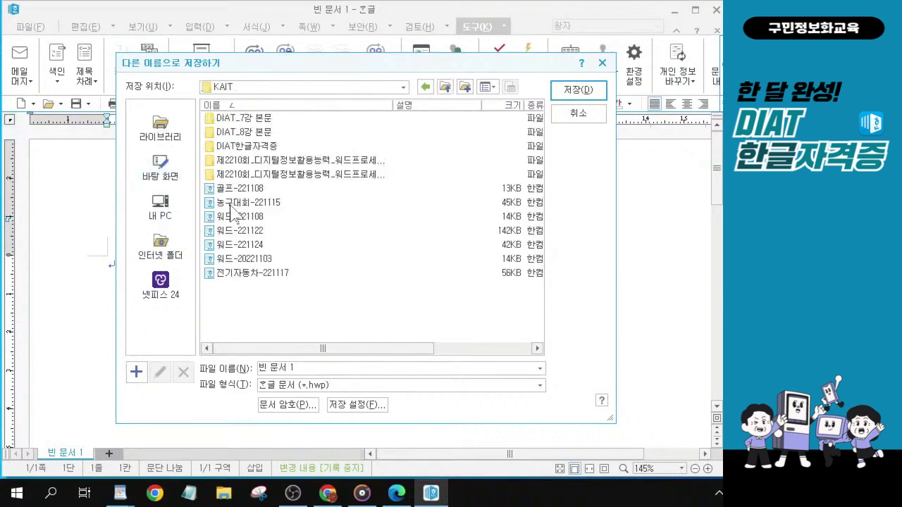
{"action": "left_click", "coordinate": [158, 169]}
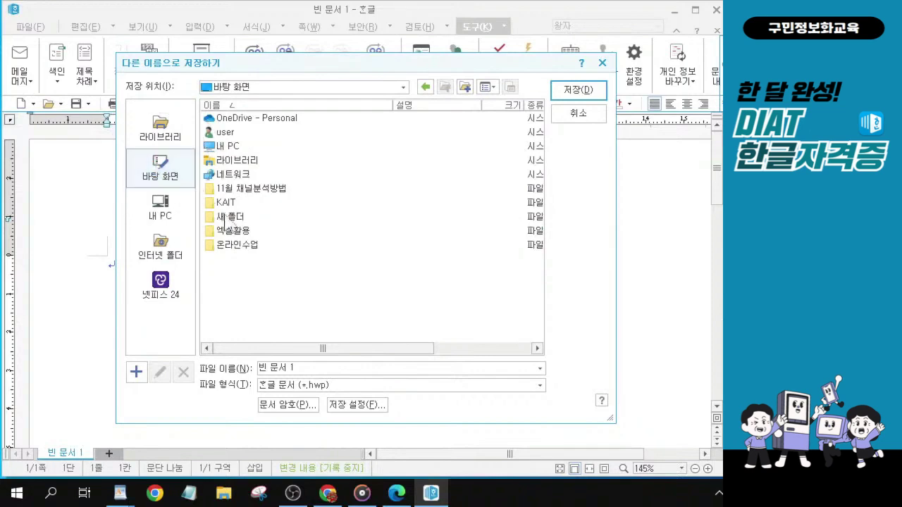
{"action": "left_click", "coordinate": [230, 206]}
{"action": "left_click", "coordinate": [231, 205]}
{"action": "left_click", "coordinate": [230, 205]}
{"action": "left_click", "coordinate": [230, 205]}
{"action": "left_click", "coordinate": [232, 204]}
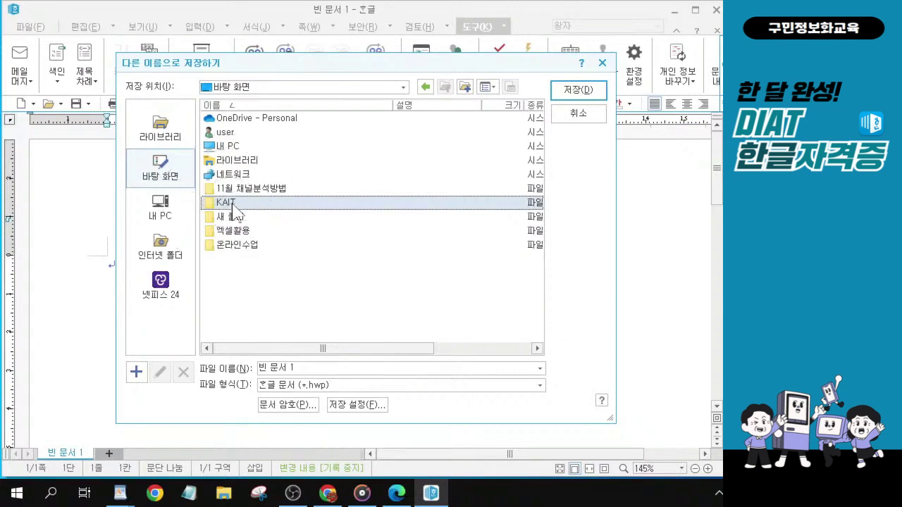
{"action": "double_click", "coordinate": [233, 204]}
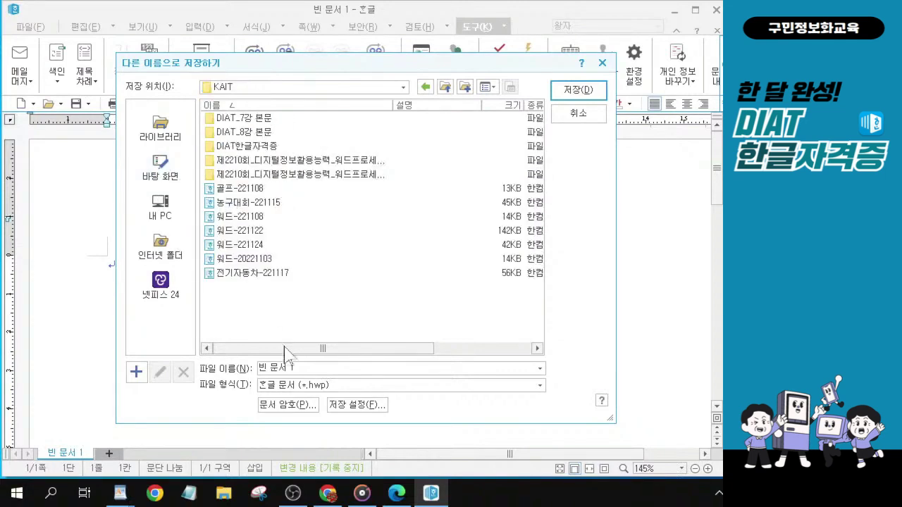
Name the file 워드-221129 and save it in 한글 문서 (*.hwp) format.
{"action": "key", "text": "alt+n"}
{"action": "type", "text": "ㅇㅜㅓㄷ"}
{"action": "type", "text": "ㅡ-"}
{"action": "type", "text": "22"}
{"action": "type", "text": "11"}
{"action": "type", "text": "29"}
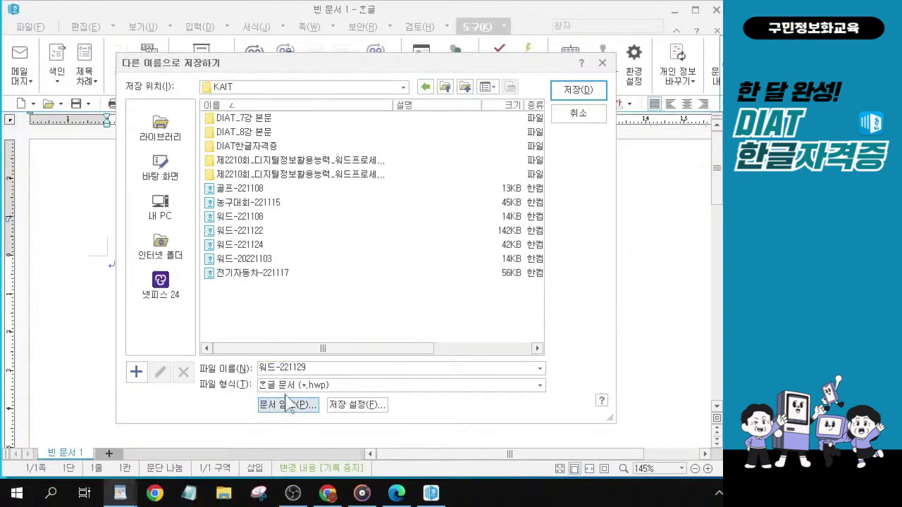
{"action": "left_click", "coordinate": [577, 90]}
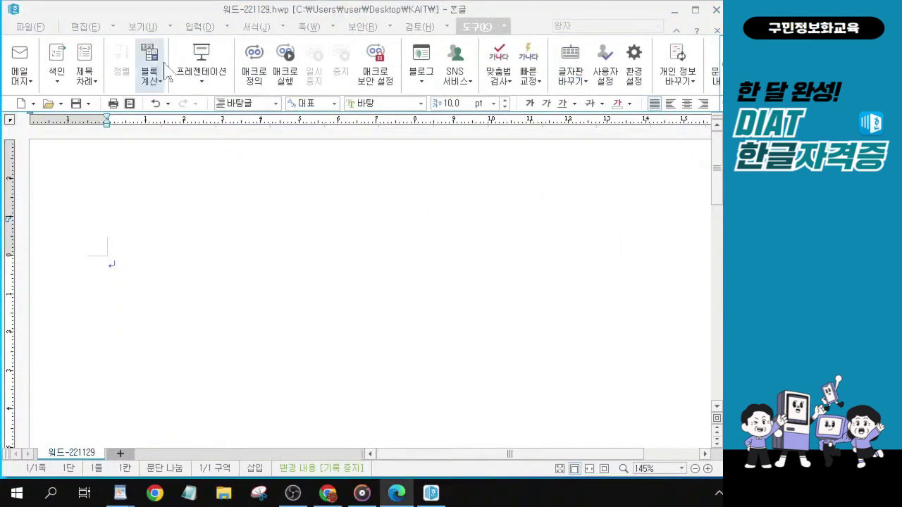
{"action": "left_click", "coordinate": [227, 26]}
{"action": "left_click", "coordinate": [227, 33]}
{"action": "left_click", "coordinate": [227, 26]}
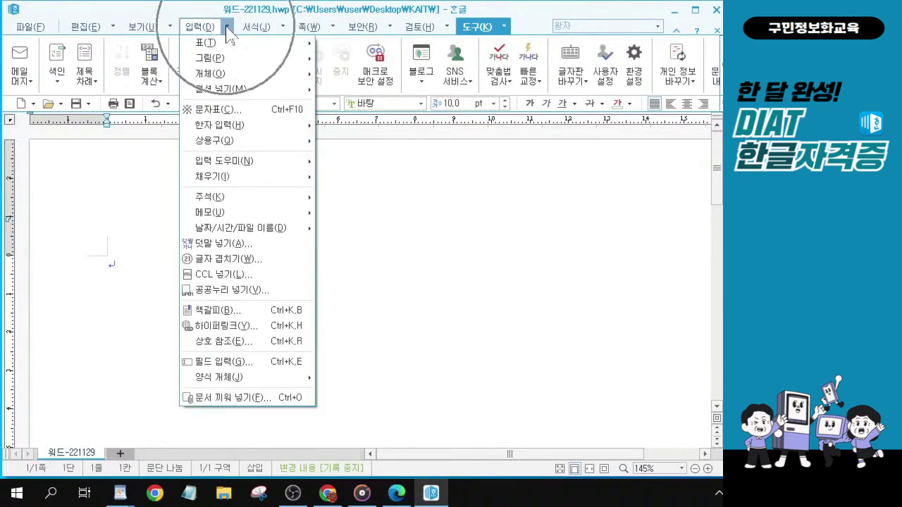
{"action": "left_click", "coordinate": [227, 26]}
{"action": "left_click", "coordinate": [227, 28]}
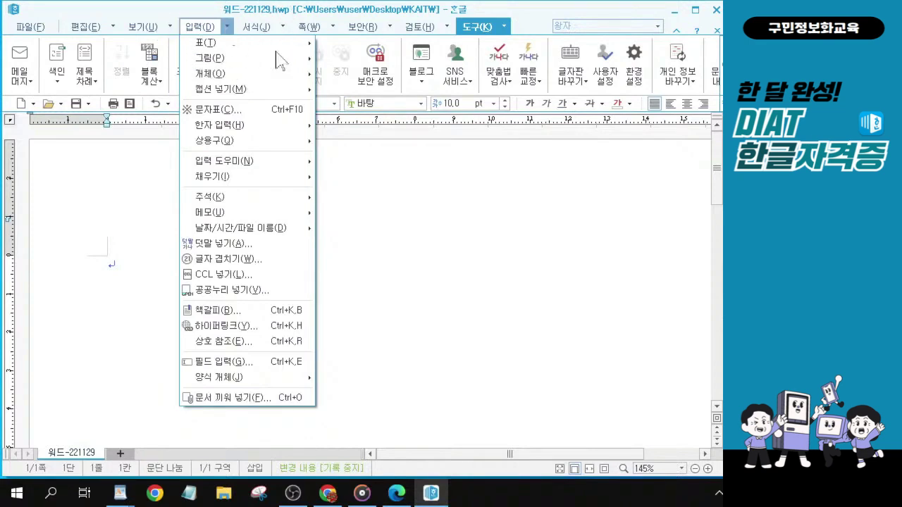
{"action": "key", "text": "Escape"}
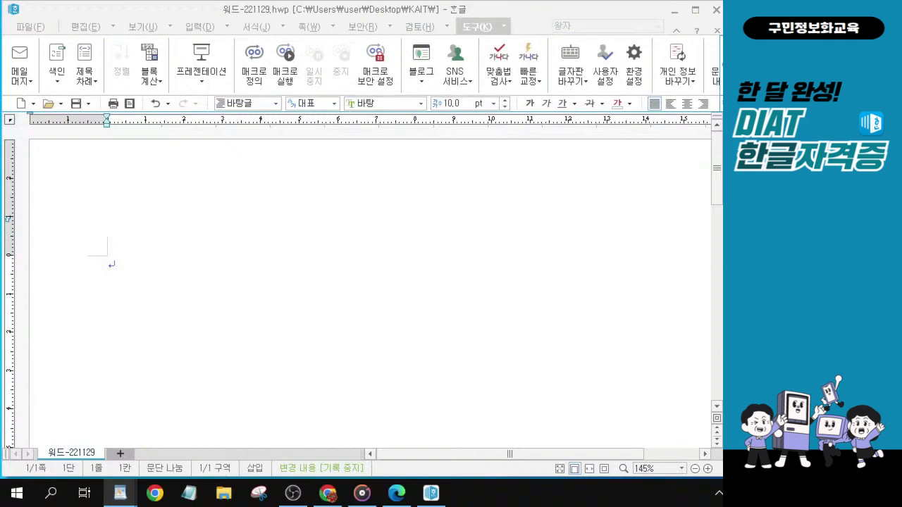
Insert the document 최신기출문제2_본문 from the DIAT_8강 본문 folder inside the desktop's KAIT folder into the blank document.
{"action": "left_click", "coordinate": [226, 29]}
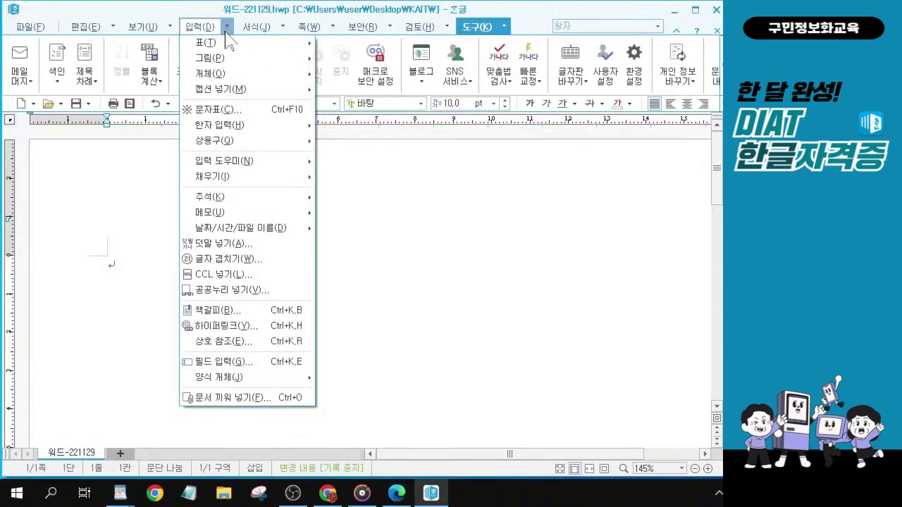
{"action": "left_click", "coordinate": [246, 398]}
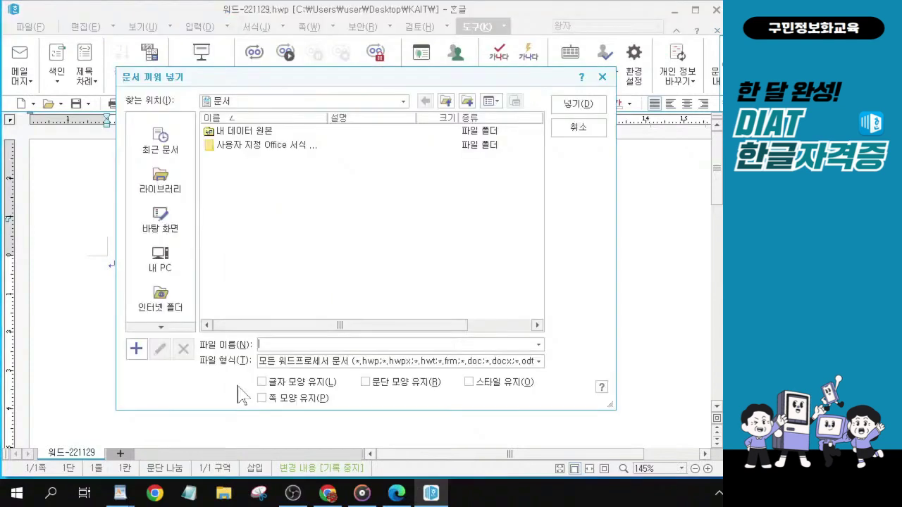
{"action": "left_click", "coordinate": [158, 224]}
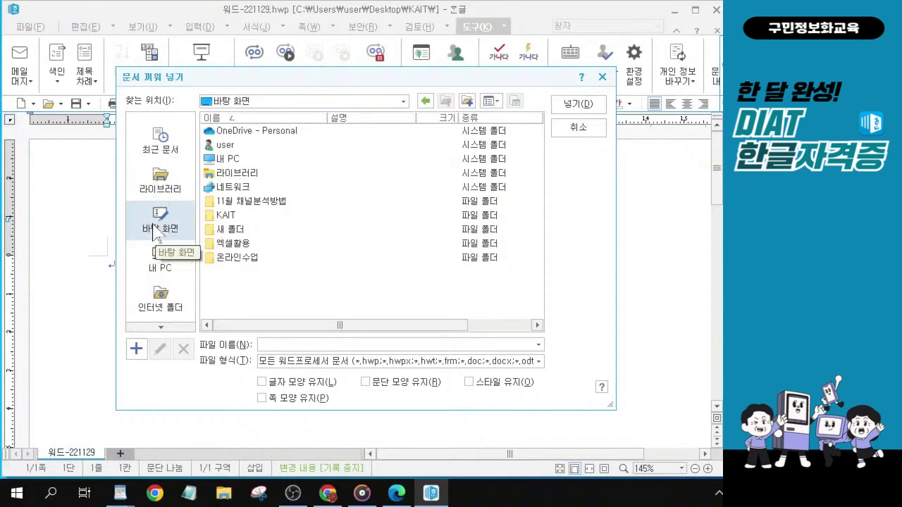
{"action": "left_click", "coordinate": [238, 216]}
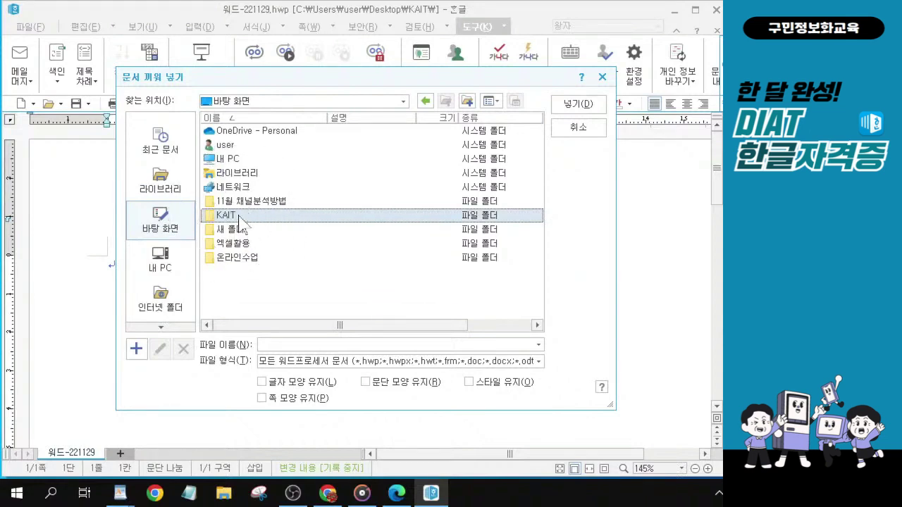
{"action": "double_click", "coordinate": [239, 216]}
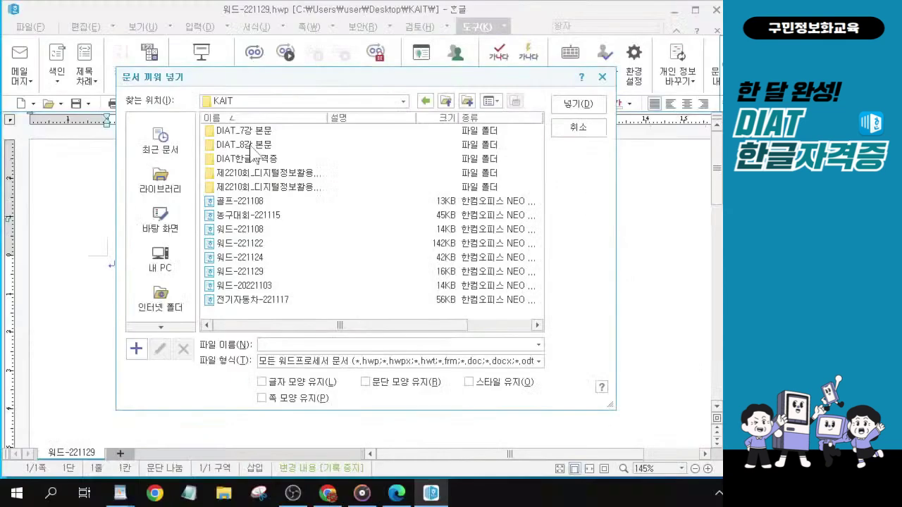
{"action": "left_click", "coordinate": [248, 148]}
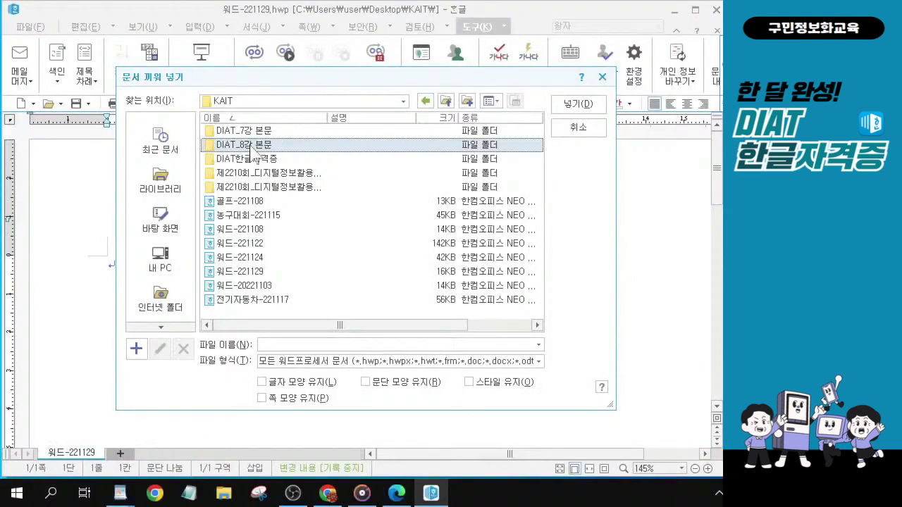
{"action": "double_click", "coordinate": [252, 148]}
{"action": "left_click", "coordinate": [252, 146]}
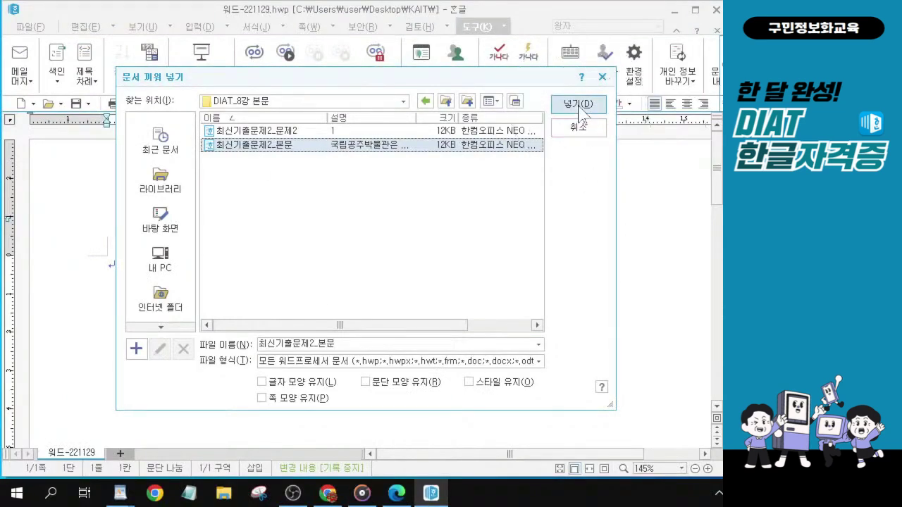
{"action": "left_click", "coordinate": [580, 106]}
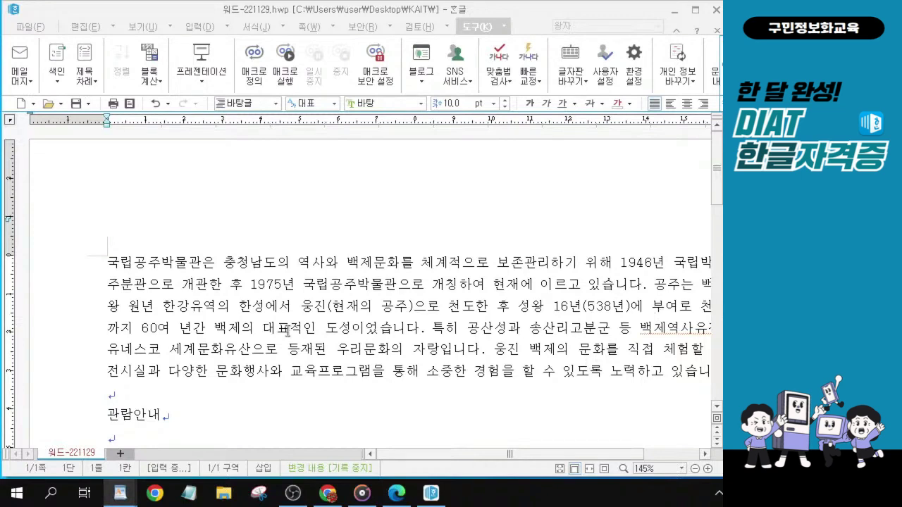
Insert the ◉ symbol from the HNC character set 전각 기호(일반) before the heading 관람안내, followed by a space.
{"action": "scroll", "coordinate": [288, 332], "scroll_direction": "down", "scroll_amount": 3}
{"action": "left_click", "coordinate": [111, 293]}
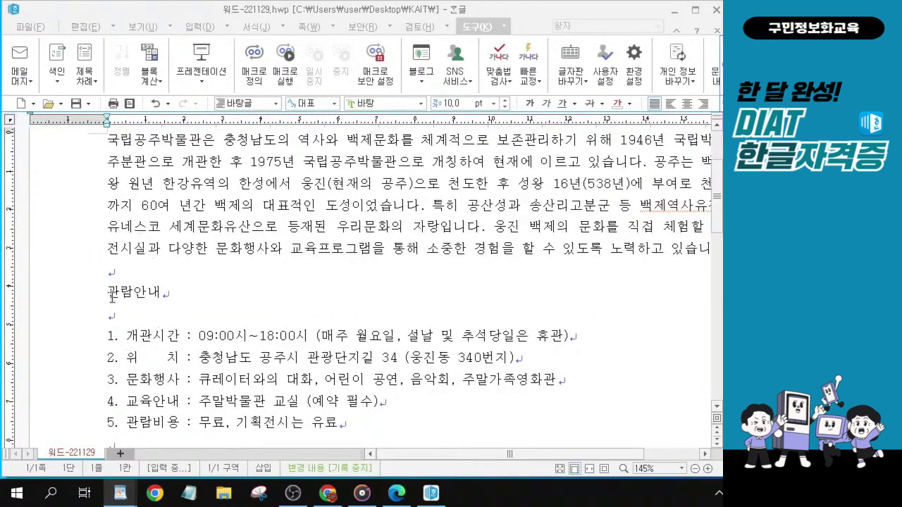
{"action": "scroll", "coordinate": [111, 293], "scroll_direction": "up", "scroll_amount": 6, "text": "ctrl"}
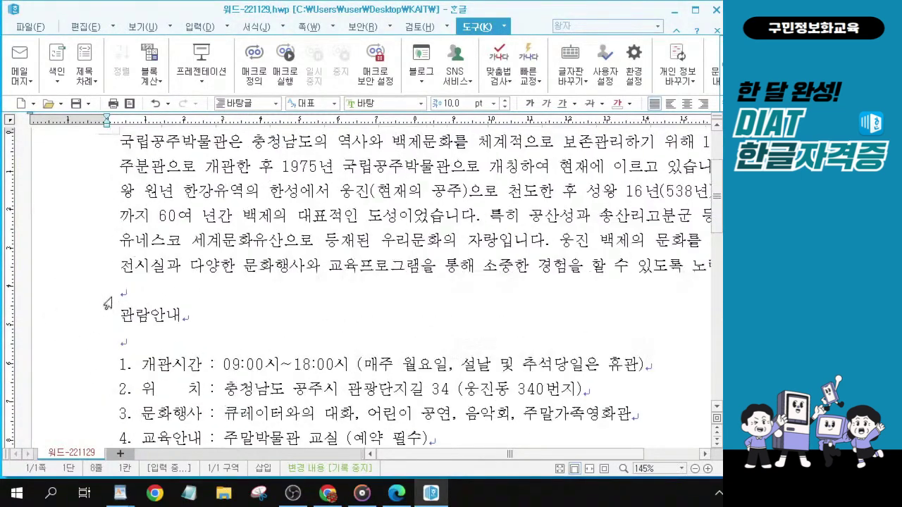
{"action": "scroll", "coordinate": [170, 331], "scroll_direction": "down", "scroll_amount": 1}
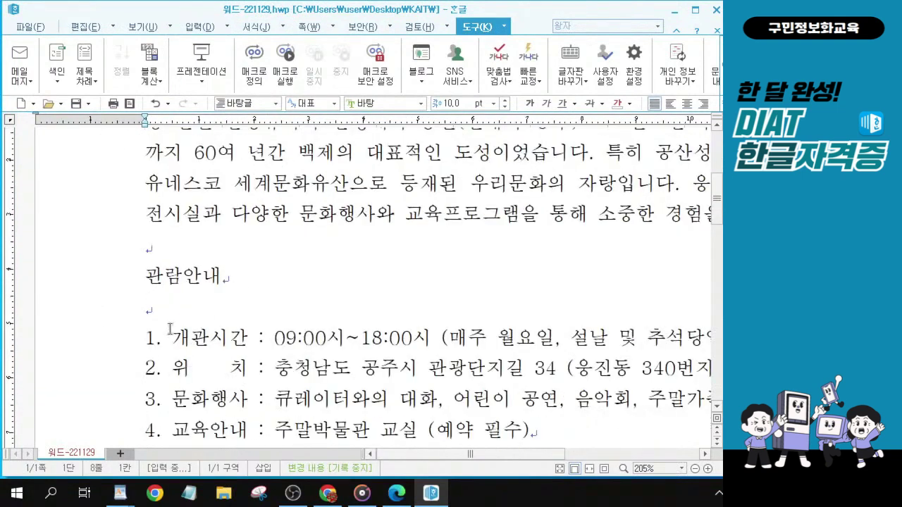
{"action": "left_click", "coordinate": [150, 276]}
{"action": "left_click", "coordinate": [146, 277]}
{"action": "scroll", "coordinate": [147, 277], "scroll_direction": "up", "scroll_amount": 4, "text": "ctrl"}
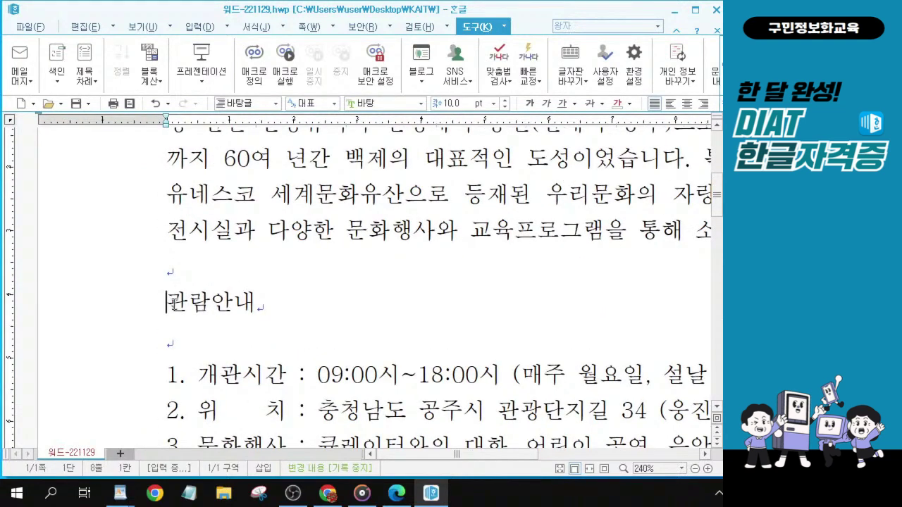
{"action": "scroll", "coordinate": [176, 323], "scroll_direction": "down", "scroll_amount": 2}
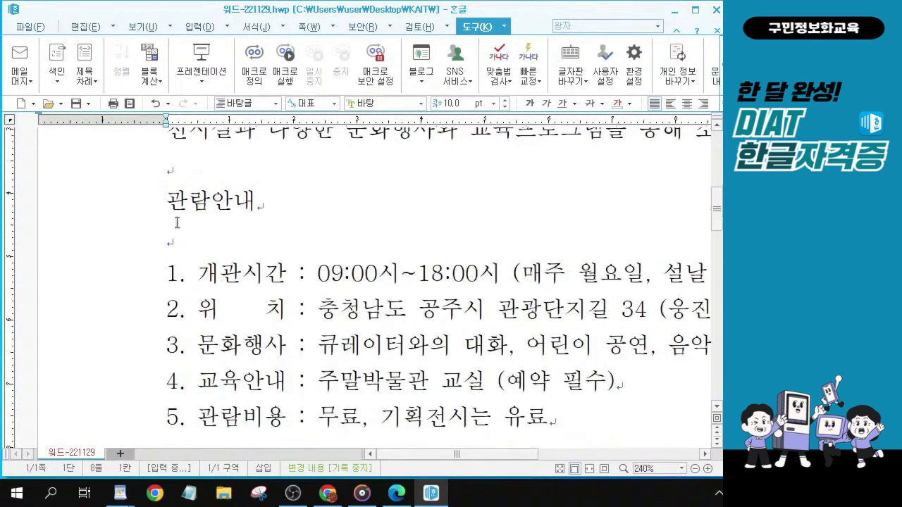
{"action": "left_click", "coordinate": [169, 205]}
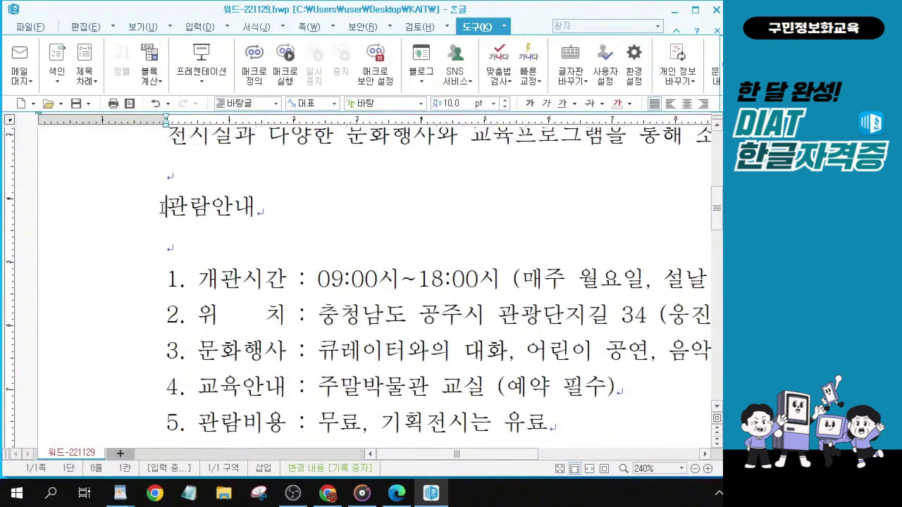
{"action": "key", "text": "ctrl+F10"}
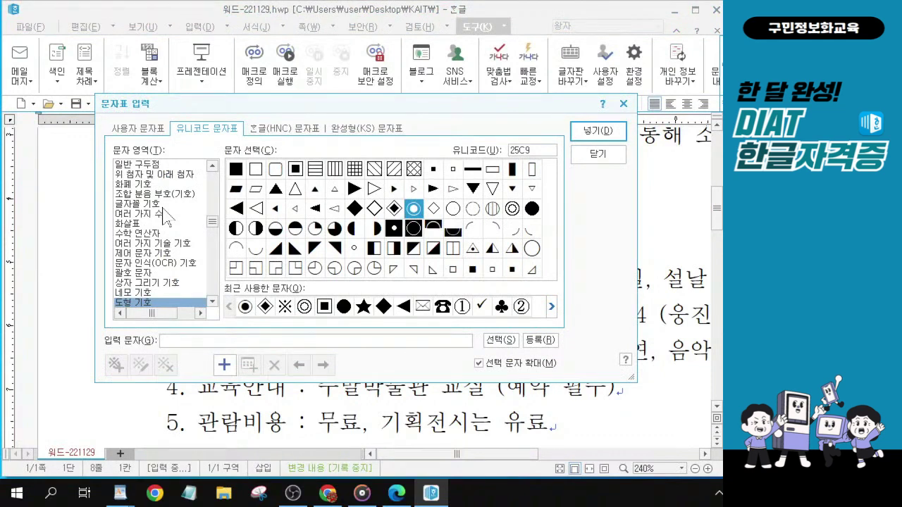
{"action": "left_click", "coordinate": [286, 130]}
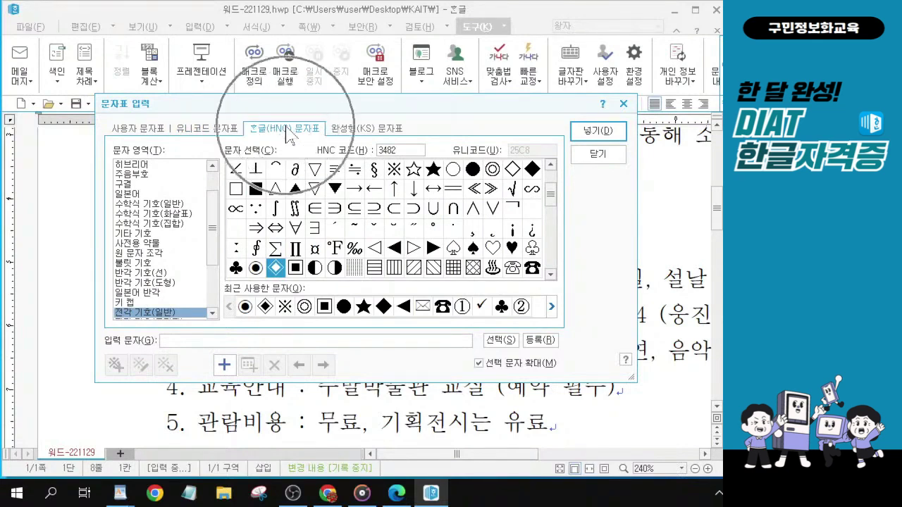
{"action": "left_click", "coordinate": [212, 216]}
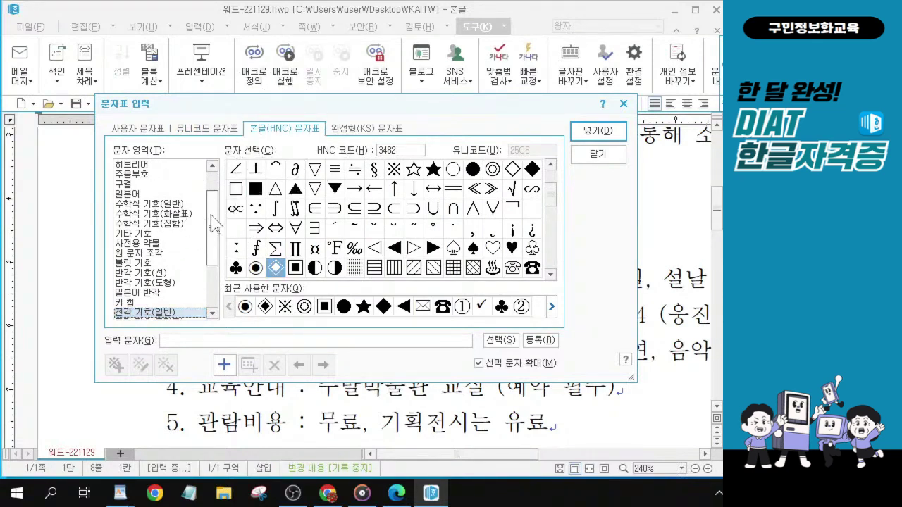
{"action": "left_click_drag", "start_coordinate": [215, 248], "coordinate": [212, 348]}
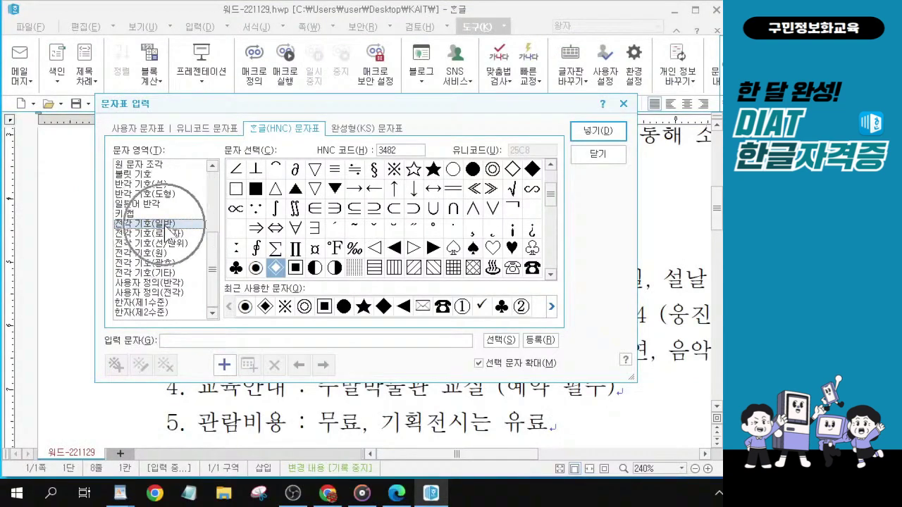
{"action": "left_click", "coordinate": [257, 269]}
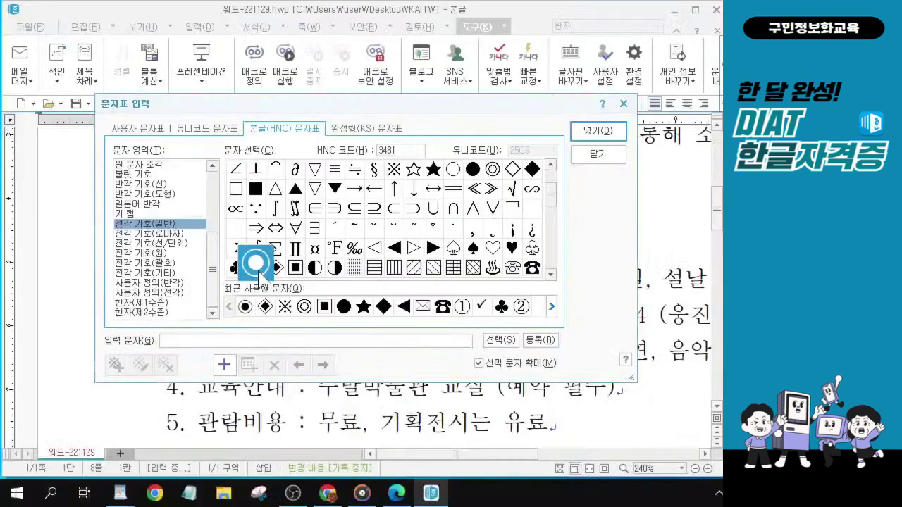
{"action": "left_click", "coordinate": [613, 139]}
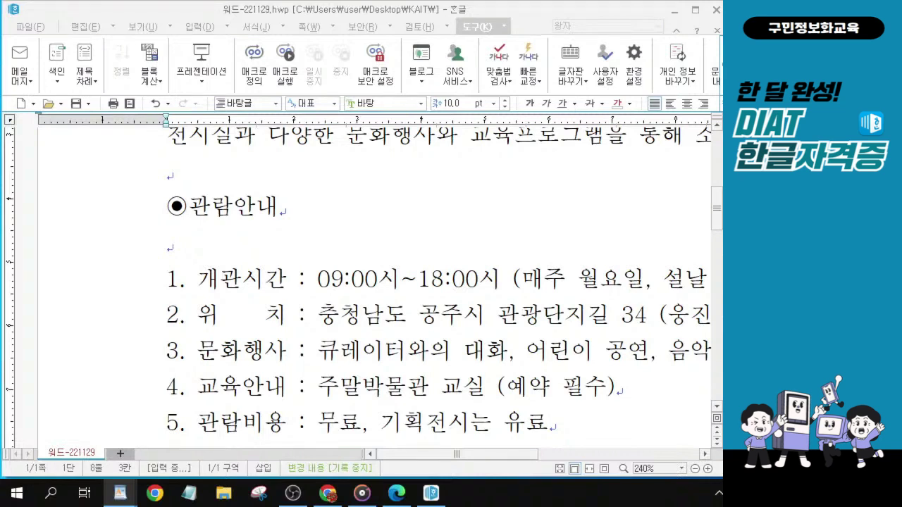
{"action": "left_click", "coordinate": [187, 210]}
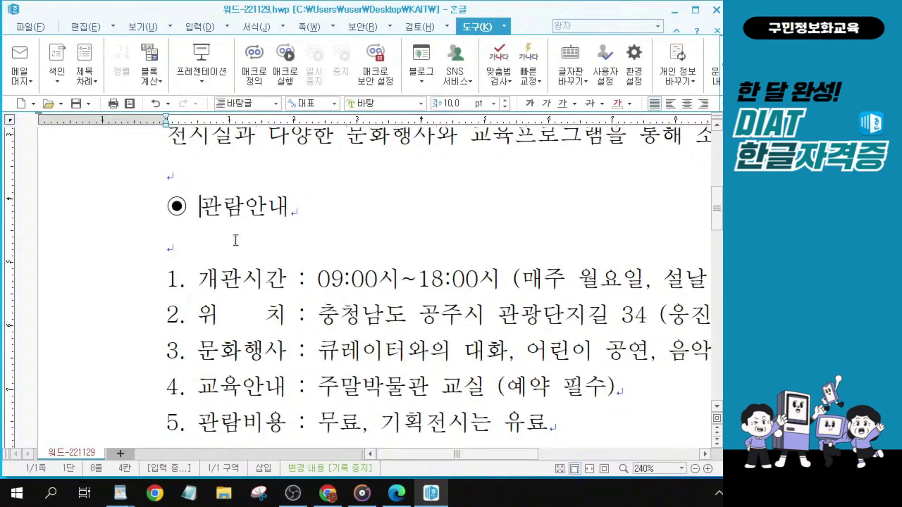
Add a space after the heading 관람안내 and insert the ◉ symbol from the HNC character set 전각 기호(일반) there.
{"action": "left_click", "coordinate": [302, 205]}
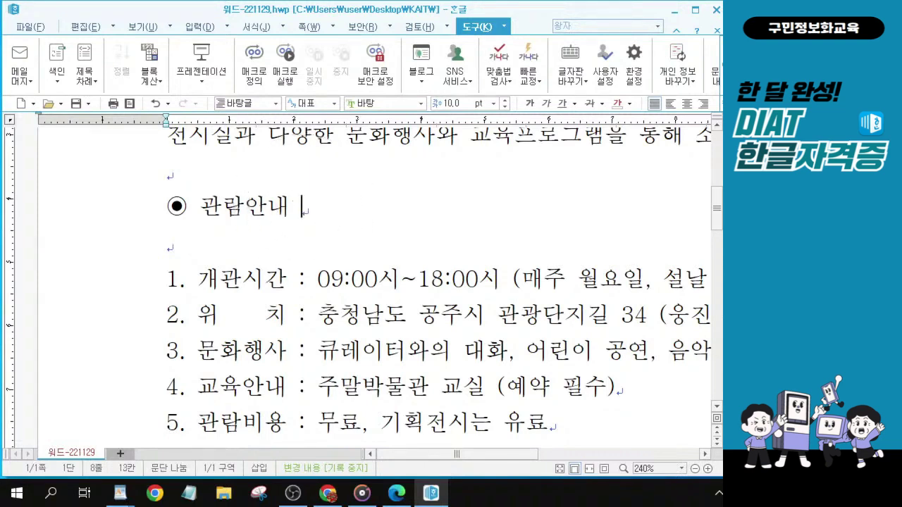
{"action": "scroll", "coordinate": [313, 205], "scroll_direction": "up", "scroll_amount": 4}
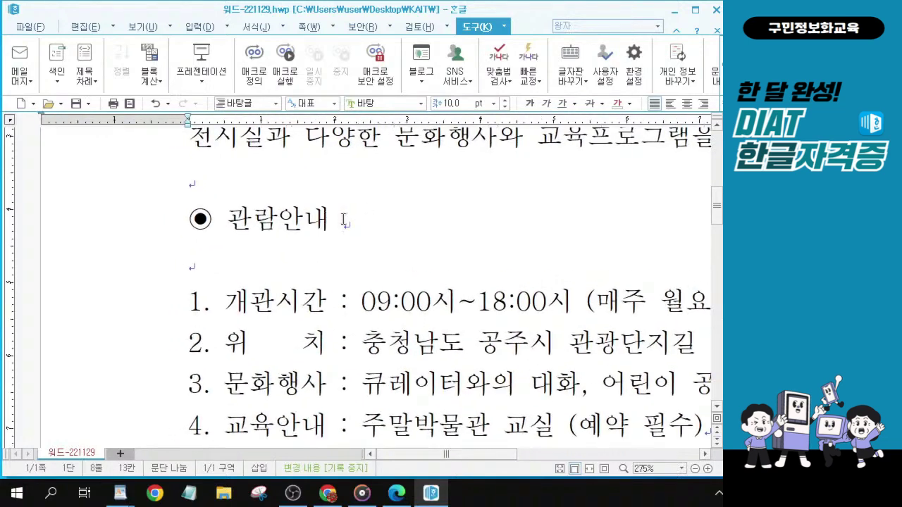
{"action": "left_click", "coordinate": [343, 221]}
{"action": "left_click", "coordinate": [343, 221]}
{"action": "key", "text": "ctrl+F10"}
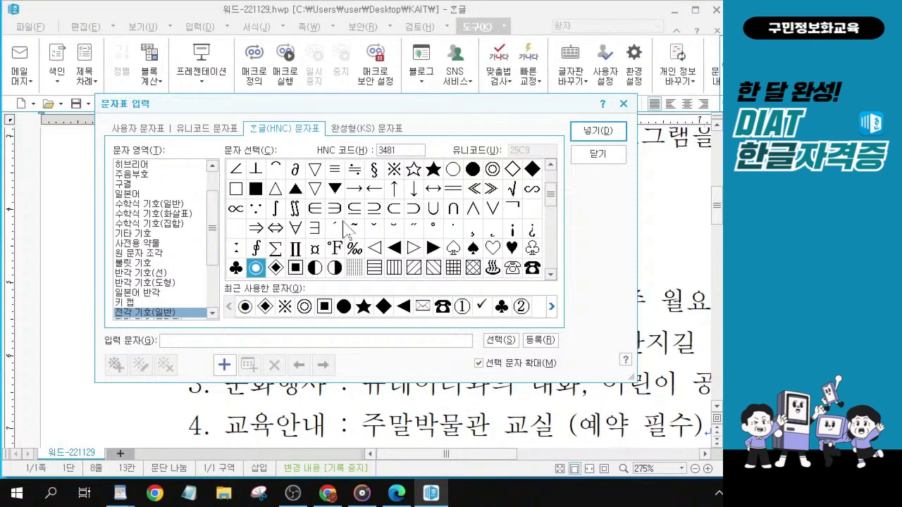
{"action": "left_click", "coordinate": [255, 267]}
{"action": "left_click", "coordinate": [255, 268]}
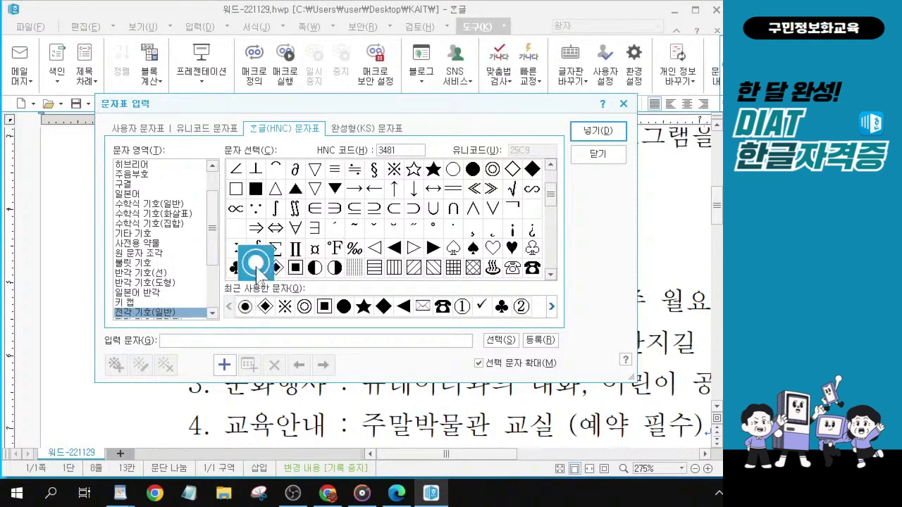
{"action": "left_click", "coordinate": [248, 272]}
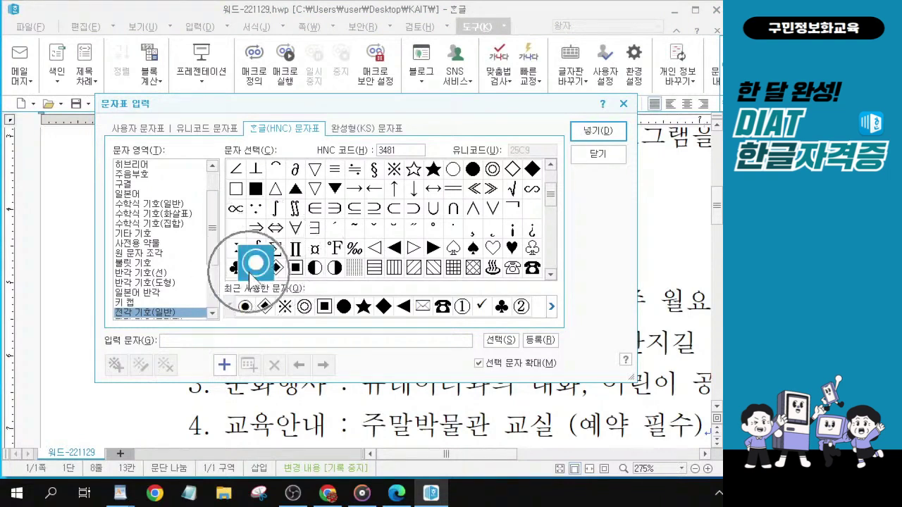
{"action": "left_click", "coordinate": [598, 134]}
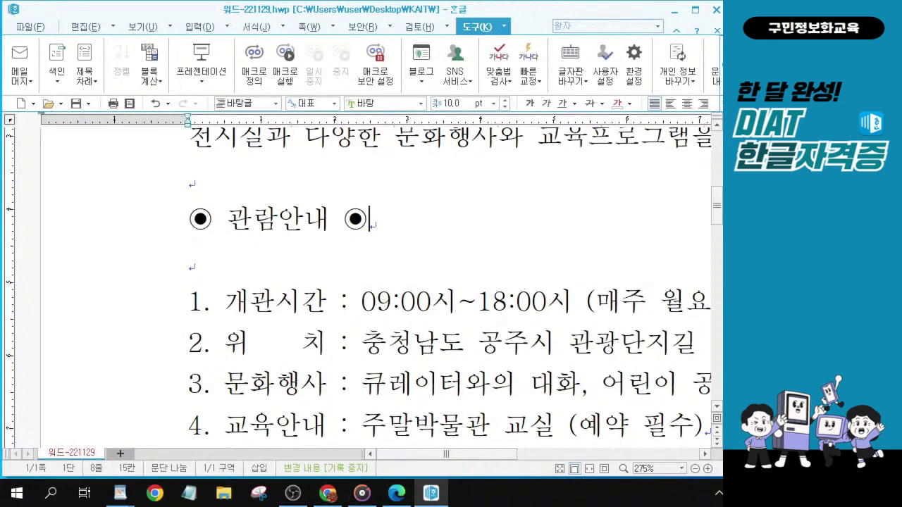
Insert the ※ symbol from the HNC character set 전각 기호(일반) before the heading 기타사항, followed by a space.
{"action": "scroll", "coordinate": [388, 314], "scroll_direction": "down", "scroll_amount": 5}
{"action": "scroll", "coordinate": [389, 313], "scroll_direction": "down", "scroll_amount": 3}
{"action": "scroll", "coordinate": [284, 219], "scroll_direction": "down", "scroll_amount": 10, "text": "ctrl"}
{"action": "left_click", "coordinate": [126, 358]}
{"action": "left_click", "coordinate": [128, 358]}
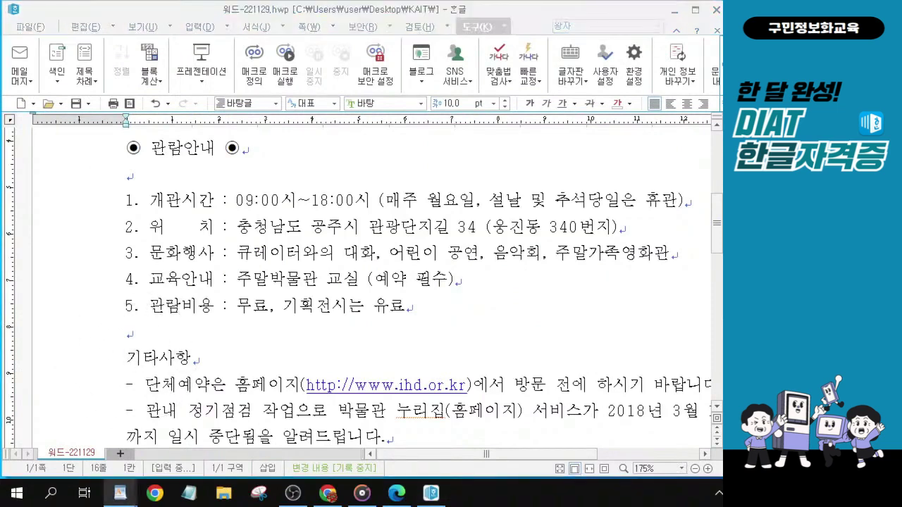
{"action": "left_click", "coordinate": [128, 361]}
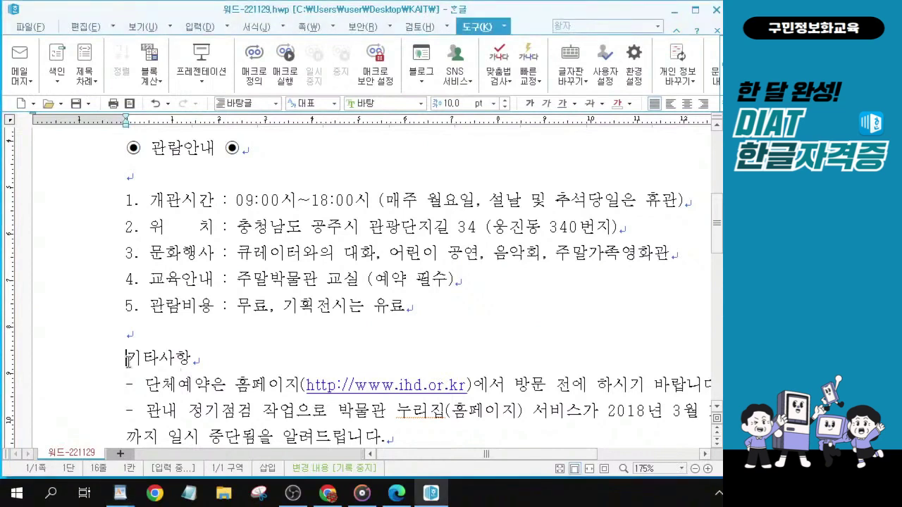
{"action": "left_click", "coordinate": [128, 361]}
{"action": "key", "text": "ctrl+F10"}
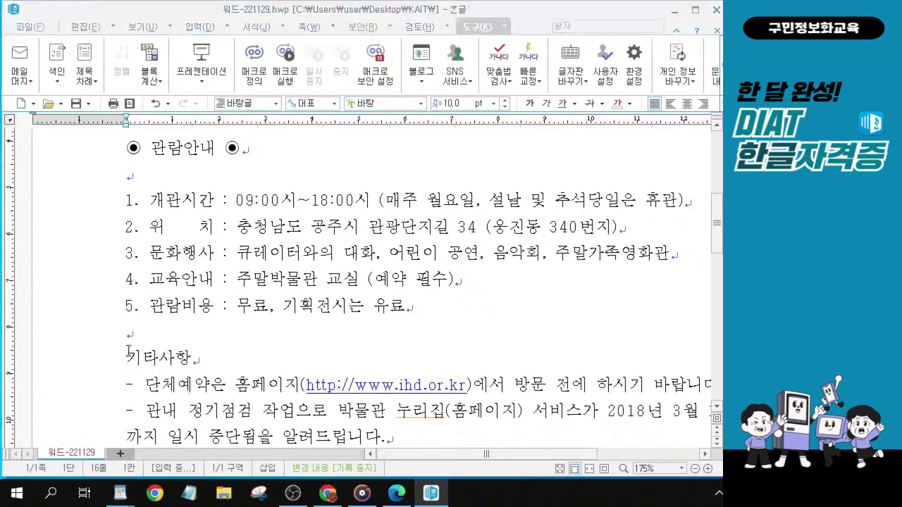
{"action": "left_click", "coordinate": [180, 314]}
{"action": "left_click", "coordinate": [399, 239]}
{"action": "left_click", "coordinate": [398, 239]}
{"action": "left_click", "coordinate": [399, 240]}
{"action": "left_click", "coordinate": [399, 240]}
{"action": "key", "text": "alt"}
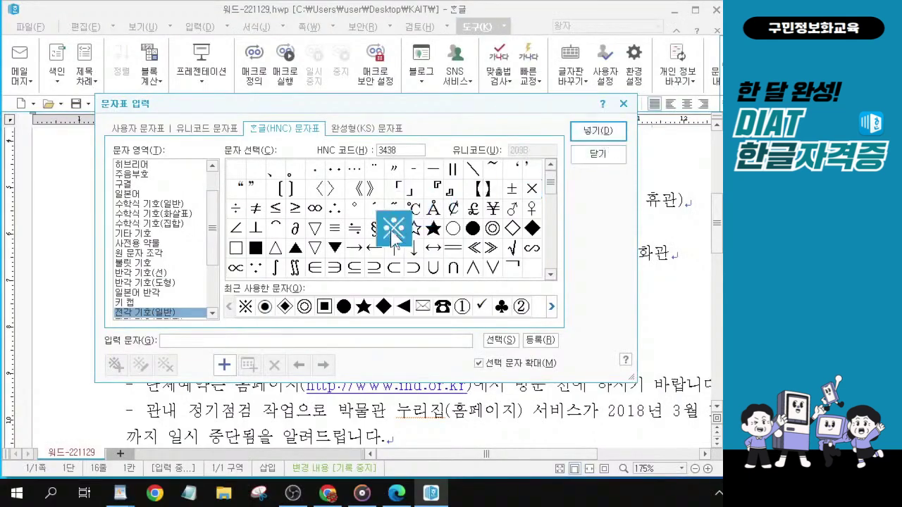
{"action": "left_click", "coordinate": [599, 132]}
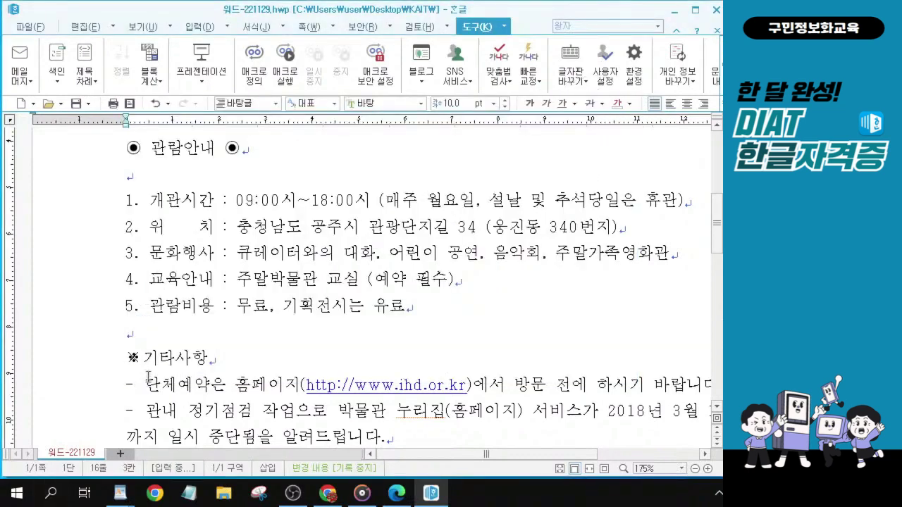
{"action": "left_click", "coordinate": [148, 361]}
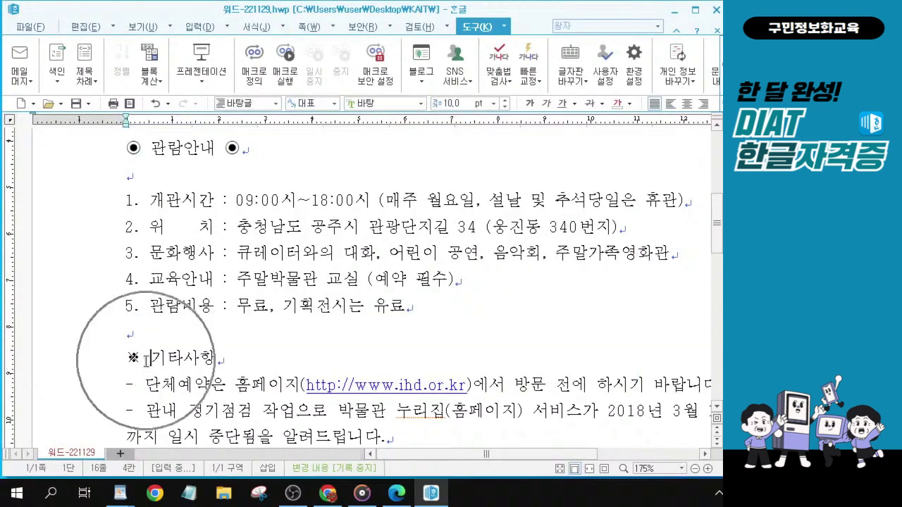
{"action": "left_click", "coordinate": [148, 361]}
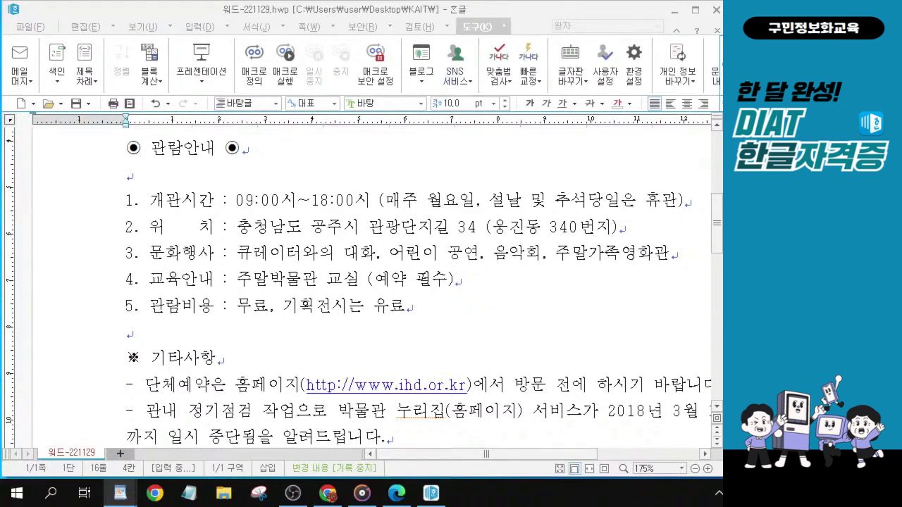
Apply bold and italic to the opening phrase from 국립공주박물관은 through 보존관리하기 위해 in the first paragraph.
{"action": "scroll", "coordinate": [192, 213], "scroll_direction": "up", "scroll_amount": 4}
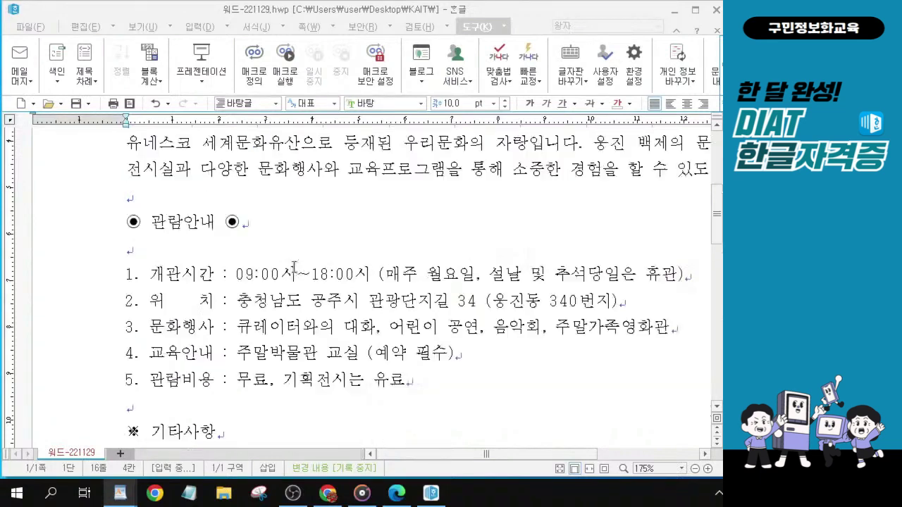
{"action": "scroll", "coordinate": [292, 264], "scroll_direction": "down", "scroll_amount": 1}
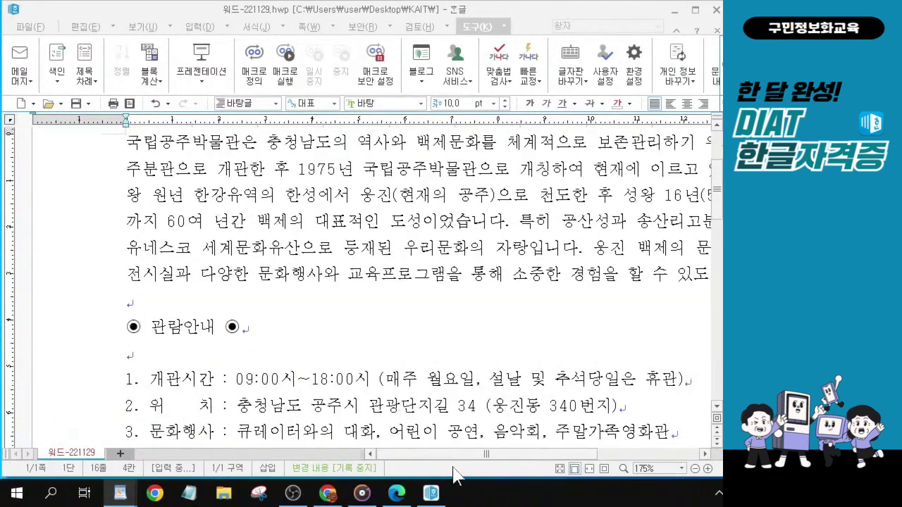
{"action": "left_click_drag", "start_coordinate": [456, 456], "coordinate": [485, 457]}
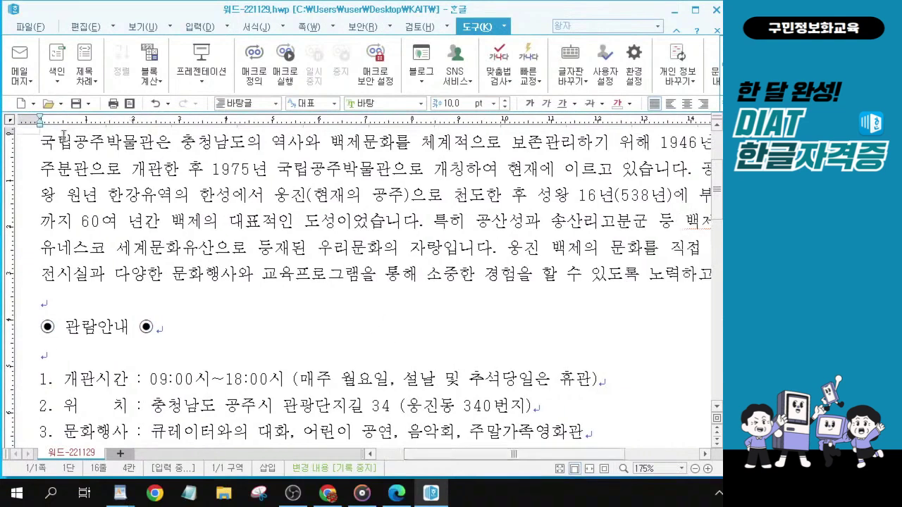
{"action": "scroll", "coordinate": [65, 137], "scroll_direction": "up", "scroll_amount": 1}
{"action": "left_click_drag", "start_coordinate": [42, 187], "coordinate": [646, 189]}
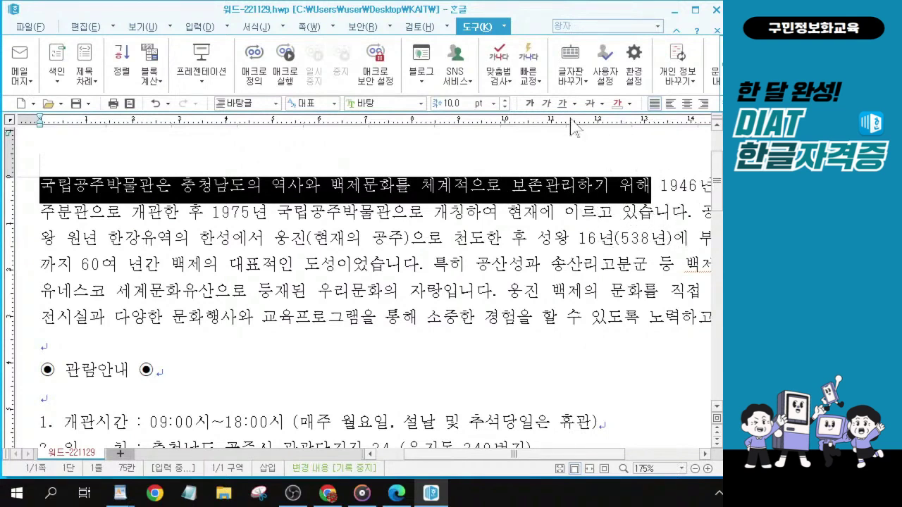
{"action": "left_click", "coordinate": [529, 104]}
{"action": "left_click", "coordinate": [529, 104]}
{"action": "left_click", "coordinate": [547, 104]}
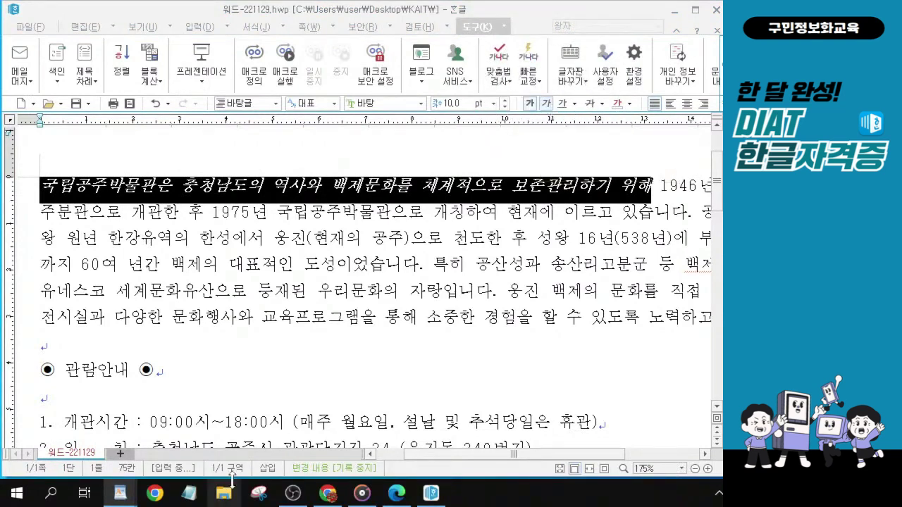
Set the font of the whole ◉ 관람안내 ◉ heading, symbols included, to 굴림 and centre the heading.
{"action": "left_click", "coordinate": [172, 371]}
{"action": "left_click_drag", "start_coordinate": [175, 371], "coordinate": [39, 372]}
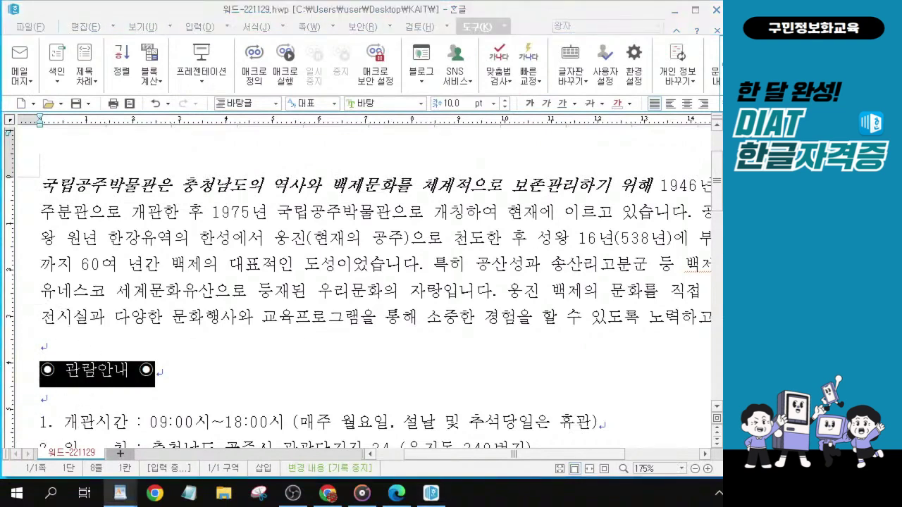
{"action": "left_click", "coordinate": [361, 99]}
{"action": "left_click", "coordinate": [358, 102]}
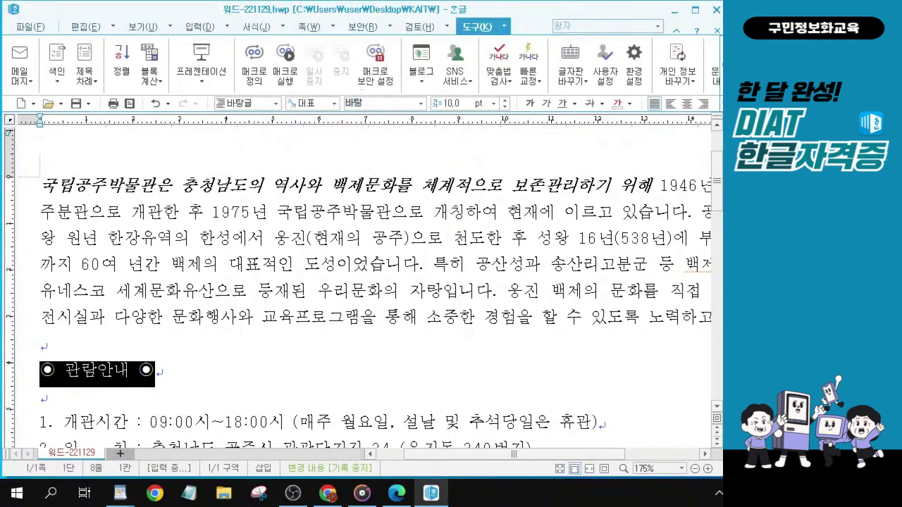
{"action": "type", "text": "굴"}
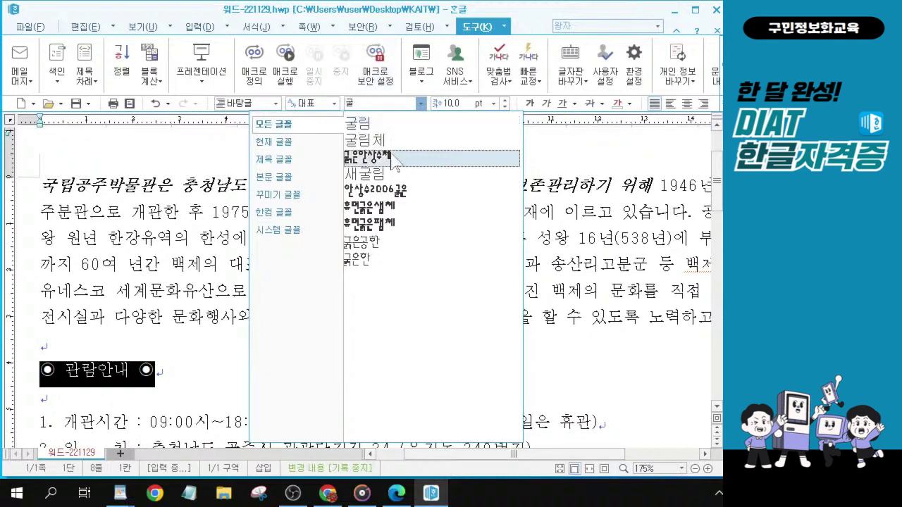
{"action": "left_click", "coordinate": [366, 126]}
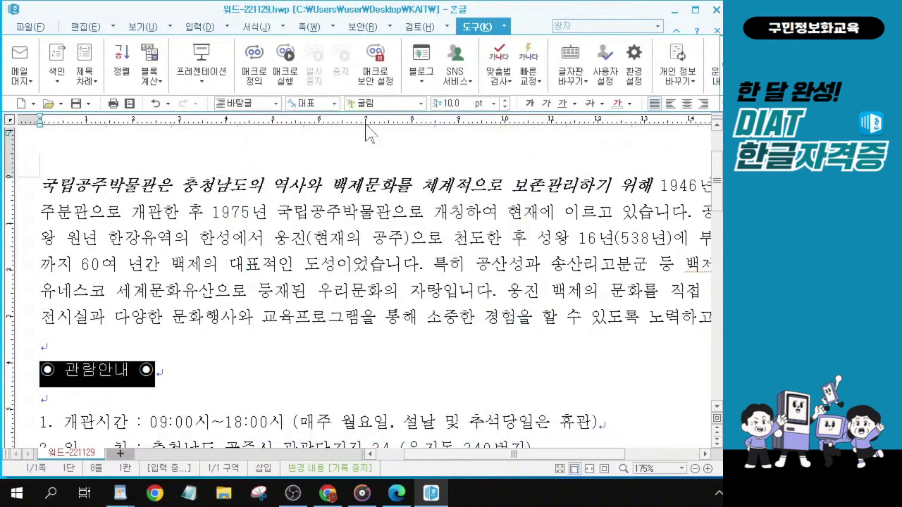
{"action": "left_click", "coordinate": [686, 104]}
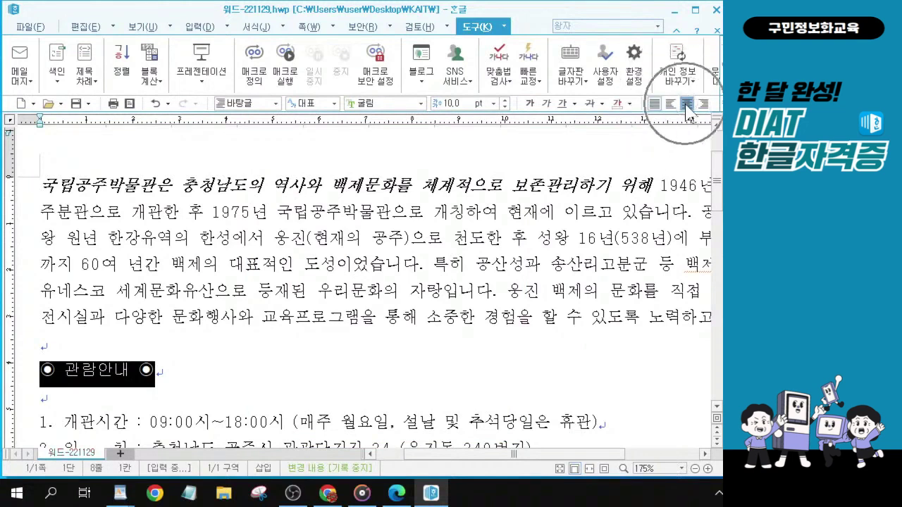
{"action": "left_click", "coordinate": [686, 105]}
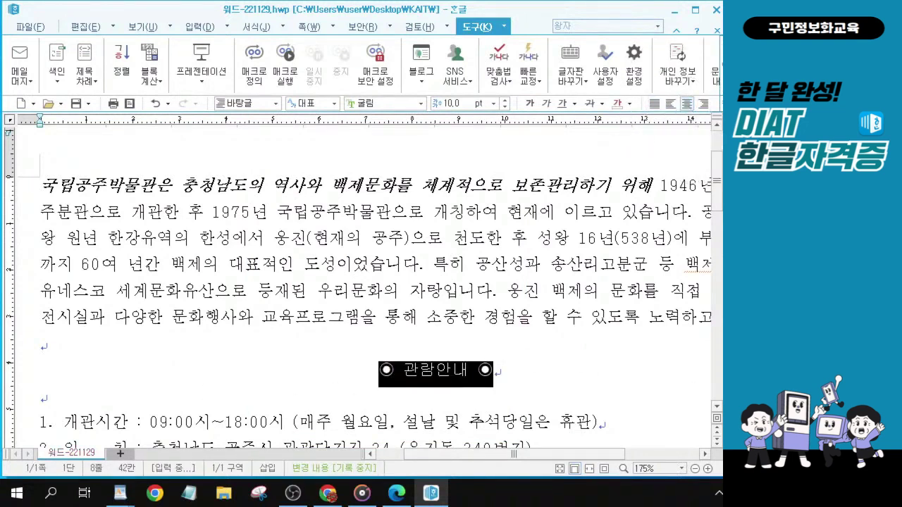
Apply italic and underline to the full address after the colon in item 2, 위 치.
{"action": "scroll", "coordinate": [392, 423], "scroll_direction": "down", "scroll_amount": 3}
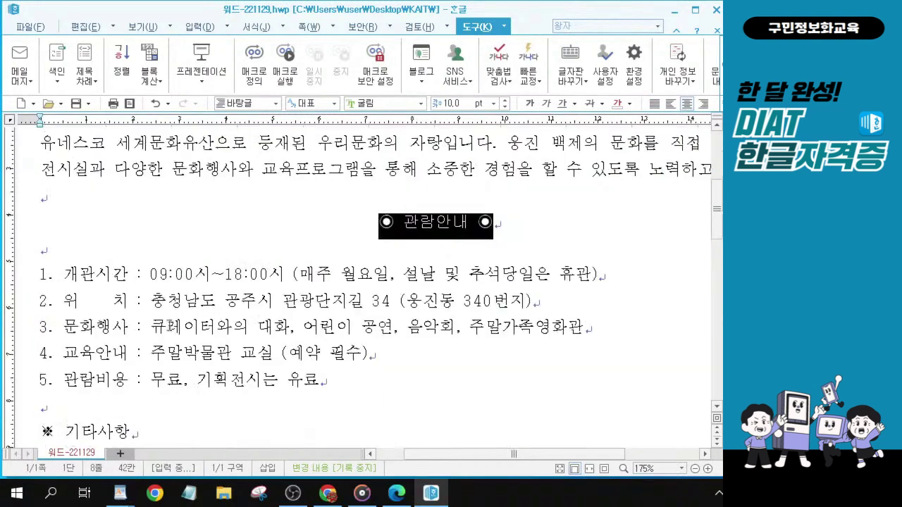
{"action": "left_click", "coordinate": [154, 305]}
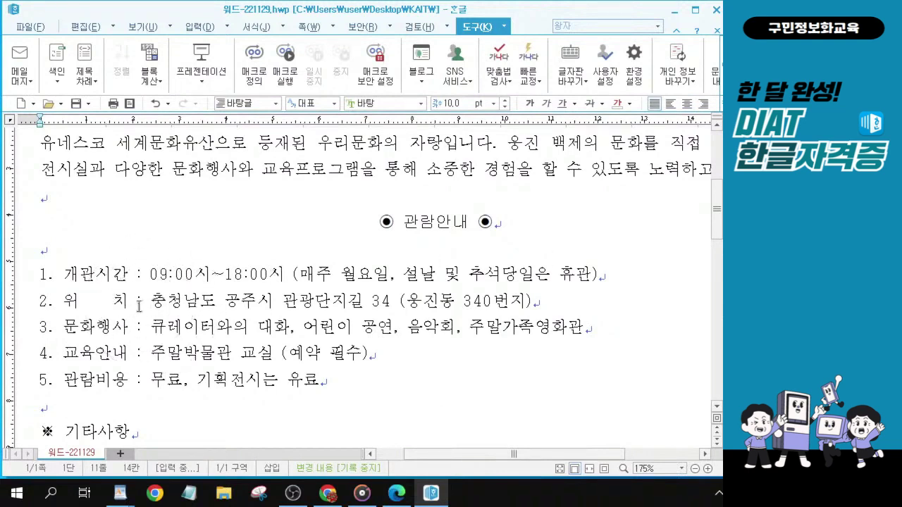
{"action": "key", "text": "shift+Right"}
{"action": "left_click_drag", "start_coordinate": [157, 305], "coordinate": [554, 301]}
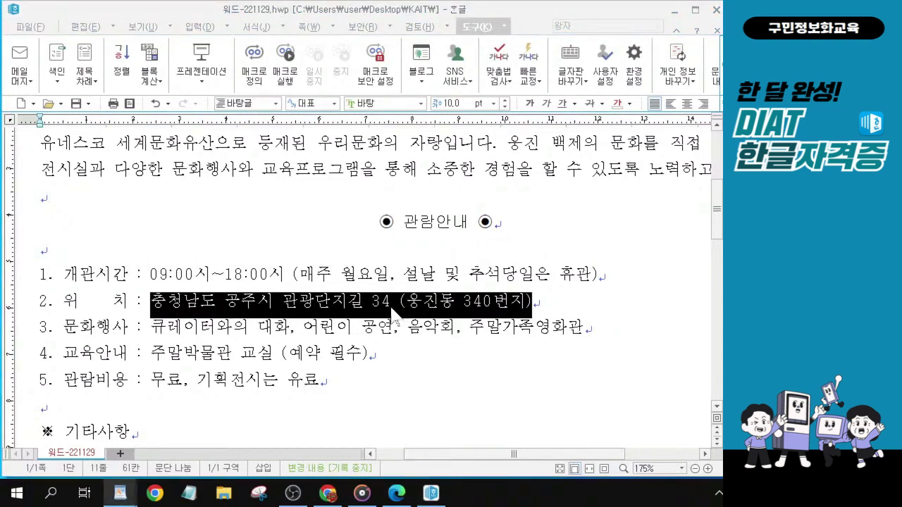
{"action": "left_click", "coordinate": [547, 103]}
{"action": "left_click", "coordinate": [564, 104]}
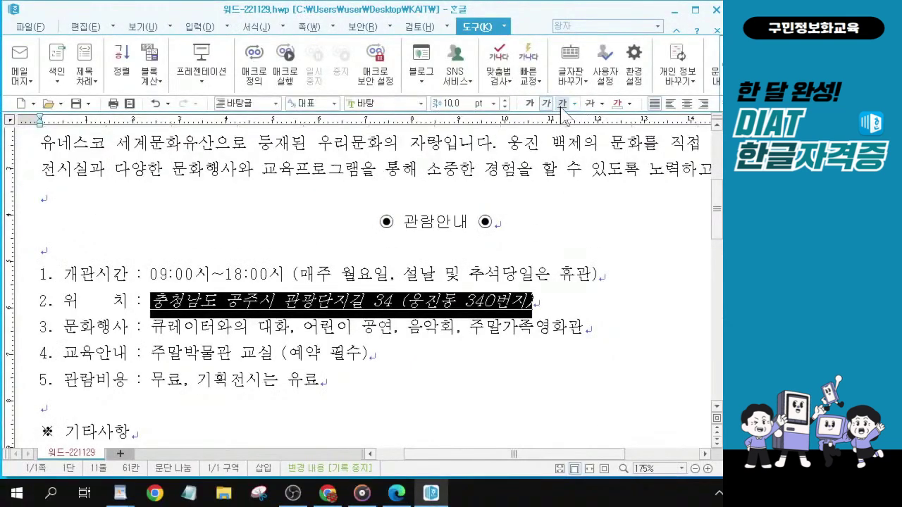
{"action": "left_click", "coordinate": [318, 328]}
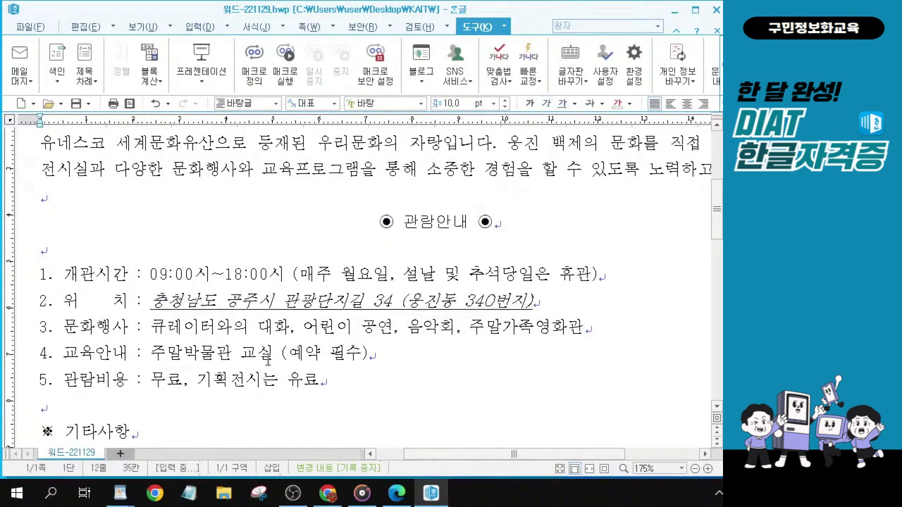
{"action": "left_click", "coordinate": [245, 351]}
Give the three dashed items under 기타사항 a left margin of 10 pt and a 내어쓰기 (hanging) indent of 12 pt.
{"action": "scroll", "coordinate": [277, 333], "scroll_direction": "down", "scroll_amount": 4}
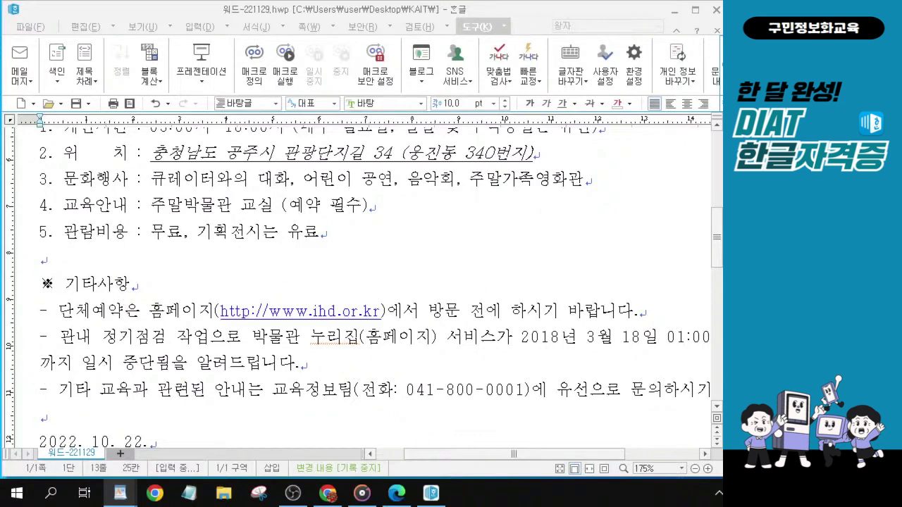
{"action": "left_click_drag", "start_coordinate": [39, 313], "coordinate": [704, 391]}
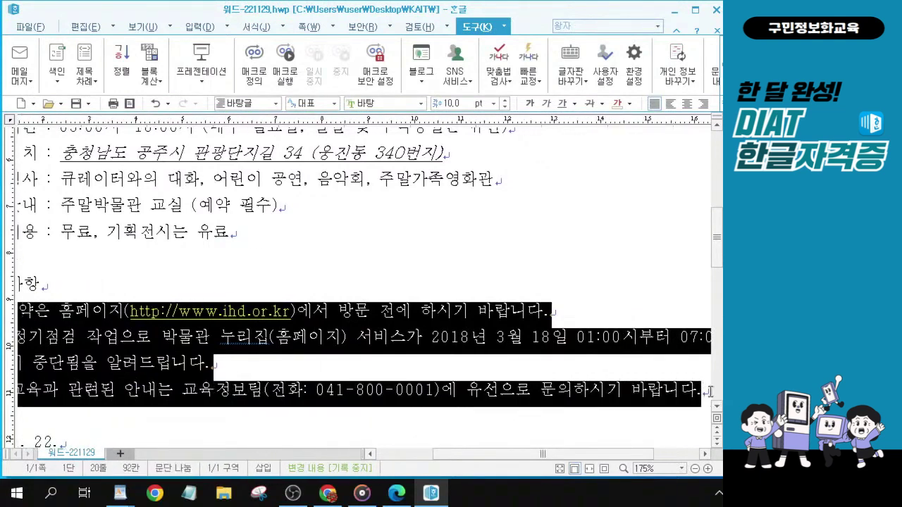
{"action": "scroll", "coordinate": [142, 306], "scroll_direction": "down", "scroll_amount": 1}
{"action": "scroll", "coordinate": [142, 305], "scroll_direction": "down", "scroll_amount": 5}
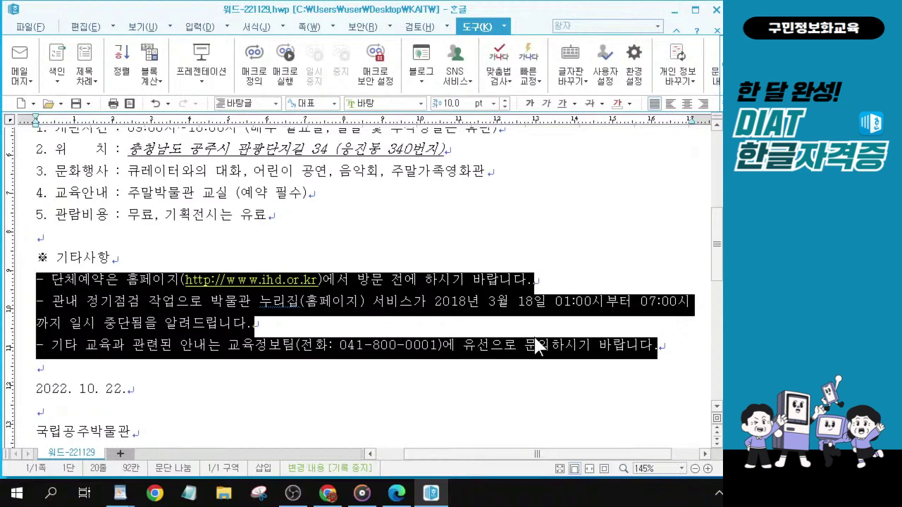
{"action": "left_click", "coordinate": [84, 28]}
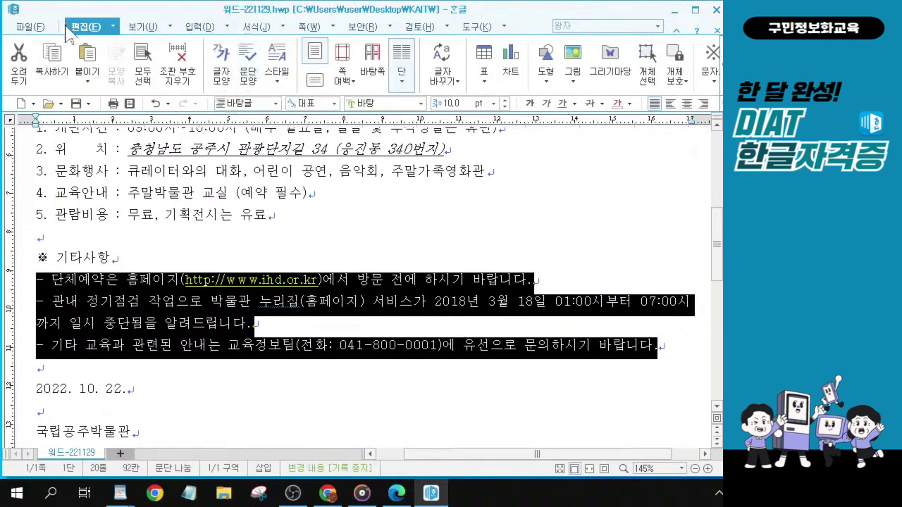
{"action": "left_click", "coordinate": [246, 83]}
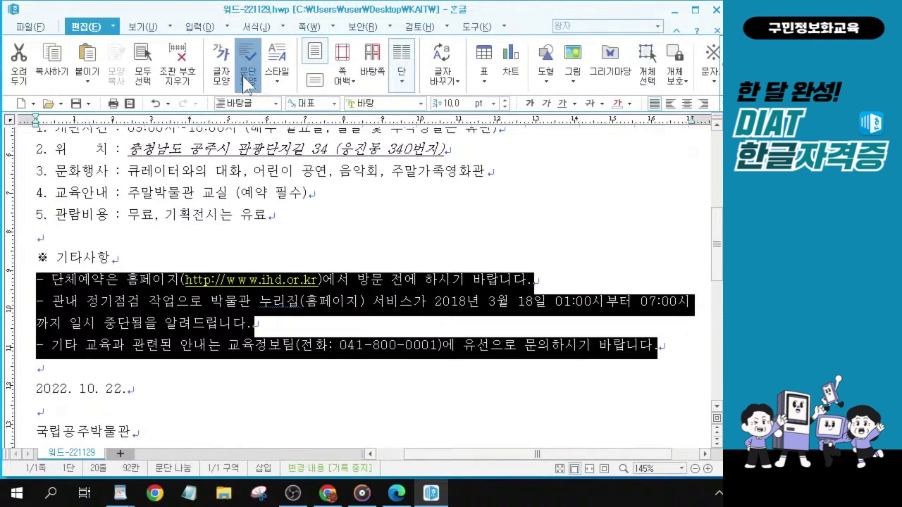
{"action": "left_click", "coordinate": [246, 83]}
{"action": "left_click_drag", "start_coordinate": [310, 79], "coordinate": [316, 69]}
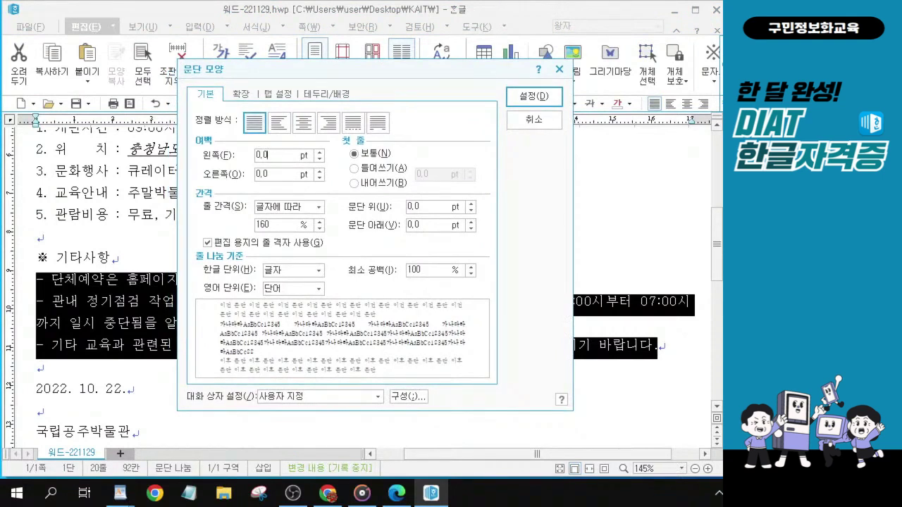
{"action": "type", "text": "10"}
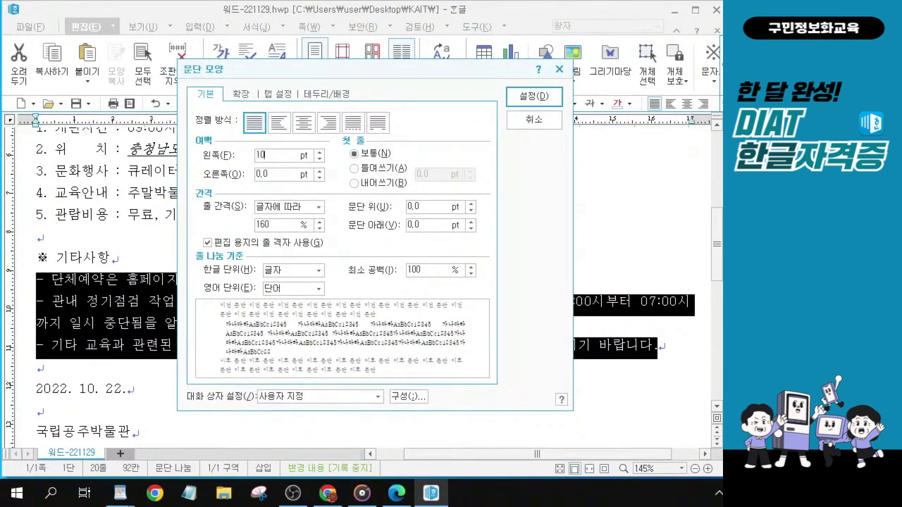
{"action": "left_click", "coordinate": [354, 183]}
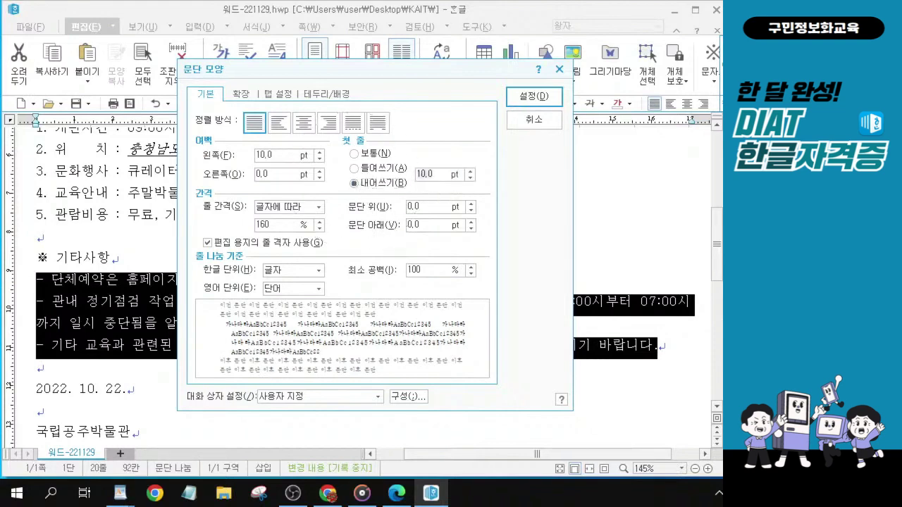
{"action": "type", "text": "12"}
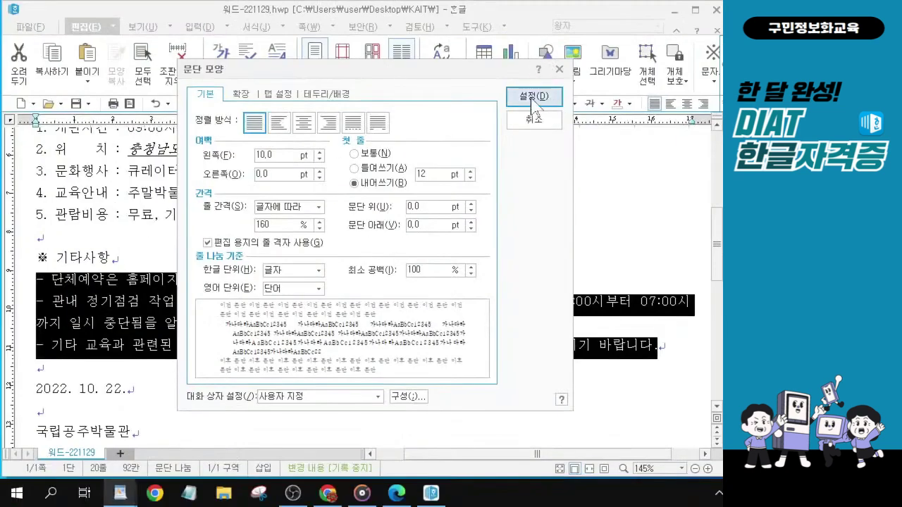
{"action": "left_click", "coordinate": [534, 97]}
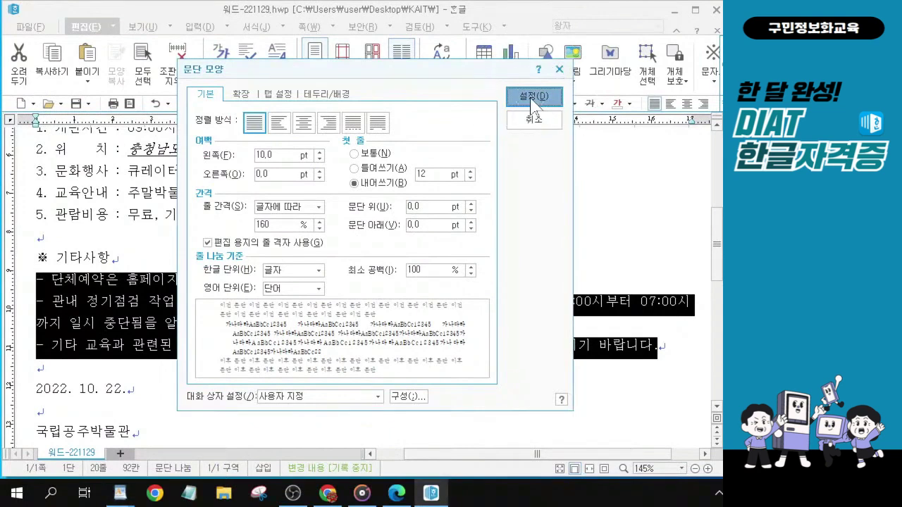
{"action": "left_click", "coordinate": [533, 98]}
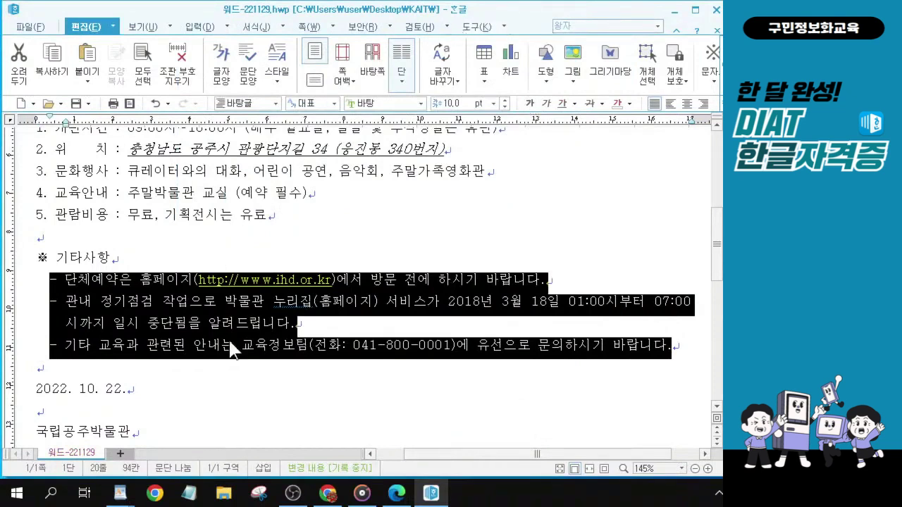
Set the date line 2022. 10. 22. to 14 pt and centre it.
{"action": "left_click", "coordinate": [93, 389]}
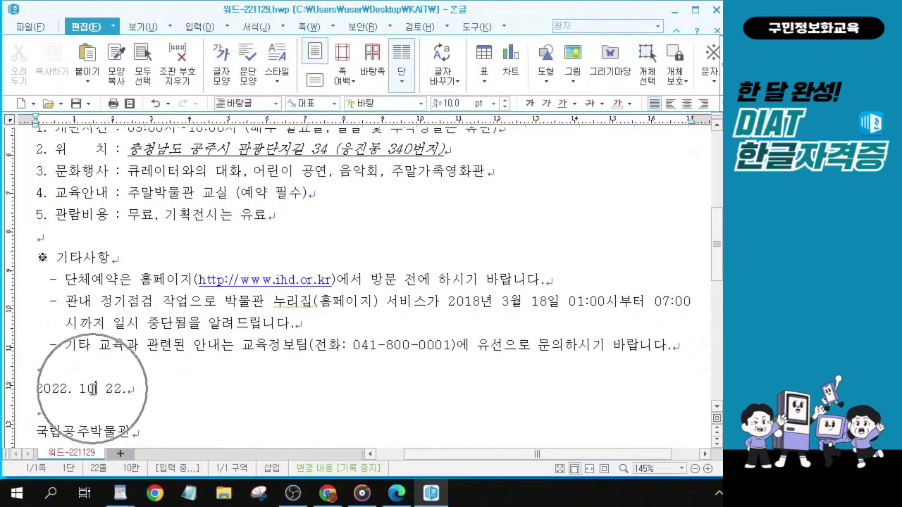
{"action": "left_click", "coordinate": [143, 390]}
{"action": "key", "text": "shift+Home"}
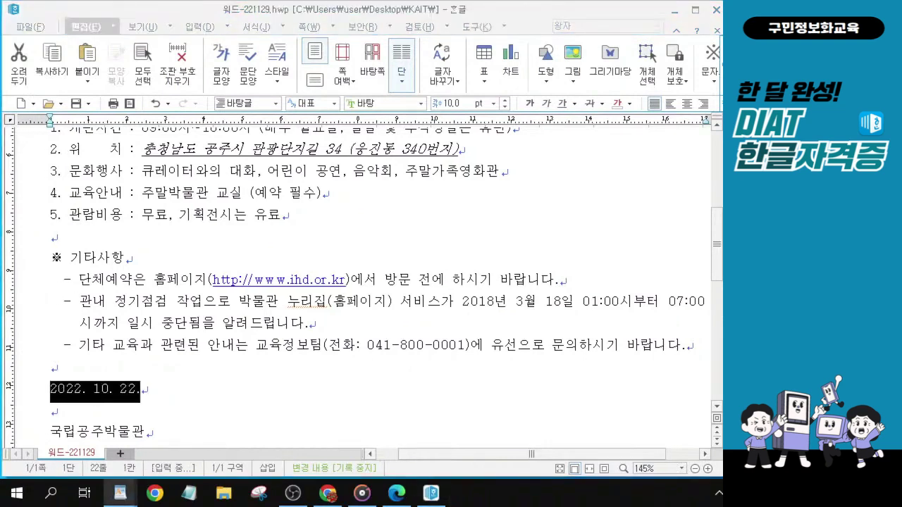
{"action": "key", "text": "ctrl"}
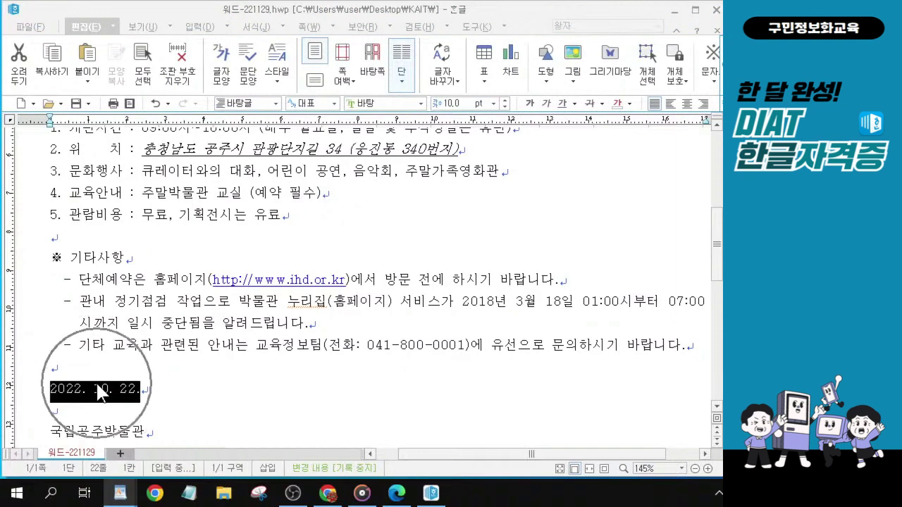
{"action": "left_click", "coordinate": [504, 100]}
{"action": "left_click", "coordinate": [504, 100]}
{"action": "left_click", "coordinate": [505, 100]}
{"action": "left_click", "coordinate": [505, 100]}
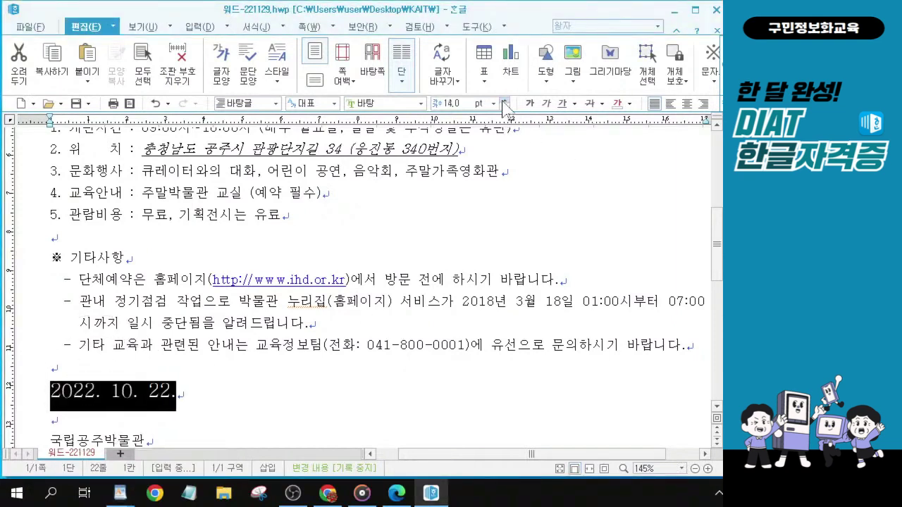
{"action": "key", "text": "ctrl"}
{"action": "left_click", "coordinate": [688, 103]}
{"action": "key", "text": "ctrl"}
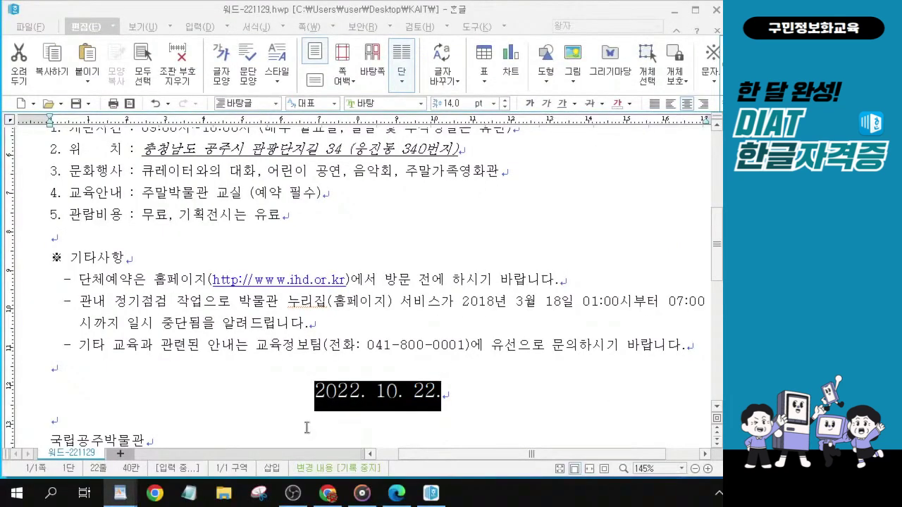
Add an empty paragraph below the closing line 국립공주박물관.
{"action": "scroll", "coordinate": [269, 458], "scroll_direction": "down", "scroll_amount": 3}
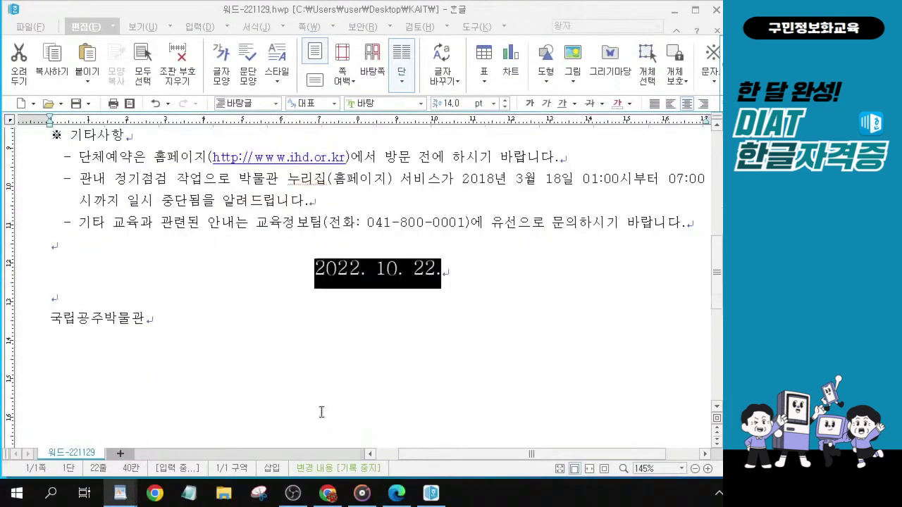
{"action": "mouse_move", "coordinate": [150, 322]}
{"action": "left_mouse_down"}
{"action": "mouse_move", "coordinate": [42, 315]}
{"action": "mouse_move", "coordinate": [146, 322]}
{"action": "left_mouse_up"}
{"action": "left_click", "coordinate": [81, 322]}
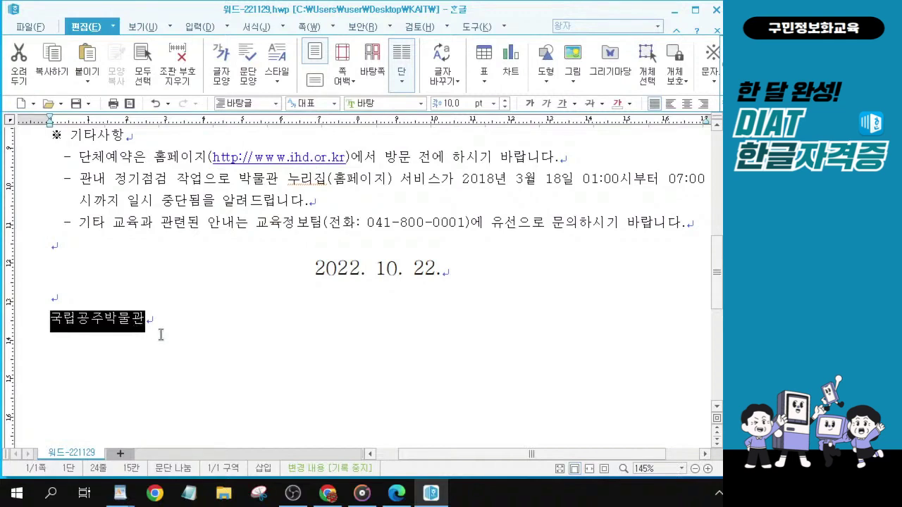
{"action": "left_click", "coordinate": [152, 321]}
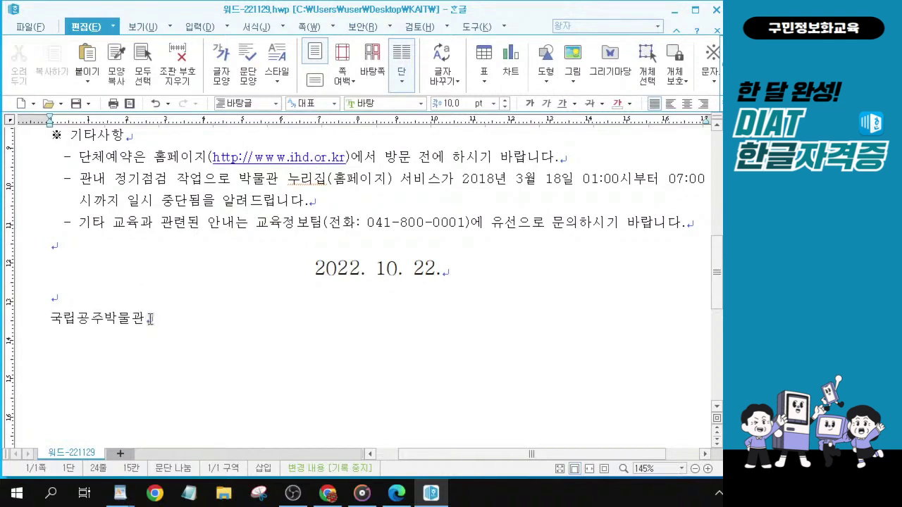
{"action": "key", "text": "Return"}
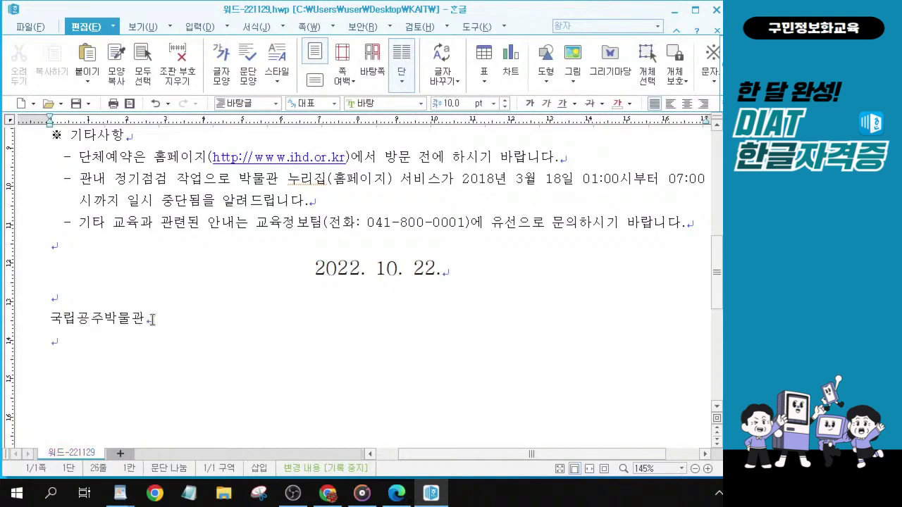
{"action": "left_click", "coordinate": [58, 344]}
{"action": "left_click", "coordinate": [58, 343]}
{"action": "left_click", "coordinate": [58, 343]}
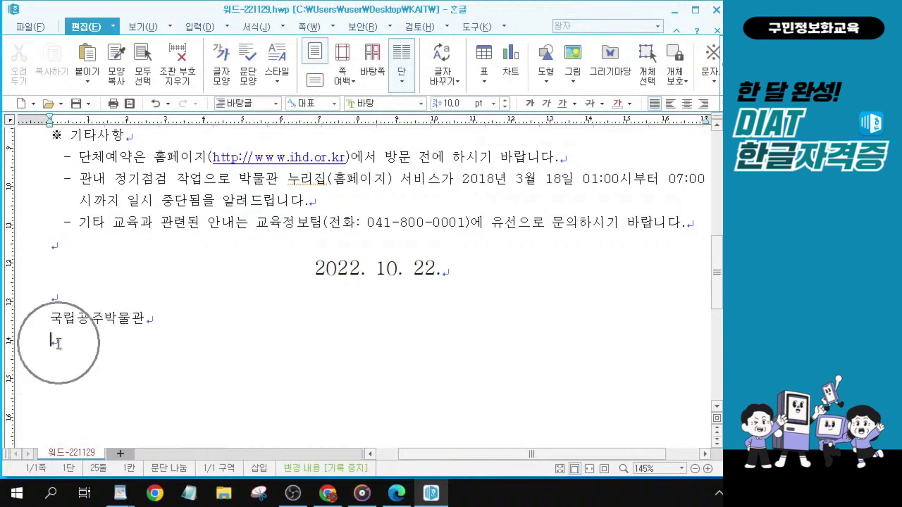
{"action": "left_click", "coordinate": [59, 343]}
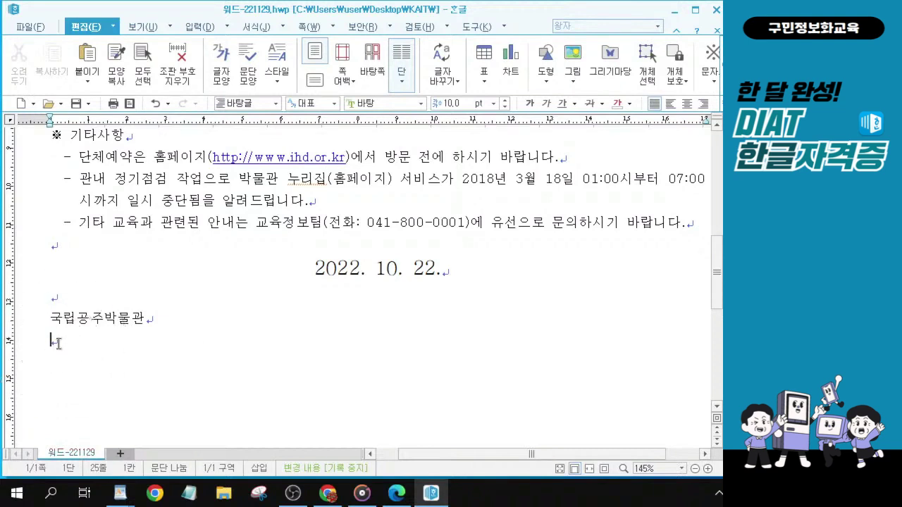
Change the font of the closing line 국립공주박물관 to 궁서.
{"action": "left_click", "coordinate": [158, 318]}
{"action": "left_click_drag", "start_coordinate": [158, 318], "coordinate": [52, 323]}
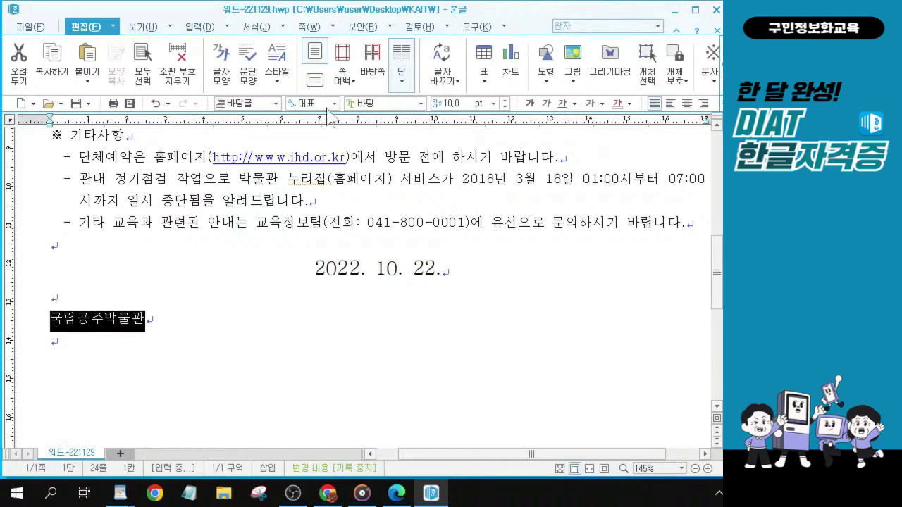
{"action": "left_click", "coordinate": [366, 103]}
{"action": "type", "text": "궁"}
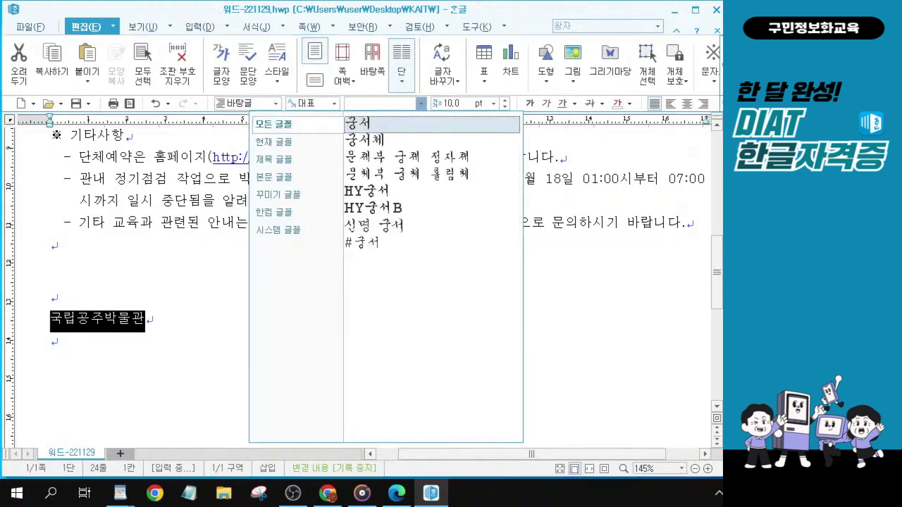
{"action": "key", "text": "Escape"}
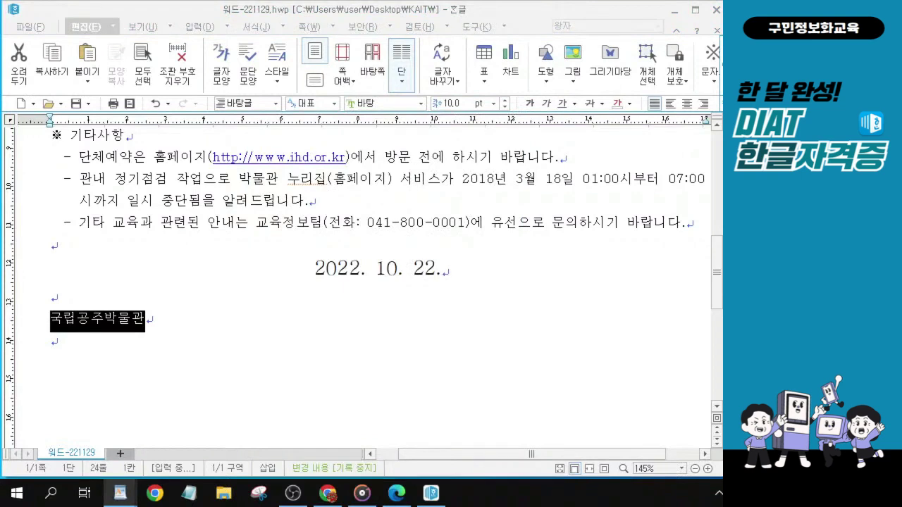
{"action": "left_click", "coordinate": [381, 104]}
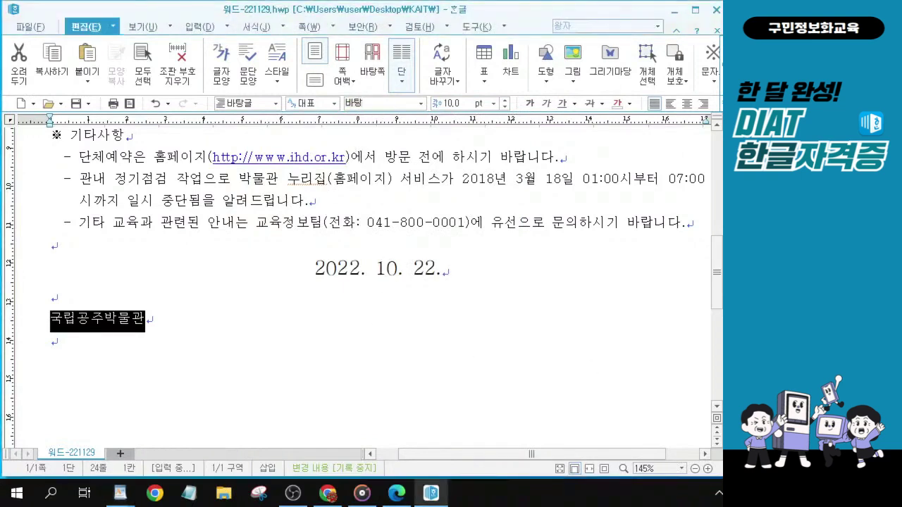
{"action": "double_click", "coordinate": [362, 102]}
{"action": "type", "text": "궁"}
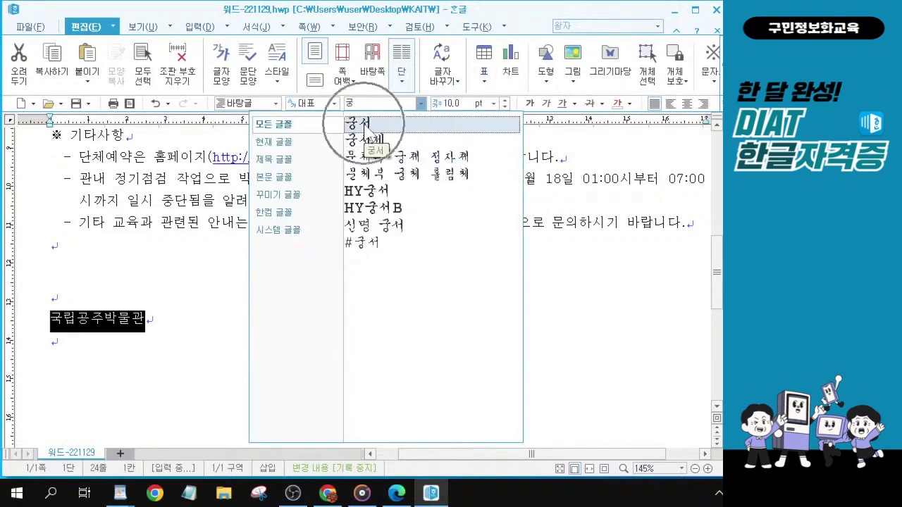
{"action": "left_click", "coordinate": [363, 124]}
{"action": "left_click", "coordinate": [364, 124]}
{"action": "left_click", "coordinate": [364, 125]}
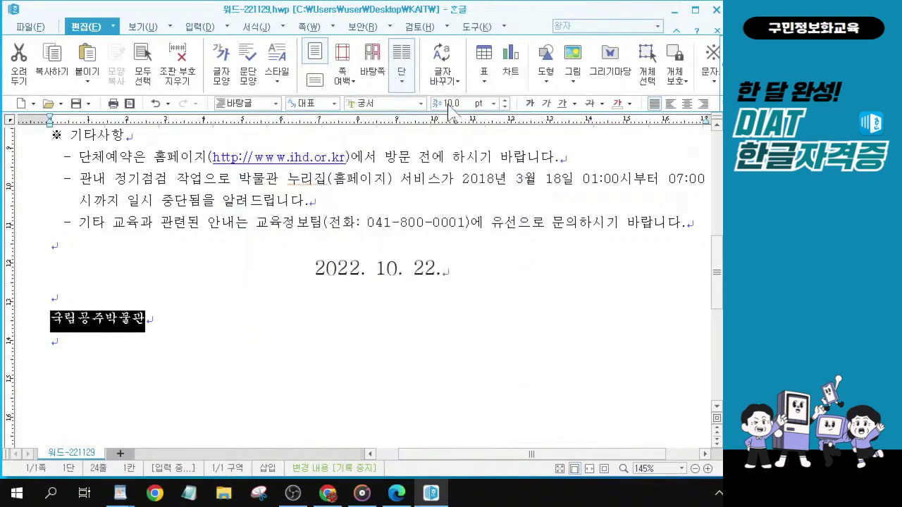
Set the closing line 국립공주박물관 to 23 pt and centre it.
{"action": "type", "text": "23"}
{"action": "key", "text": "Return"}
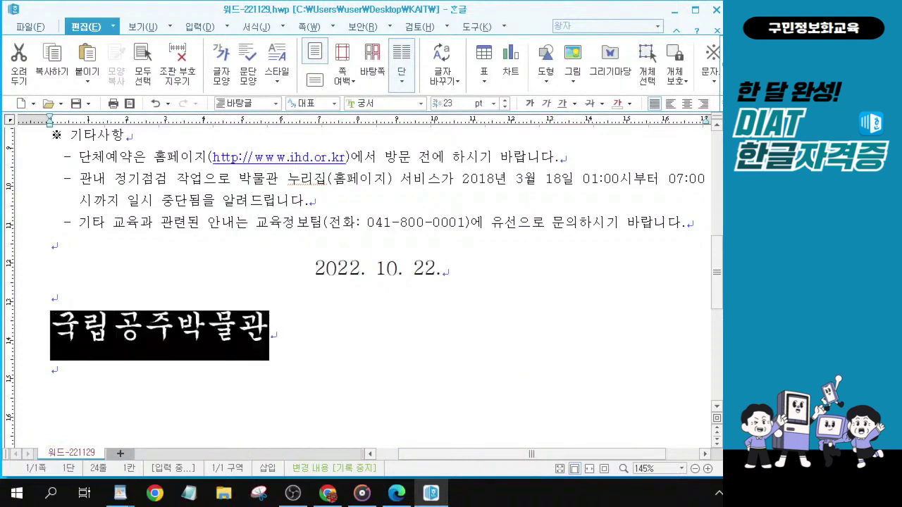
{"action": "left_click", "coordinate": [687, 103]}
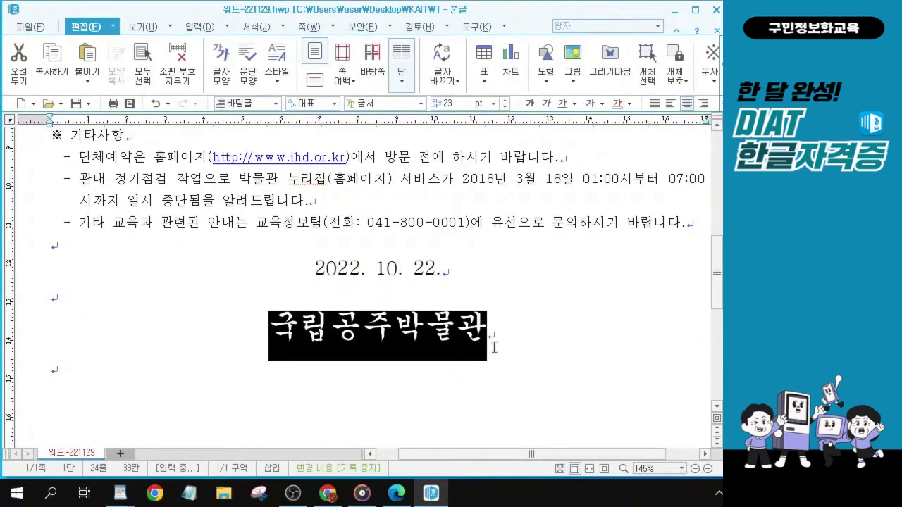
{"action": "left_click", "coordinate": [494, 347]}
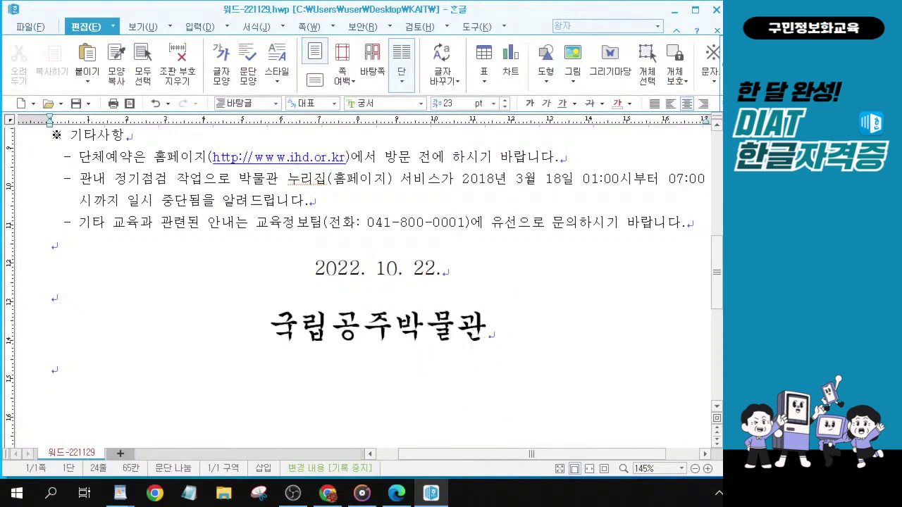
{"action": "left_click", "coordinate": [120, 493]}
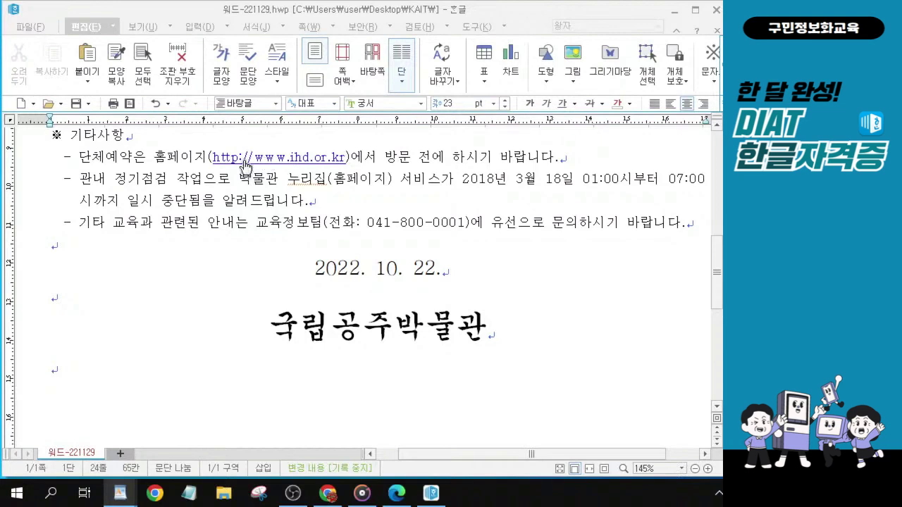
{"action": "scroll", "coordinate": [245, 167], "scroll_direction": "up", "scroll_amount": 2}
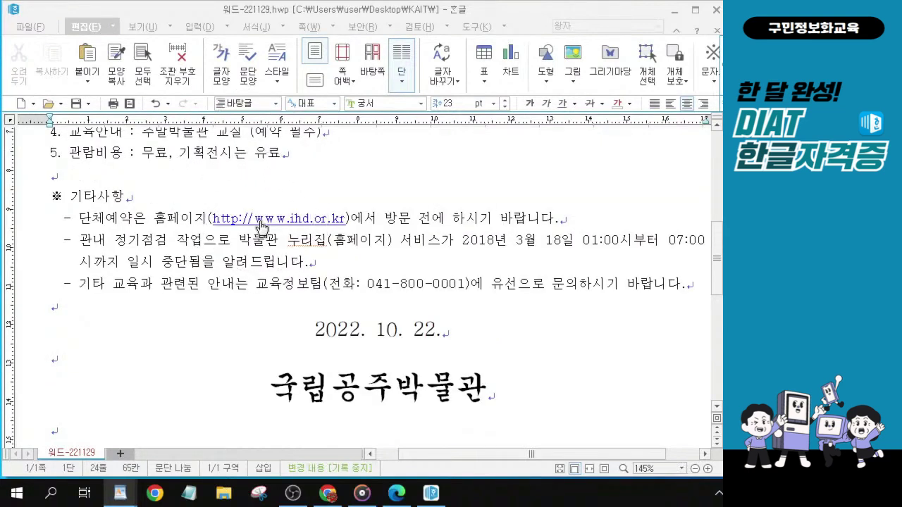
{"action": "scroll", "coordinate": [261, 225], "scroll_direction": "up", "scroll_amount": 1}
{"action": "left_click", "coordinate": [354, 223]}
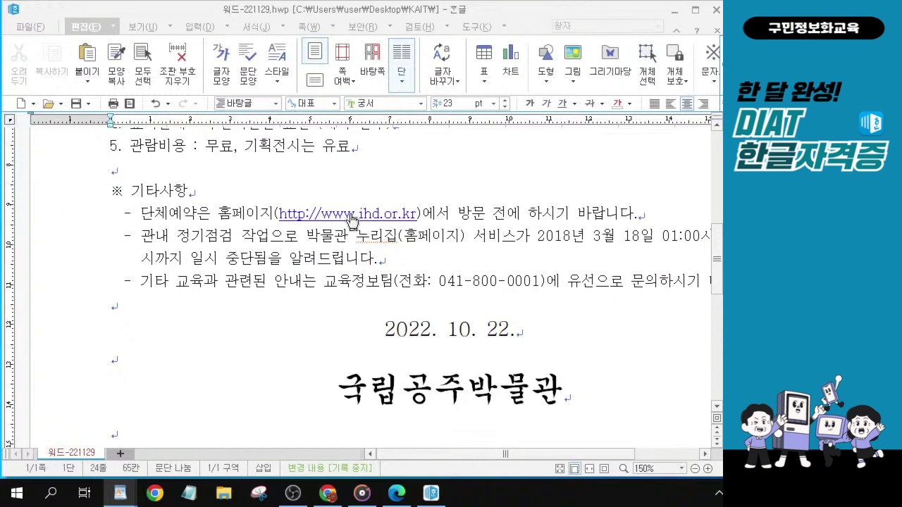
{"action": "right_click", "coordinate": [352, 220]}
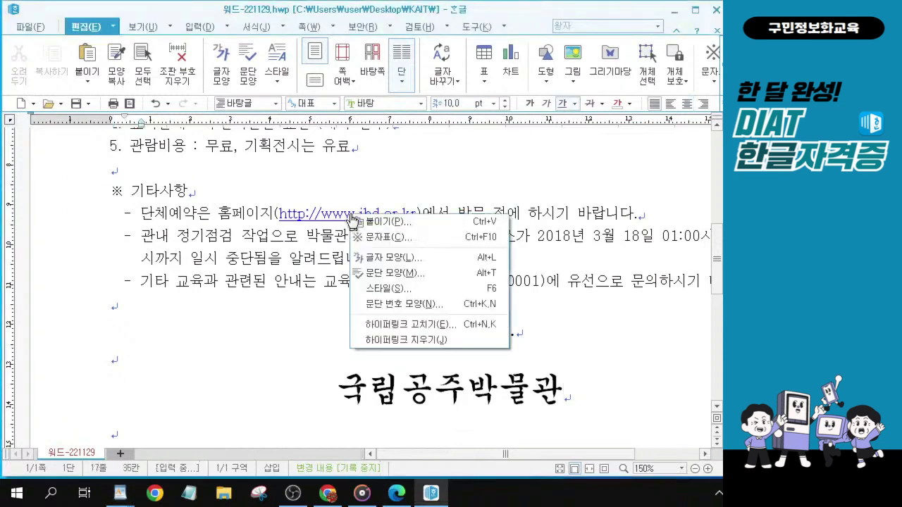
{"action": "left_click", "coordinate": [412, 343]}
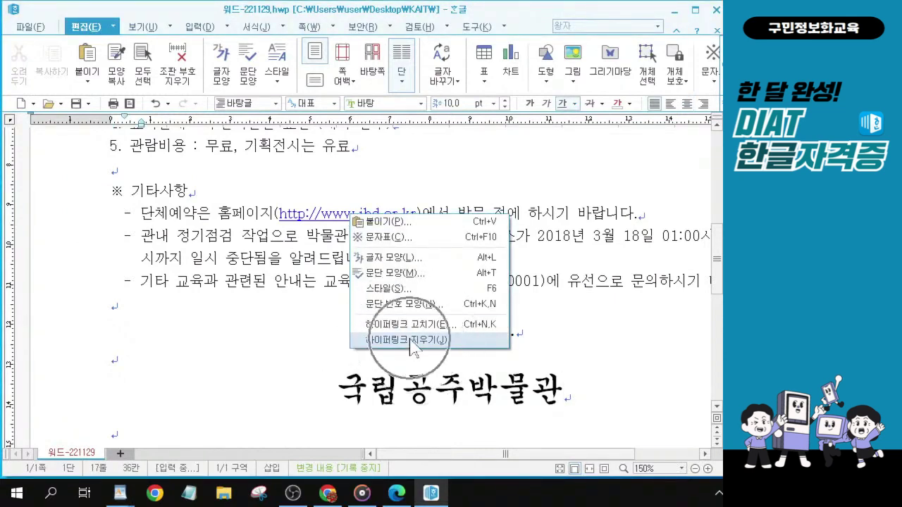
{"action": "left_click", "coordinate": [413, 345]}
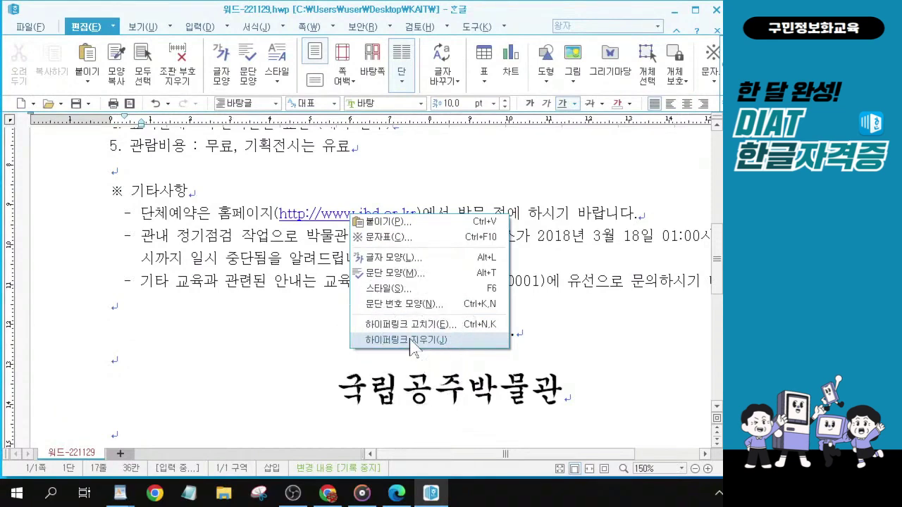
{"action": "left_click", "coordinate": [411, 340]}
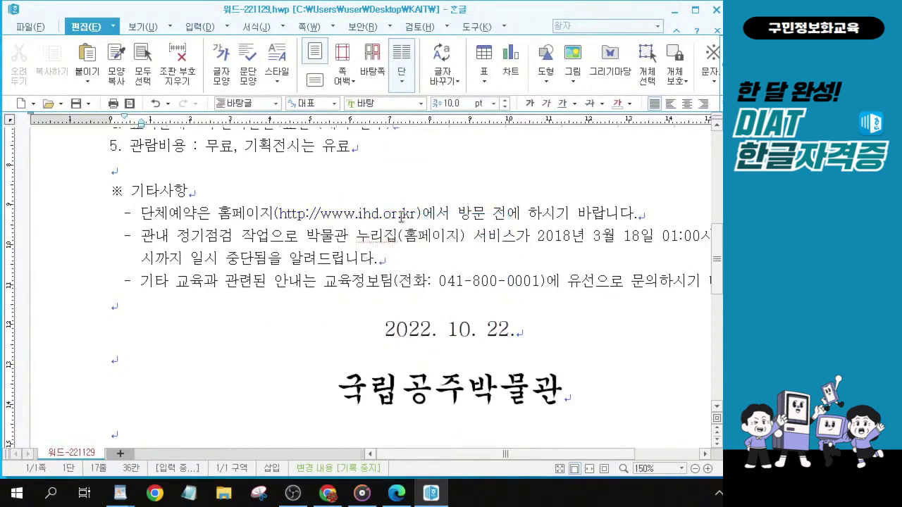
{"action": "scroll", "coordinate": [401, 215], "scroll_direction": "down", "scroll_amount": 2}
{"action": "left_click", "coordinate": [418, 272]}
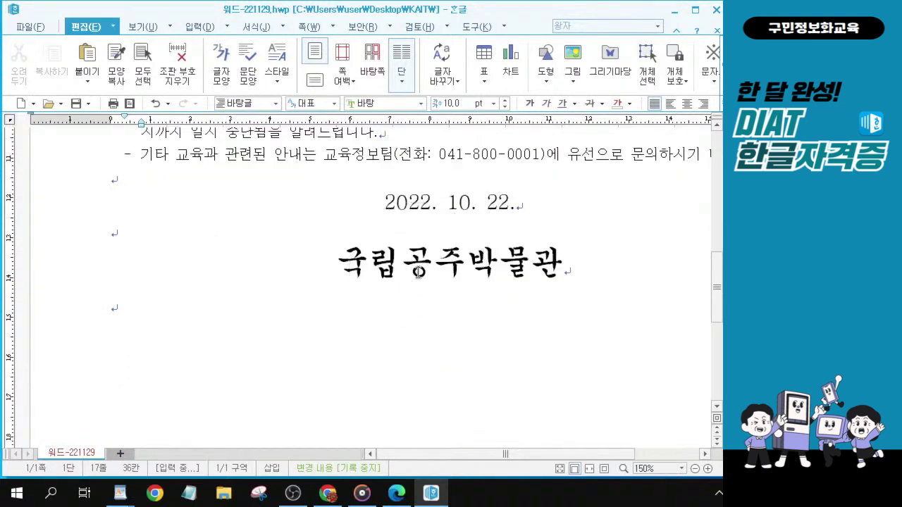
{"action": "left_click", "coordinate": [118, 308]}
{"action": "left_click", "coordinate": [118, 306]}
{"action": "key", "text": "ctrl"}
{"action": "key", "text": "ctrl"}
{"action": "key", "text": "ctrl"}
{"action": "key", "text": "ctrl"}
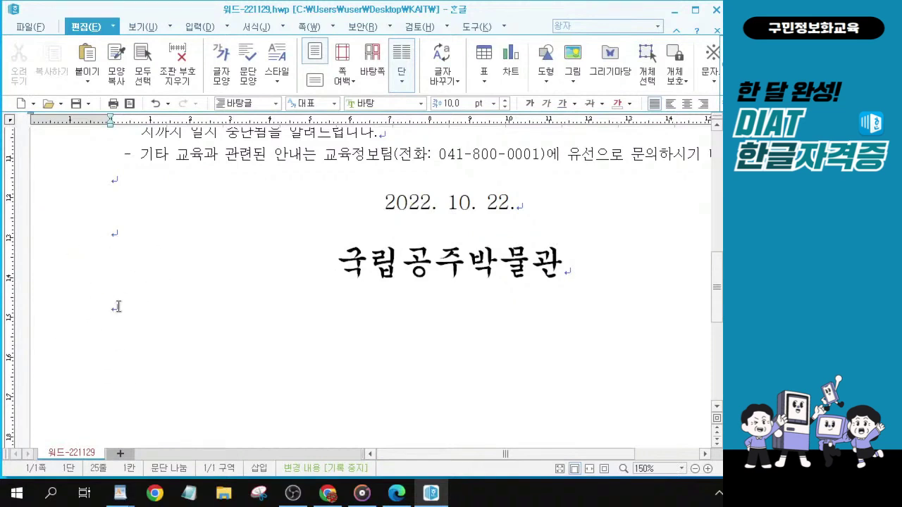
{"action": "key", "text": "ctrl"}
{"action": "key", "text": "ctrl"}
{"action": "key", "text": "ctrl"}
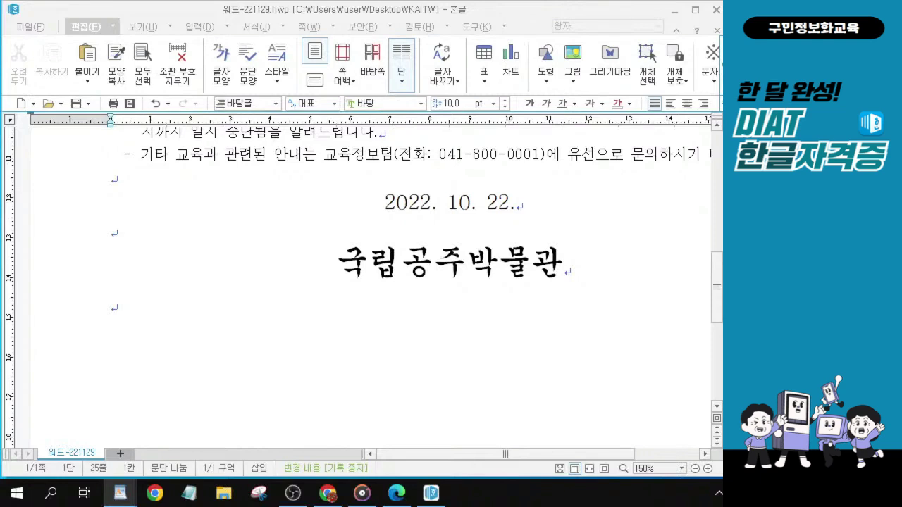
Insert two empty paragraphs above the first body paragraph and place the cursor in the first one.
{"action": "scroll", "coordinate": [84, 206], "scroll_direction": "up", "scroll_amount": 10}
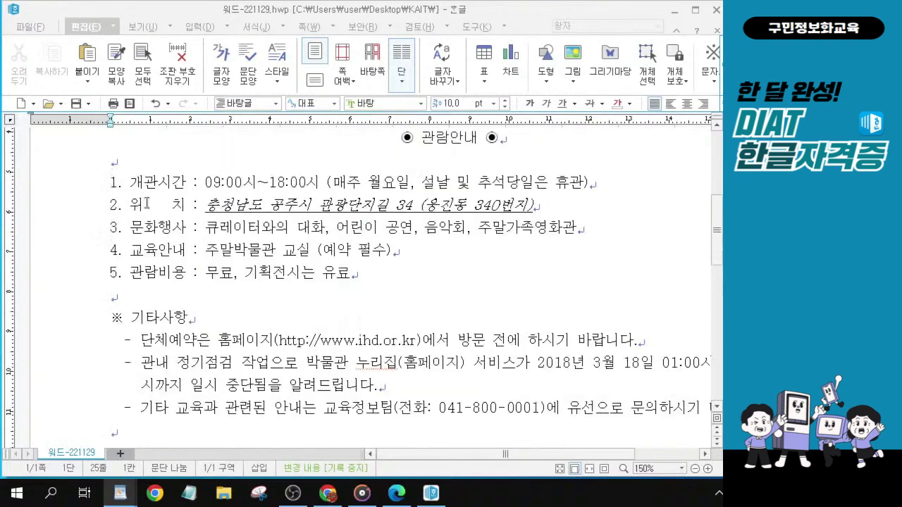
{"action": "left_click", "coordinate": [118, 266]}
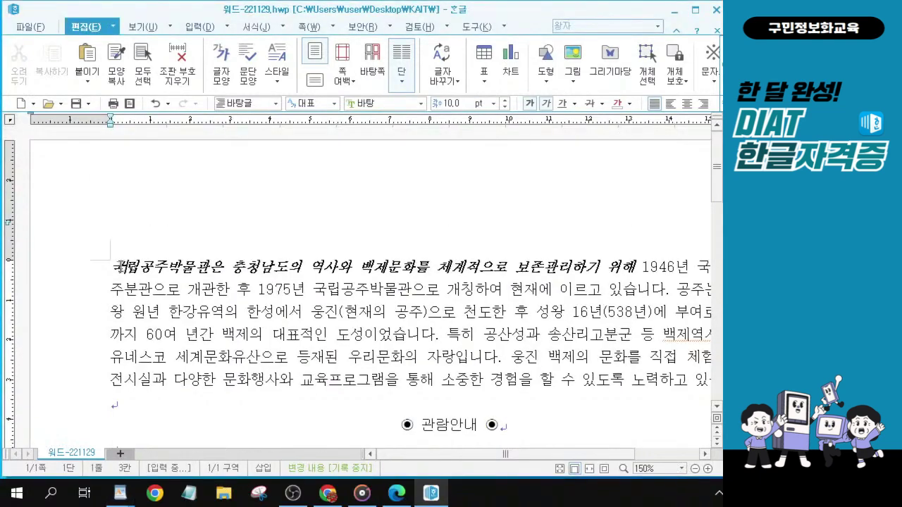
{"action": "left_click", "coordinate": [113, 268]}
{"action": "key", "text": "Return"}
{"action": "key", "text": "Return"}
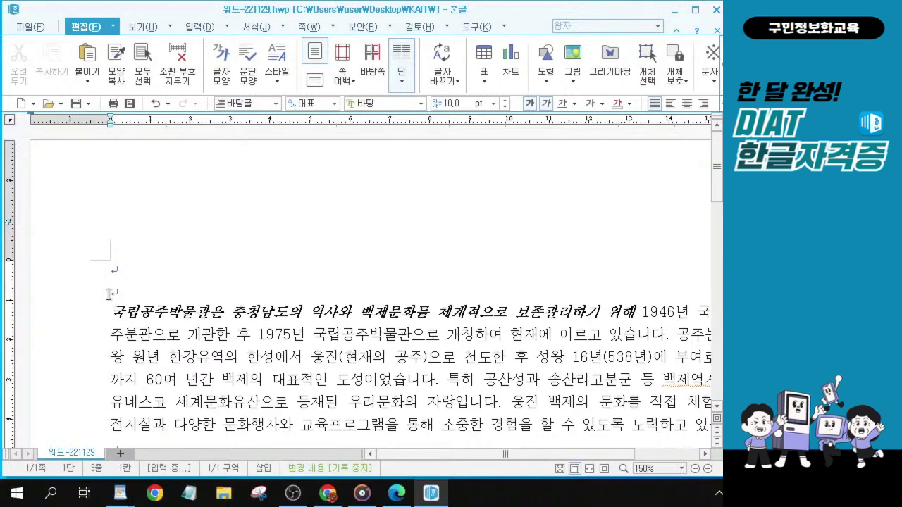
{"action": "left_click", "coordinate": [113, 268]}
{"action": "left_click", "coordinate": [113, 267]}
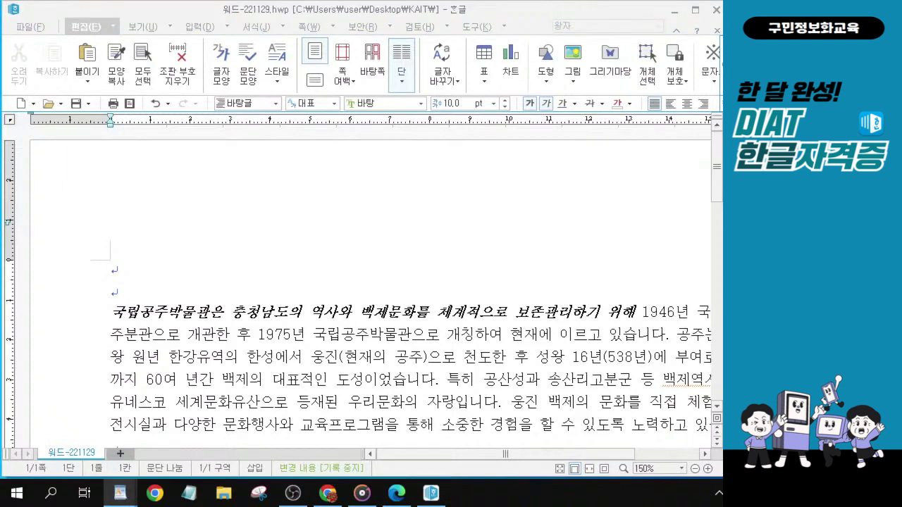
Create a 글맵시 object at the start of the document with the text 국립공주박물관관람안내.
{"action": "left_click", "coordinate": [196, 26]}
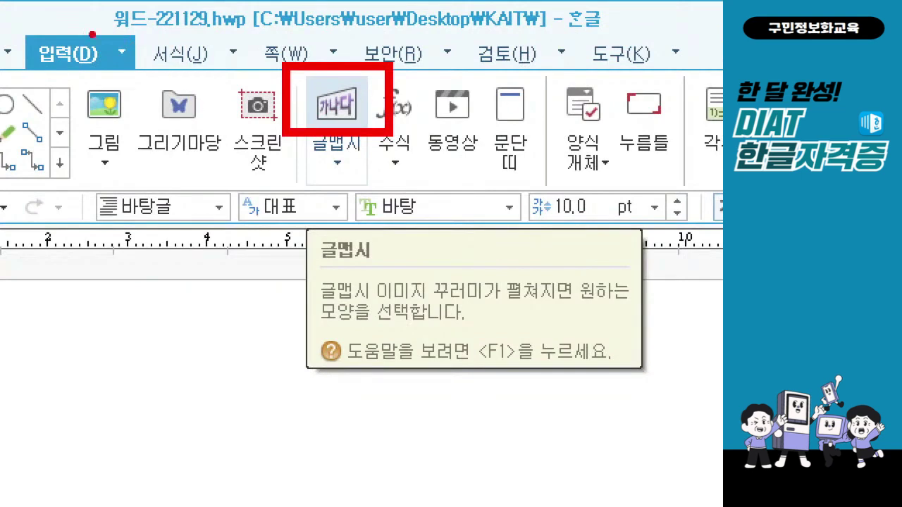
{"action": "left_click_drag", "start_coordinate": [91, 33], "coordinate": [125, 8]}
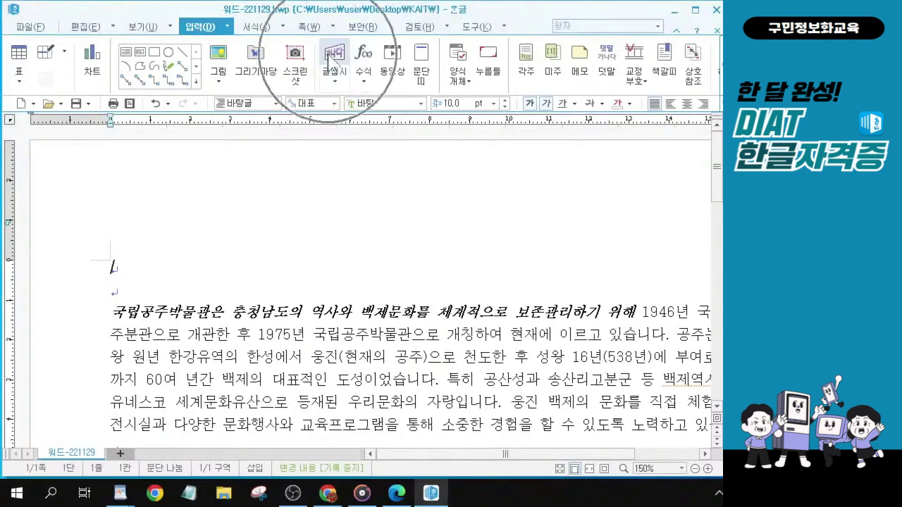
{"action": "left_click", "coordinate": [329, 60]}
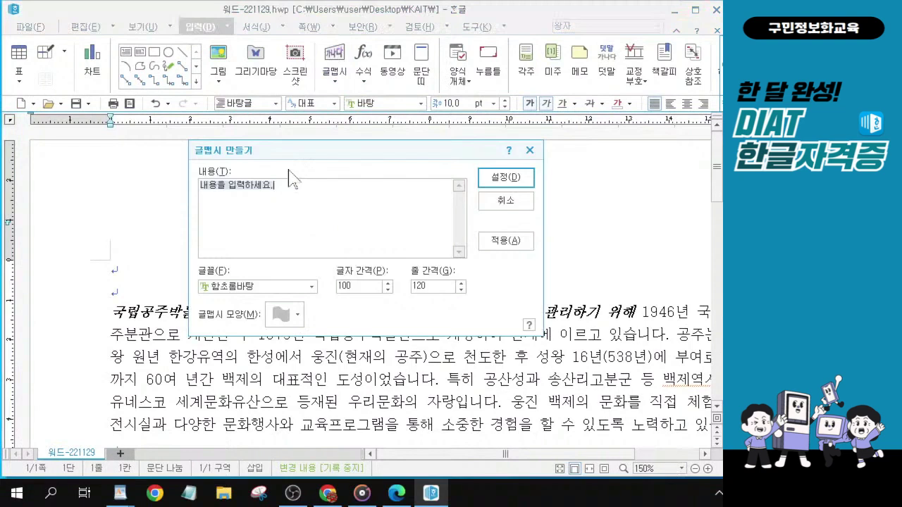
{"action": "type", "text": "국립"}
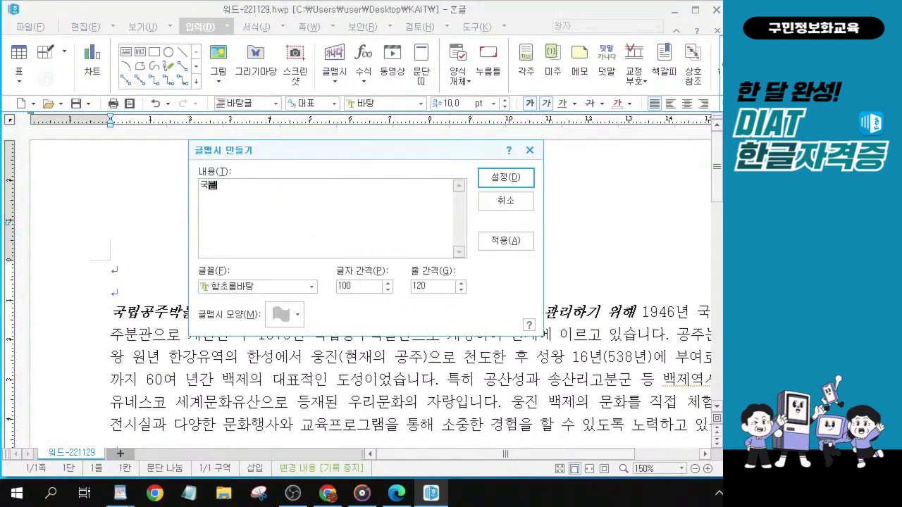
{"action": "type", "text": "공"}
{"action": "type", "text": "주"}
{"action": "type", "text": "박물관"}
{"action": "type", "text": "관람에"}
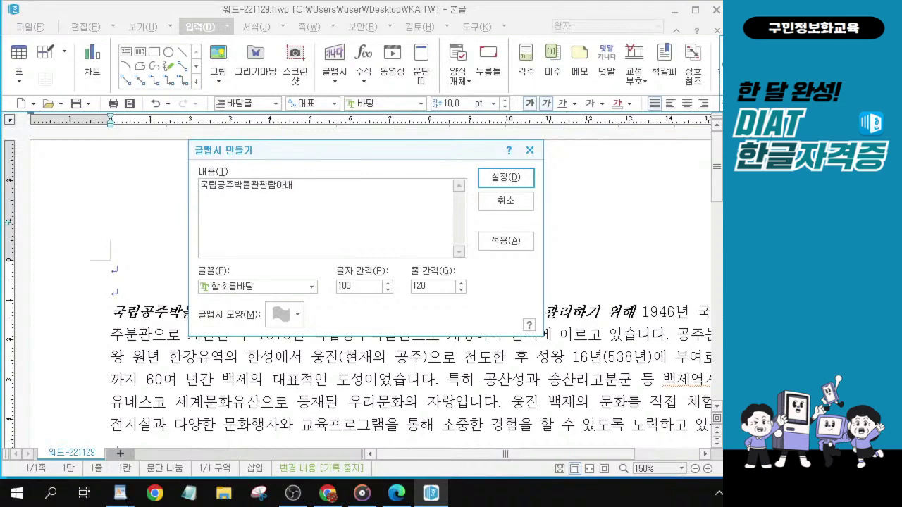
{"action": "key", "text": "BackSpace"}
{"action": "type", "text": "애"}
{"action": "key", "text": "BackSpace"}
{"action": "type", "text": "안내"}
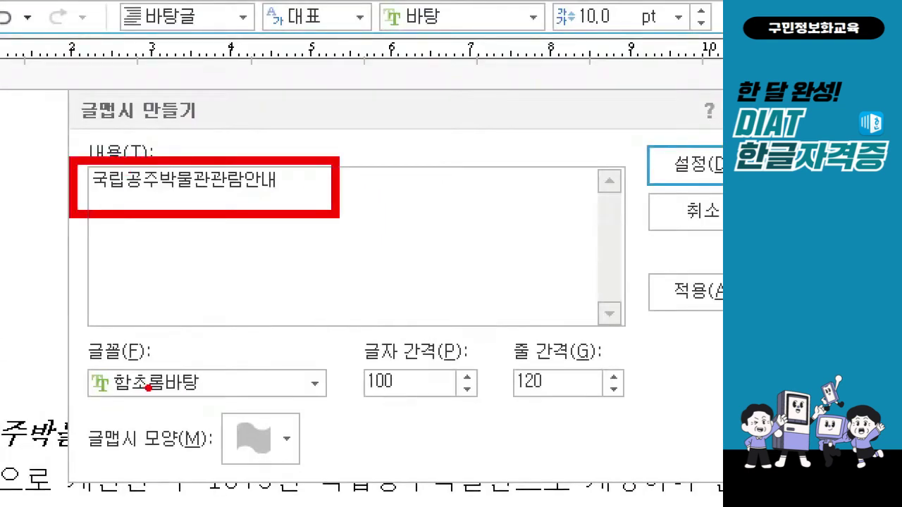
Set the font of the new 글맵시 to 견고딕.
{"action": "mouse_move", "coordinate": [191, 364]}
{"action": "left_mouse_down"}
{"action": "mouse_move", "coordinate": [211, 384]}
{"action": "mouse_move", "coordinate": [258, 344]}
{"action": "left_mouse_up"}
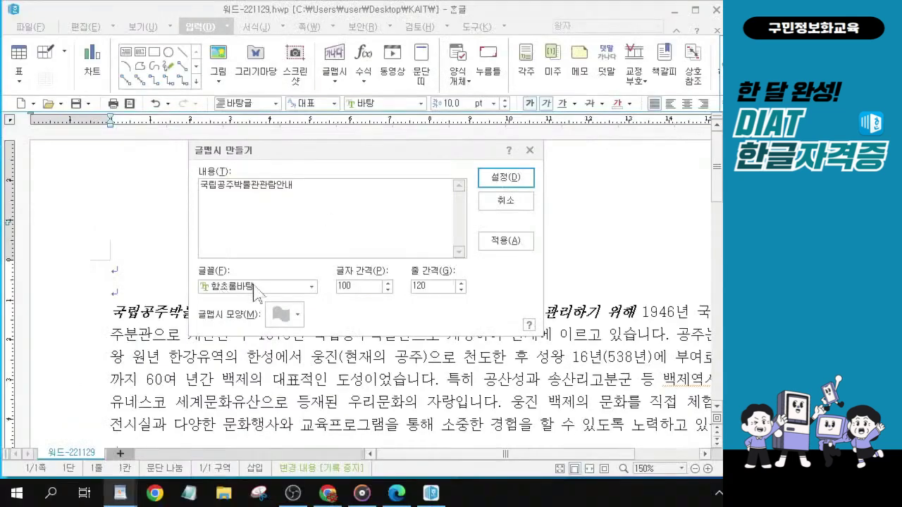
{"action": "left_click", "coordinate": [254, 289]}
{"action": "left_click", "coordinate": [254, 289]}
{"action": "left_click", "coordinate": [254, 288]}
{"action": "scroll", "coordinate": [256, 316], "scroll_direction": "down", "scroll_amount": 3}
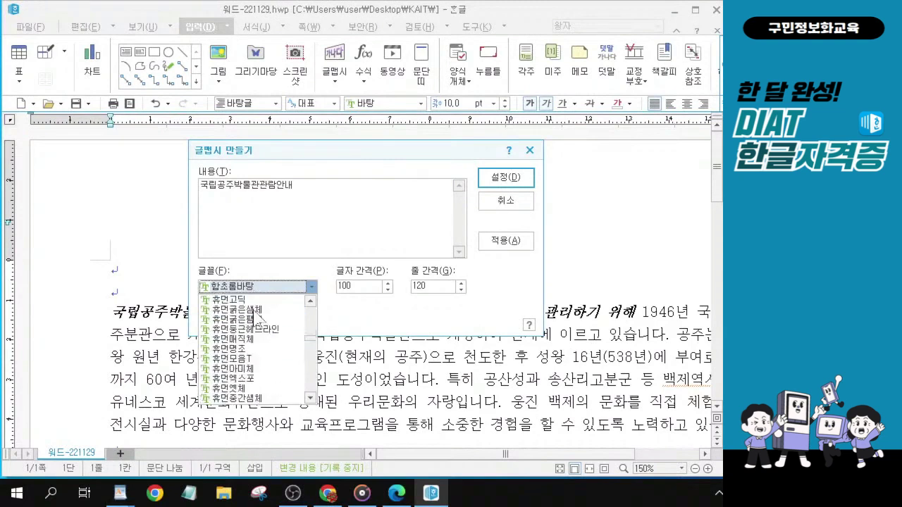
{"action": "scroll", "coordinate": [259, 318], "scroll_direction": "down", "scroll_amount": 5}
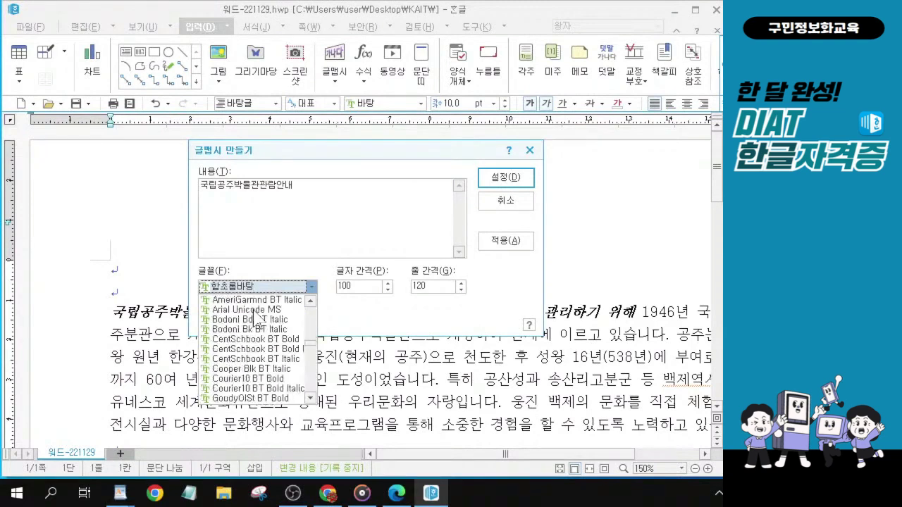
{"action": "scroll", "coordinate": [256, 318], "scroll_direction": "up", "scroll_amount": 2}
{"action": "scroll", "coordinate": [257, 319], "scroll_direction": "down", "scroll_amount": 4}
{"action": "scroll", "coordinate": [254, 310], "scroll_direction": "down", "scroll_amount": 8}
{"action": "scroll", "coordinate": [257, 316], "scroll_direction": "down", "scroll_amount": 3}
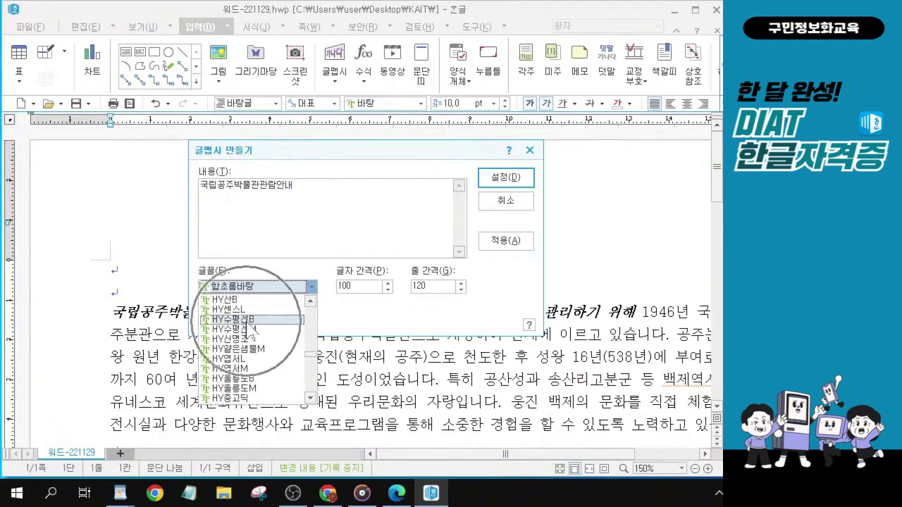
{"action": "scroll", "coordinate": [250, 328], "scroll_direction": "down", "scroll_amount": 4}
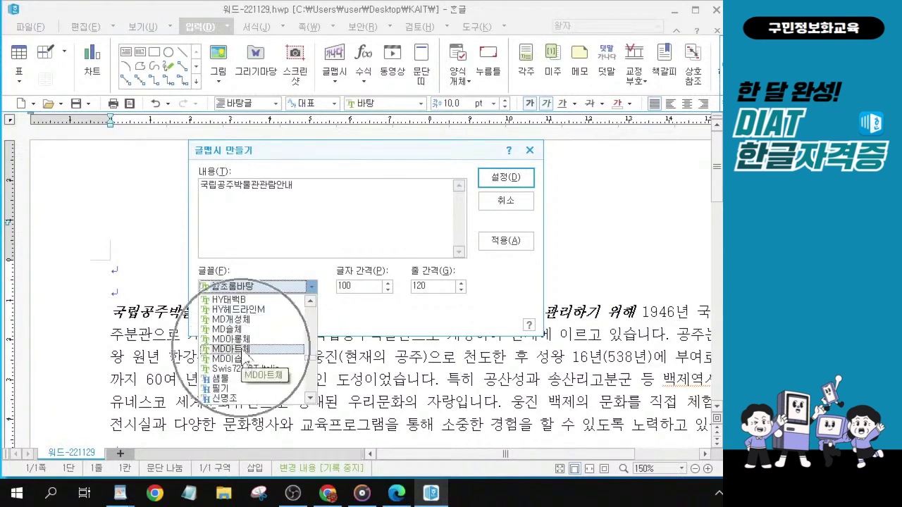
{"action": "scroll", "coordinate": [245, 357], "scroll_direction": "down", "scroll_amount": 1}
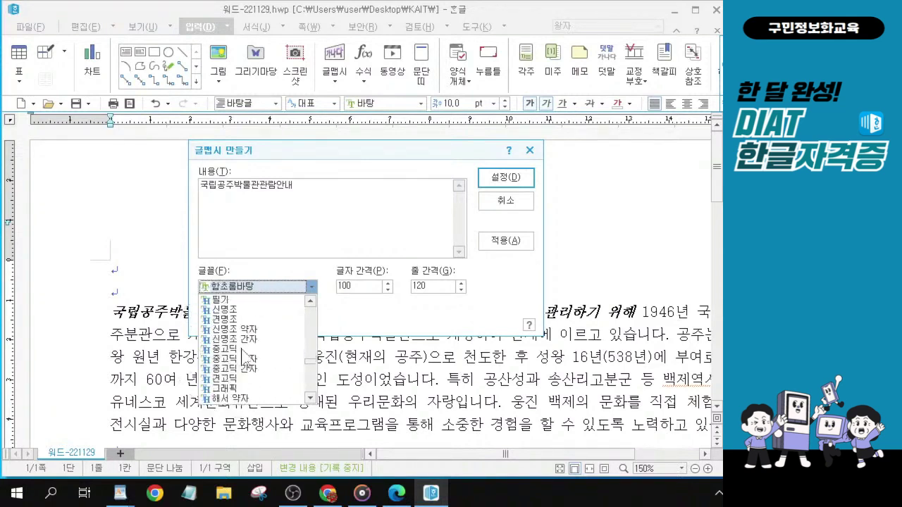
{"action": "scroll", "coordinate": [247, 339], "scroll_direction": "down", "scroll_amount": 2}
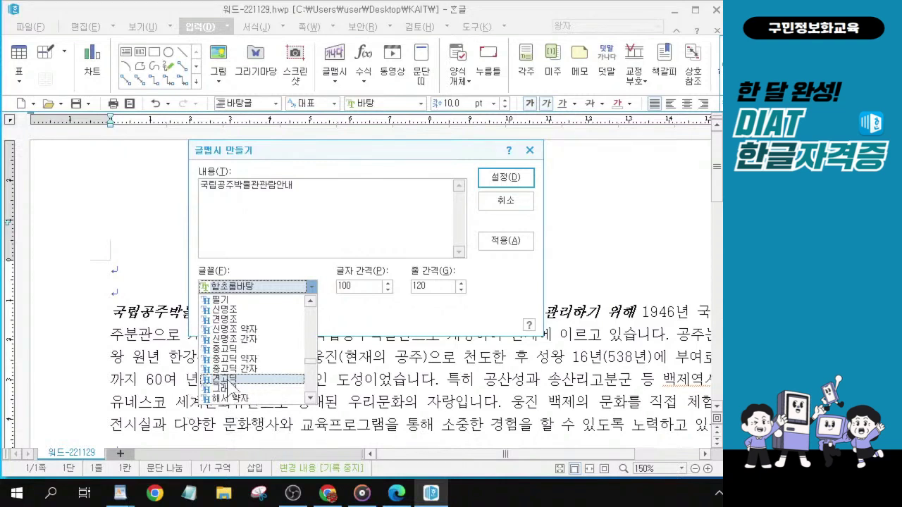
{"action": "left_click", "coordinate": [229, 383]}
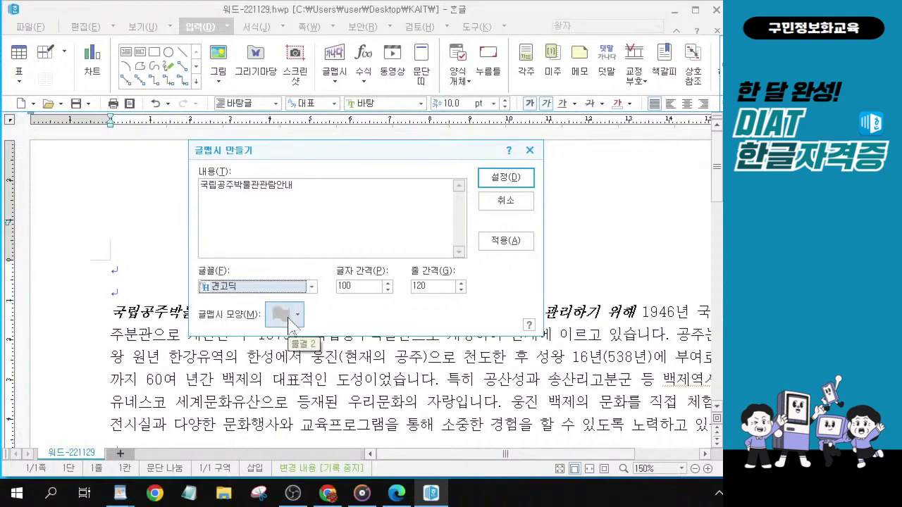
Choose the 글맵시 shape whose upper and lower edges curve inward, and insert the object into the document.
{"action": "left_click", "coordinate": [289, 322]}
{"action": "left_click", "coordinate": [289, 321]}
{"action": "left_click", "coordinate": [289, 321]}
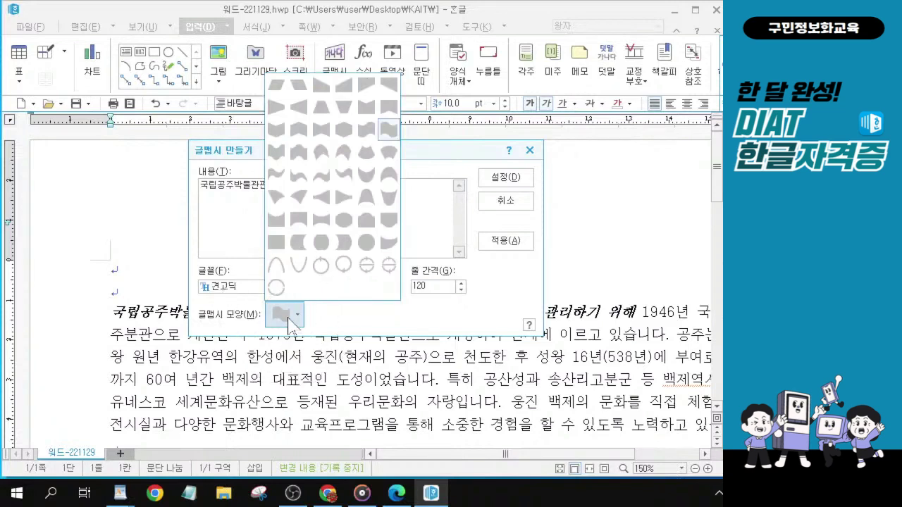
{"action": "left_click", "coordinate": [315, 226]}
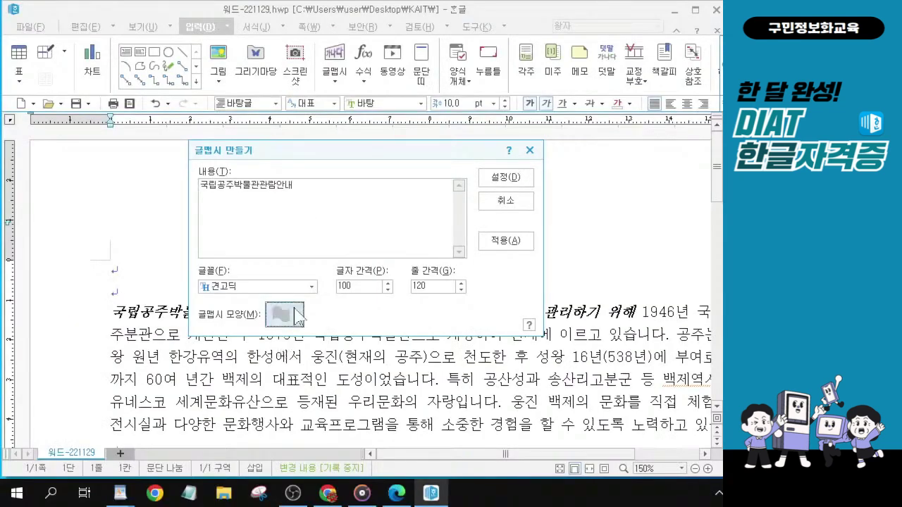
{"action": "left_click", "coordinate": [252, 405]}
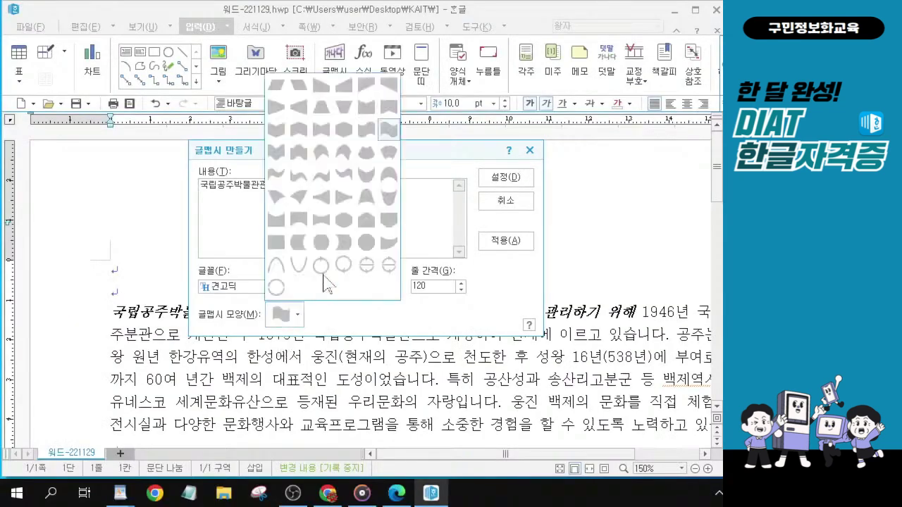
{"action": "left_click", "coordinate": [329, 222]}
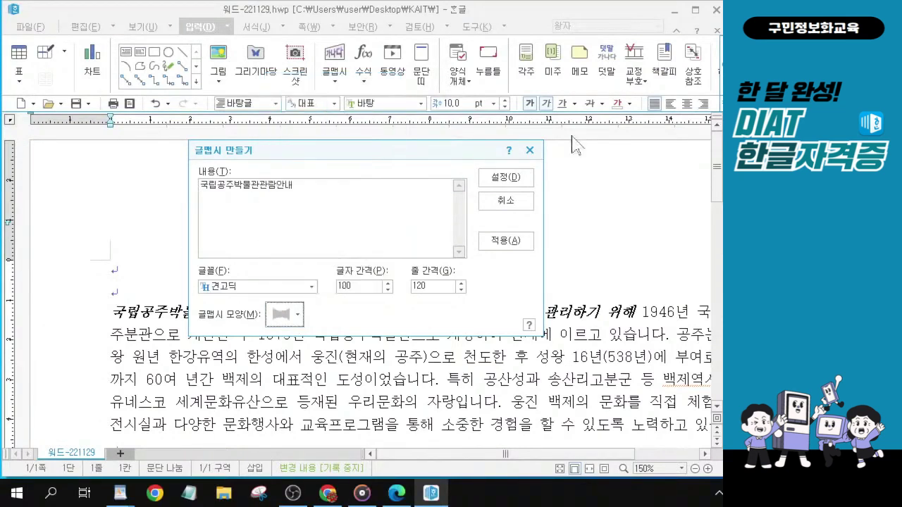
{"action": "left_click", "coordinate": [505, 181]}
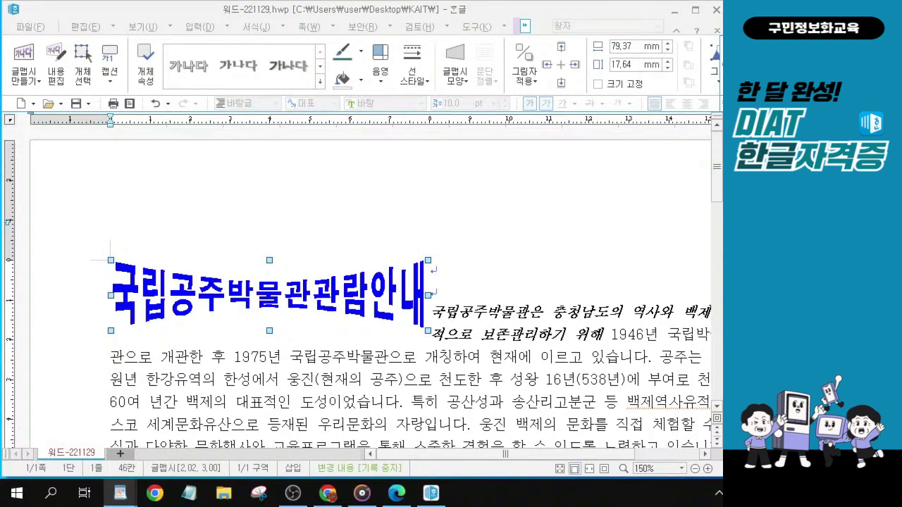
Set the 글맵시 title to 110 mm wide and 20 mm high, and have it treated as a character (글자처럼 취급).
{"action": "left_click", "coordinate": [266, 309]}
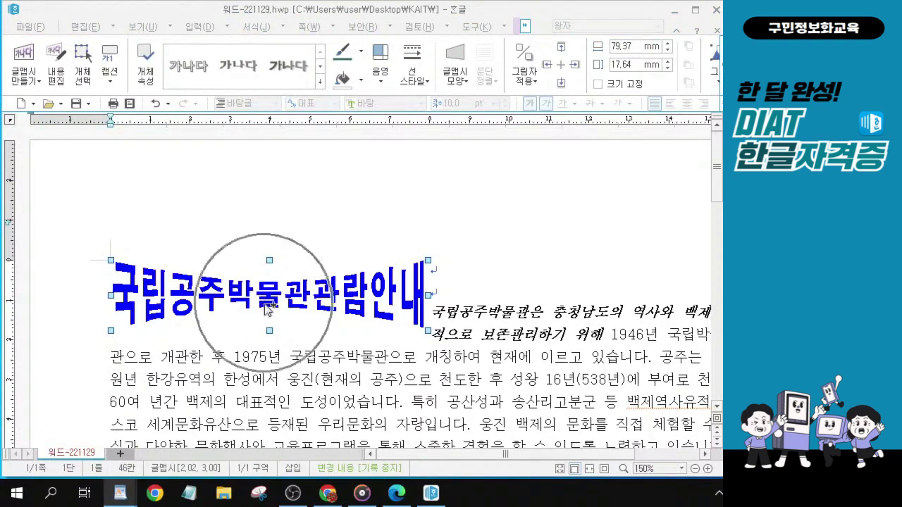
{"action": "double_click", "coordinate": [266, 309]}
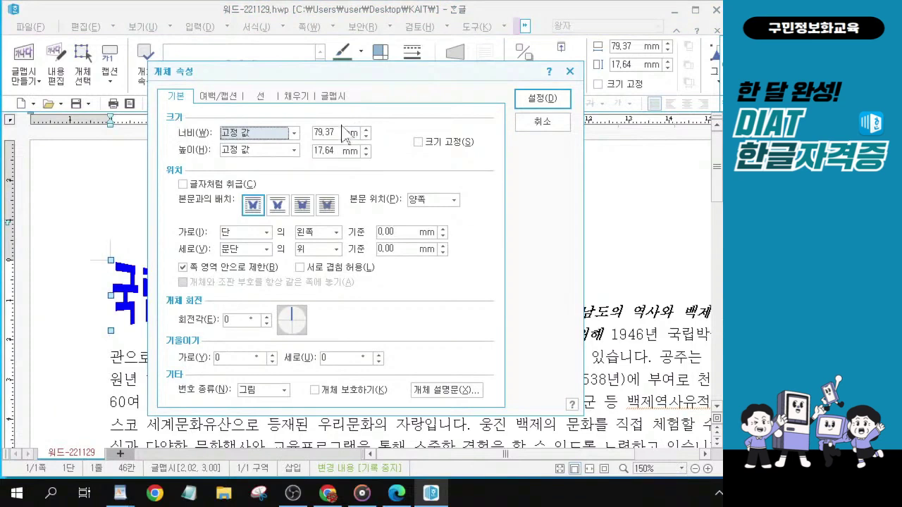
{"action": "left_click", "coordinate": [343, 134]}
{"action": "key", "text": "Delete"}
{"action": "key", "text": "Delete"}
{"action": "key", "text": "Delete"}
{"action": "key", "text": "Delete"}
{"action": "key", "text": "Delete"}
{"action": "type", "text": "110"}
{"action": "key", "text": "Tab"}
{"action": "key", "text": "Tab"}
{"action": "key", "text": "BackSpace"}
{"action": "key", "text": "BackSpace"}
{"action": "key", "text": "BackSpace"}
{"action": "key", "text": "BackSpace"}
{"action": "key", "text": "BackSpace"}
{"action": "type", "text": "20"}
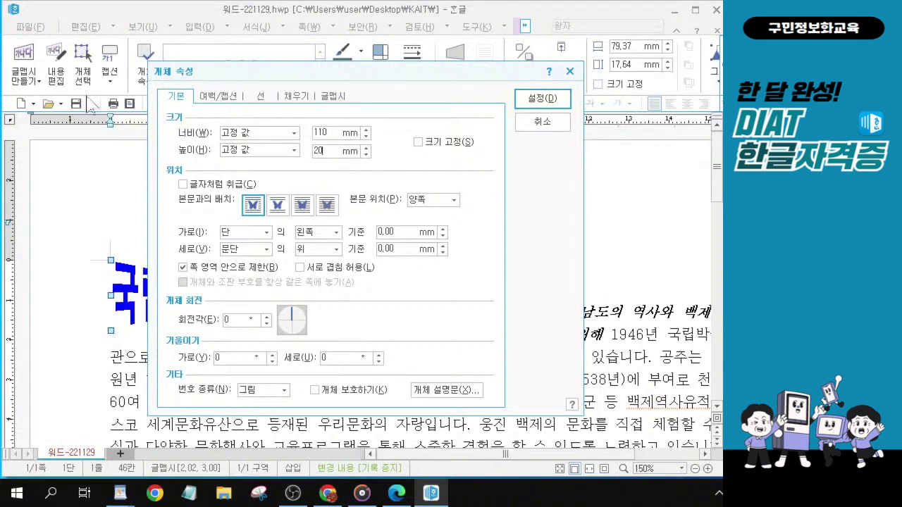
{"action": "left_click", "coordinate": [183, 185]}
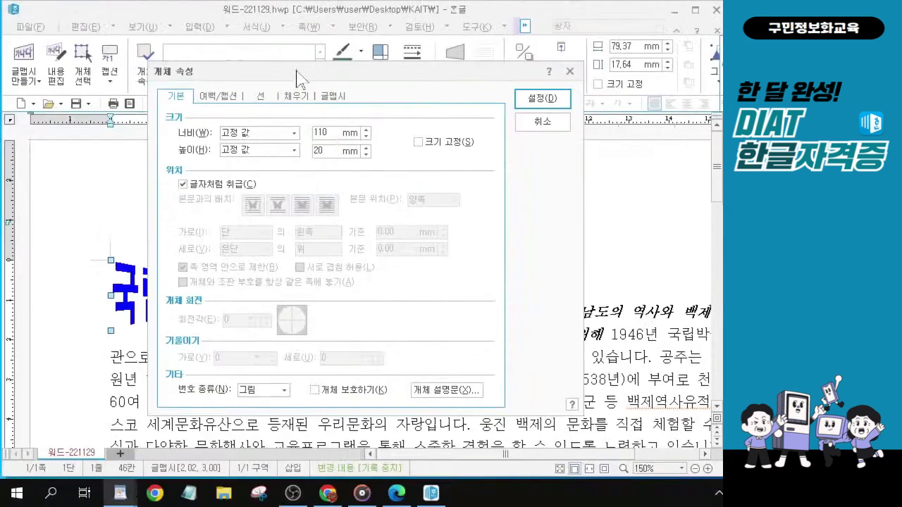
Set the 글맵시 title's fill colour to RGB 255, 149, 102 and apply the object properties.
{"action": "left_click", "coordinate": [296, 96]}
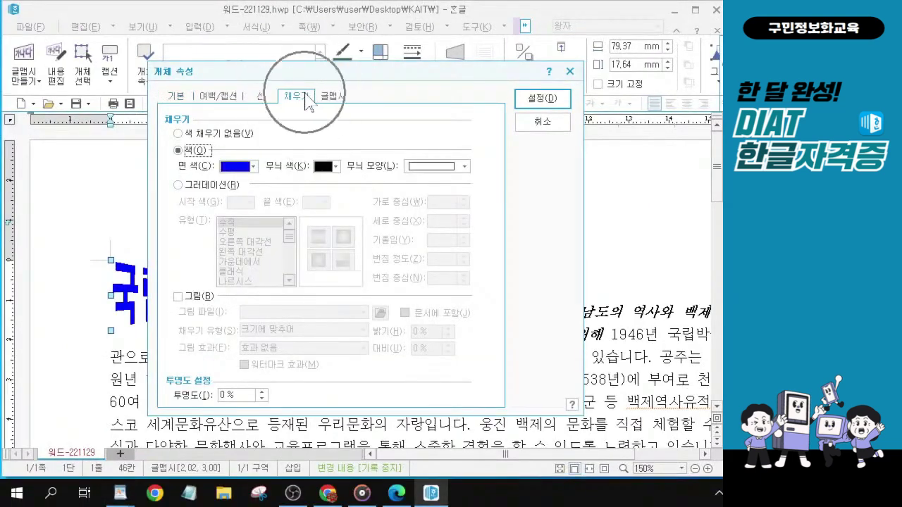
{"action": "left_click", "coordinate": [255, 169]}
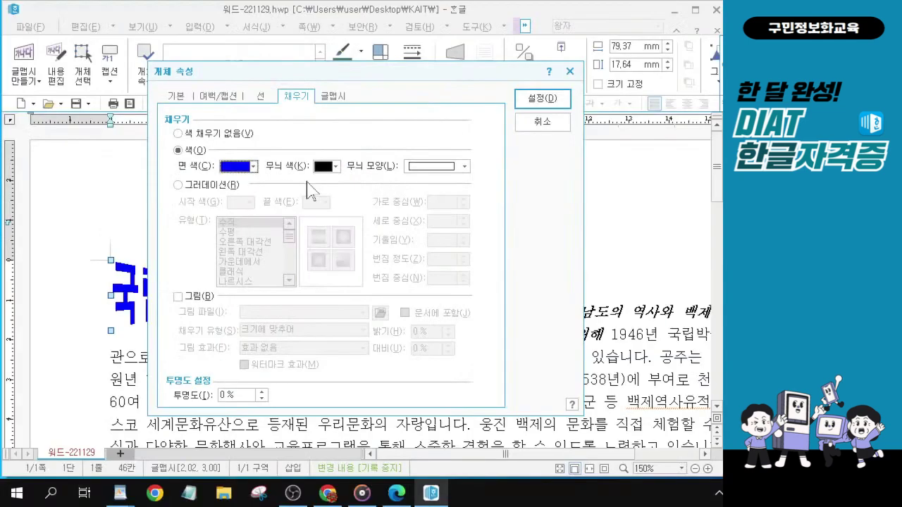
{"action": "left_click", "coordinate": [198, 151]}
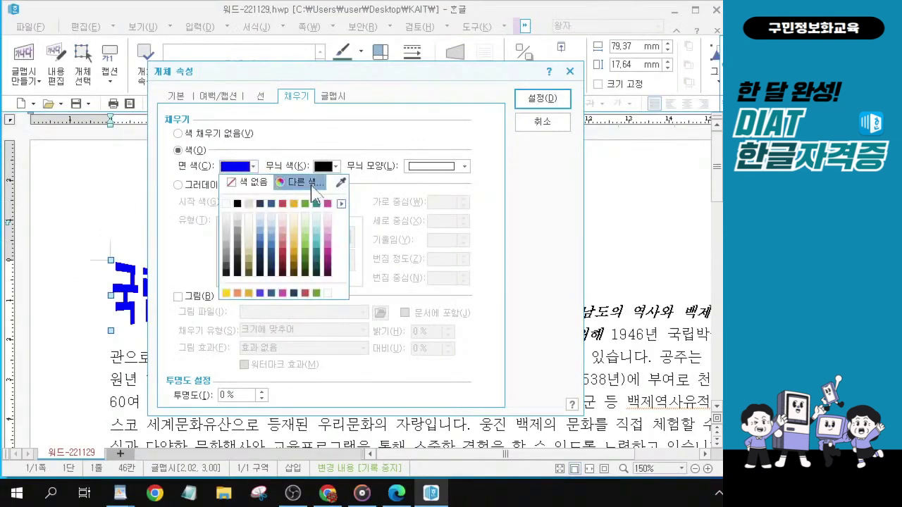
{"action": "left_click", "coordinate": [311, 187]}
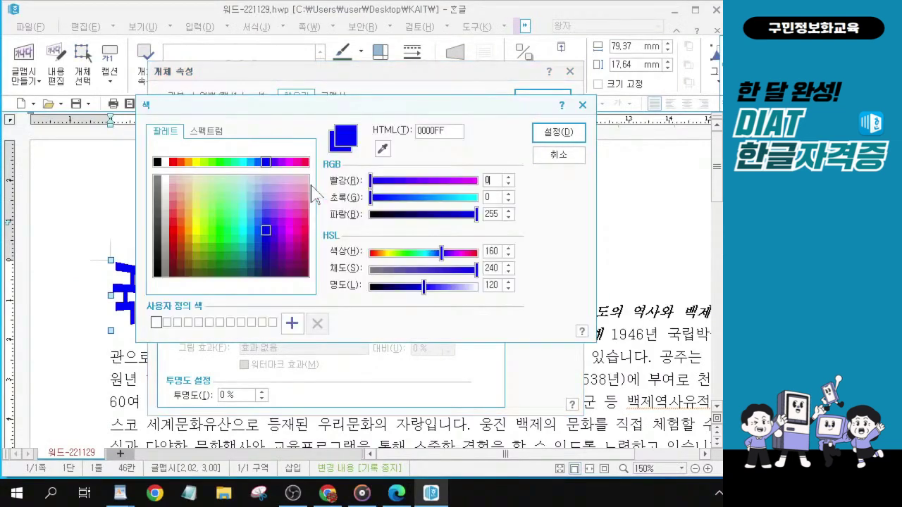
{"action": "type", "text": "255"}
{"action": "left_click", "coordinate": [488, 197]}
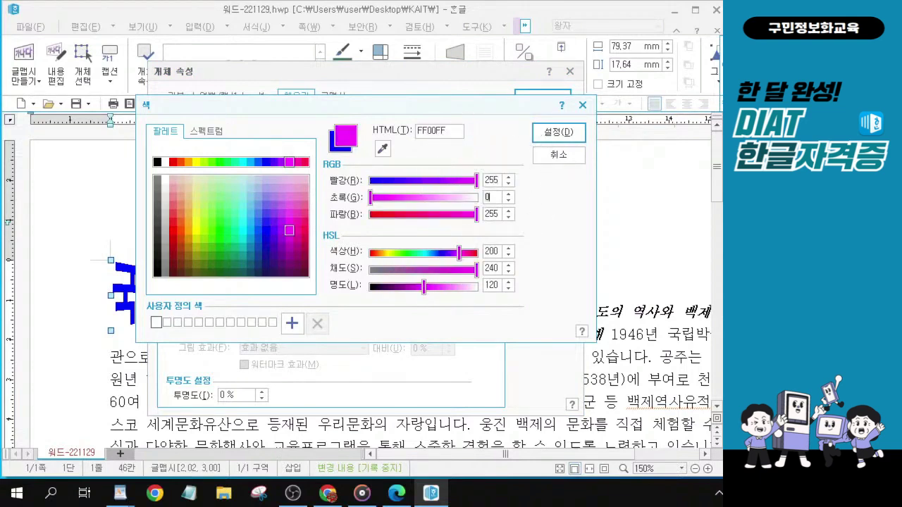
{"action": "type", "text": "149"}
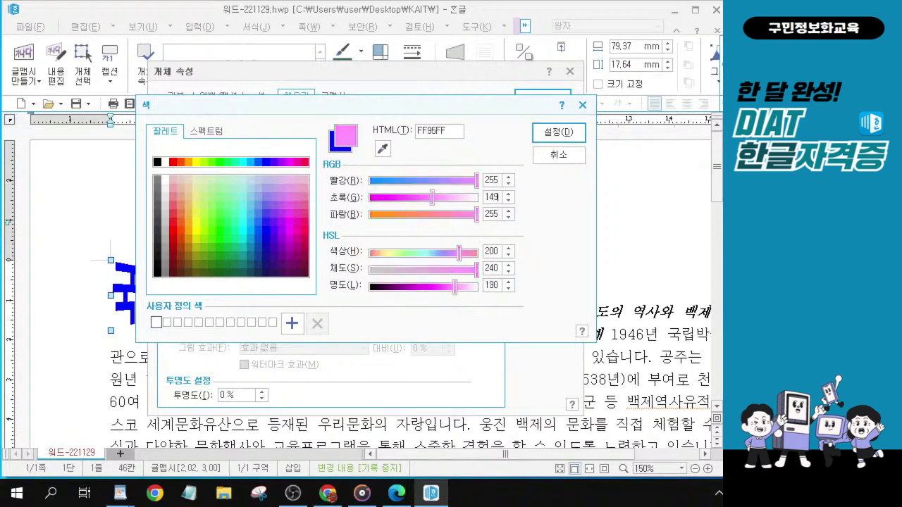
{"action": "left_click", "coordinate": [496, 214]}
{"action": "key", "text": "BackSpace"}
{"action": "key", "text": "BackSpace"}
{"action": "key", "text": "BackSpace"}
{"action": "type", "text": "102"}
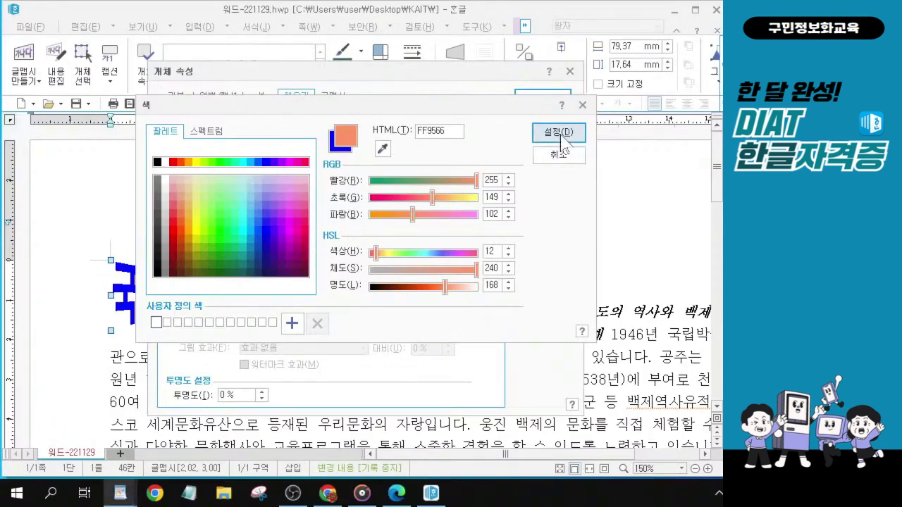
{"action": "left_click", "coordinate": [562, 137]}
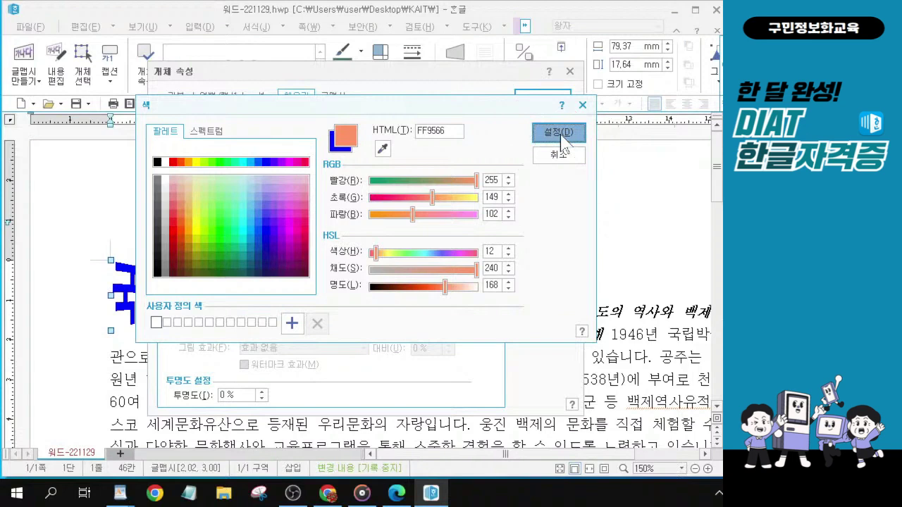
{"action": "left_click", "coordinate": [544, 104]}
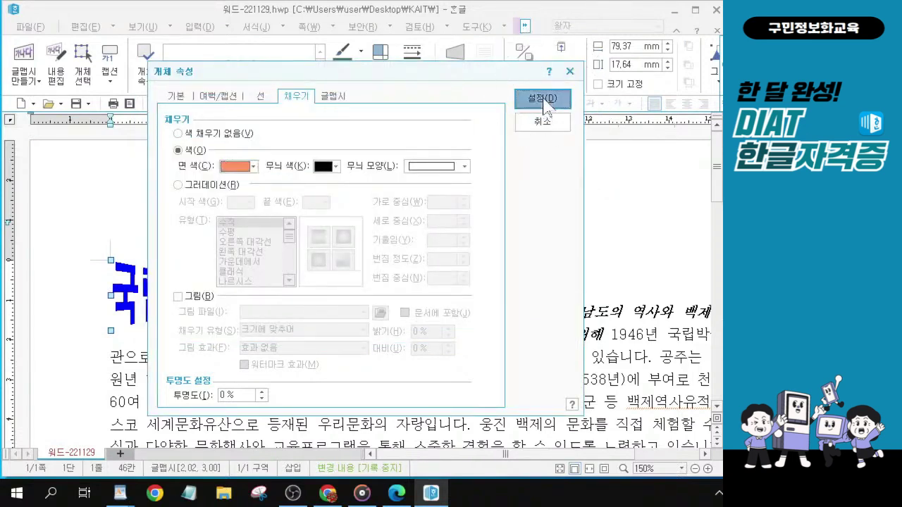
Centre the paragraph that contains the 글맵시 title.
{"action": "left_click", "coordinate": [567, 322]}
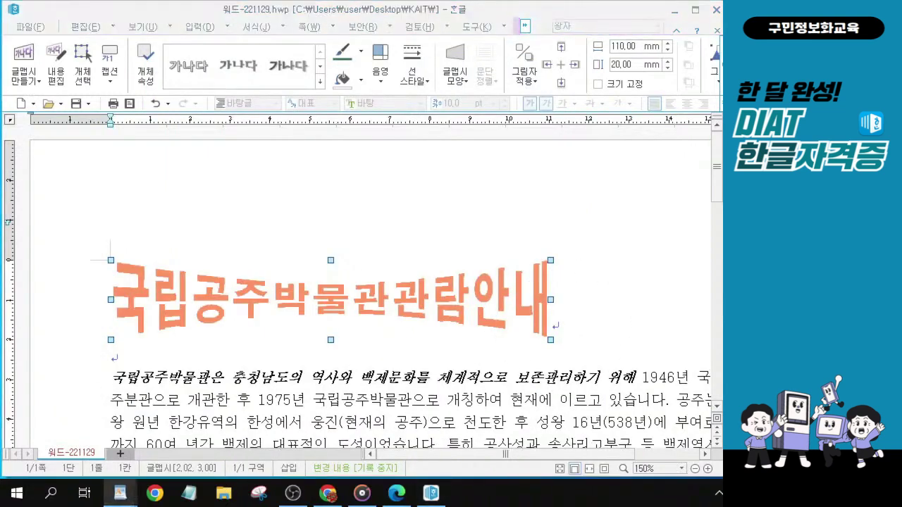
{"action": "left_click", "coordinate": [566, 322]}
{"action": "left_click", "coordinate": [567, 322]}
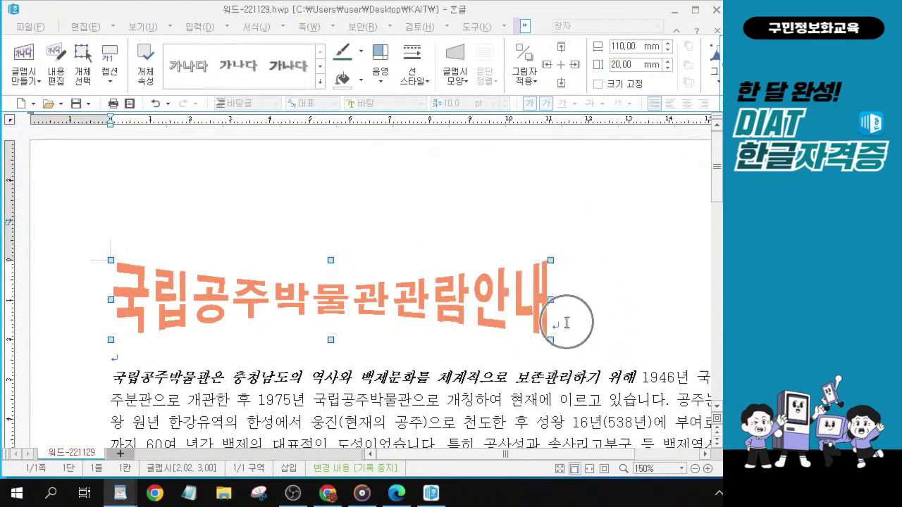
{"action": "left_click", "coordinate": [567, 322]}
{"action": "left_click", "coordinate": [688, 106]}
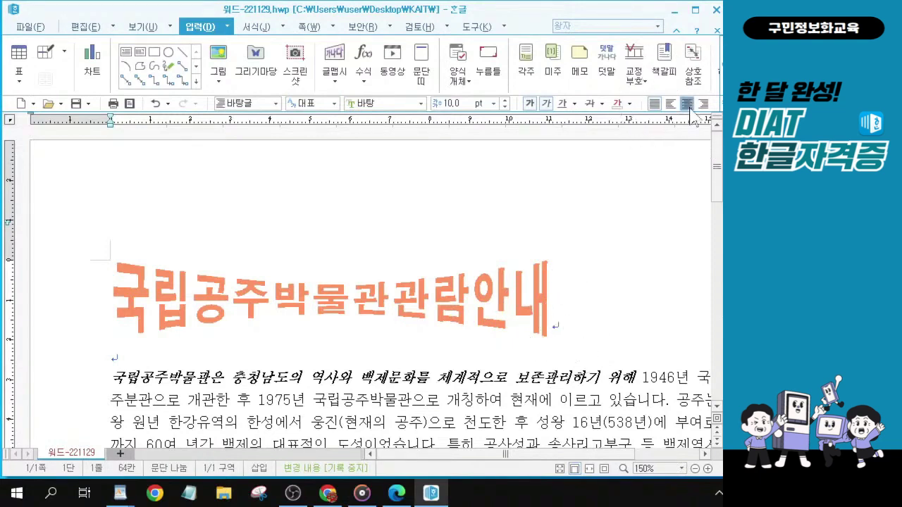
{"action": "left_click", "coordinate": [687, 105]}
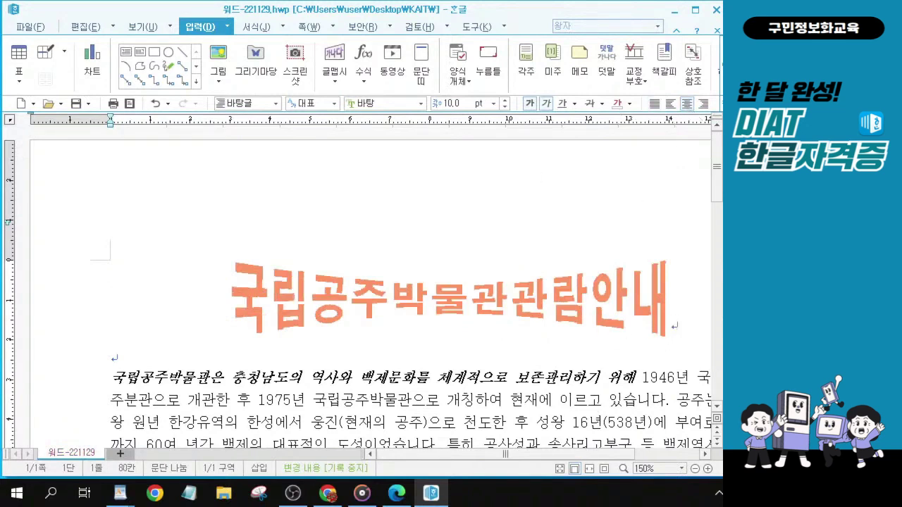
Create a header for both odd and even pages (양 쪽) with no preset layout, and enter the text DIAT.
{"action": "scroll", "coordinate": [367, 357], "scroll_direction": "down", "scroll_amount": 3}
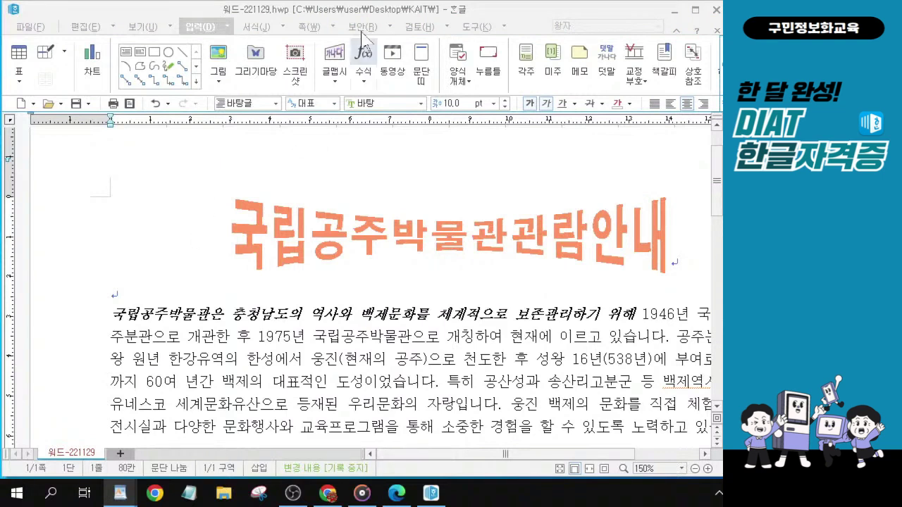
{"action": "left_click", "coordinate": [310, 27]}
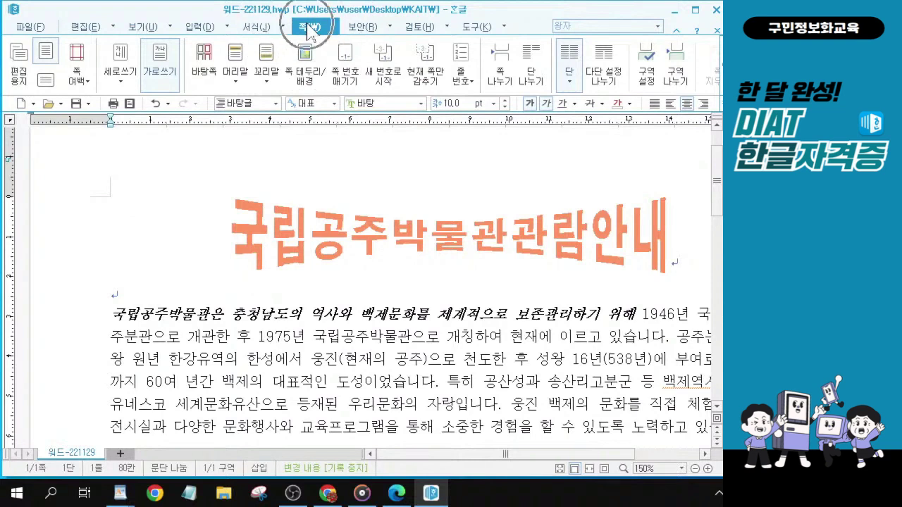
{"action": "left_click", "coordinate": [237, 83]}
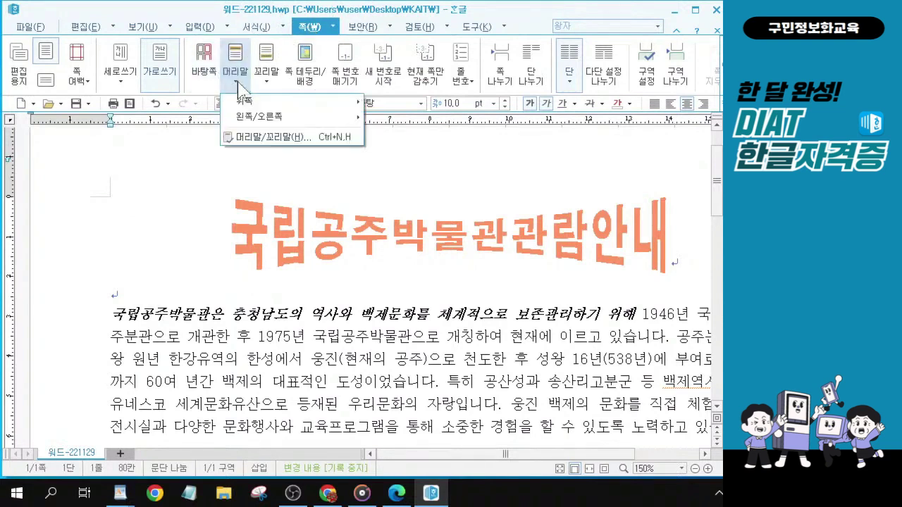
{"action": "left_click", "coordinate": [237, 83]}
{"action": "left_click", "coordinate": [237, 83]}
{"action": "left_click", "coordinate": [272, 138]}
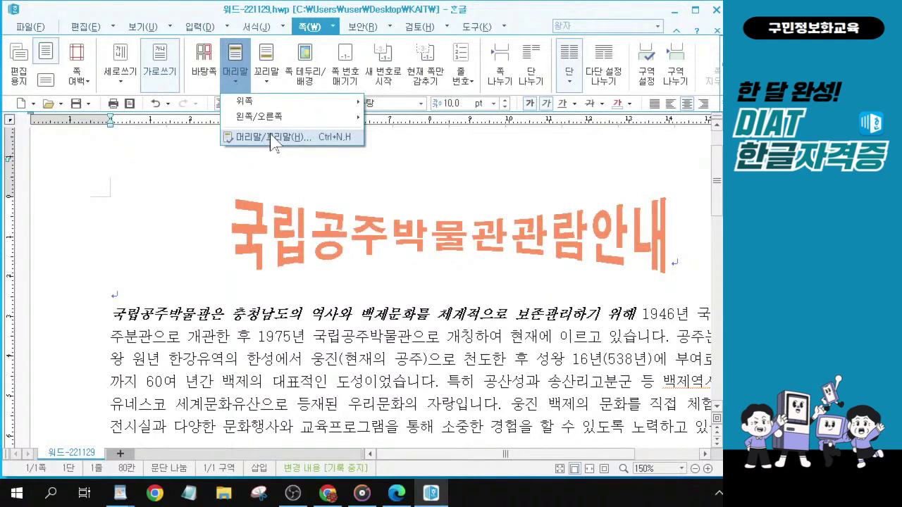
{"action": "left_click", "coordinate": [274, 139]}
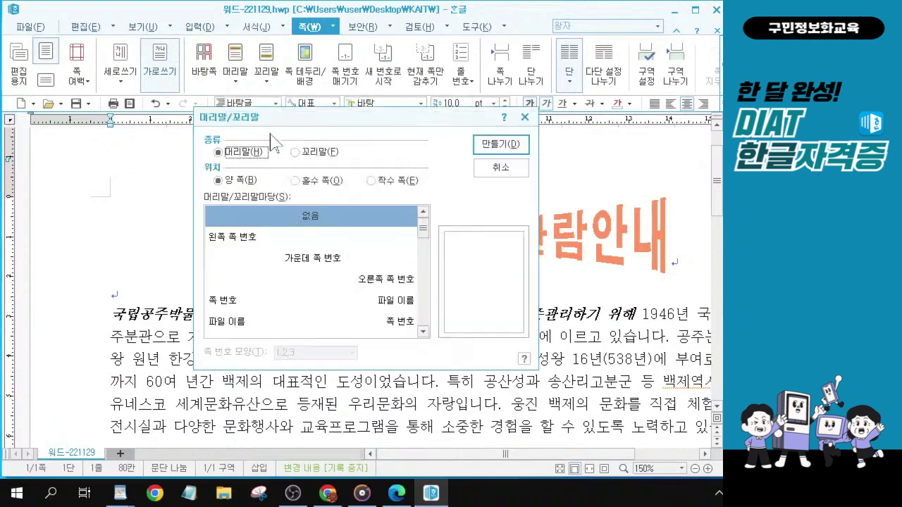
{"action": "left_click", "coordinate": [310, 218]}
{"action": "left_click", "coordinate": [492, 145]}
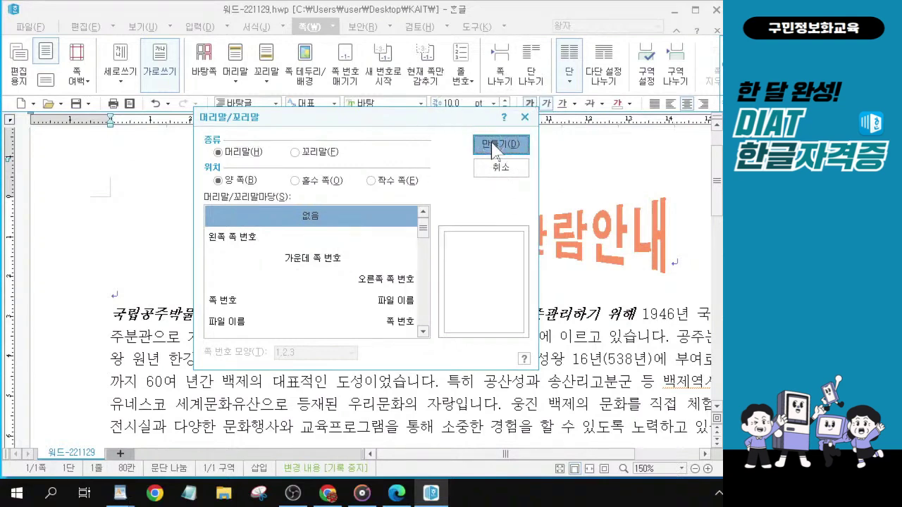
{"action": "left_click", "coordinate": [496, 148]}
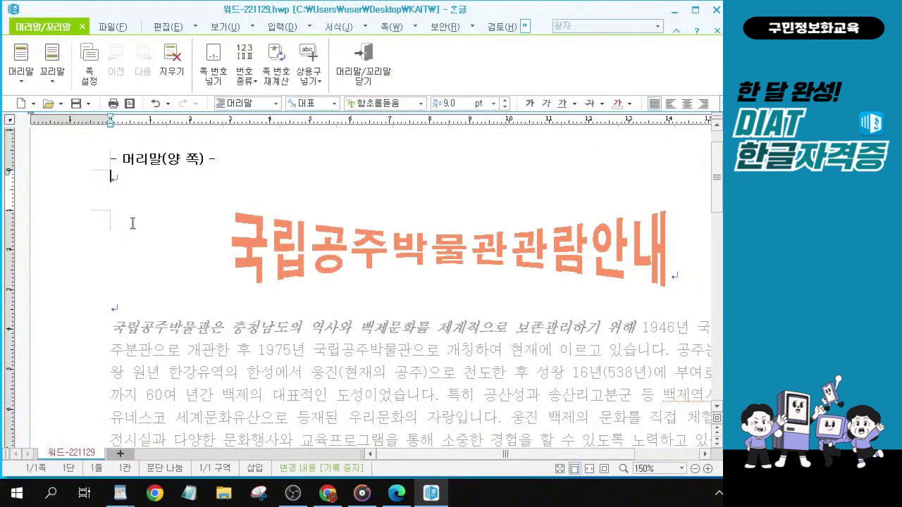
{"action": "type", "text": "DIAT"}
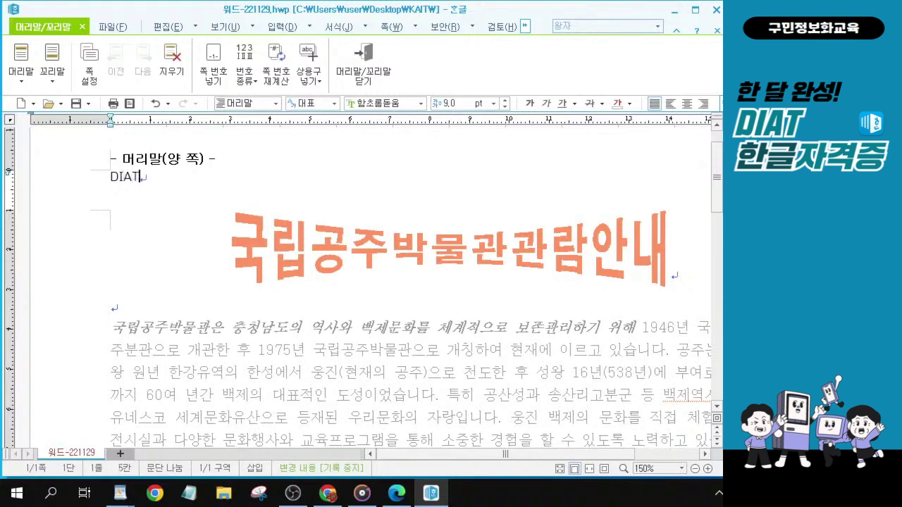
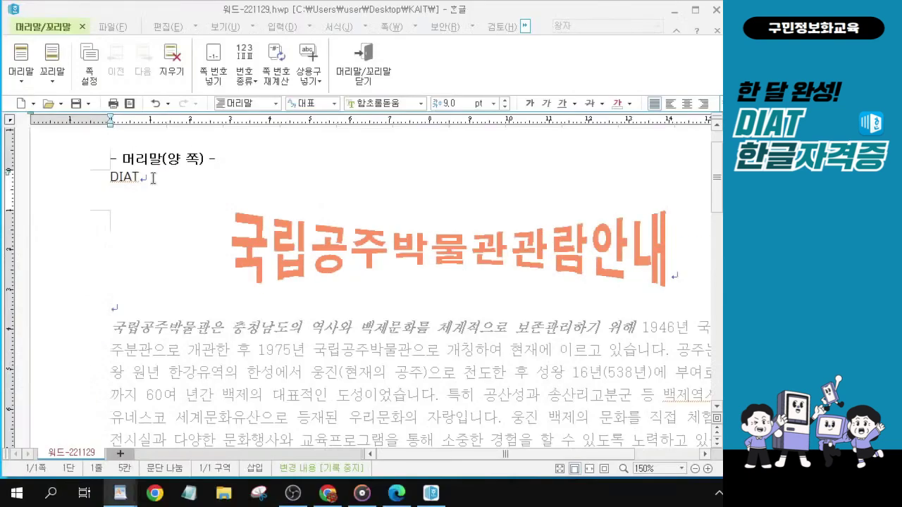
Set the header text DIAT to the 돋움 font and right-align it.
{"action": "left_click", "coordinate": [152, 179]}
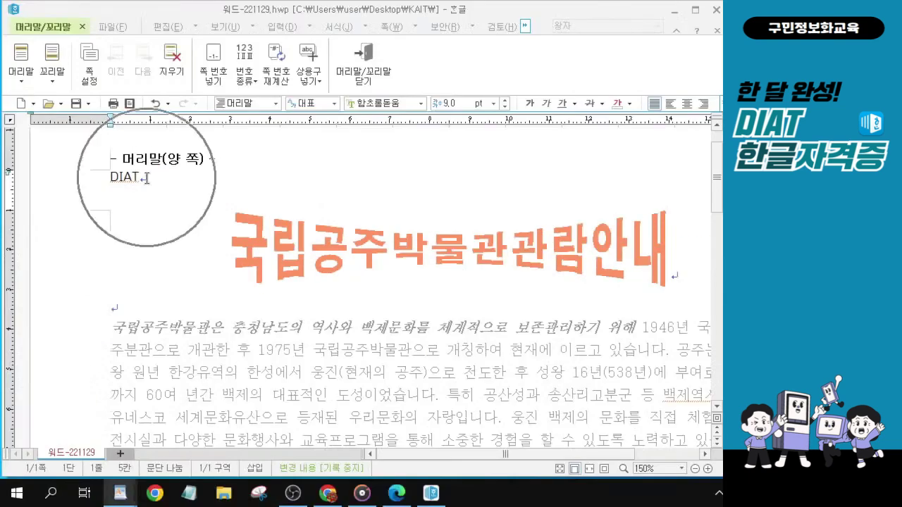
{"action": "scroll", "coordinate": [144, 179], "scroll_direction": "up", "scroll_amount": 1}
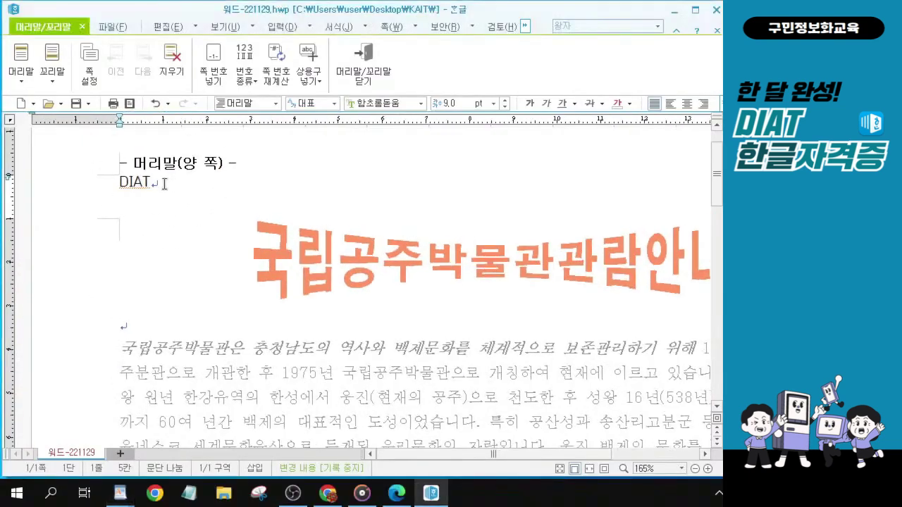
{"action": "left_click_drag", "start_coordinate": [168, 184], "coordinate": [107, 184]}
{"action": "key", "text": "F9"}
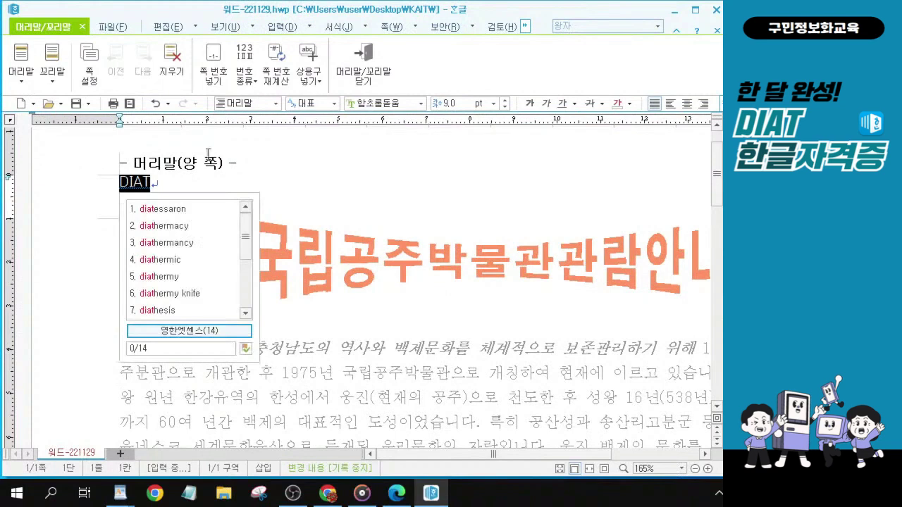
{"action": "key", "text": "Escape"}
{"action": "left_click", "coordinate": [376, 103]}
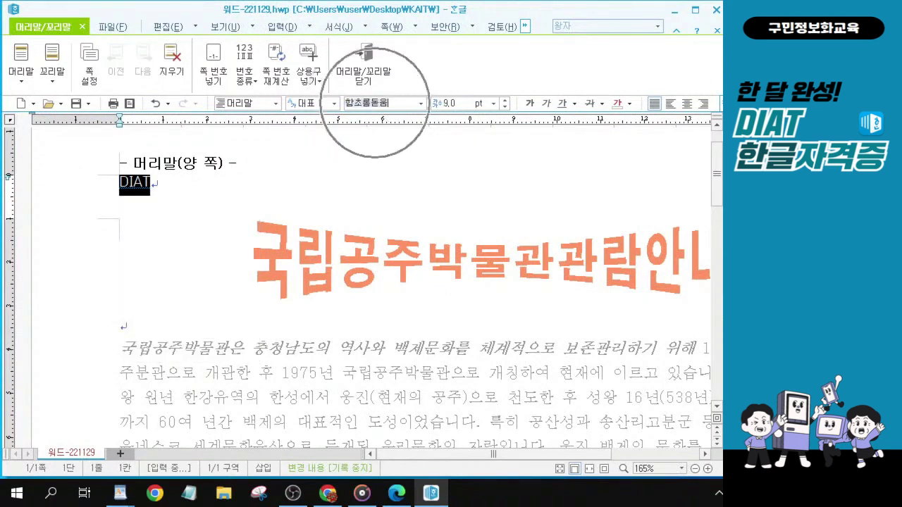
{"action": "type", "text": "태티"}
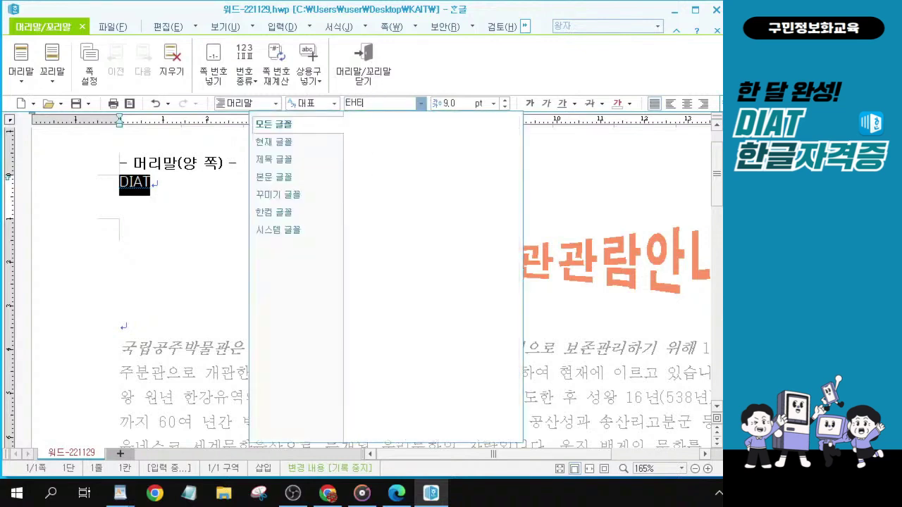
{"action": "key", "text": "BackSpace"}
{"action": "key", "text": "BackSpace"}
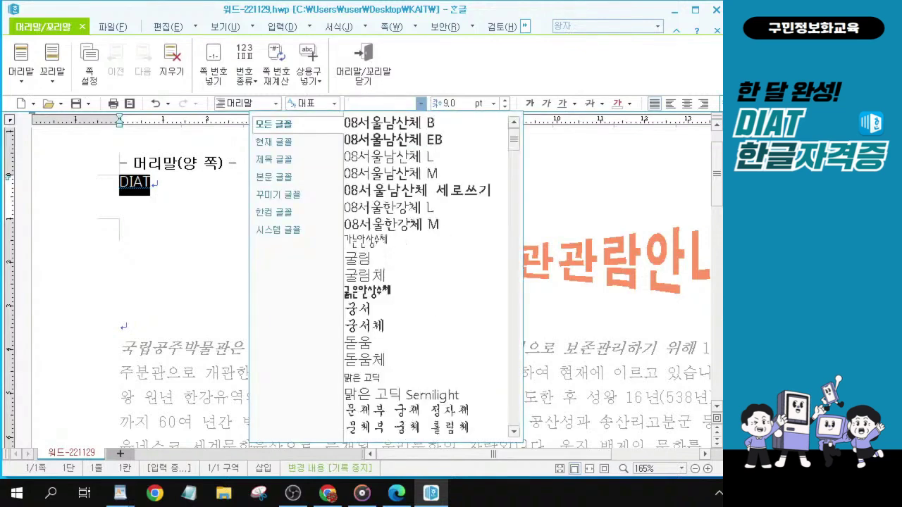
{"action": "type", "text": "돋"}
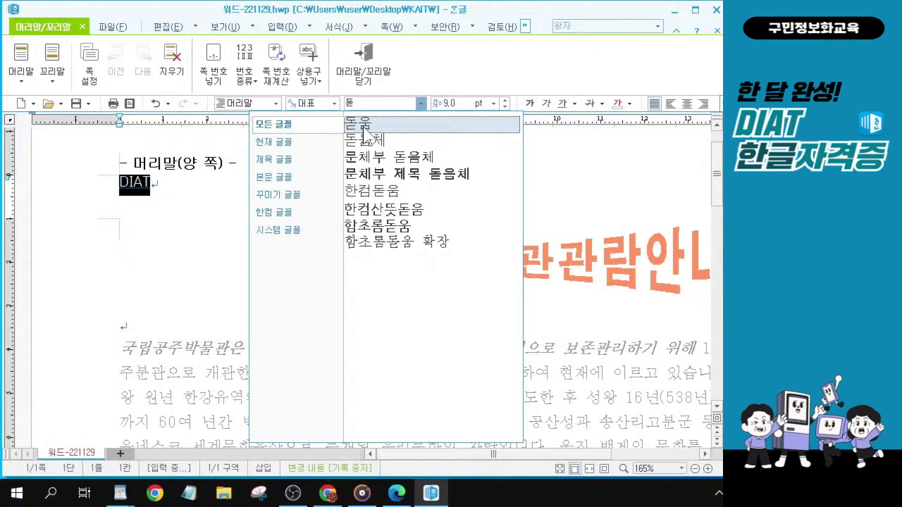
{"action": "left_click", "coordinate": [364, 126]}
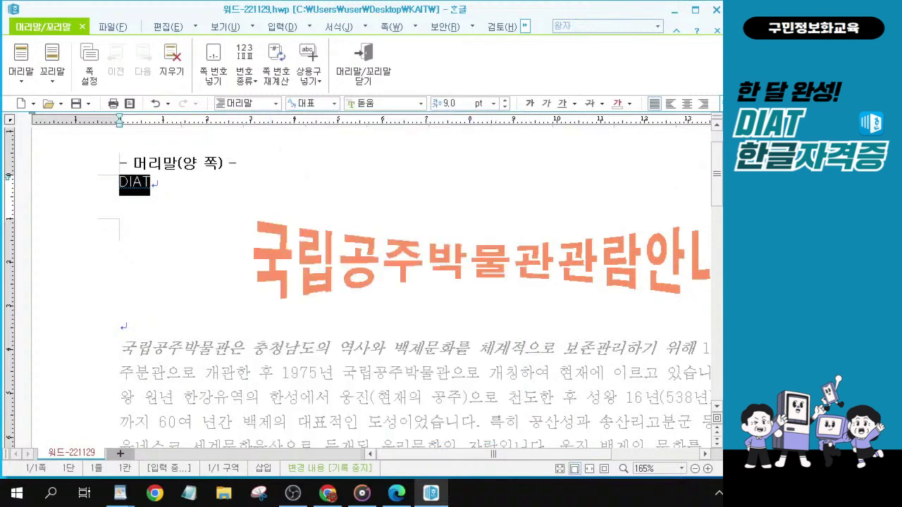
{"action": "left_click", "coordinate": [703, 105]}
{"action": "left_click", "coordinate": [702, 104]}
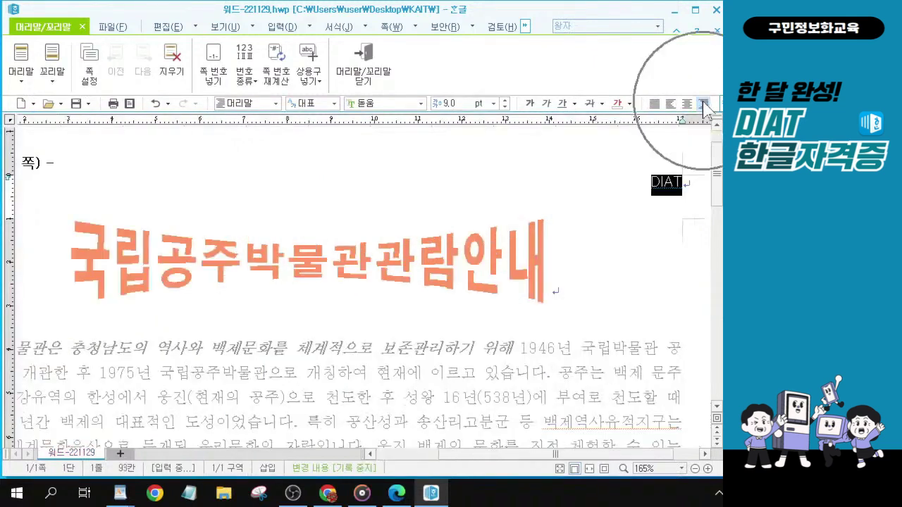
Close header editing and return to the document body.
{"action": "left_click", "coordinate": [365, 59]}
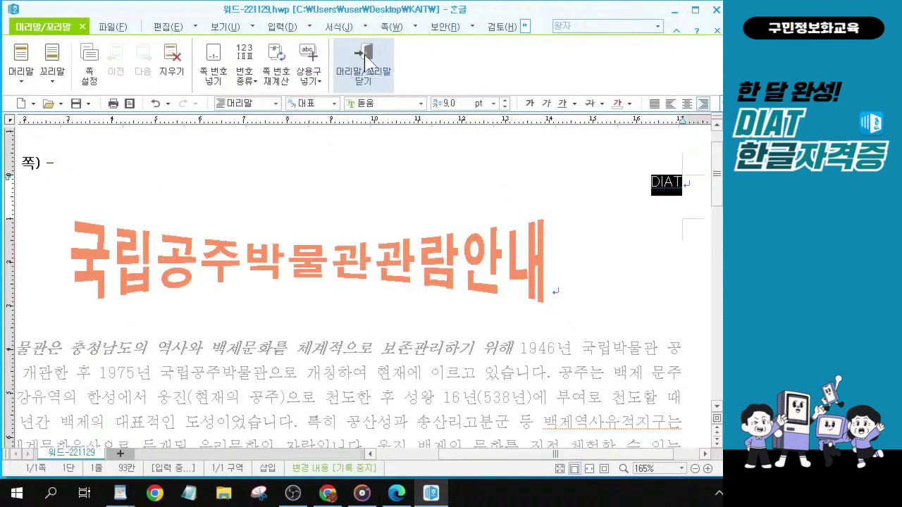
{"action": "left_click", "coordinate": [365, 60]}
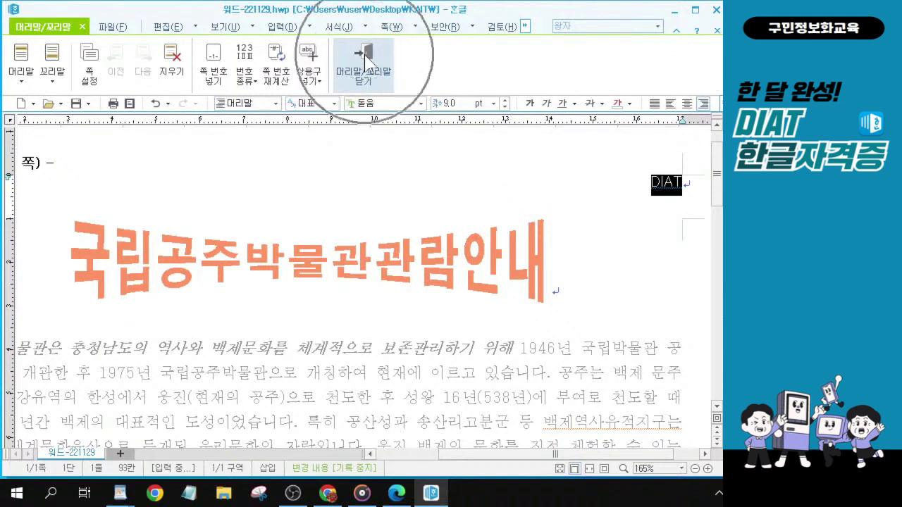
{"action": "left_click", "coordinate": [365, 59]}
{"action": "left_click", "coordinate": [366, 59]}
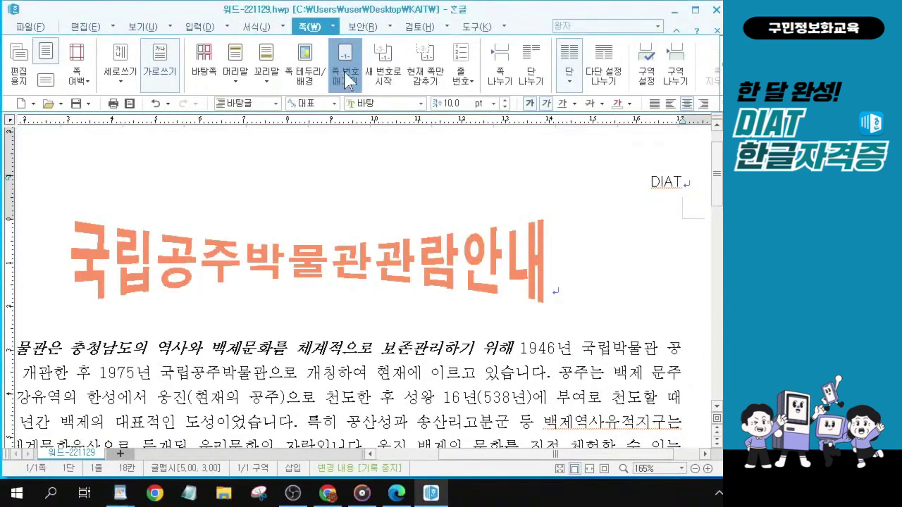
Insert page numbers at the lower left of the page in the 갑,을,병 format with dashes (줄표 넣기).
{"action": "left_click", "coordinate": [345, 70]}
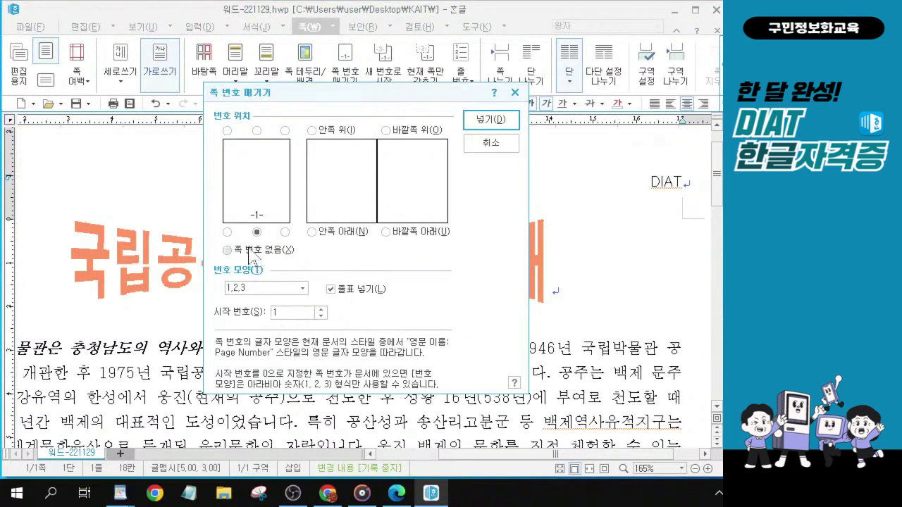
{"action": "left_click", "coordinate": [227, 231]}
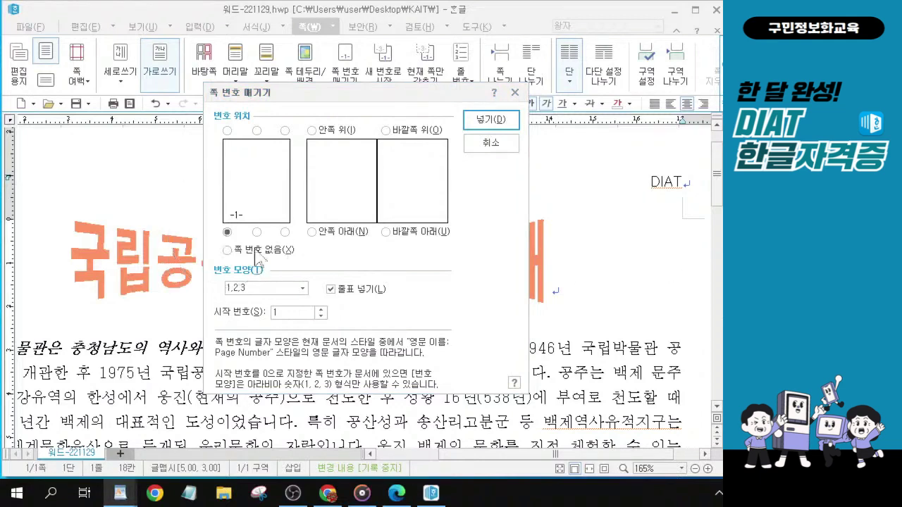
{"action": "left_click", "coordinate": [303, 288]}
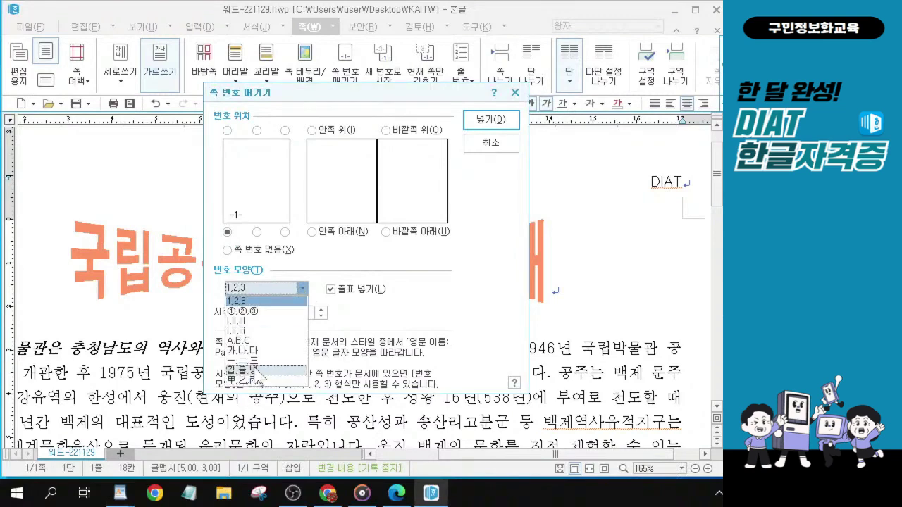
{"action": "key", "text": "alt"}
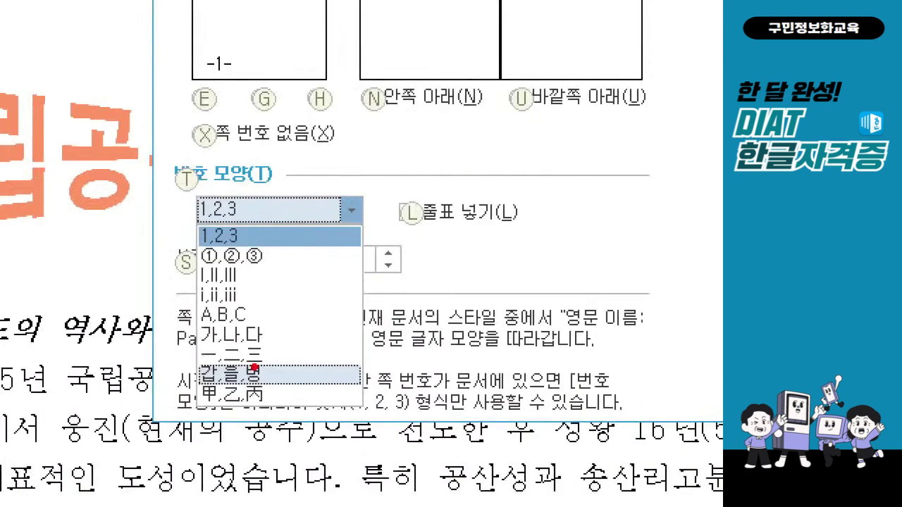
{"action": "mouse_move", "coordinate": [170, 353]}
{"action": "left_mouse_down"}
{"action": "mouse_move", "coordinate": [258, 394]}
{"action": "mouse_move", "coordinate": [310, 397]}
{"action": "left_mouse_up"}
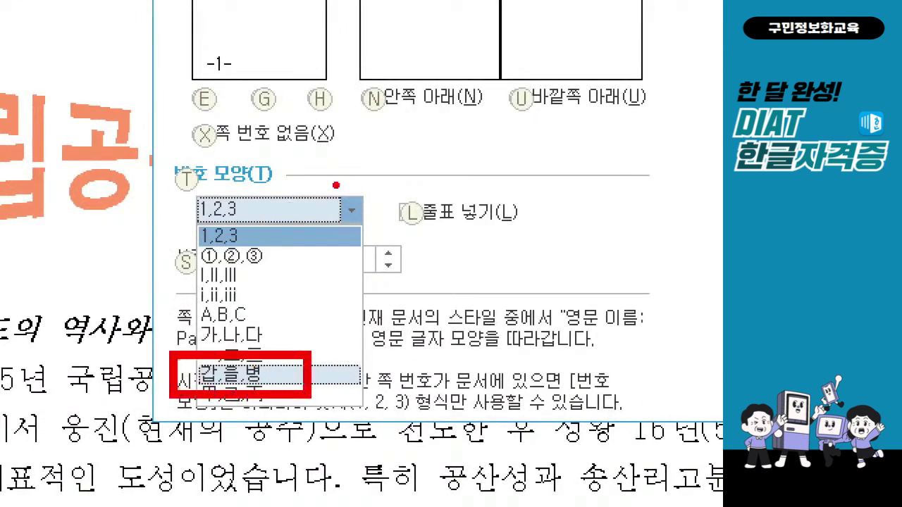
{"action": "left_click_drag", "start_coordinate": [336, 186], "coordinate": [377, 175]}
{"action": "mouse_move", "coordinate": [193, 85]}
{"action": "left_mouse_down"}
{"action": "mouse_move", "coordinate": [206, 103]}
{"action": "mouse_move", "coordinate": [242, 63]}
{"action": "left_mouse_up"}
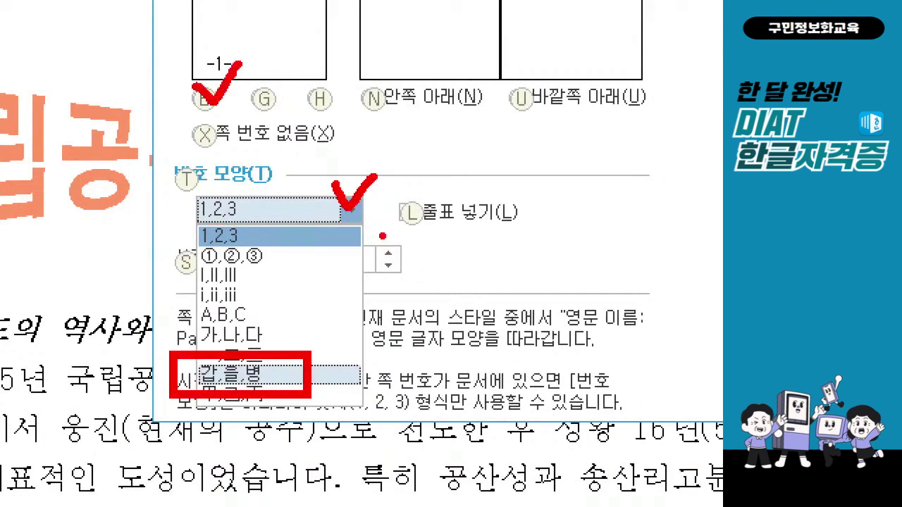
{"action": "left_click_drag", "start_coordinate": [395, 200], "coordinate": [457, 182]}
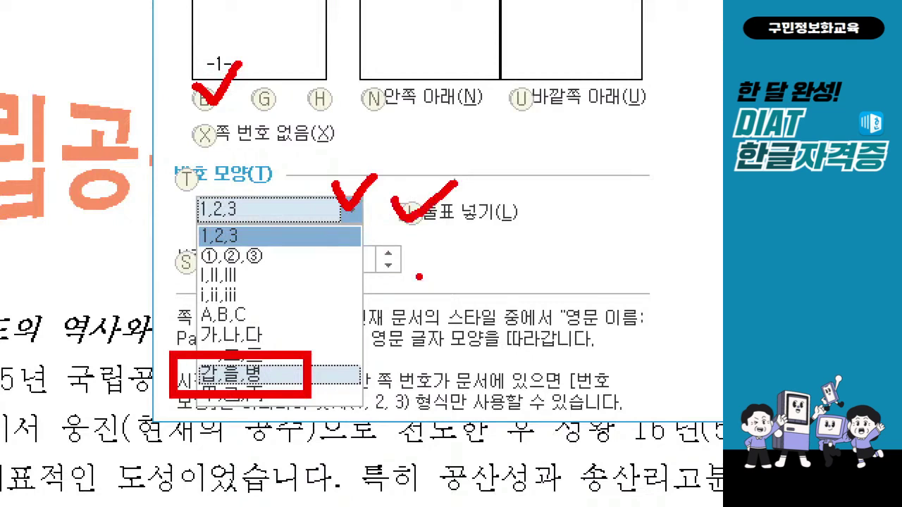
{"action": "left_click_drag", "start_coordinate": [399, 235], "coordinate": [419, 231]}
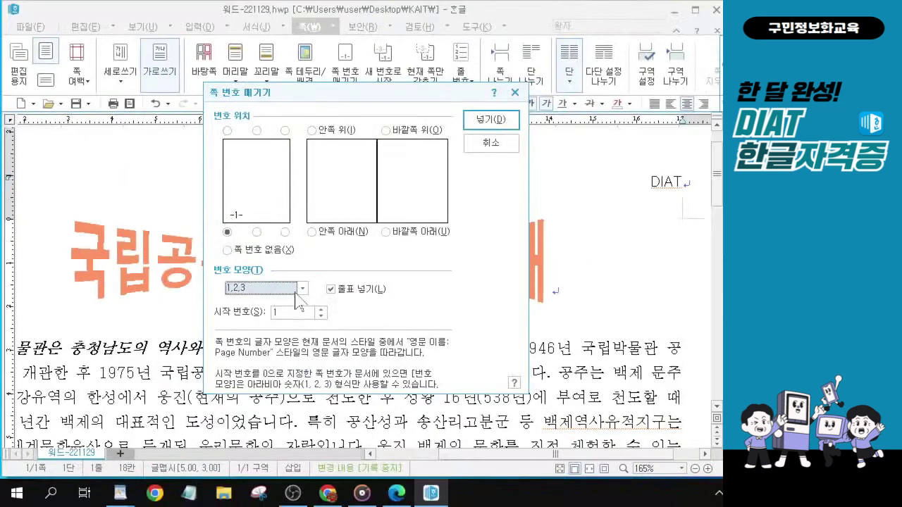
{"action": "left_click", "coordinate": [351, 211]}
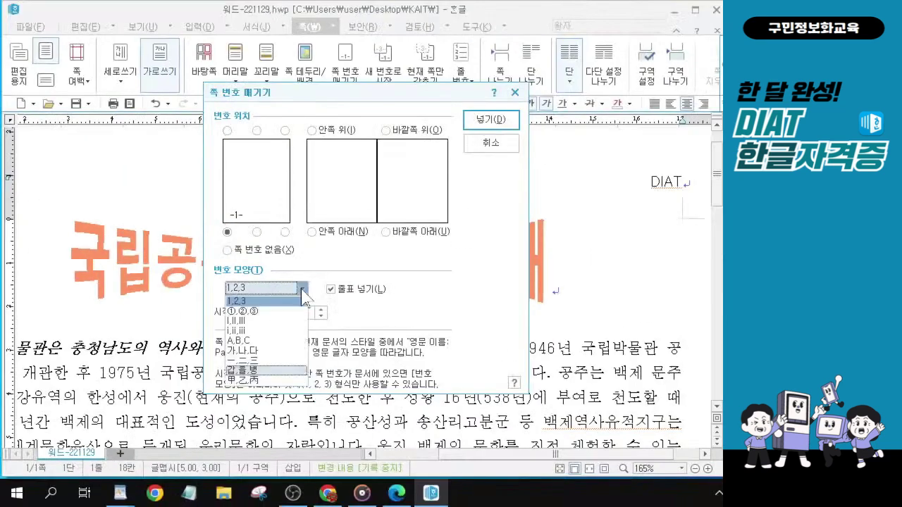
{"action": "left_click", "coordinate": [245, 371]}
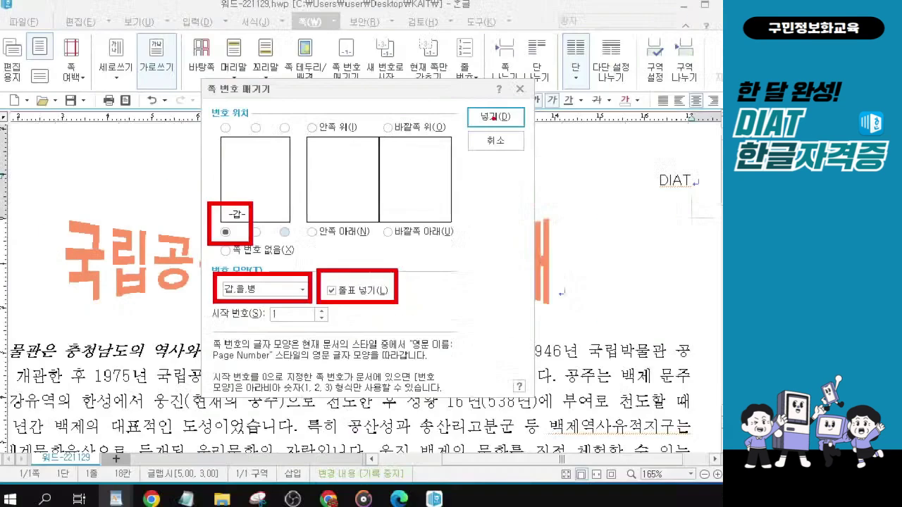
{"action": "left_click", "coordinate": [486, 125]}
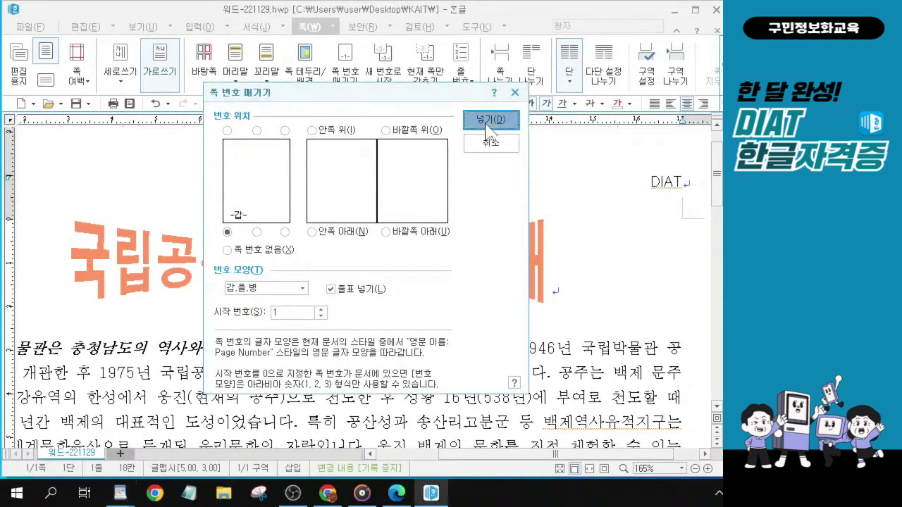
Save the document.
{"action": "scroll", "coordinate": [485, 137], "scroll_direction": "up", "scroll_amount": 2}
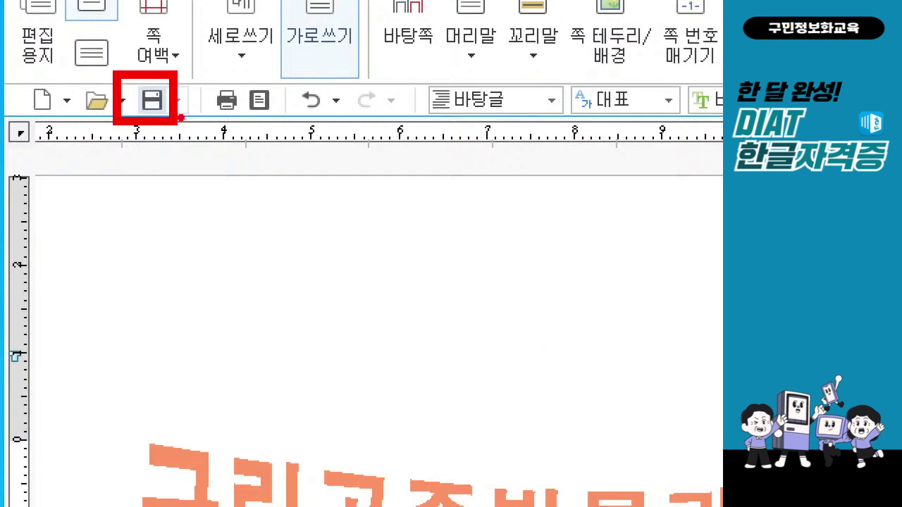
{"action": "left_click", "coordinate": [146, 104]}
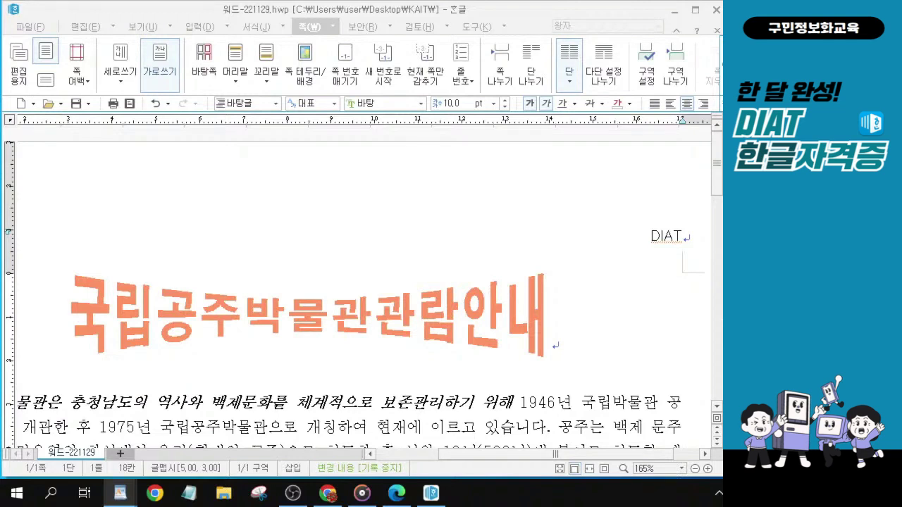
Insert a section break (구역 나누기) at the empty last line below 국립공주박물관 to start a new page.
{"action": "scroll", "coordinate": [114, 377], "scroll_direction": "down", "scroll_amount": 3}
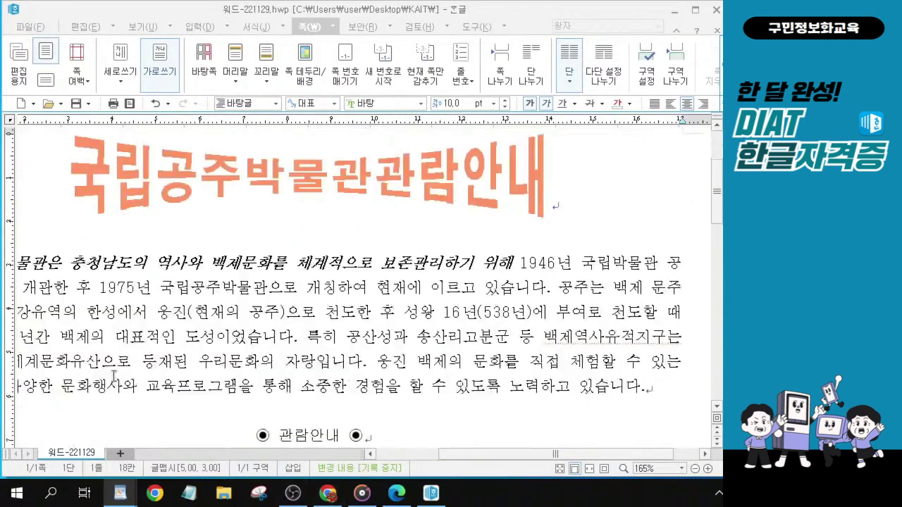
{"action": "scroll", "coordinate": [277, 348], "scroll_direction": "up", "scroll_amount": 3}
{"action": "scroll", "coordinate": [276, 348], "scroll_direction": "down", "scroll_amount": 1, "text": "ctrl"}
{"action": "scroll", "coordinate": [276, 348], "scroll_direction": "down", "scroll_amount": 1, "text": "ctrl"}
{"action": "scroll", "coordinate": [307, 331], "scroll_direction": "down", "scroll_amount": 6}
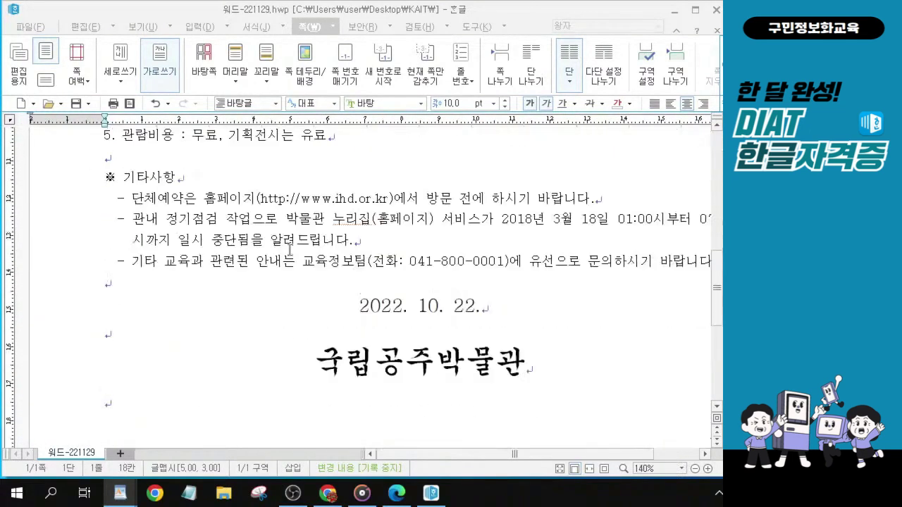
{"action": "left_click", "coordinate": [112, 401]}
{"action": "key", "text": "ctrl"}
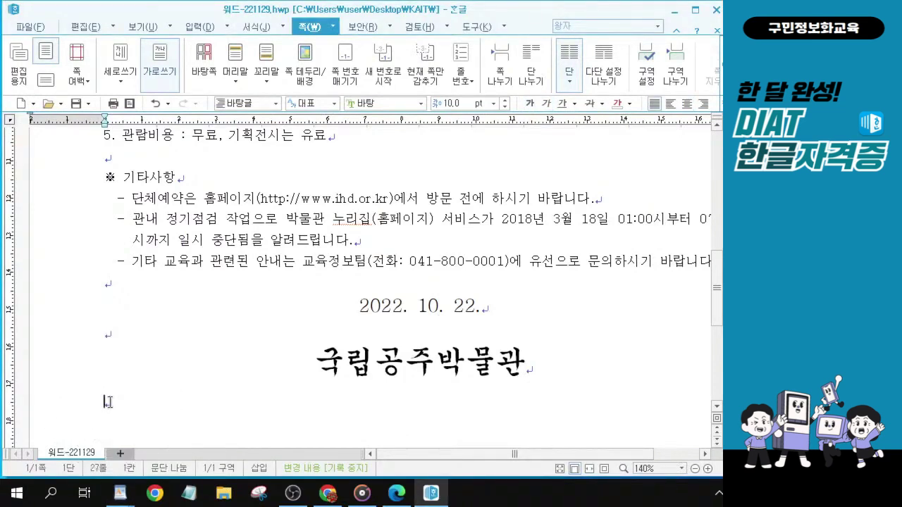
{"action": "key", "text": "ctrl"}
{"action": "key", "text": "ctrl"}
{"action": "key", "text": "ctrl"}
{"action": "key", "text": "ctrl"}
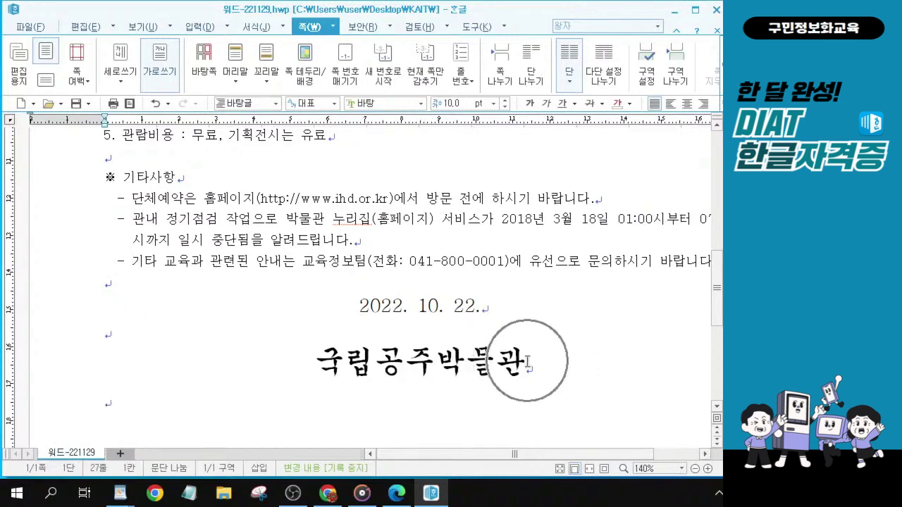
{"action": "key", "text": "ctrl"}
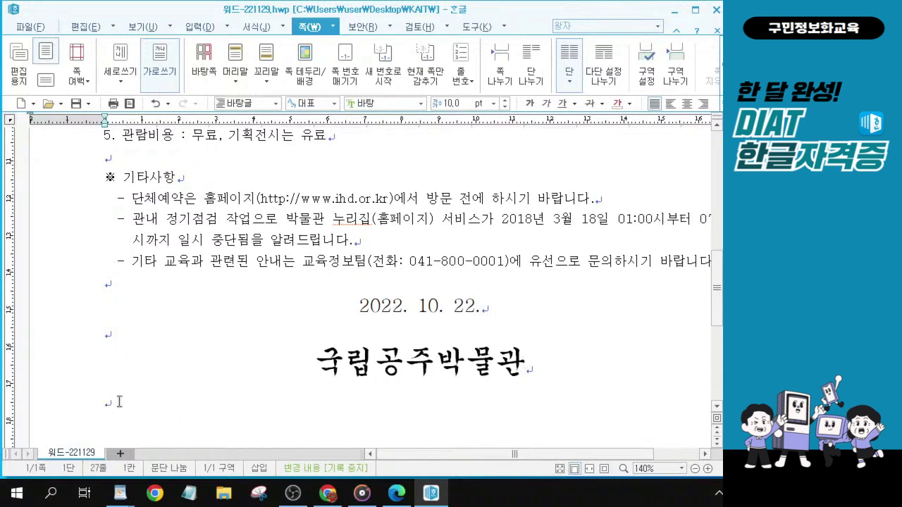
{"action": "key", "text": "ctrl"}
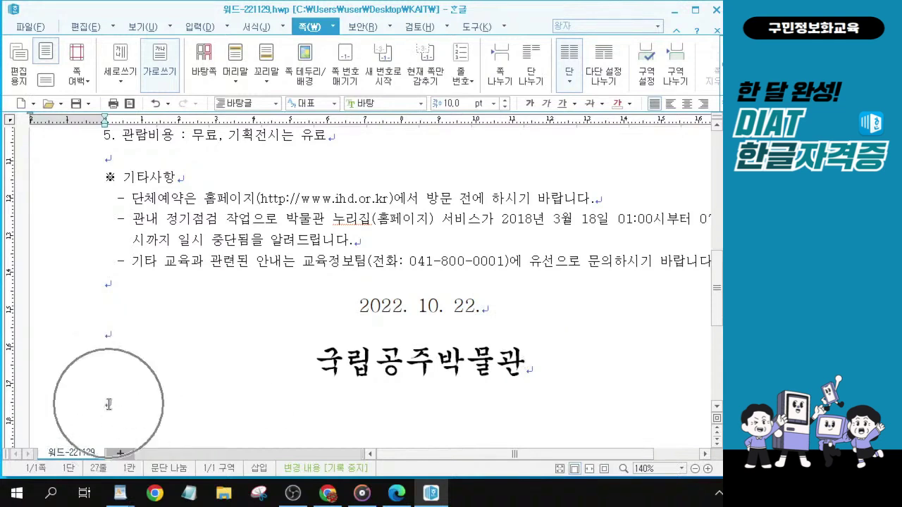
{"action": "key", "text": "ctrl"}
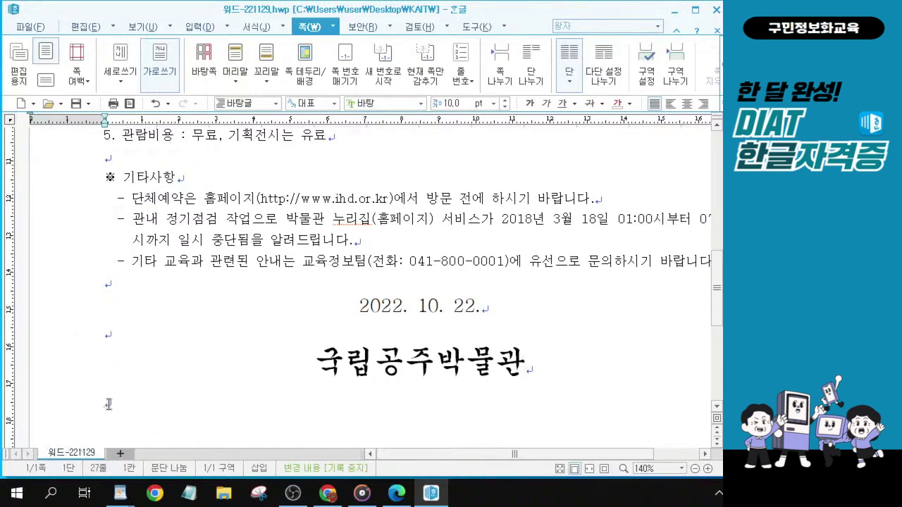
{"action": "key", "text": "ctrl"}
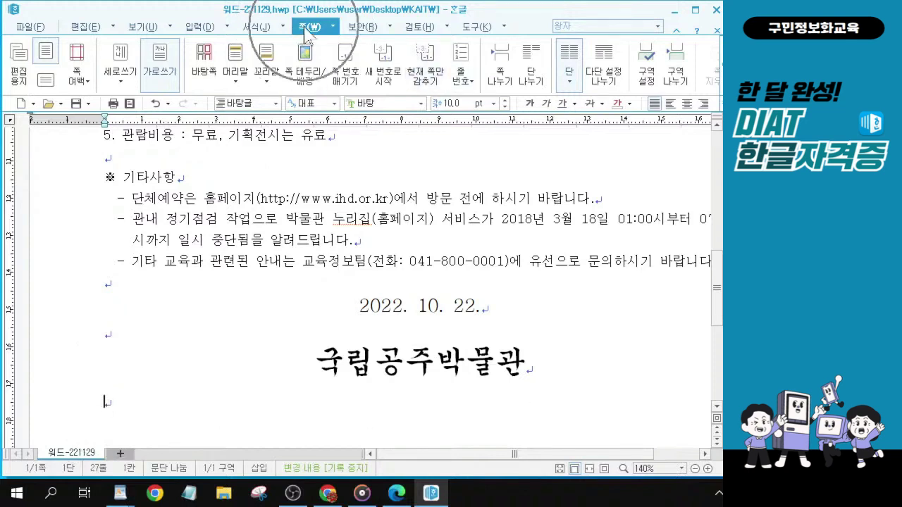
{"action": "key", "text": "ctrl"}
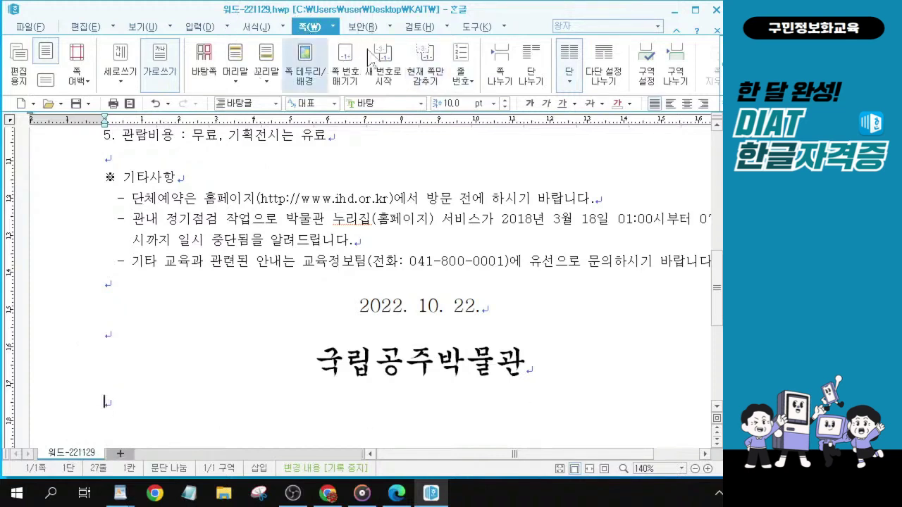
{"action": "key", "text": "ctrl"}
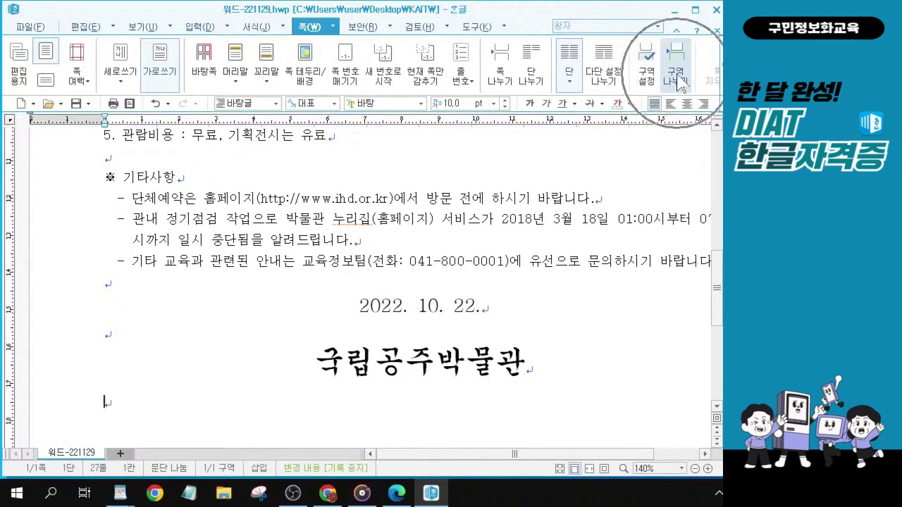
{"action": "left_click", "coordinate": [677, 85]}
{"action": "key", "text": "ctrl"}
{"action": "key", "text": "ctrl"}
{"action": "key", "text": "ctrl"}
{"action": "key", "text": "ctrl"}
{"action": "key", "text": "ctrl"}
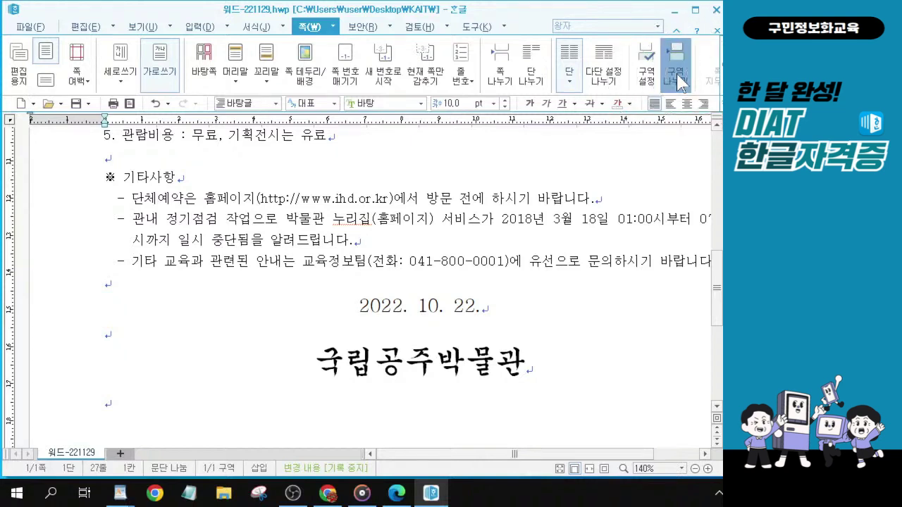
{"action": "key", "text": "ctrl"}
{"action": "key", "text": "ctrl"}
{"action": "left_click", "coordinate": [679, 81]}
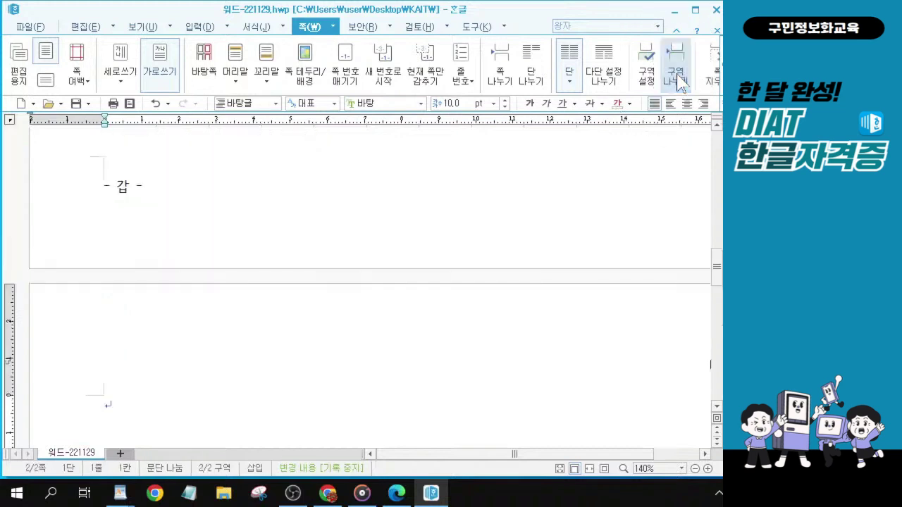
{"action": "key", "text": "ctrl"}
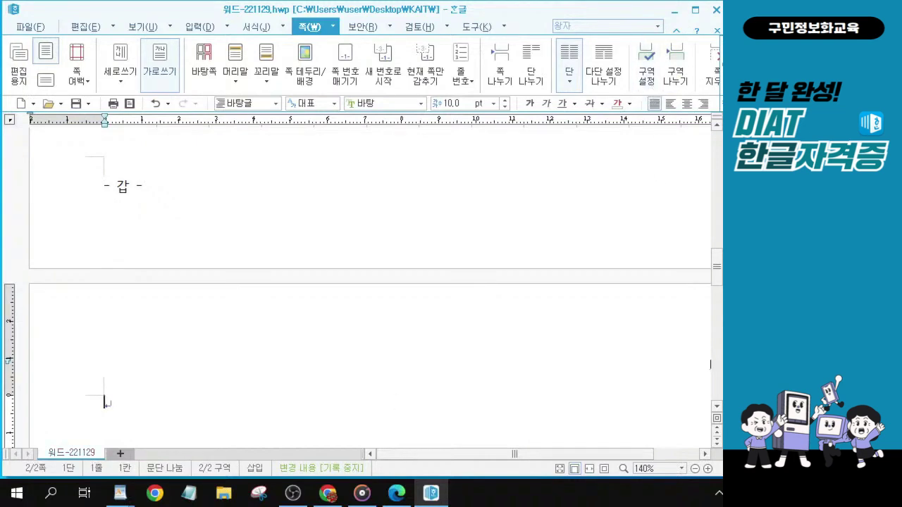
Insert a multi-column break (다단 설정 나누기) on the second page and set the text after it to two columns (둘).
{"action": "key", "text": "alt+Tab"}
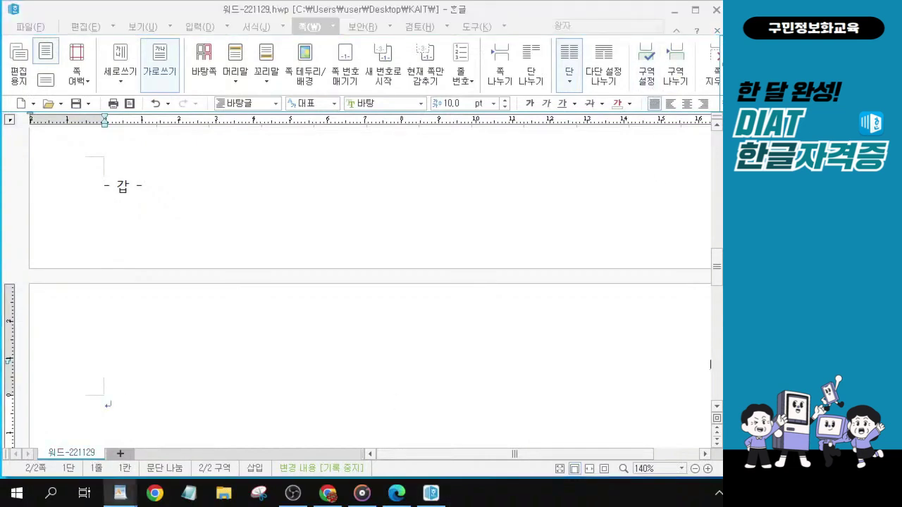
{"action": "key", "text": "ctrl"}
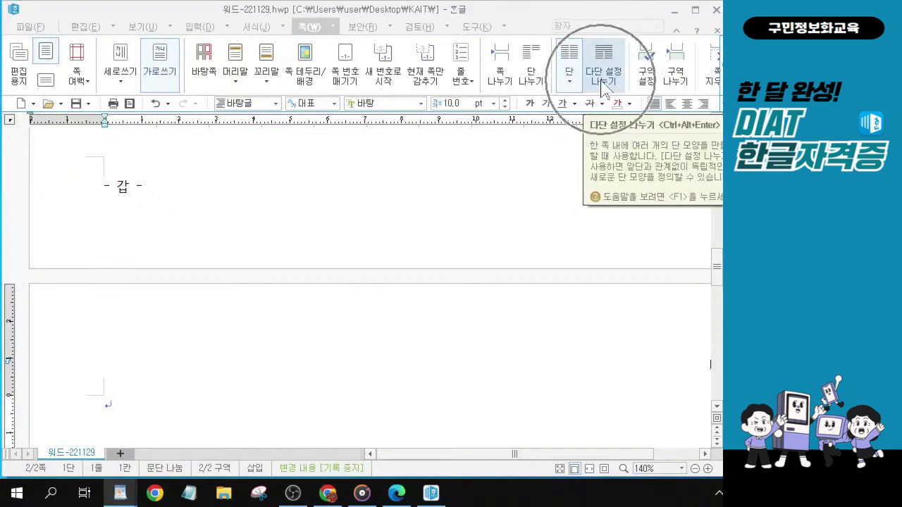
{"action": "left_click", "coordinate": [604, 89]}
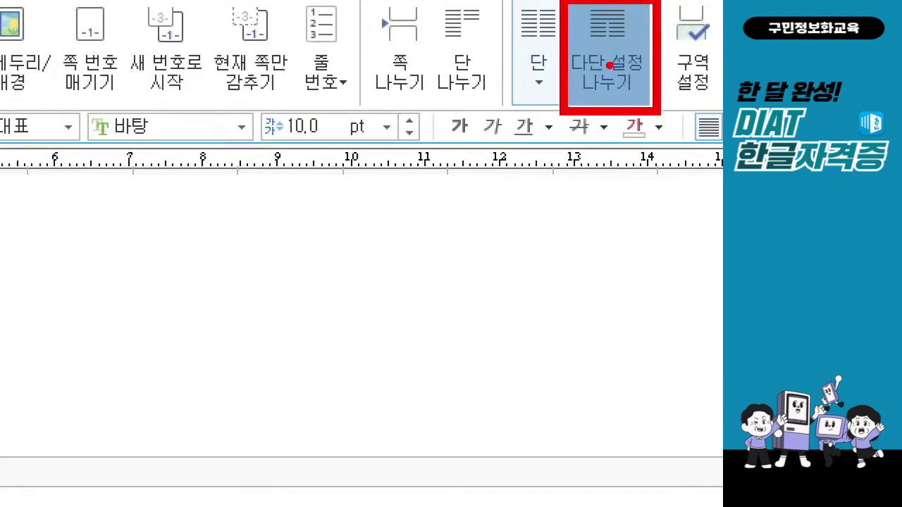
{"action": "left_click", "coordinate": [609, 65]}
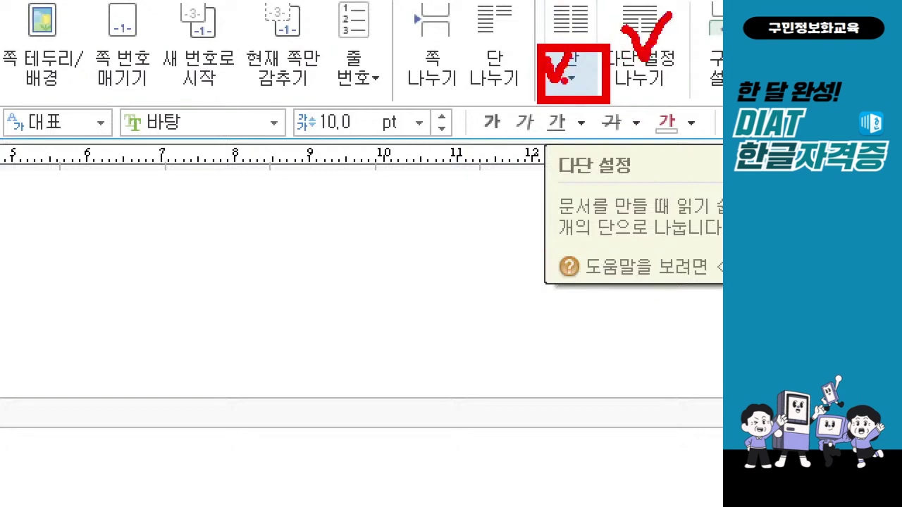
{"action": "left_click", "coordinate": [569, 74]}
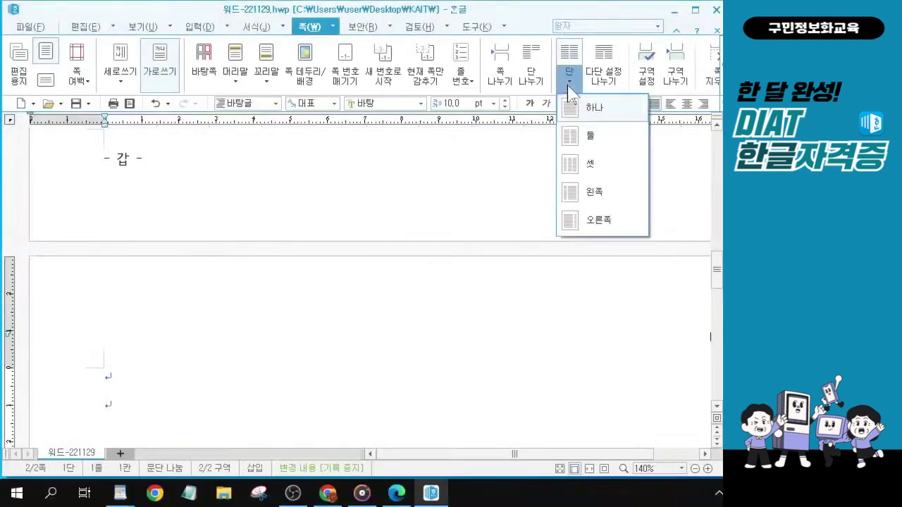
{"action": "left_click", "coordinate": [594, 138]}
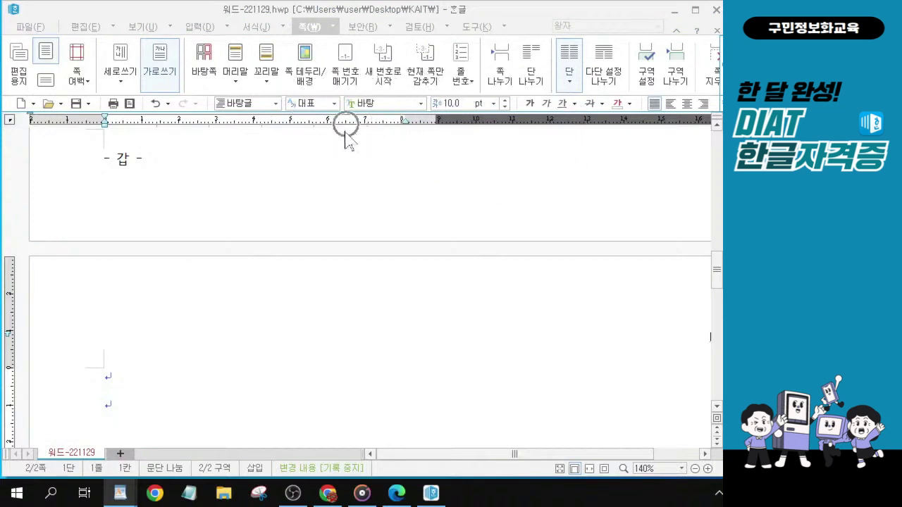
Insert the document 최신기출문제2_문제2 from the DIAT_8강 본문 folder at the second line of the second page.
{"action": "scroll", "coordinate": [124, 402], "scroll_direction": "down", "scroll_amount": 1}
{"action": "left_click", "coordinate": [110, 343]}
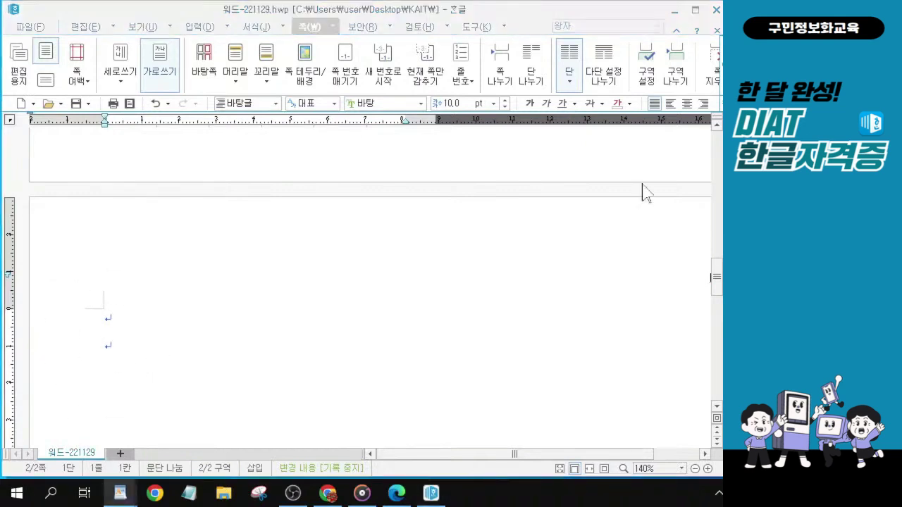
{"action": "left_click", "coordinate": [116, 348]}
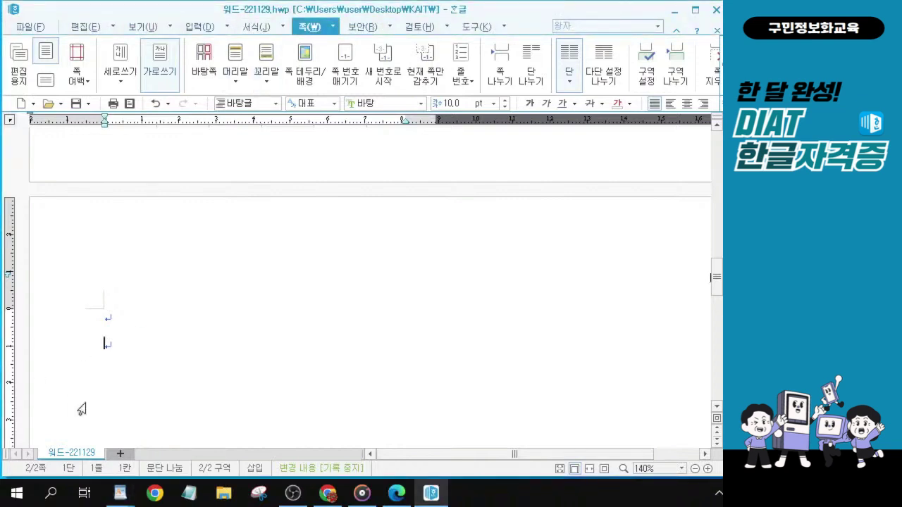
{"action": "key", "text": "ctrl"}
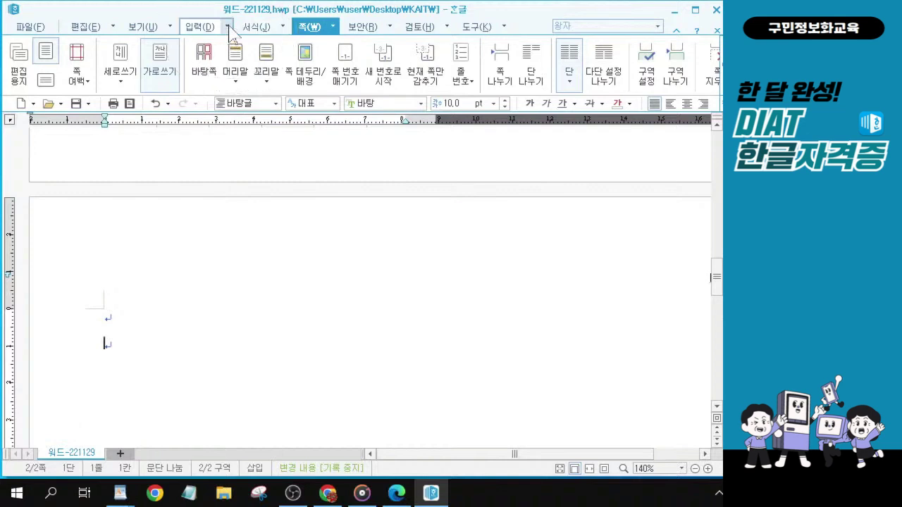
{"action": "left_click", "coordinate": [229, 28]}
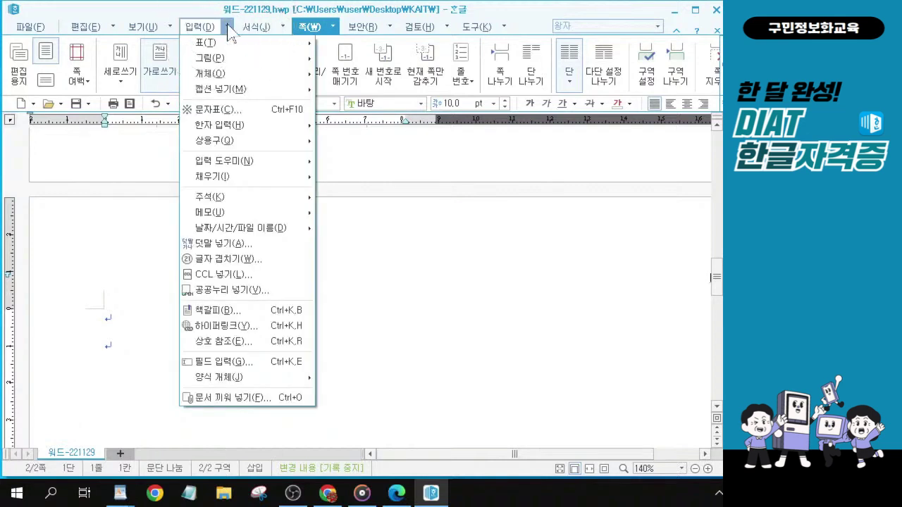
{"action": "left_click", "coordinate": [255, 398]}
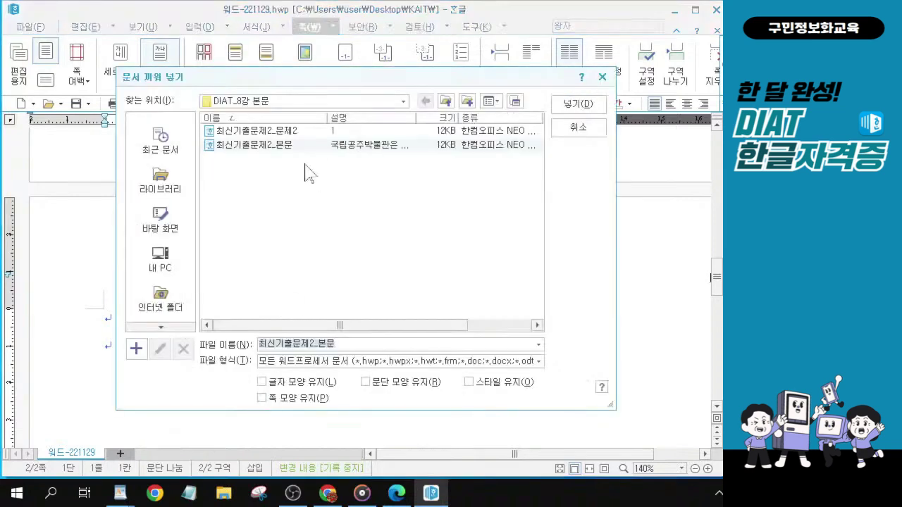
{"action": "left_click", "coordinate": [271, 131]}
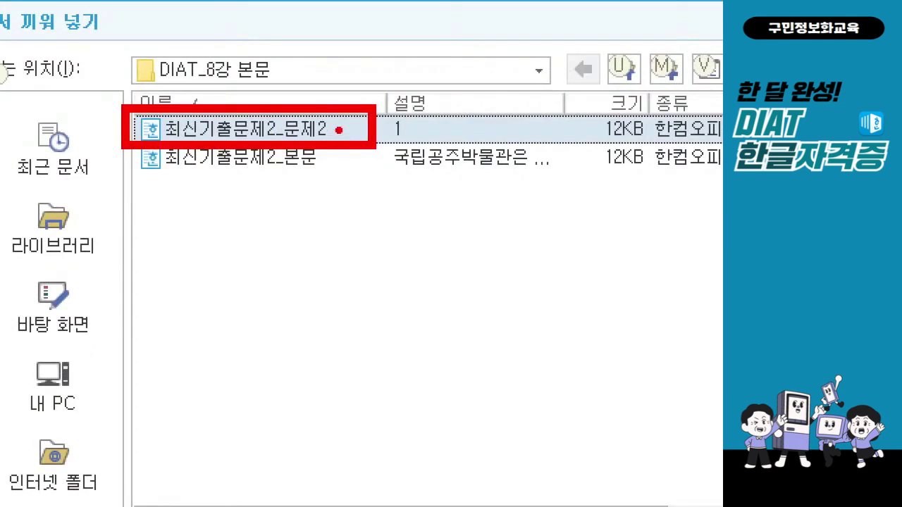
{"action": "key", "text": "Escape"}
{"action": "key", "text": "ctrl"}
{"action": "left_click", "coordinate": [571, 105]}
{"action": "key", "text": "ctrl"}
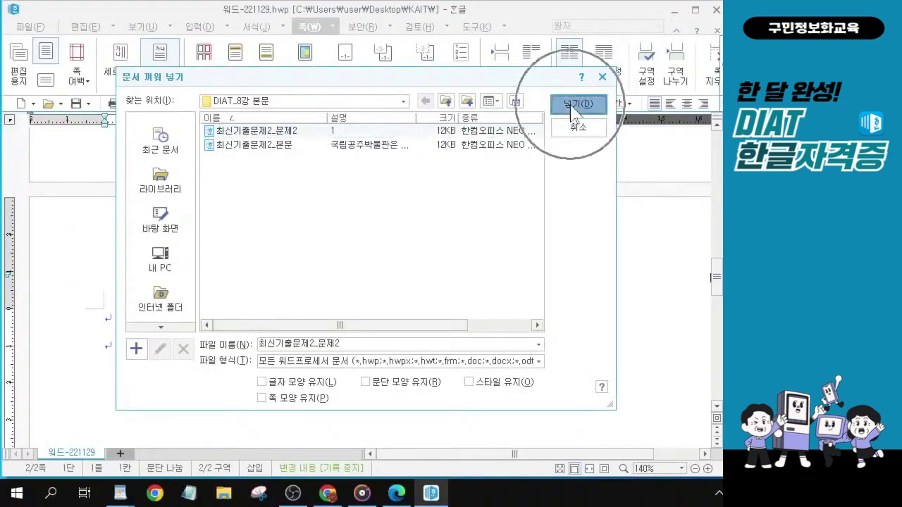
{"action": "left_click", "coordinate": [574, 107]}
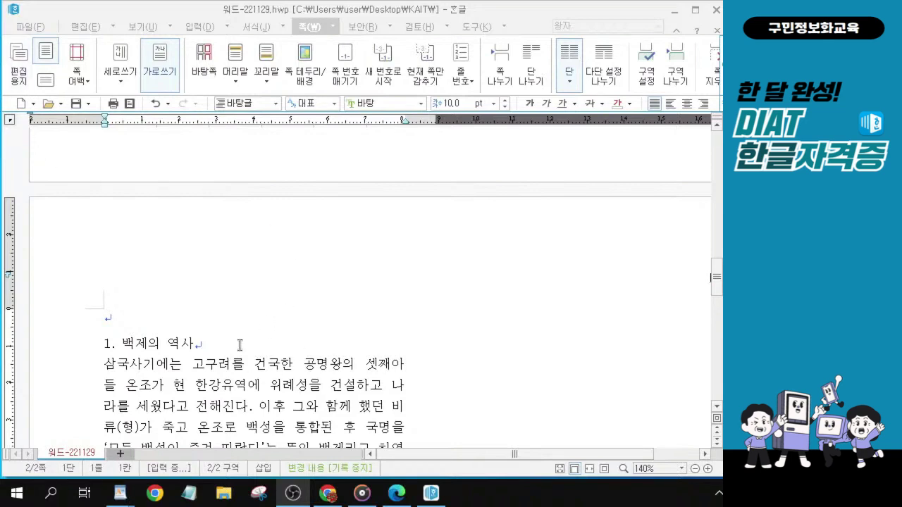
Add the Hanja 三國史記 after 삼국사기 in the first body line under 1. 백제의 역사, using the 한글(漢字) format.
{"action": "left_click", "coordinate": [173, 370]}
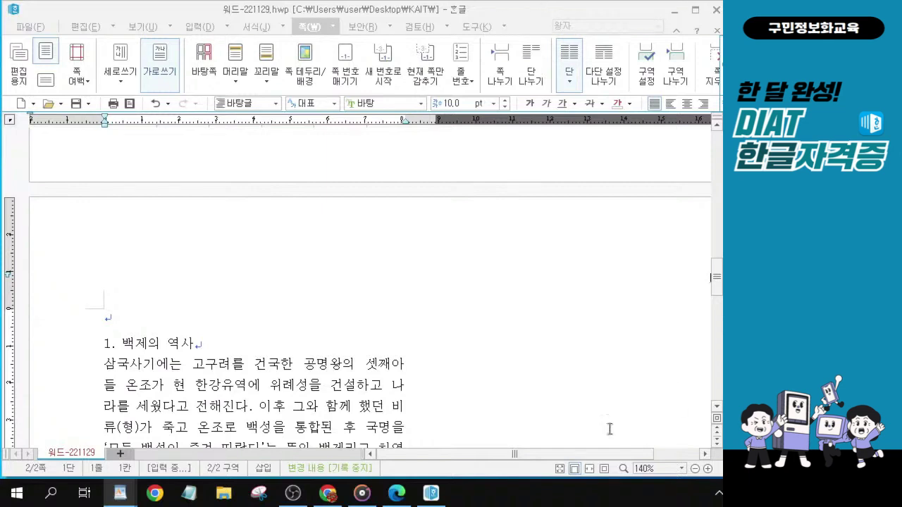
{"action": "scroll", "coordinate": [225, 284], "scroll_direction": "down", "scroll_amount": 3}
{"action": "scroll", "coordinate": [221, 279], "scroll_direction": "down", "scroll_amount": 1}
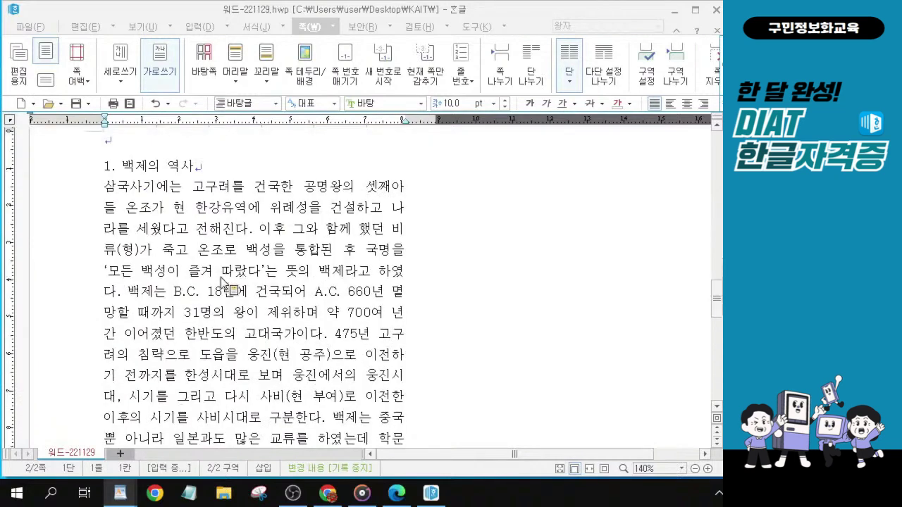
{"action": "scroll", "coordinate": [227, 267], "scroll_direction": "up", "scroll_amount": 1, "text": "ctrl"}
{"action": "scroll", "coordinate": [227, 267], "scroll_direction": "up", "scroll_amount": 4, "text": "ctrl"}
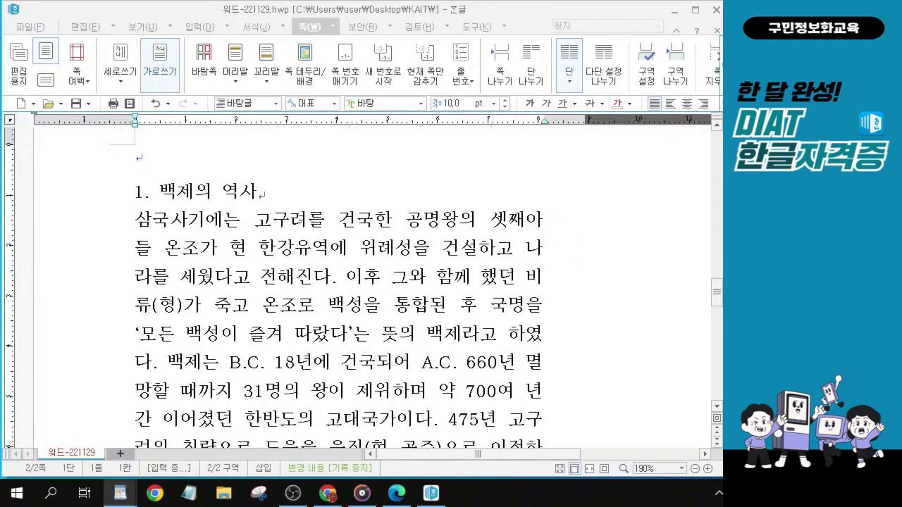
{"action": "left_click", "coordinate": [141, 221]}
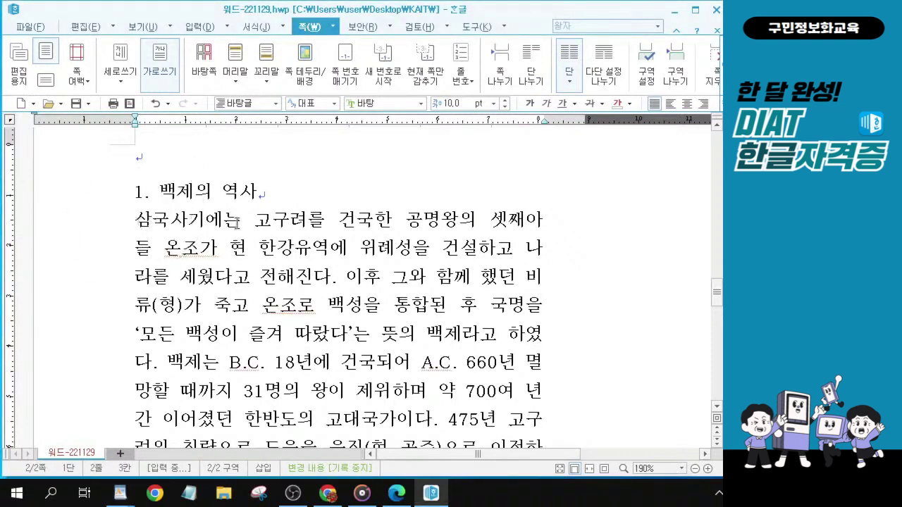
{"action": "left_click_drag", "start_coordinate": [207, 219], "coordinate": [136, 219]}
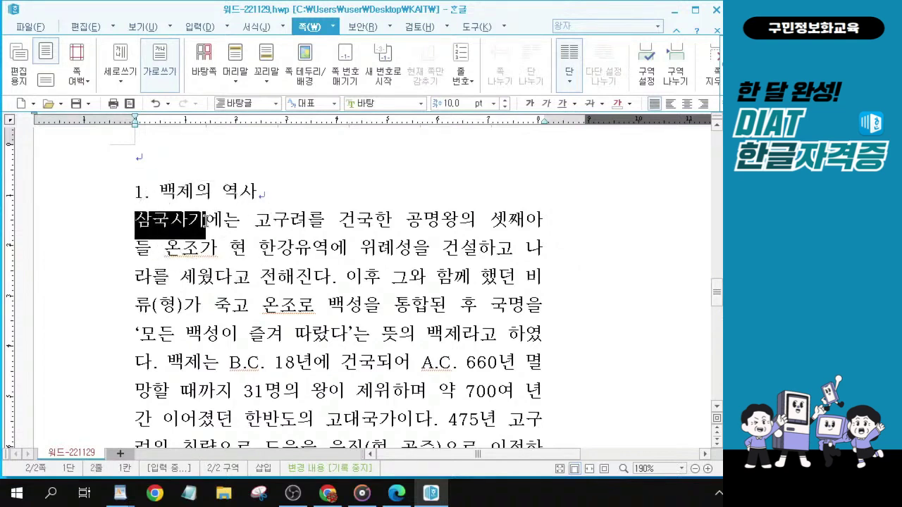
{"action": "scroll", "coordinate": [205, 220], "scroll_direction": "up", "scroll_amount": 1, "text": "ctrl"}
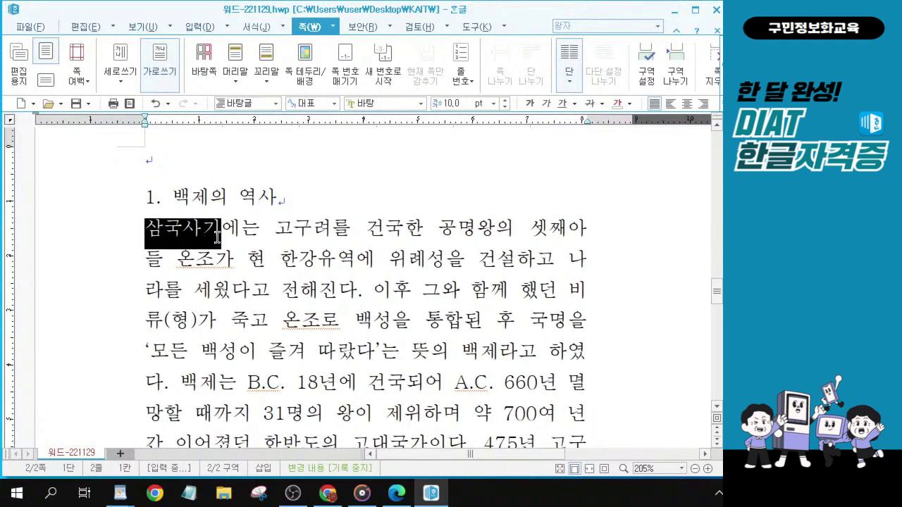
{"action": "key", "text": "F9"}
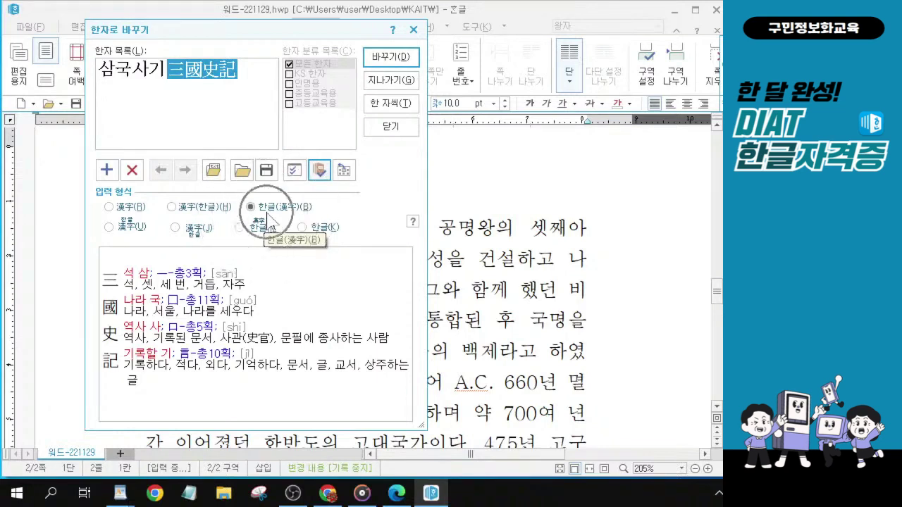
{"action": "left_click", "coordinate": [384, 62]}
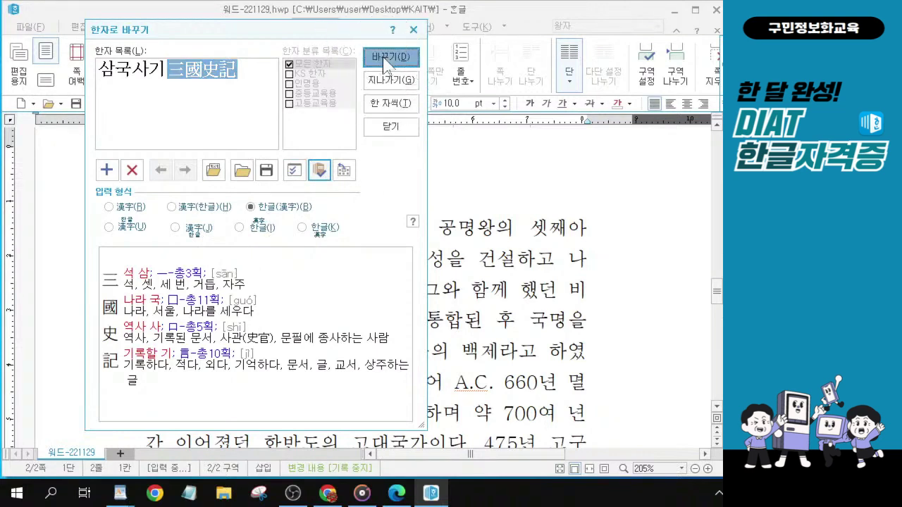
{"action": "left_click", "coordinate": [384, 62]}
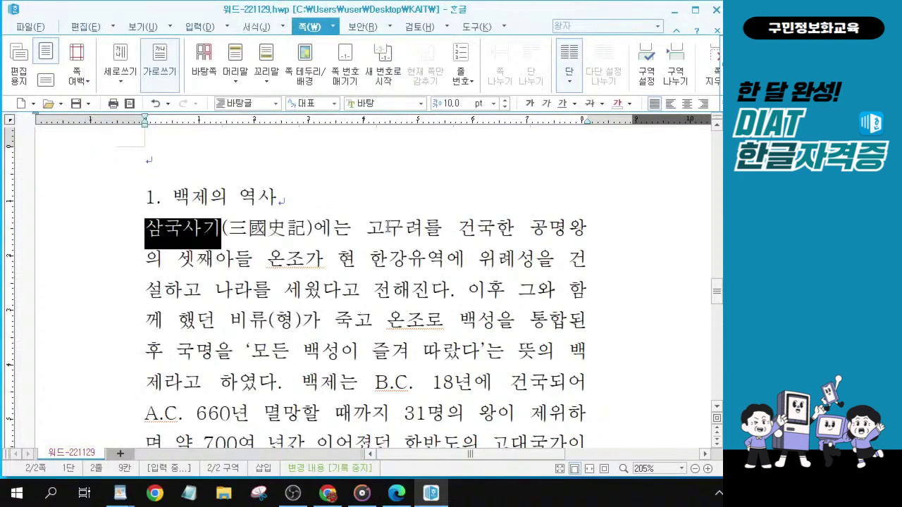
Add the Hanja 孔明 after 공명 in 공명왕, using the 한글(漢字) format.
{"action": "left_click_drag", "start_coordinate": [531, 227], "coordinate": [566, 227]}
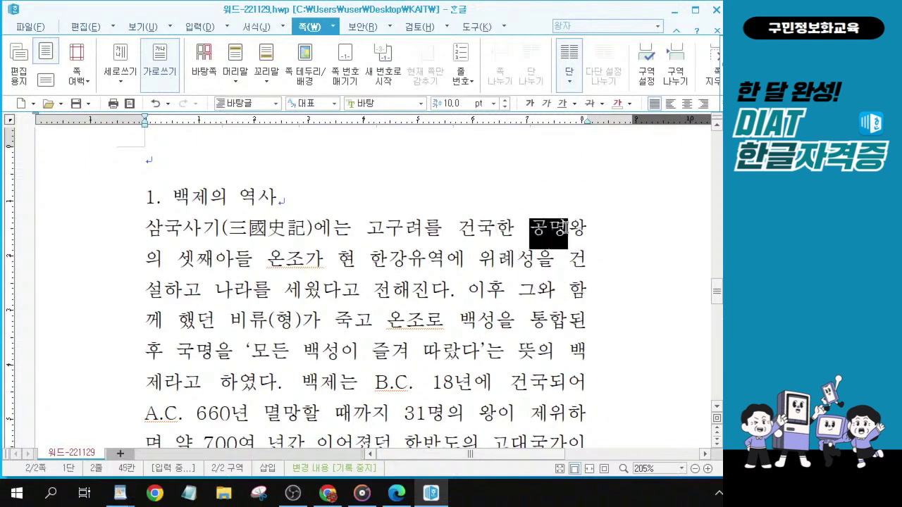
{"action": "key", "text": "F12"}
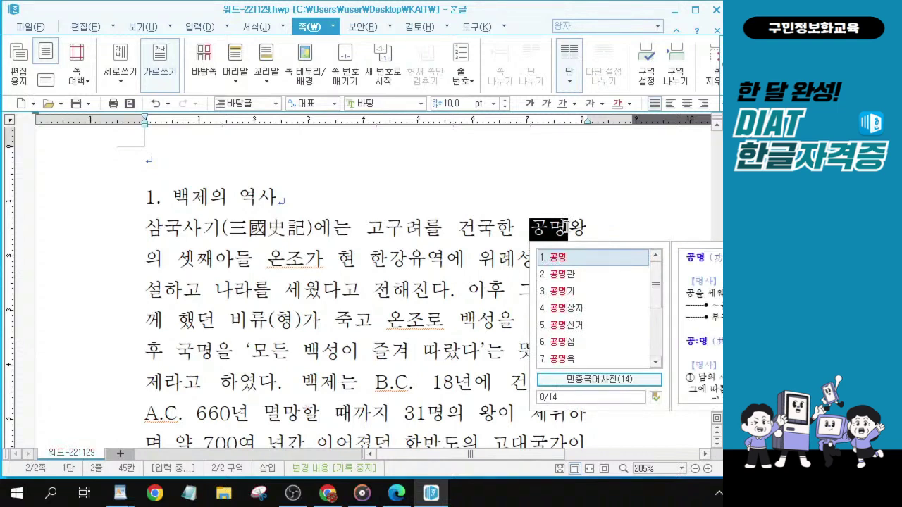
{"action": "key", "text": "F9"}
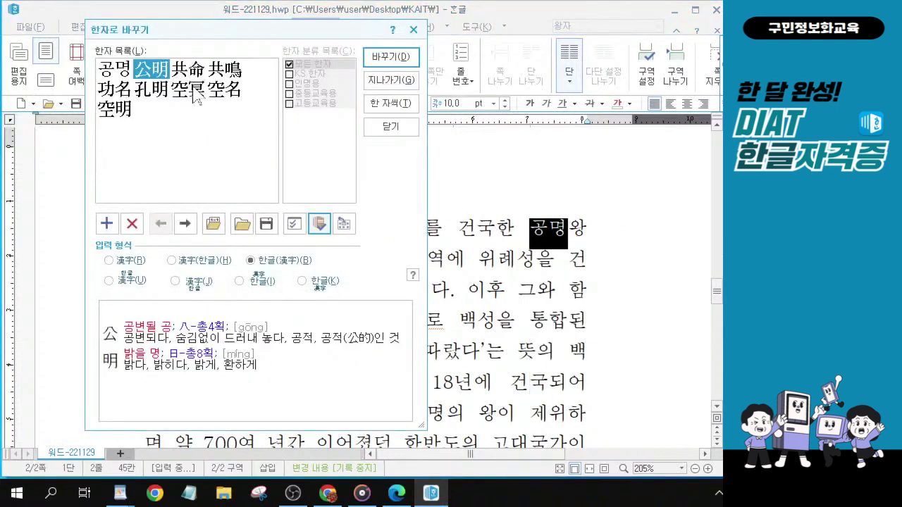
{"action": "left_click", "coordinate": [150, 92]}
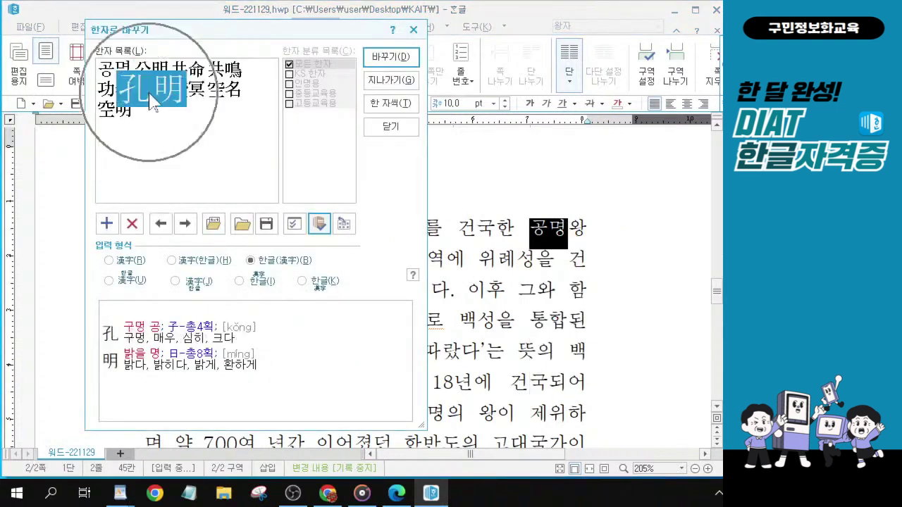
{"action": "left_click", "coordinate": [151, 97]}
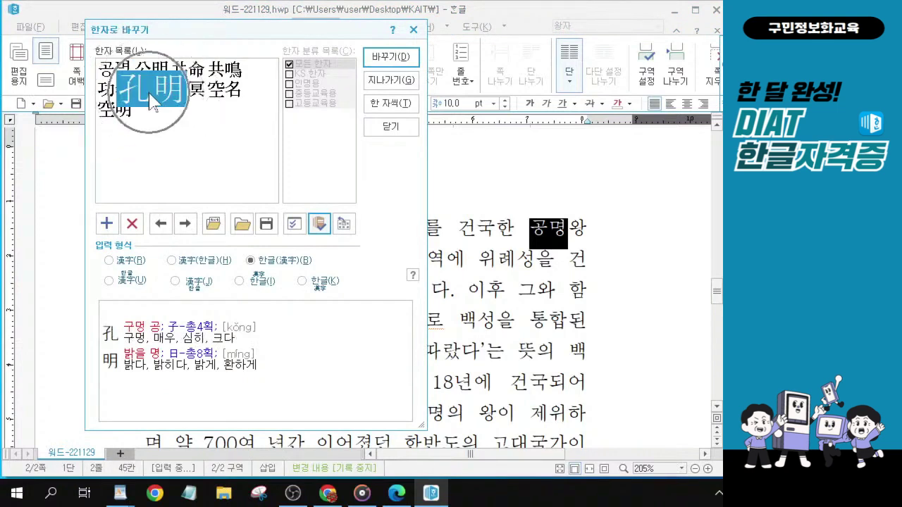
{"action": "left_click", "coordinate": [151, 98]}
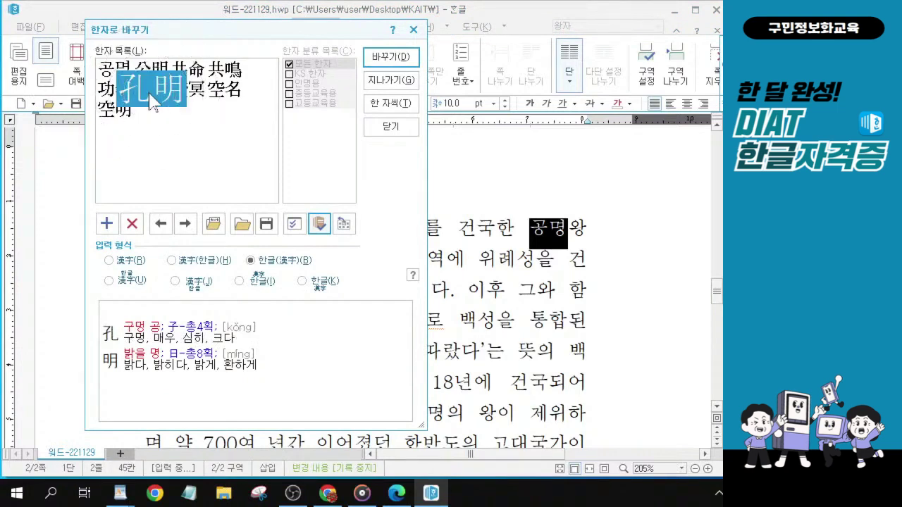
{"action": "key", "text": "alt"}
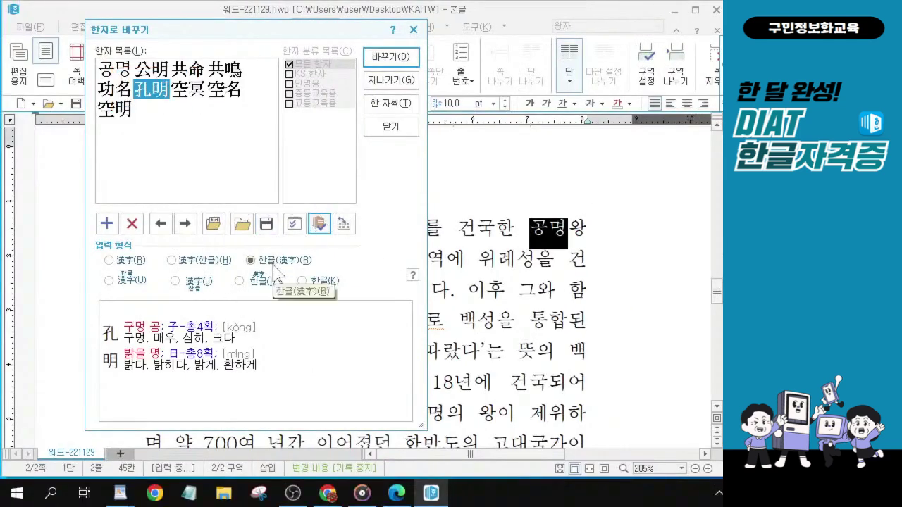
{"action": "left_click", "coordinate": [390, 57]}
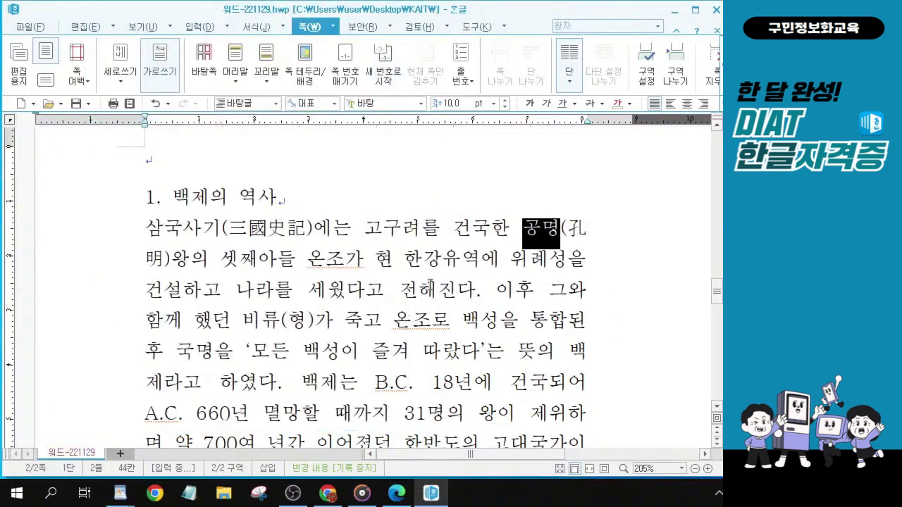
{"action": "left_click", "coordinate": [416, 290]}
{"action": "left_click", "coordinate": [411, 268]}
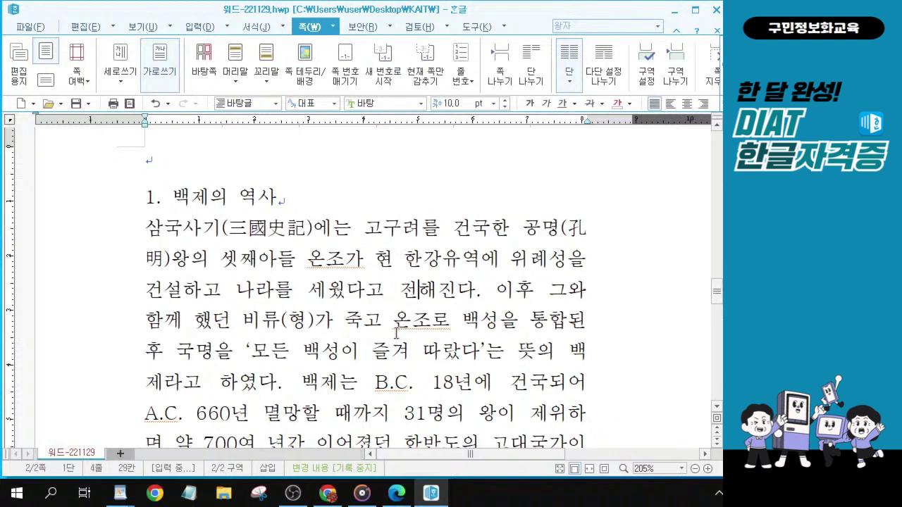
Add the Hanja 百濟 after 백제 in the phrase 뜻의 백제라고 하였다, using the 한글(漢字) format.
{"action": "left_click", "coordinate": [393, 325]}
{"action": "left_click_drag", "start_coordinate": [245, 349], "coordinate": [276, 391]}
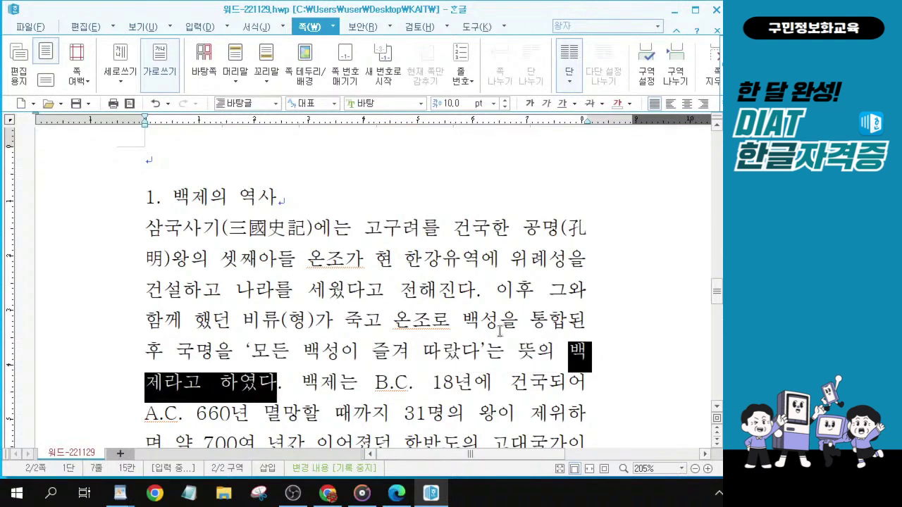
{"action": "left_click", "coordinate": [575, 348]}
{"action": "left_click_drag", "start_coordinate": [571, 345], "coordinate": [159, 393]}
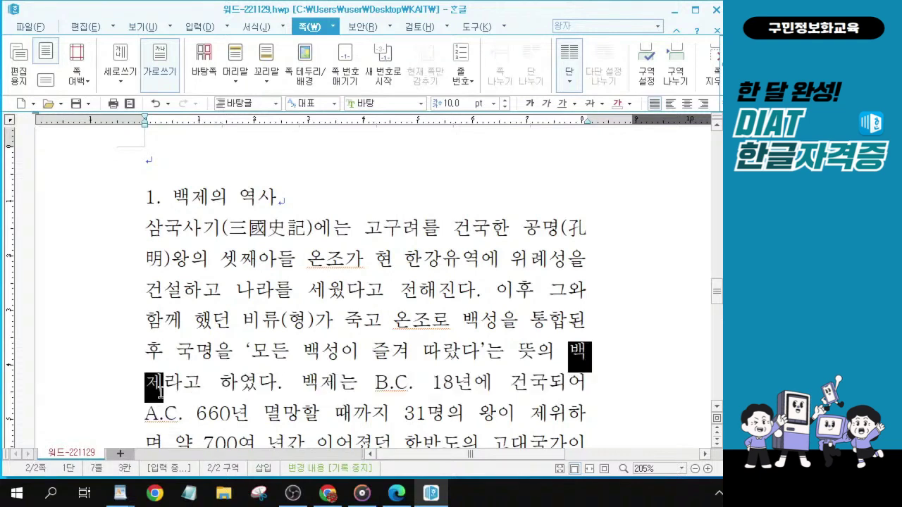
{"action": "key", "text": "F12"}
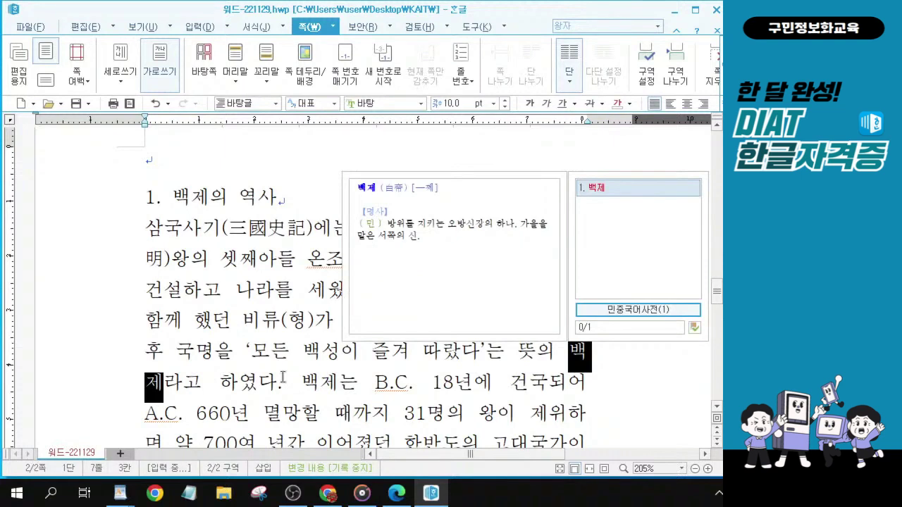
{"action": "key", "text": "Escape"}
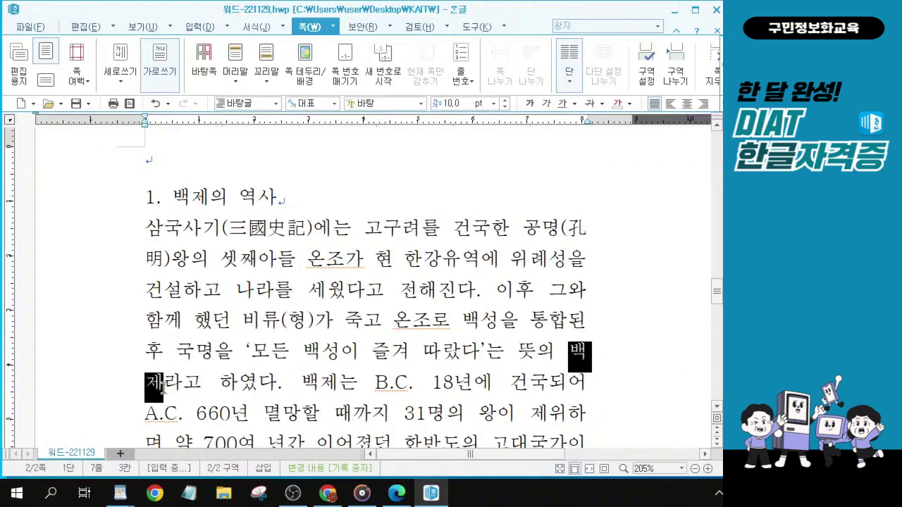
{"action": "key", "text": "ctrl"}
{"action": "key", "text": "F9"}
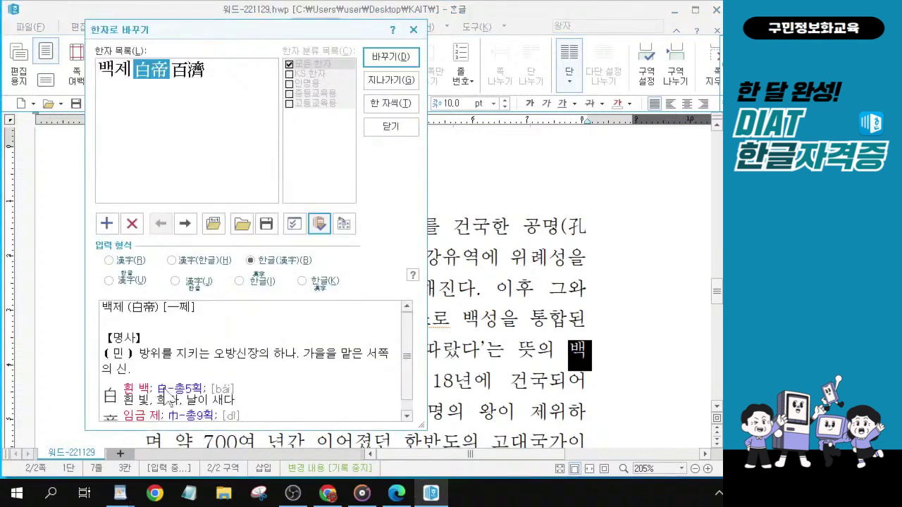
{"action": "left_click", "coordinate": [196, 79]}
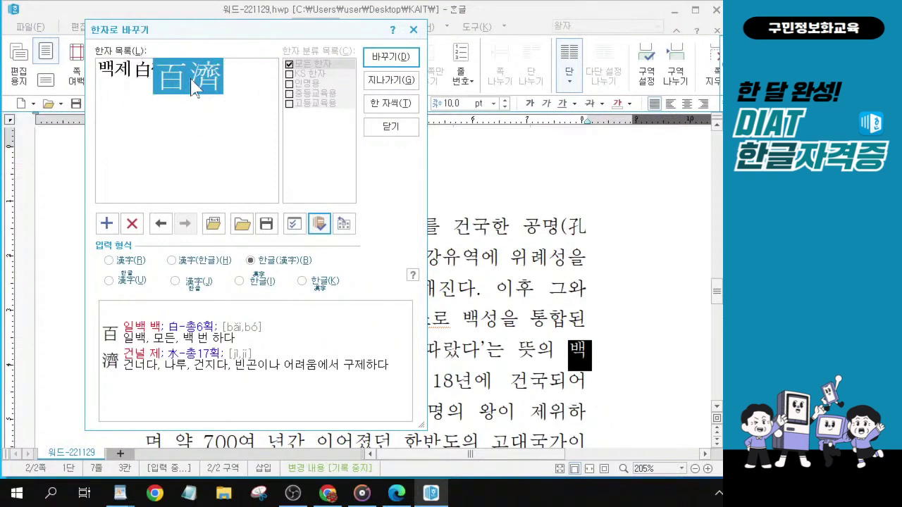
{"action": "left_click", "coordinate": [391, 59]}
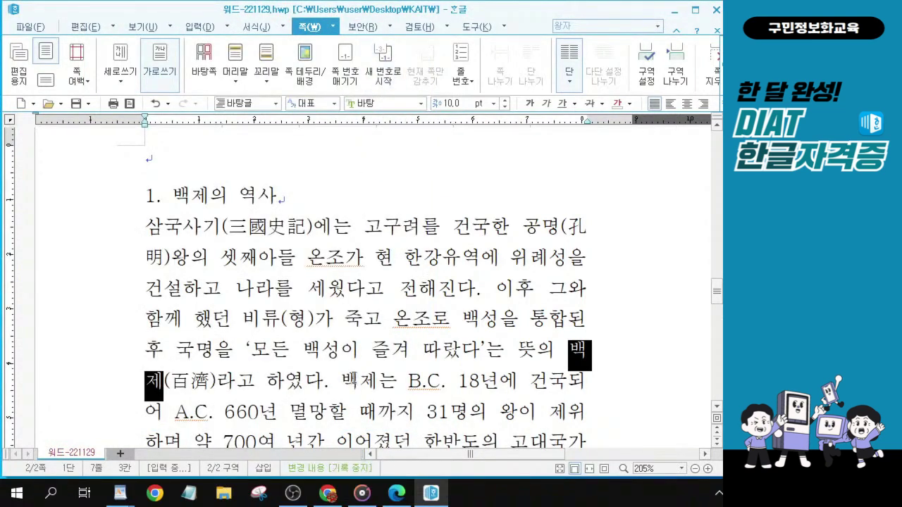
Add the Hanja 都邑 after 도읍 in the sentence beginning 475년 고구려의 침략으로, using the 한글(漢字) format.
{"action": "scroll", "coordinate": [356, 373], "scroll_direction": "down", "scroll_amount": 2}
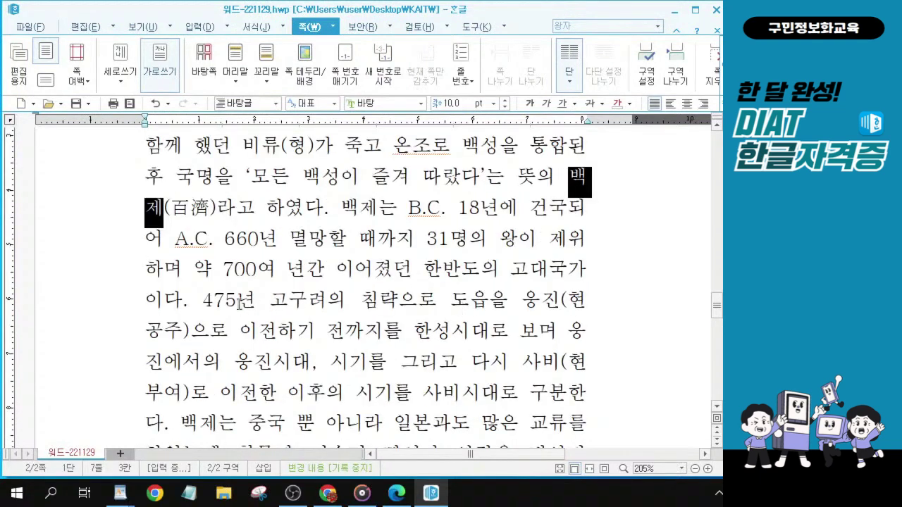
{"action": "left_click", "coordinate": [203, 301]}
{"action": "left_click_drag", "start_coordinate": [203, 301], "coordinate": [257, 301]}
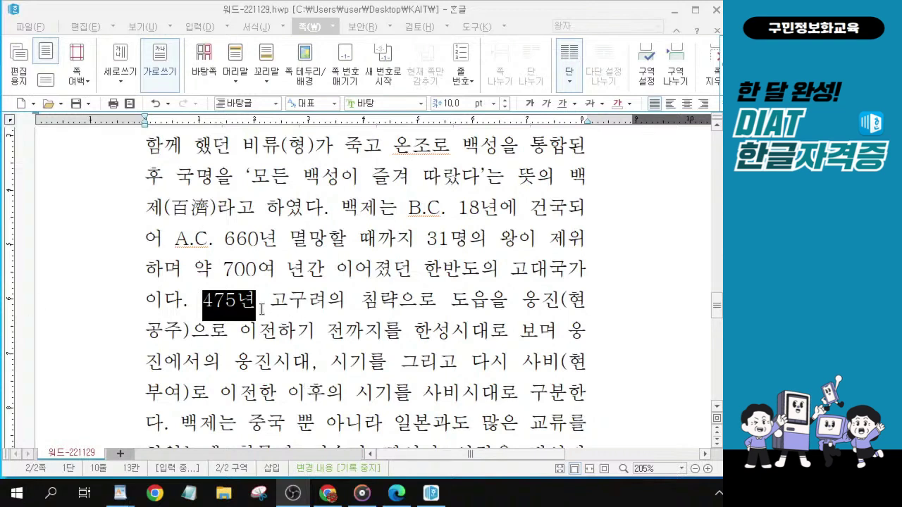
{"action": "left_click", "coordinate": [209, 305]}
{"action": "left_click_drag", "start_coordinate": [210, 305], "coordinate": [491, 300]}
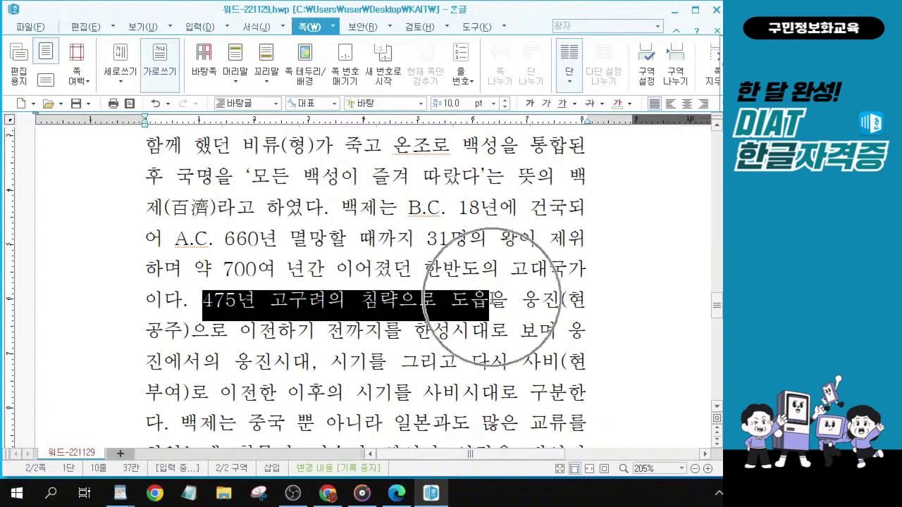
{"action": "left_click_drag", "start_coordinate": [492, 299], "coordinate": [380, 301]}
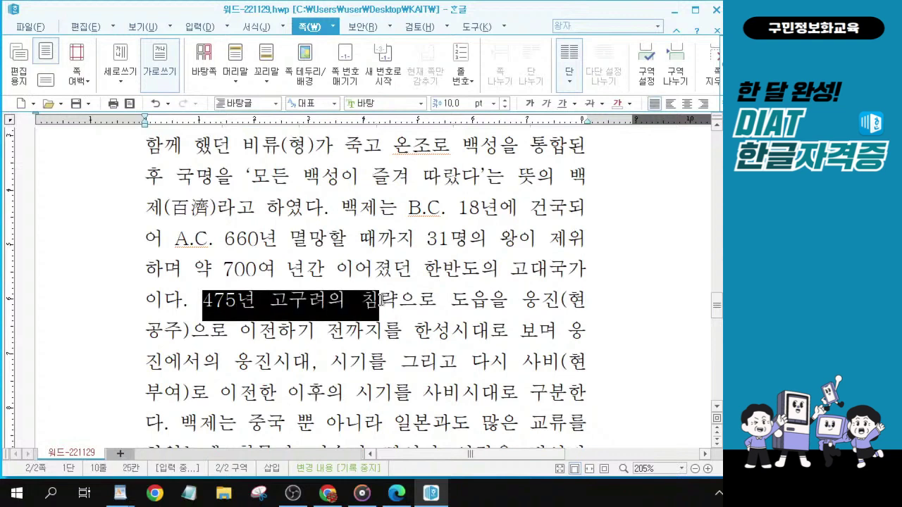
{"action": "left_click_drag", "start_coordinate": [451, 300], "coordinate": [489, 301]}
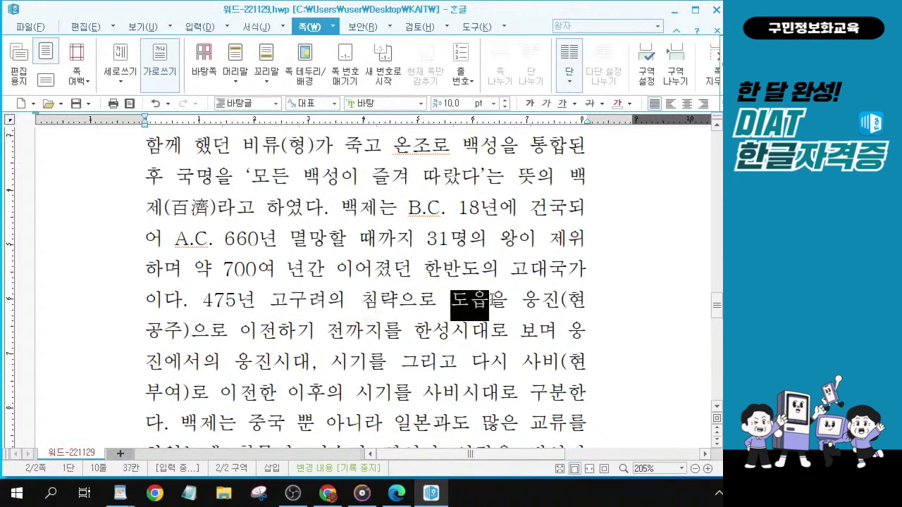
{"action": "key", "text": "F9"}
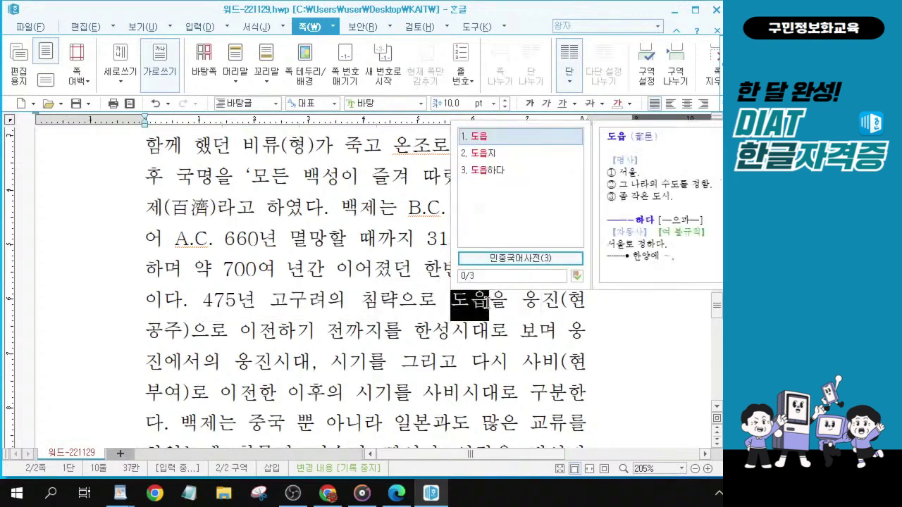
{"action": "key", "text": "Escape"}
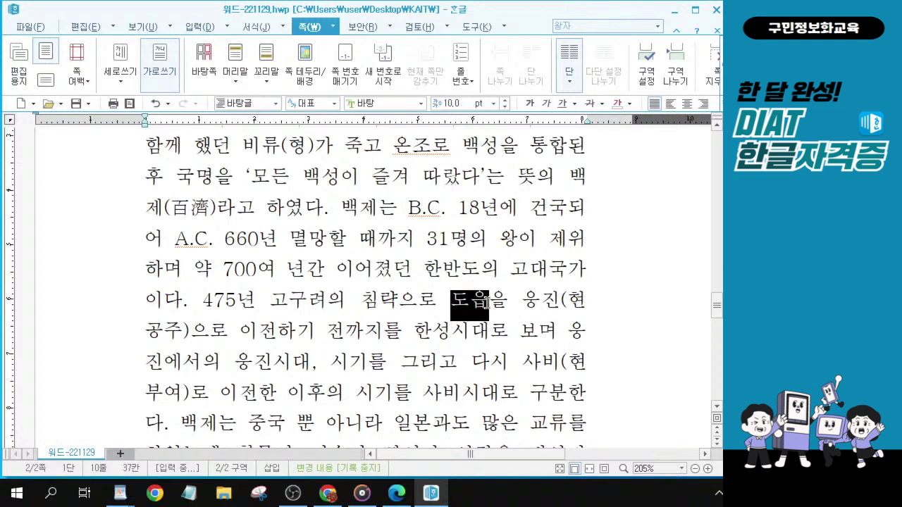
{"action": "key", "text": "F9"}
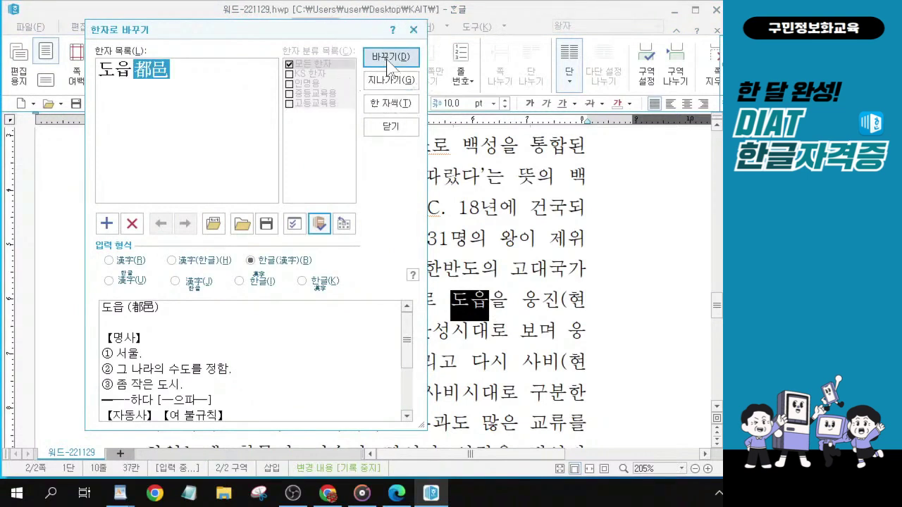
{"action": "left_click", "coordinate": [388, 62]}
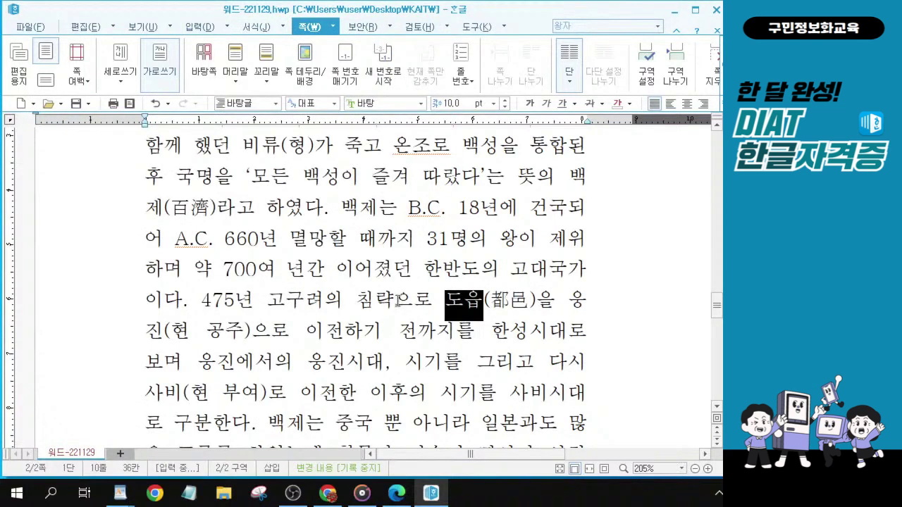
Add the Hanja 普遍的 after 보편적 in the first body line under 2. 백제역사유적지구, using the 한글(漢字) format.
{"action": "scroll", "coordinate": [398, 301], "scroll_direction": "down", "scroll_amount": 4}
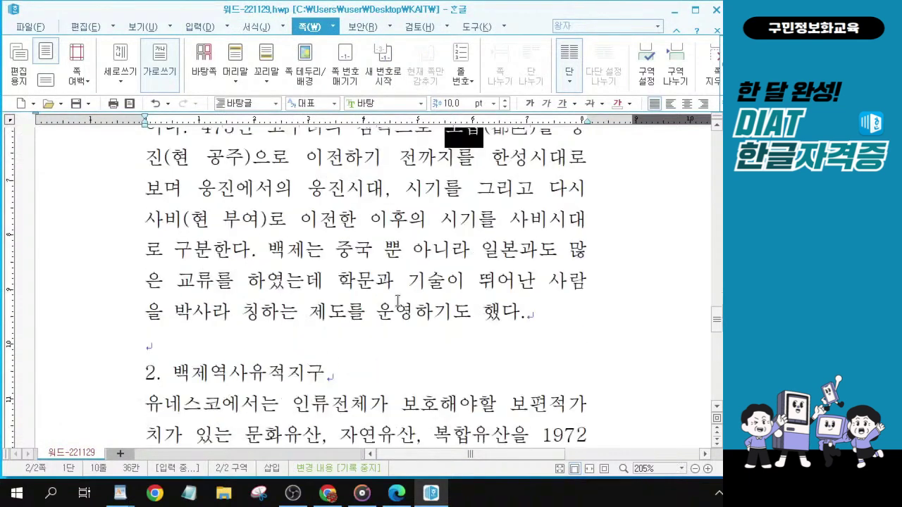
{"action": "scroll", "coordinate": [398, 301], "scroll_direction": "down", "scroll_amount": 1}
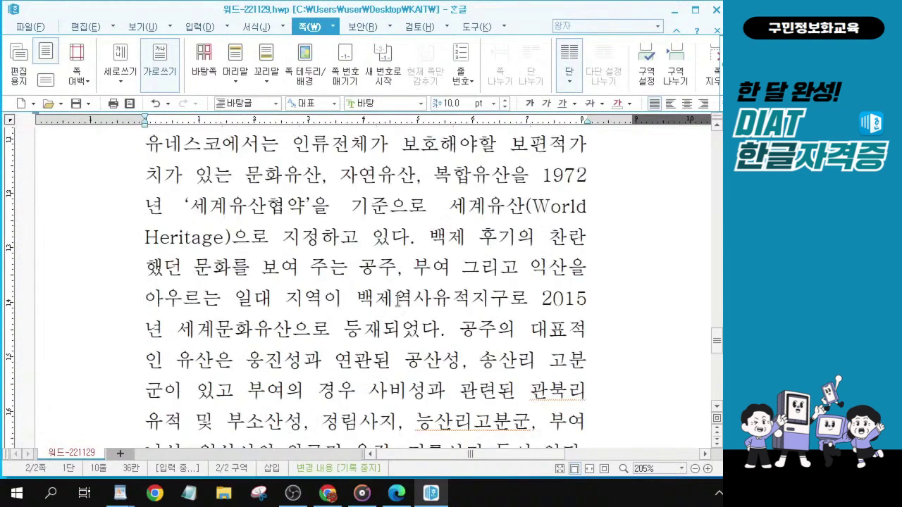
{"action": "scroll", "coordinate": [398, 301], "scroll_direction": "up", "scroll_amount": 1}
{"action": "left_click", "coordinate": [200, 215]}
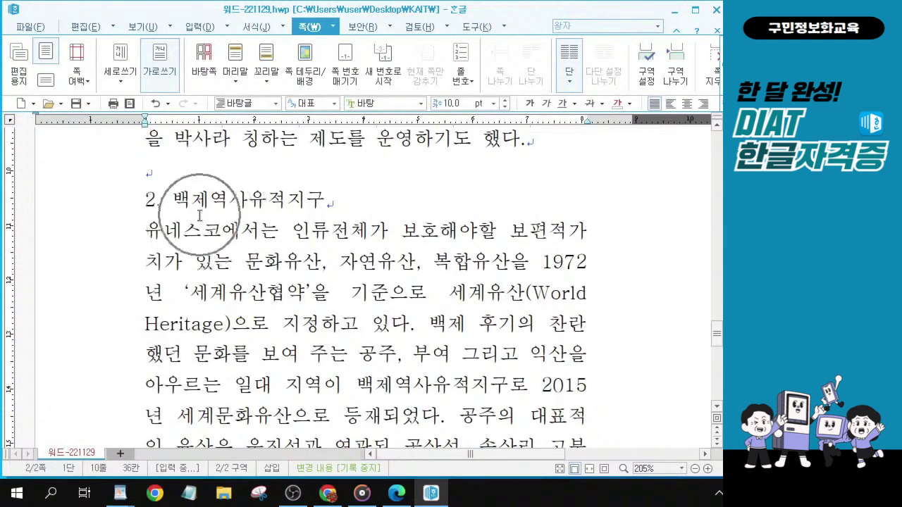
{"action": "left_click", "coordinate": [222, 203]}
{"action": "left_click", "coordinate": [222, 203]}
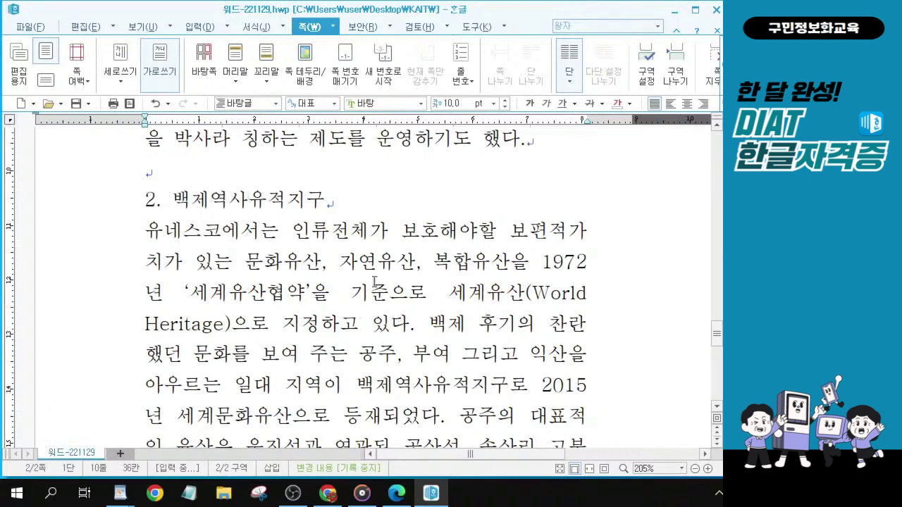
{"action": "left_click_drag", "start_coordinate": [517, 231], "coordinate": [562, 231]}
{"action": "key", "text": "ctrl+F12"}
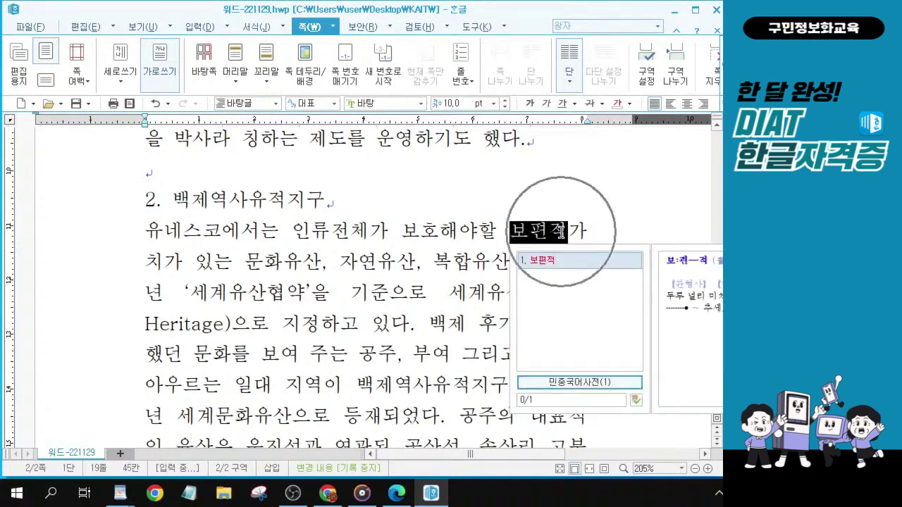
{"action": "key", "text": "Escape"}
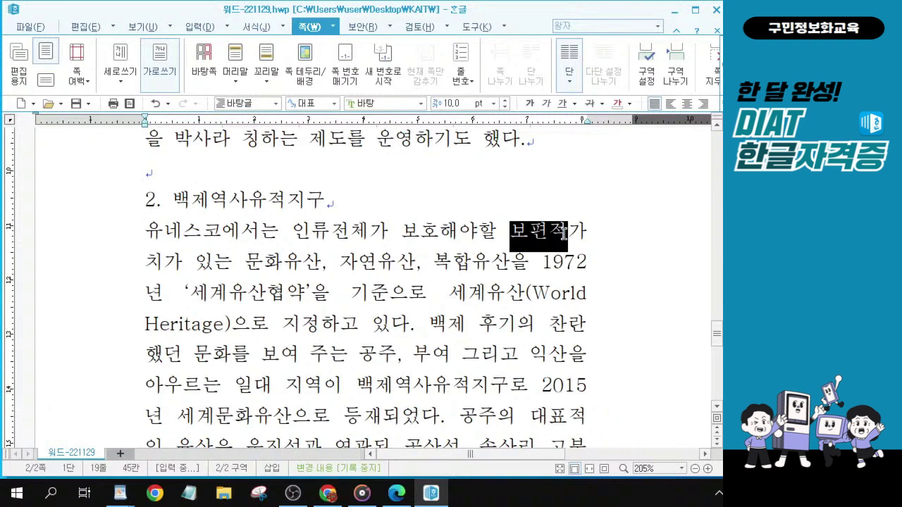
{"action": "key", "text": "F9"}
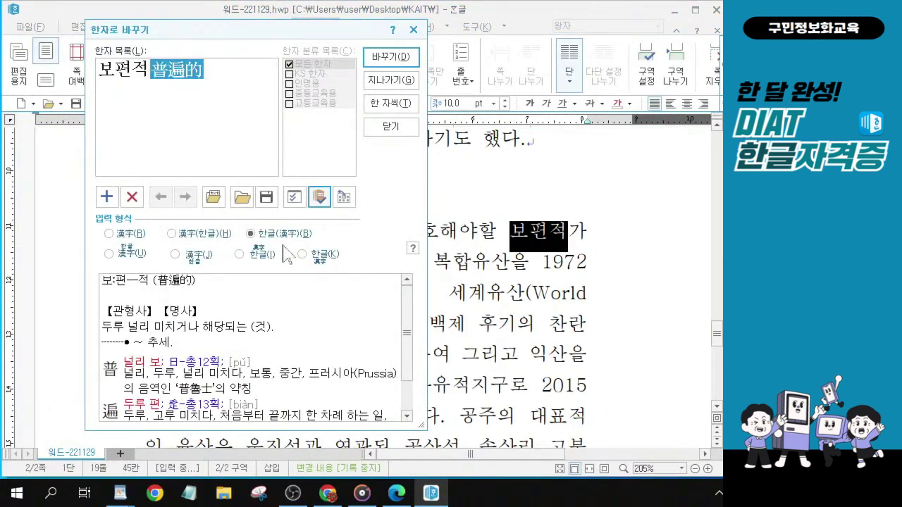
{"action": "left_click", "coordinate": [386, 63]}
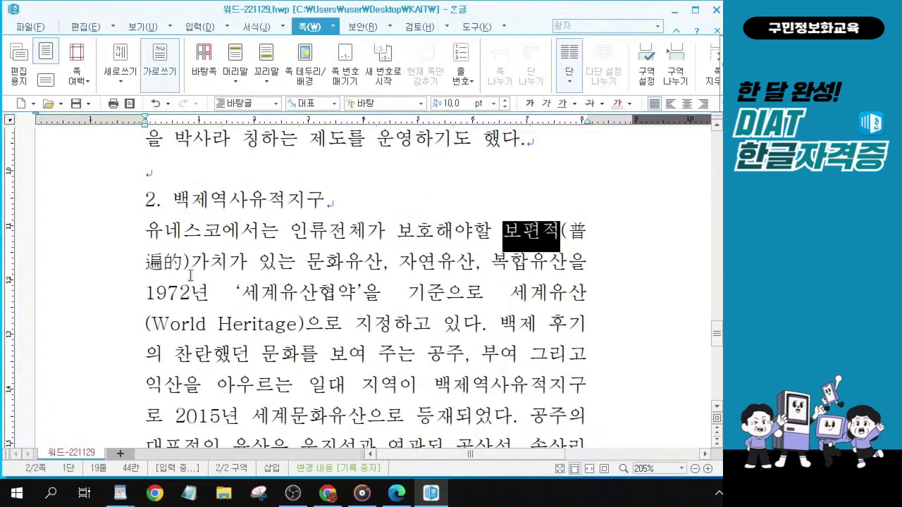
{"action": "key", "text": "ctrl"}
{"action": "key", "text": "alt+Tab"}
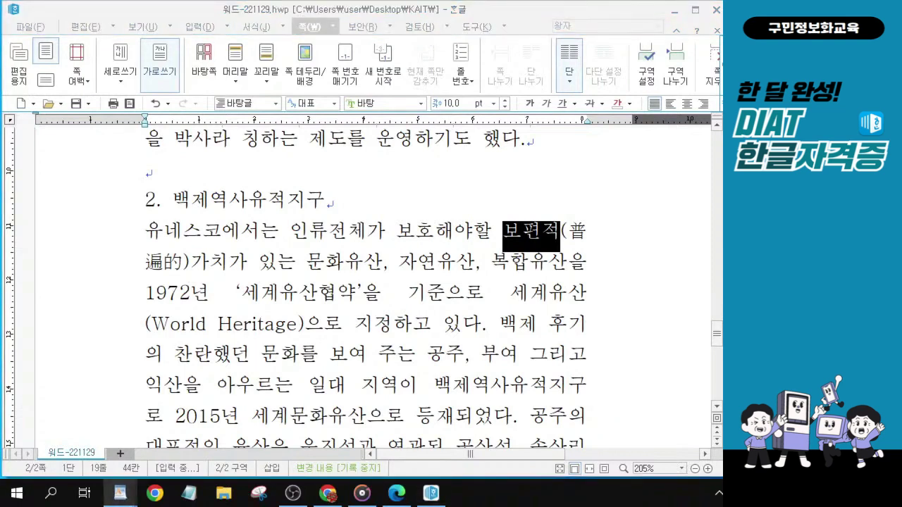
{"action": "key", "text": "ctrl"}
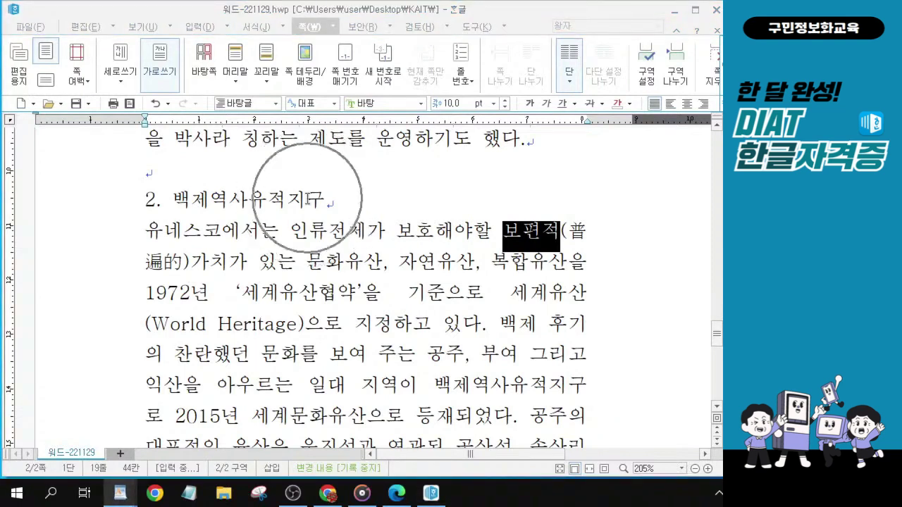
{"action": "key", "text": "ctrl"}
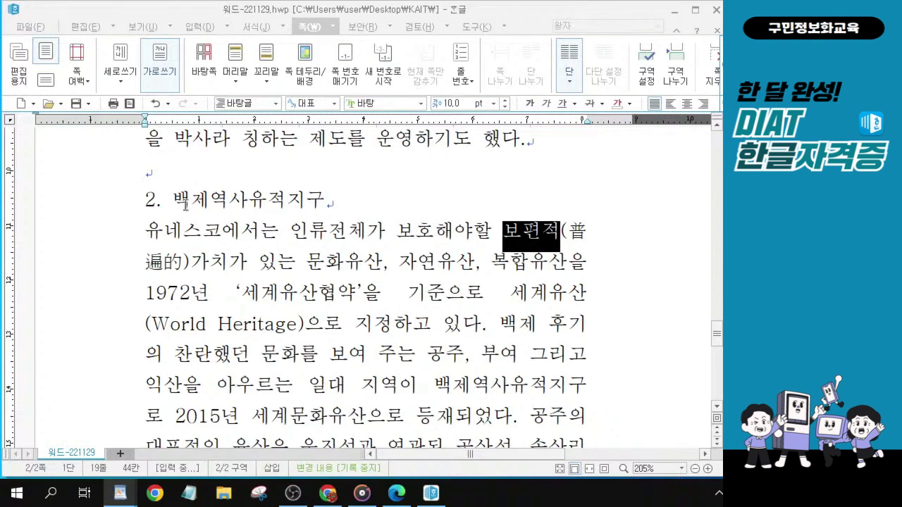
Format the heading 2. 백제역사유적지구 in the 돋움 font at 12 pt bold.
{"action": "left_click", "coordinate": [346, 201]}
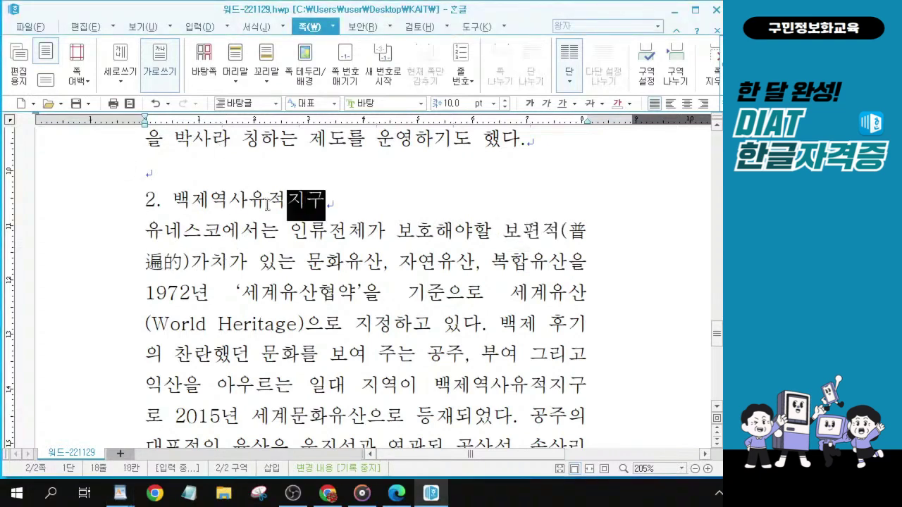
{"action": "left_click_drag", "start_coordinate": [346, 200], "coordinate": [121, 199]}
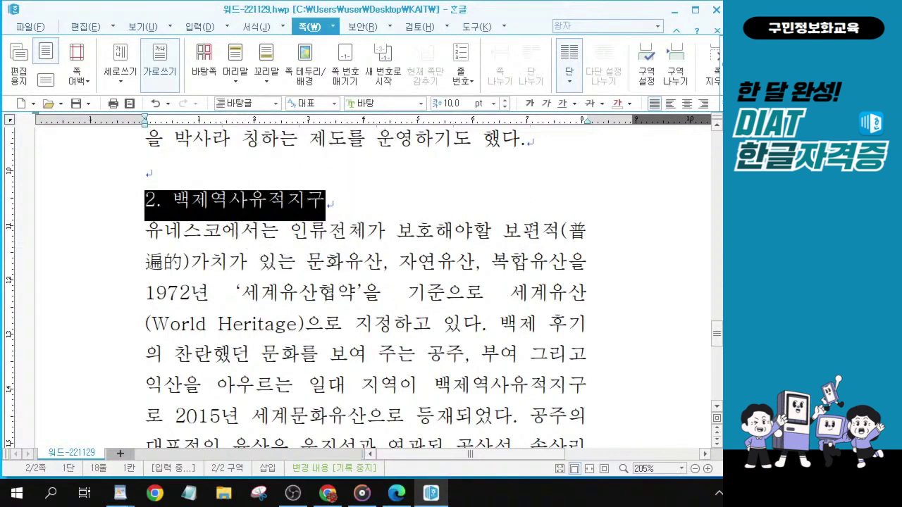
{"action": "left_click", "coordinate": [352, 104]}
{"action": "type", "text": "돋"}
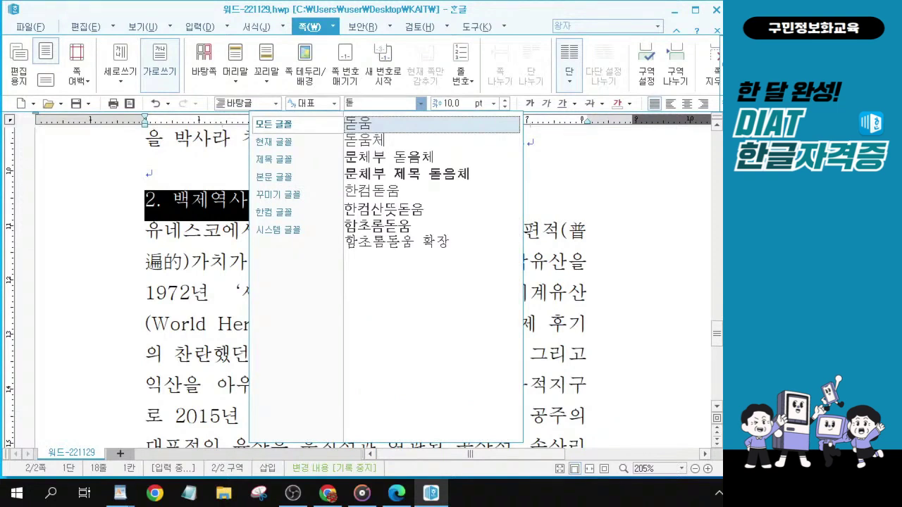
{"action": "left_click", "coordinate": [358, 125]}
{"action": "left_click", "coordinate": [359, 125]}
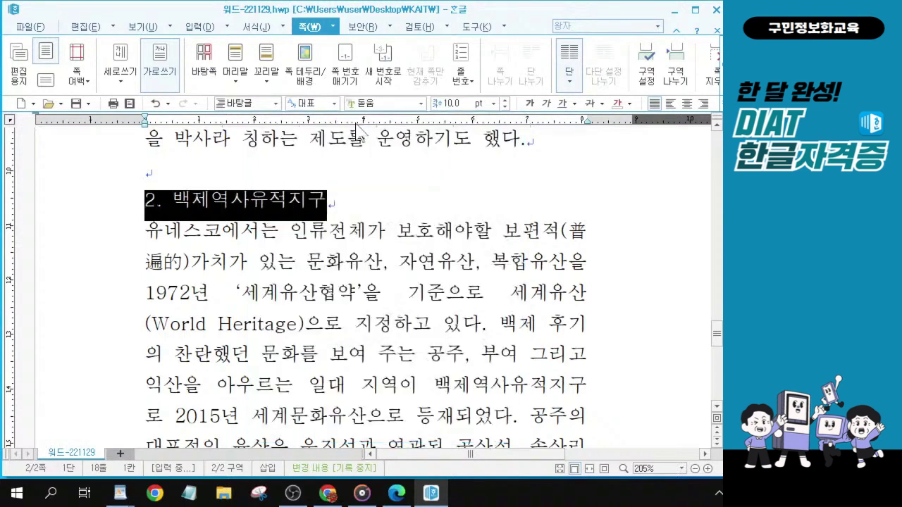
{"action": "left_click", "coordinate": [505, 100]}
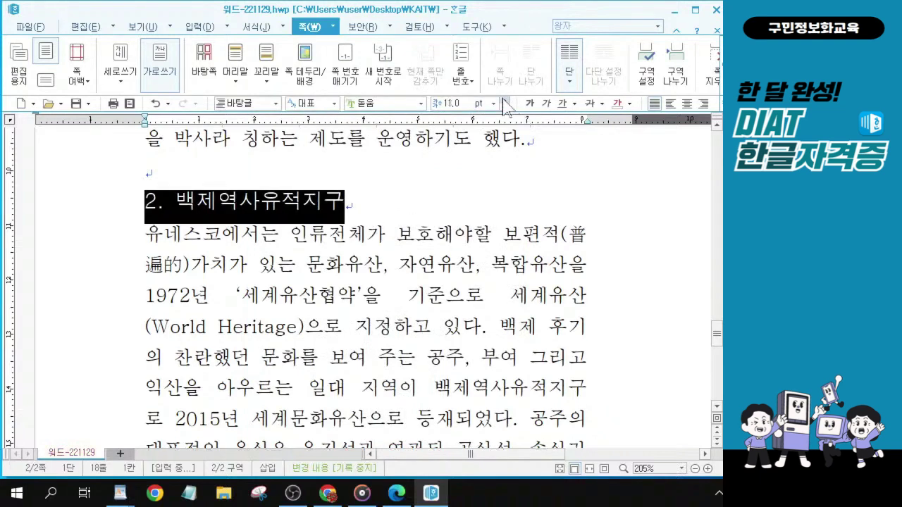
{"action": "left_click", "coordinate": [505, 100]}
{"action": "left_click", "coordinate": [530, 103]}
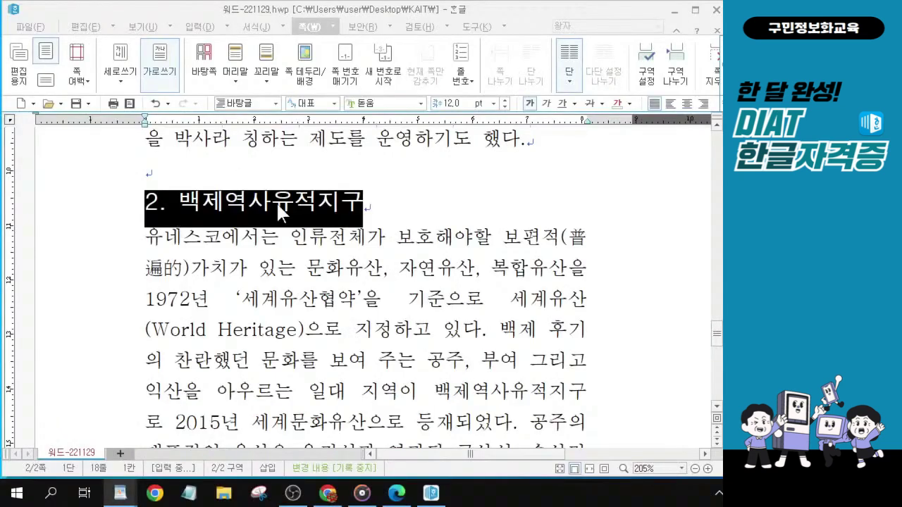
Format the heading 1. 백제의 역사 in the 돋움 font at 12 pt bold.
{"action": "scroll", "coordinate": [79, 316], "scroll_direction": "up", "scroll_amount": 3}
{"action": "scroll", "coordinate": [277, 203], "scroll_direction": "up", "scroll_amount": 8}
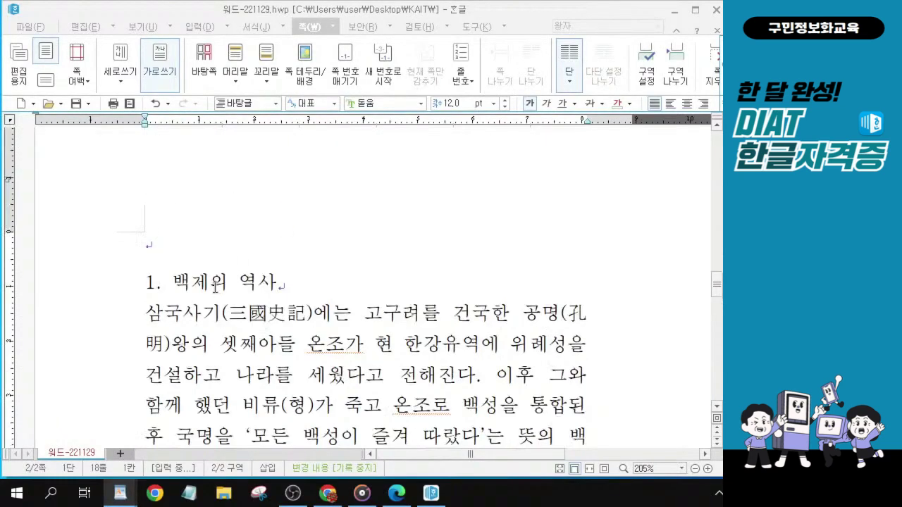
{"action": "scroll", "coordinate": [215, 288], "scroll_direction": "down", "scroll_amount": 2}
{"action": "left_click", "coordinate": [182, 203]}
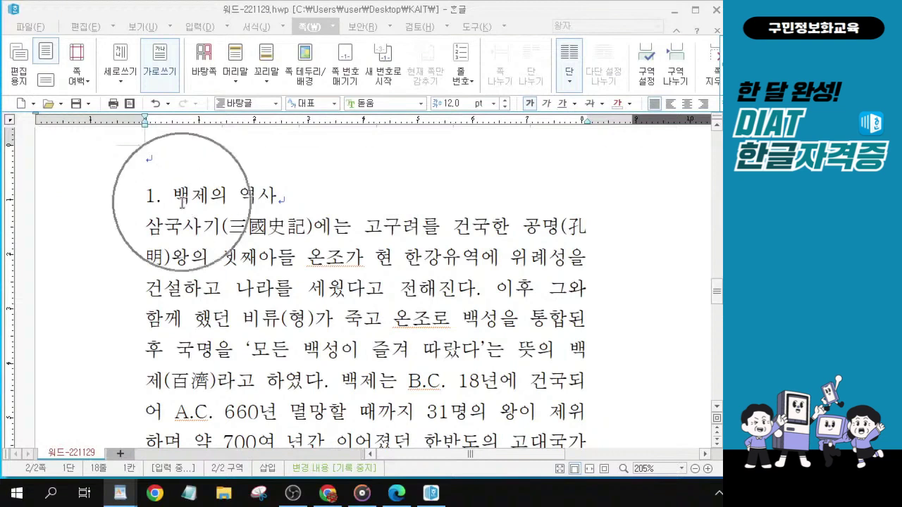
{"action": "left_click", "coordinate": [180, 198]}
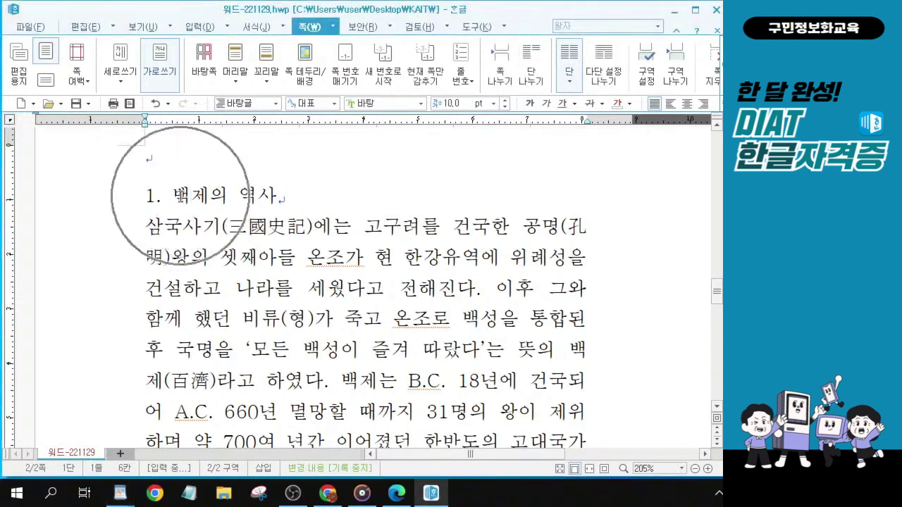
{"action": "left_click_drag", "start_coordinate": [286, 200], "coordinate": [114, 199]}
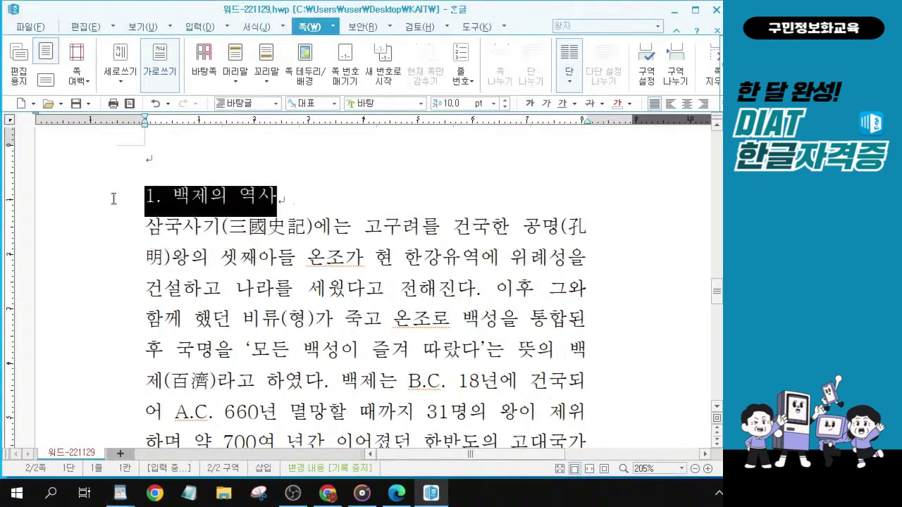
{"action": "key", "text": "ctrl"}
{"action": "key", "text": "alt+shift+f"}
{"action": "key", "text": "BackSpace"}
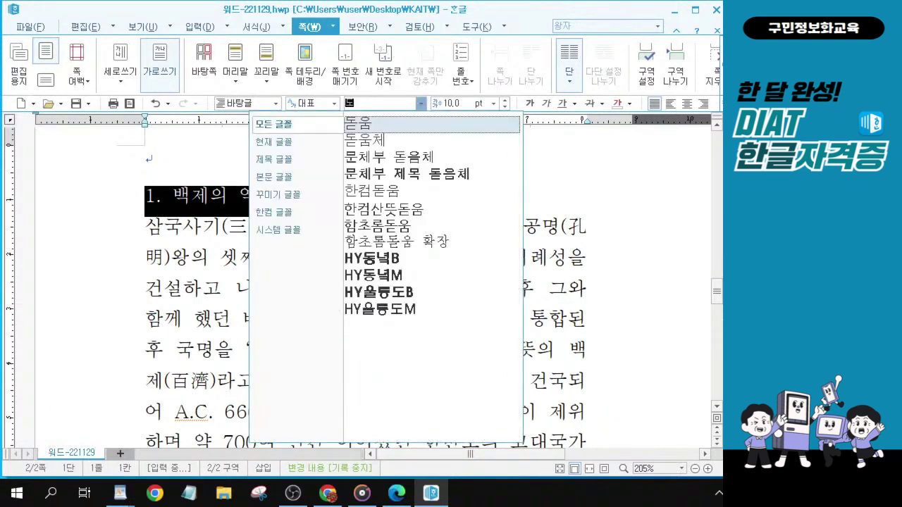
{"action": "type", "text": "도"}
{"action": "left_click", "coordinate": [361, 129]}
{"action": "left_click", "coordinate": [361, 129]}
{"action": "left_click", "coordinate": [504, 99]}
{"action": "left_click", "coordinate": [503, 99]}
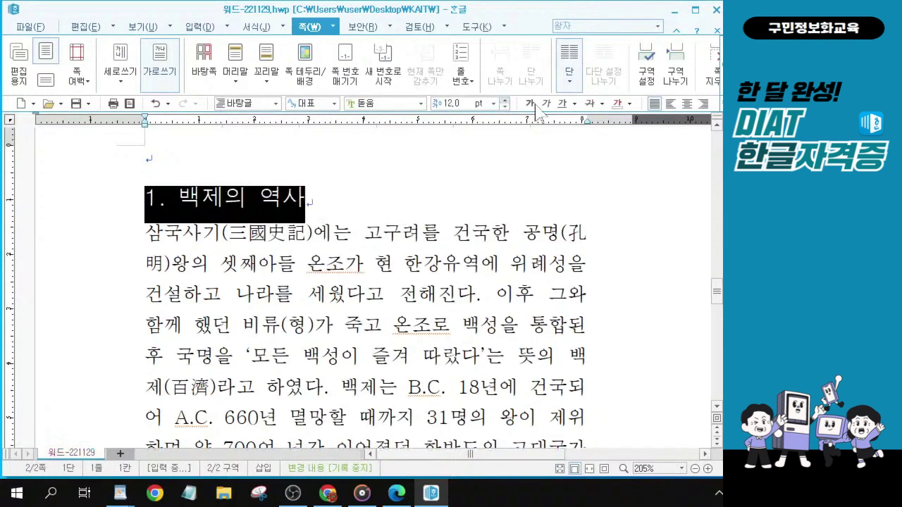
{"action": "left_click", "coordinate": [529, 104]}
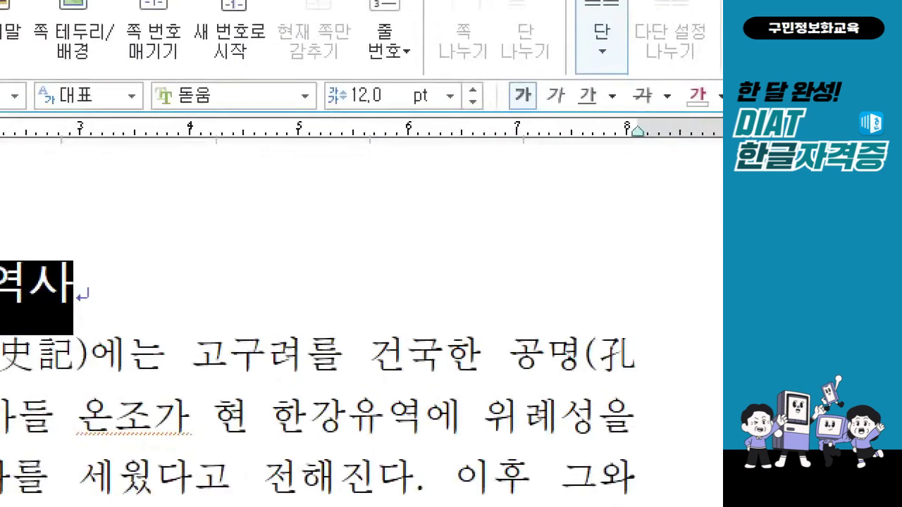
{"action": "mouse_move", "coordinate": [150, 60]}
{"action": "left_mouse_down"}
{"action": "mouse_move", "coordinate": [212, 134]}
{"action": "mouse_move", "coordinate": [406, 131]}
{"action": "left_mouse_up"}
{"action": "left_click_drag", "start_coordinate": [503, 72], "coordinate": [552, 126]}
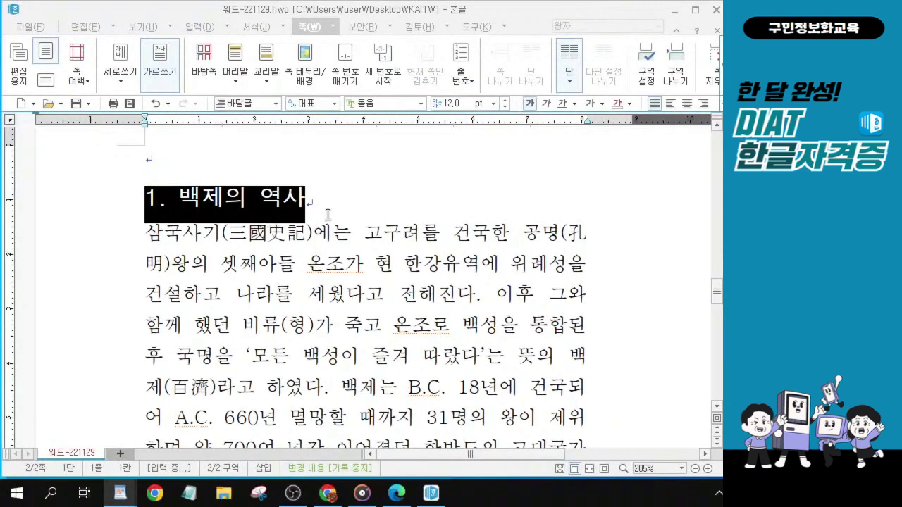
{"action": "left_click", "coordinate": [328, 215]}
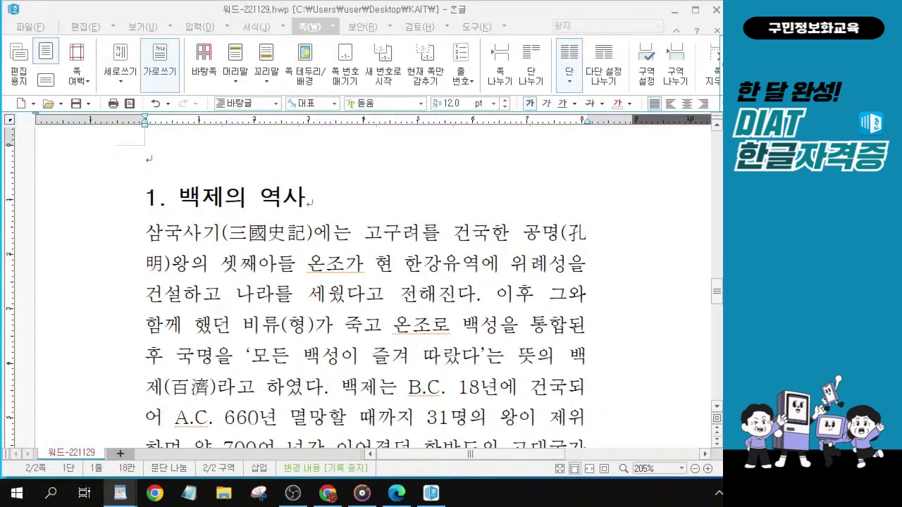
Correct 백성을 to 백성이 before 통합된 in the paragraph under 1. 백제의 역사, following the exam sheet's proofreading mark.
{"action": "left_click_drag", "start_coordinate": [0, 42], "coordinate": [361, 52]}
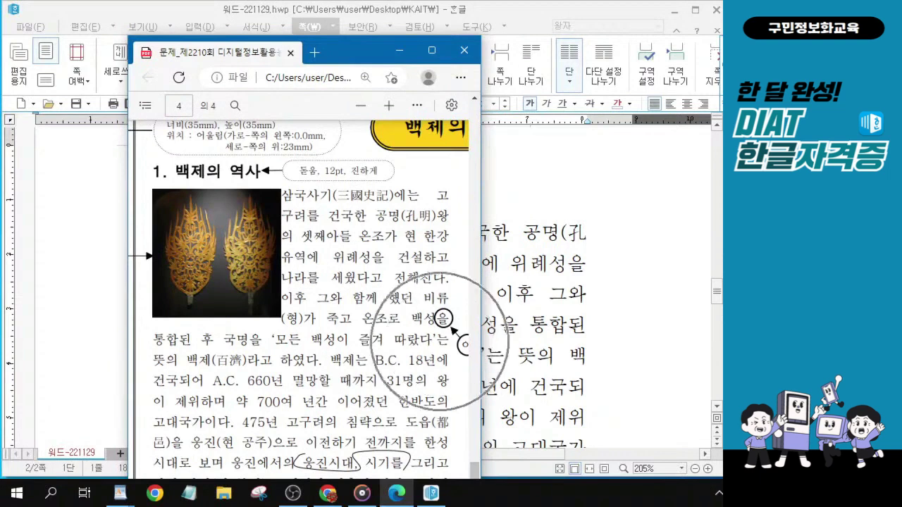
{"action": "left_click_drag", "start_coordinate": [361, 51], "coordinate": [0, 65]}
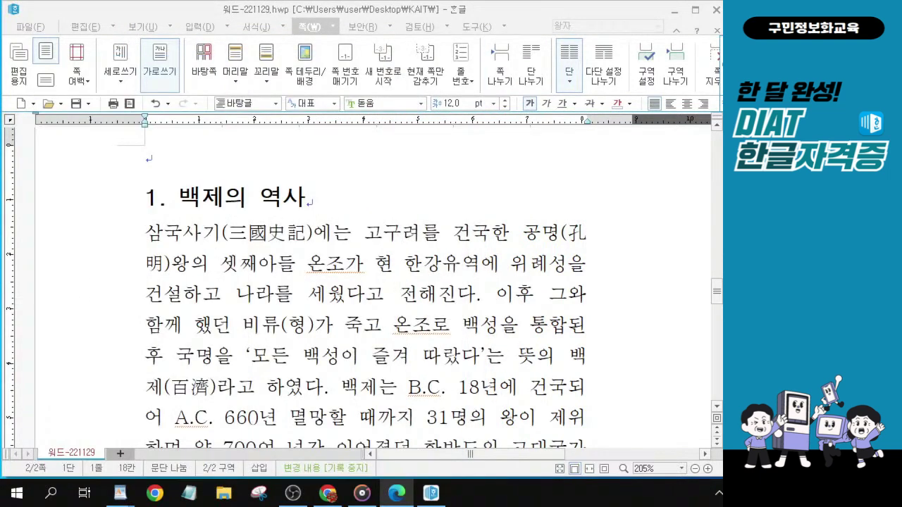
{"action": "left_click", "coordinate": [459, 324]}
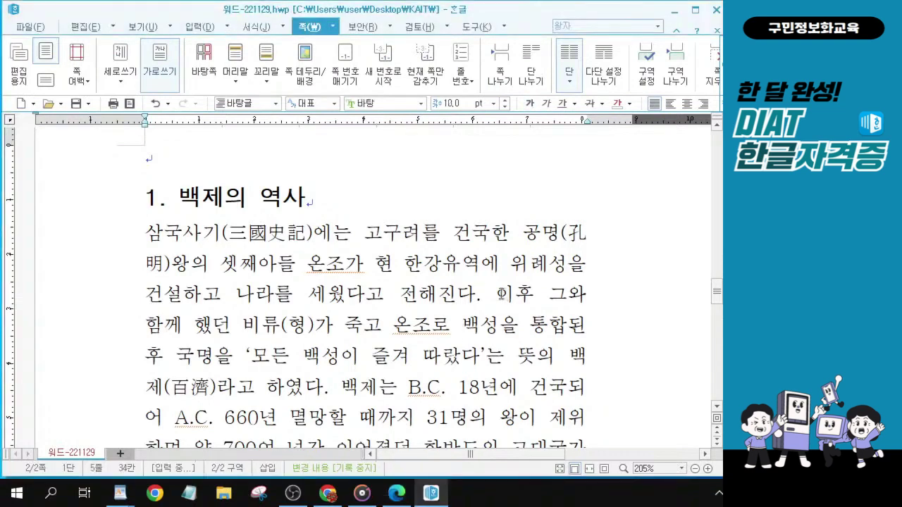
{"action": "left_click_drag", "start_coordinate": [499, 293], "coordinate": [579, 339]}
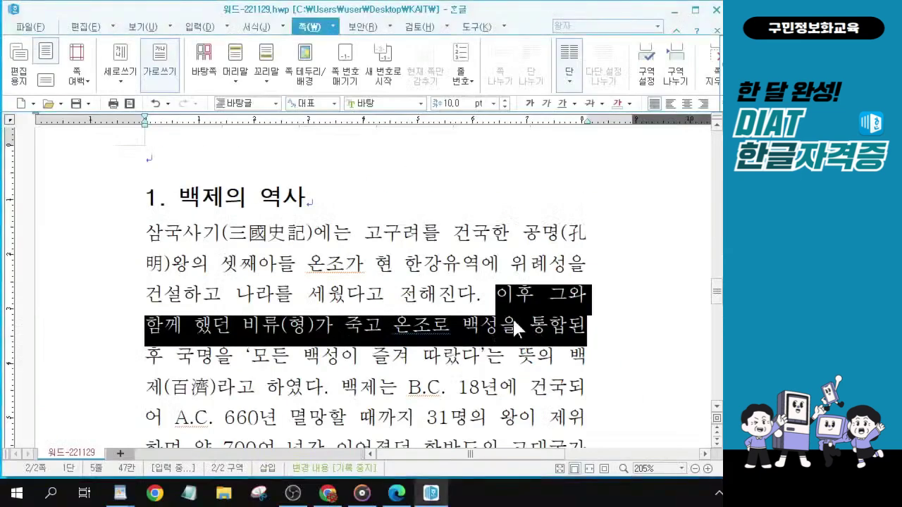
{"action": "left_click", "coordinate": [494, 322]}
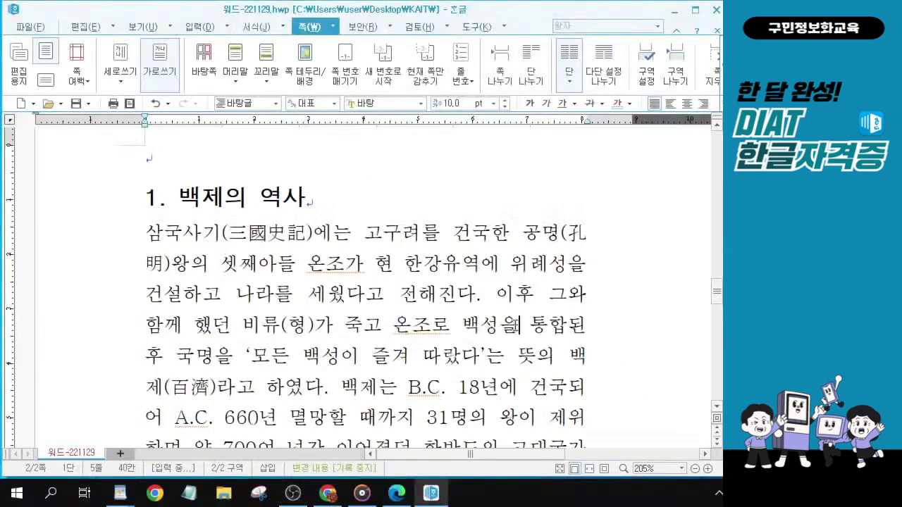
{"action": "key", "text": "BackSpace"}
{"action": "type", "text": "이"}
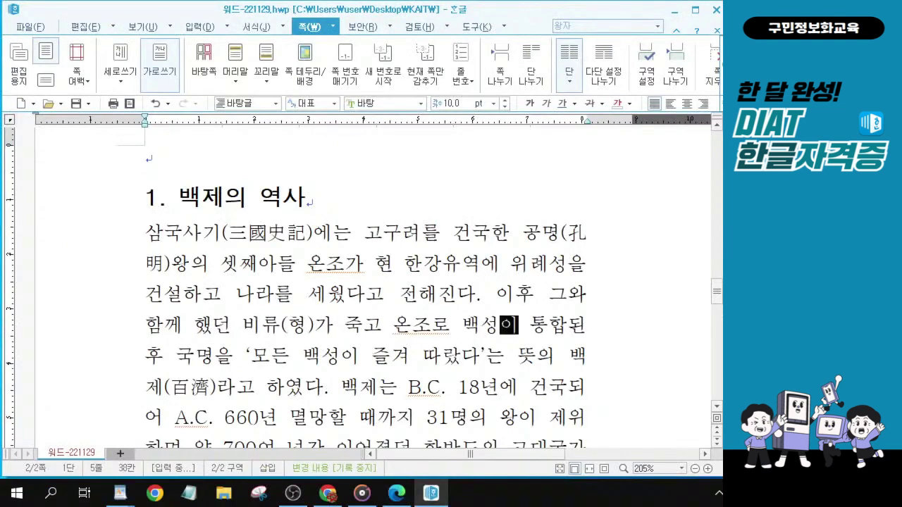
{"action": "left_click", "coordinate": [501, 325]}
Examine the word order of 웅진시대, 시기를 in the sentence beginning 475년 고구려의 침략으로.
{"action": "scroll", "coordinate": [495, 355], "scroll_direction": "down", "scroll_amount": 1}
{"action": "left_click", "coordinate": [457, 380]}
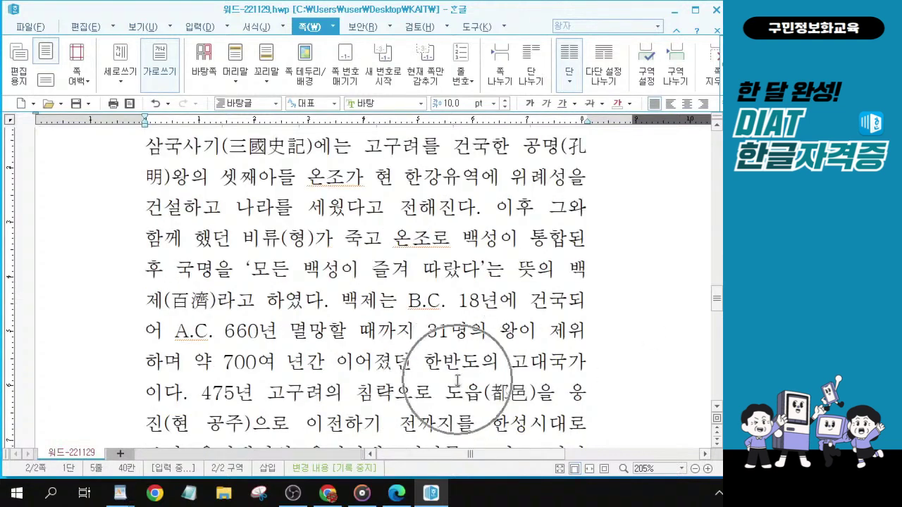
{"action": "scroll", "coordinate": [457, 381], "scroll_direction": "down", "scroll_amount": 1}
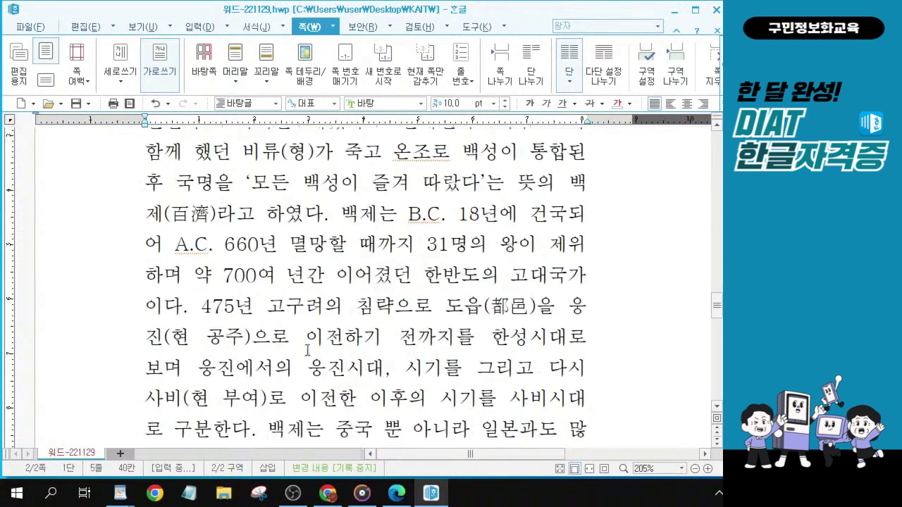
{"action": "left_click_drag", "start_coordinate": [202, 308], "coordinate": [312, 372]}
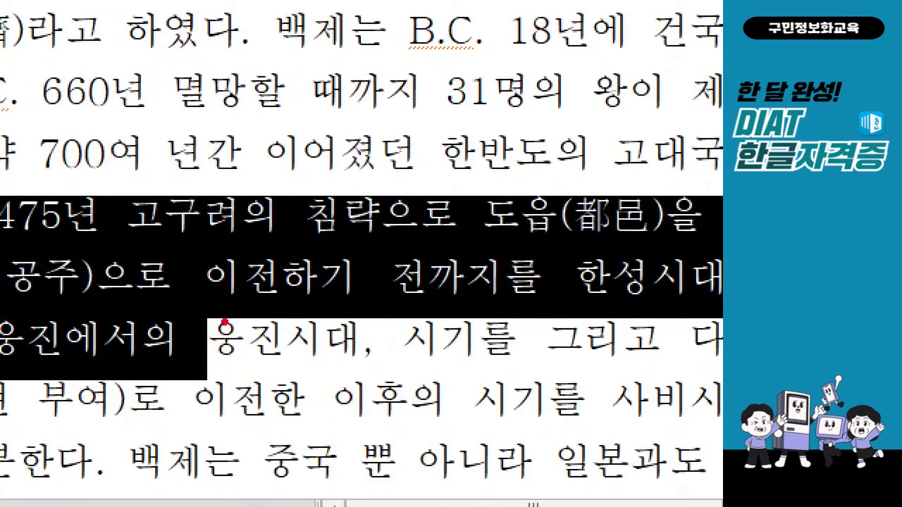
{"action": "mouse_move", "coordinate": [227, 310]}
{"action": "left_mouse_down"}
{"action": "mouse_move", "coordinate": [196, 341]}
{"action": "mouse_move", "coordinate": [240, 370]}
{"action": "mouse_move", "coordinate": [317, 368]}
{"action": "mouse_move", "coordinate": [403, 348]}
{"action": "mouse_move", "coordinate": [432, 312]}
{"action": "mouse_move", "coordinate": [524, 302]}
{"action": "mouse_move", "coordinate": [533, 345]}
{"action": "mouse_move", "coordinate": [491, 363]}
{"action": "left_mouse_up"}
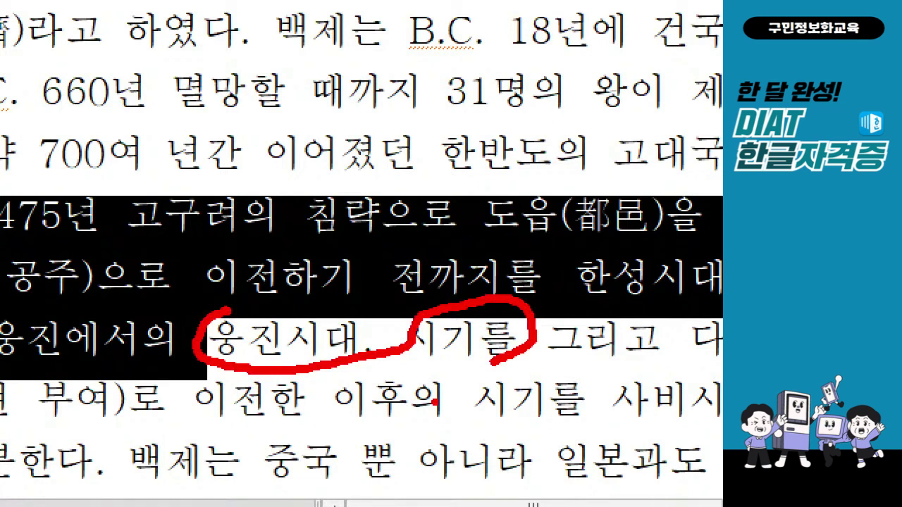
{"action": "left_click_drag", "start_coordinate": [10, 249], "coordinate": [79, 249]}
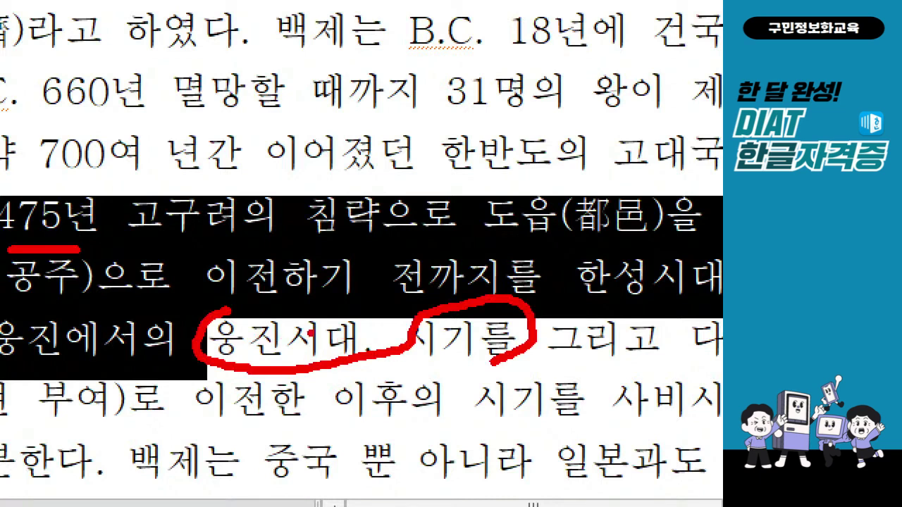
{"action": "key", "text": "Escape"}
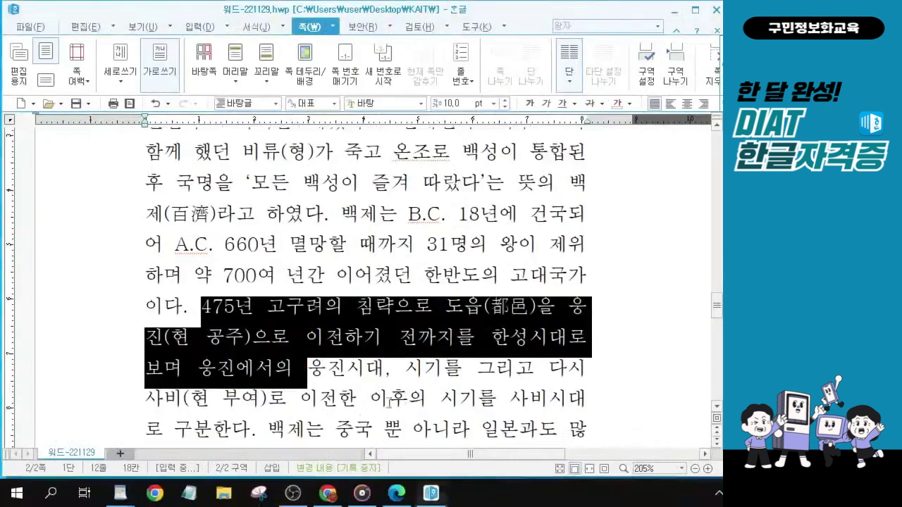
Move "웅진시대," to directly after "시기를" in the 백제 paragraph and correct the spacing around both words.
{"action": "left_click", "coordinate": [197, 374]}
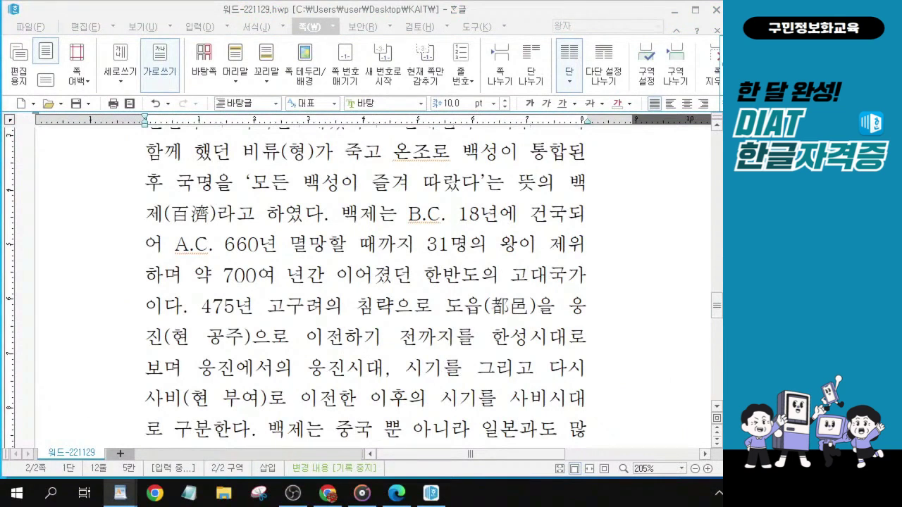
{"action": "left_click", "coordinate": [416, 378]}
{"action": "left_click_drag", "start_coordinate": [316, 367], "coordinate": [388, 378]}
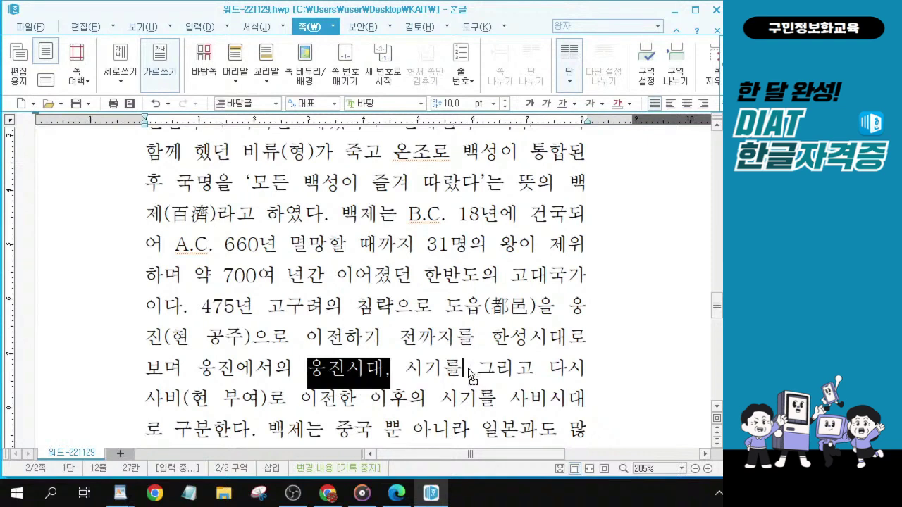
{"action": "left_click_drag", "start_coordinate": [477, 375], "coordinate": [477, 375]}
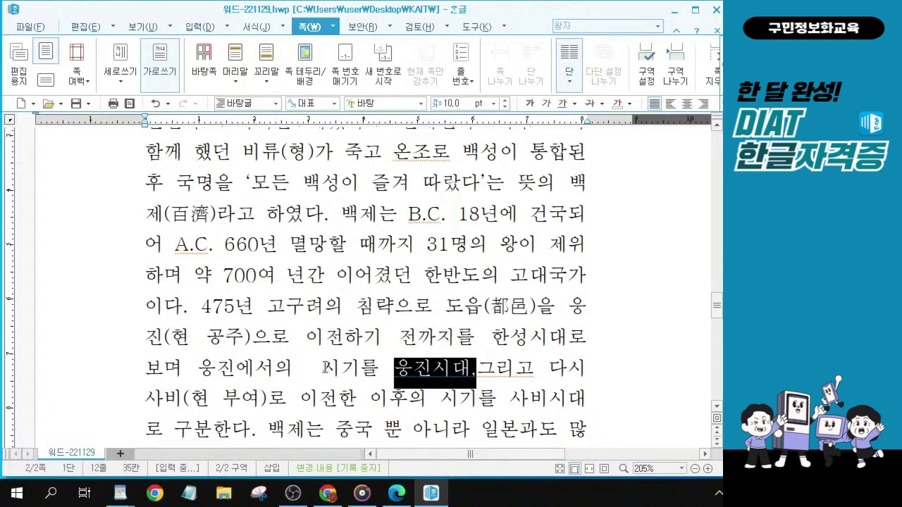
{"action": "left_click", "coordinate": [326, 368]}
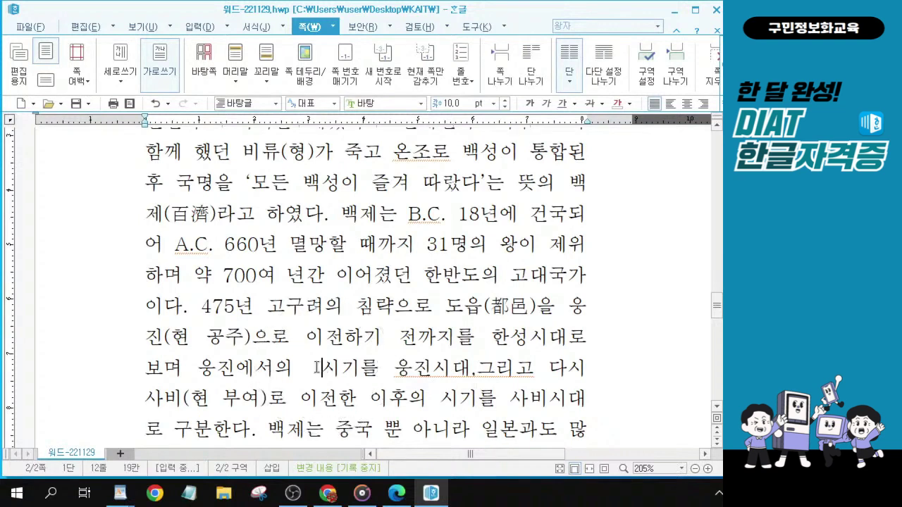
{"action": "key", "text": "BackSpace"}
{"action": "key", "text": "BackSpace"}
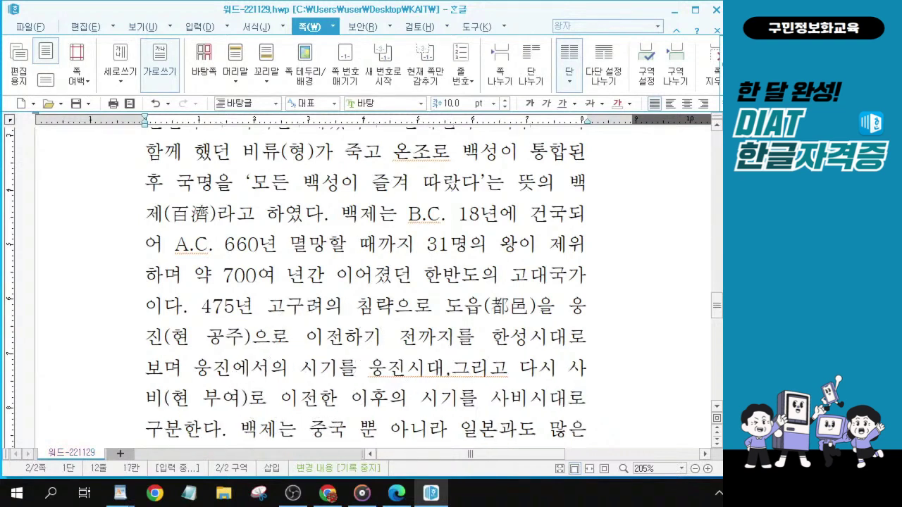
{"action": "left_click", "coordinate": [453, 367]}
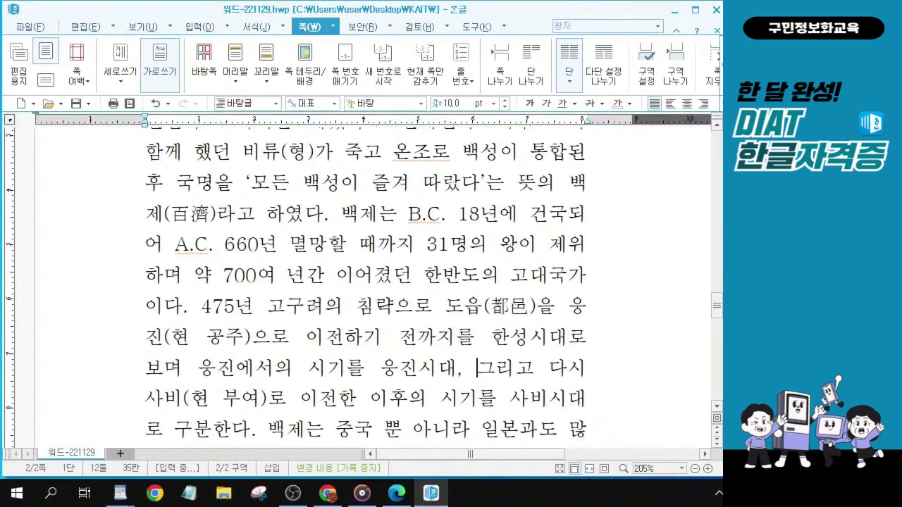
Place the cursor on the empty line above the heading "1. 백제의 역사" on page 2.
{"action": "key", "text": "alt+Tab"}
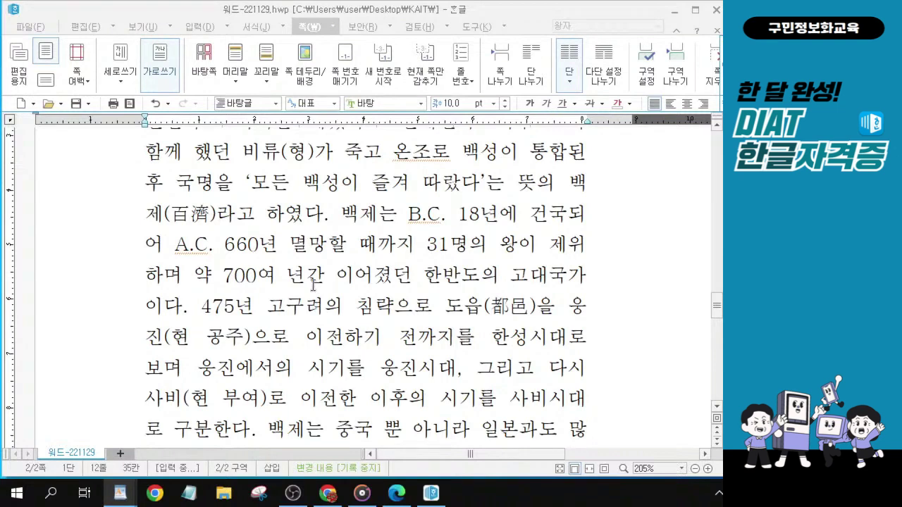
{"action": "scroll", "coordinate": [313, 285], "scroll_direction": "up", "scroll_amount": 5}
{"action": "scroll", "coordinate": [312, 286], "scroll_direction": "down", "scroll_amount": 2}
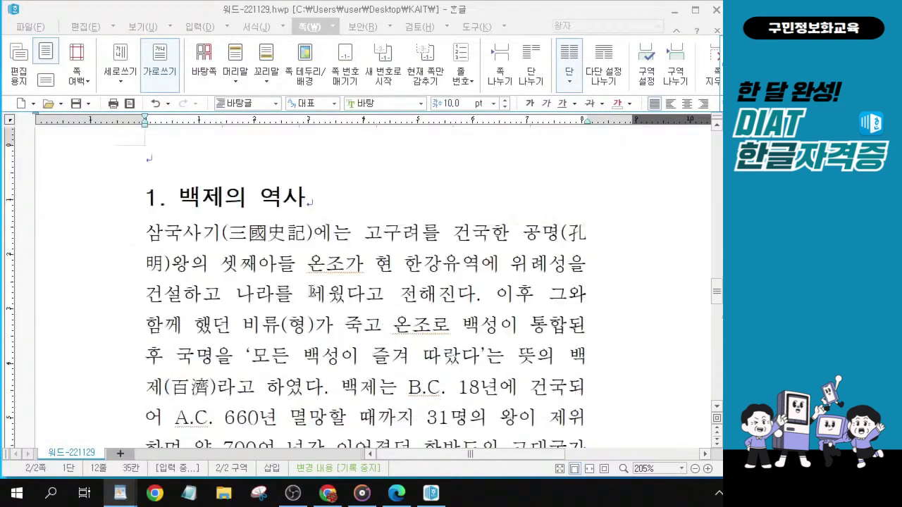
{"action": "left_click", "coordinate": [190, 172]}
{"action": "key", "text": "Return"}
{"action": "left_click", "coordinate": [167, 206]}
{"action": "left_click", "coordinate": [160, 207]}
{"action": "left_click", "coordinate": [161, 208]}
{"action": "left_click", "coordinate": [153, 200]}
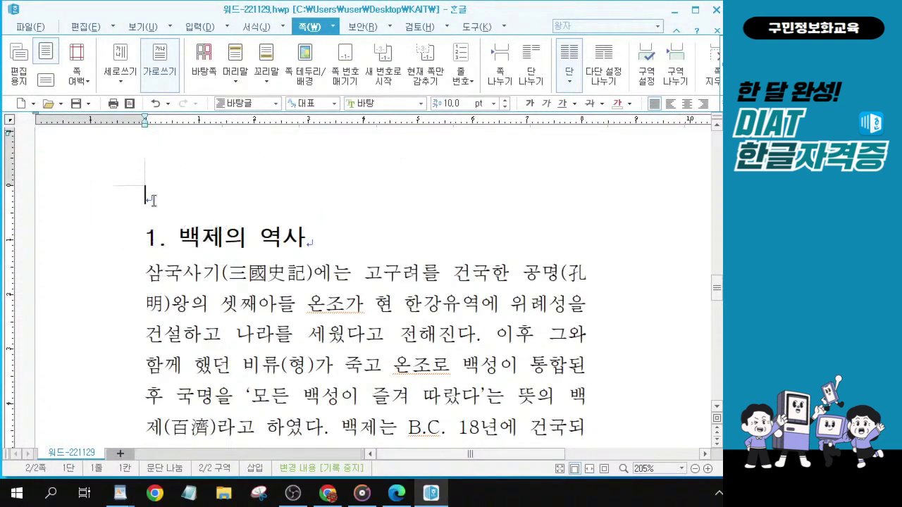
{"action": "left_click", "coordinate": [153, 200]}
{"action": "left_click", "coordinate": [154, 201]}
{"action": "left_click", "coordinate": [153, 200]}
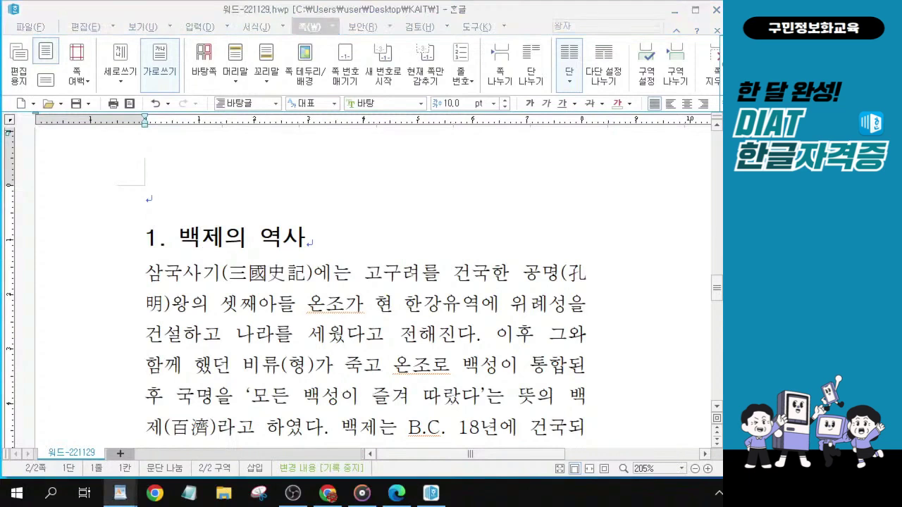
{"action": "left_click", "coordinate": [154, 201]}
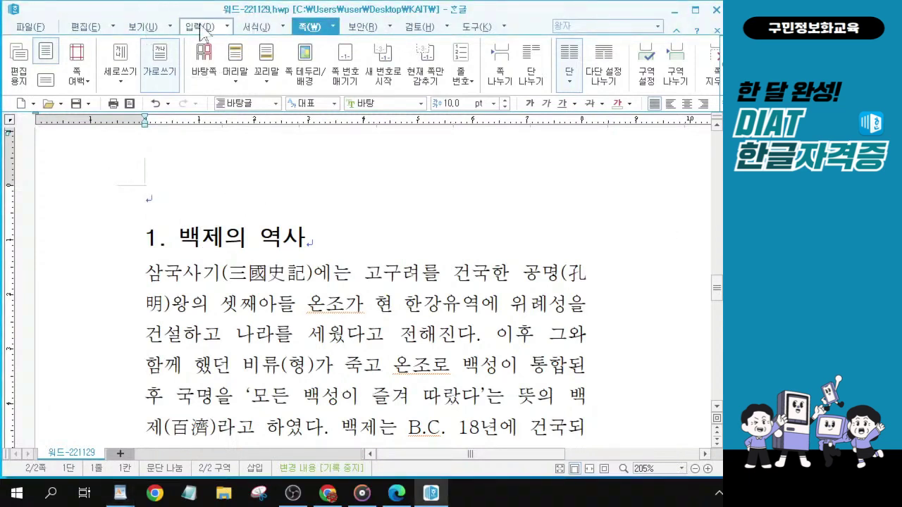
Draw a horizontal text box about 40 mm wide and 10 mm high over the heading "1. 백제의 역사".
{"action": "left_click", "coordinate": [203, 29]}
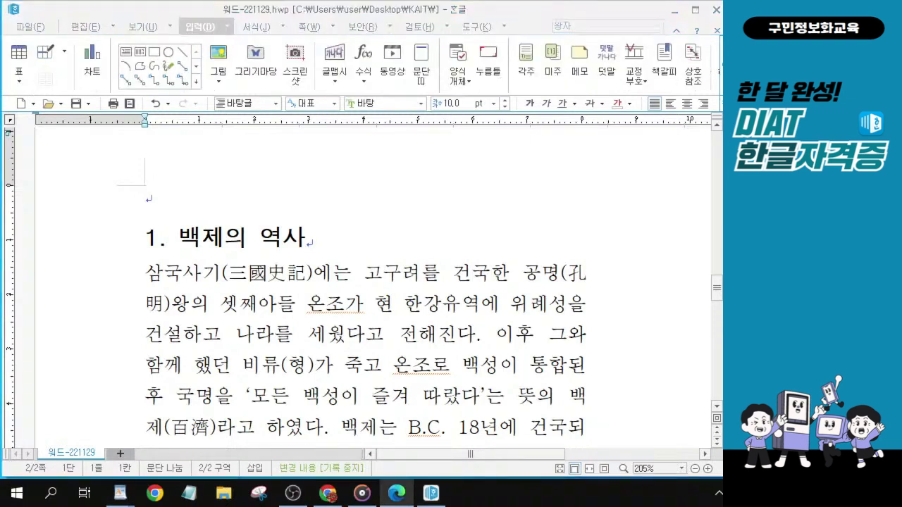
{"action": "left_click", "coordinate": [206, 28]}
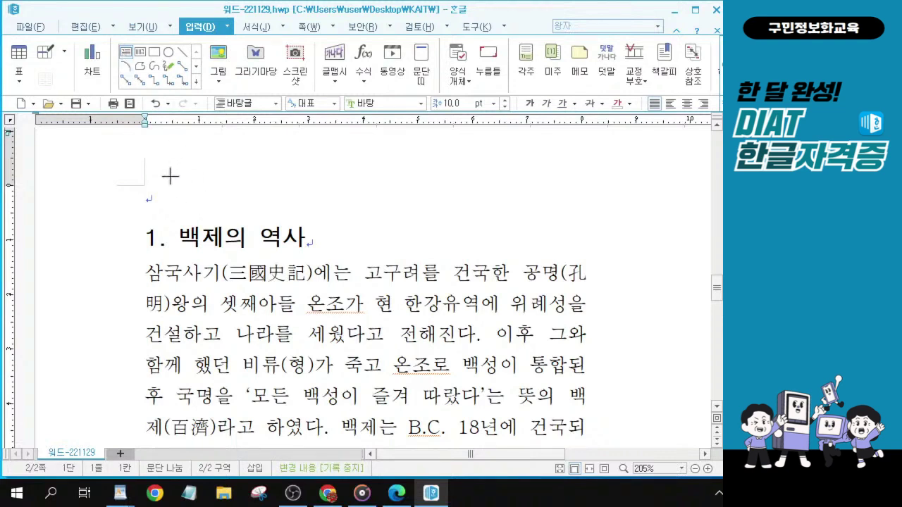
{"action": "left_click_drag", "start_coordinate": [172, 185], "coordinate": [401, 230]}
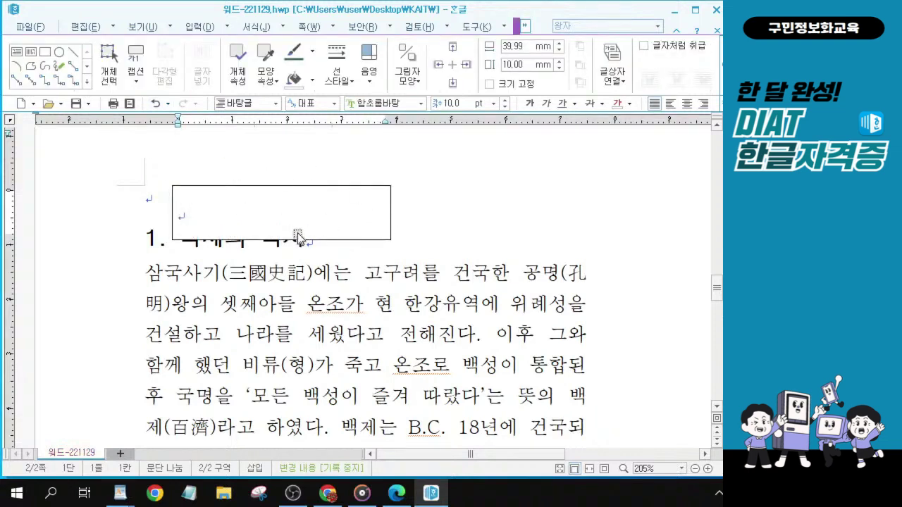
{"action": "key", "text": "ctrl"}
{"action": "key", "text": "ctrl"}
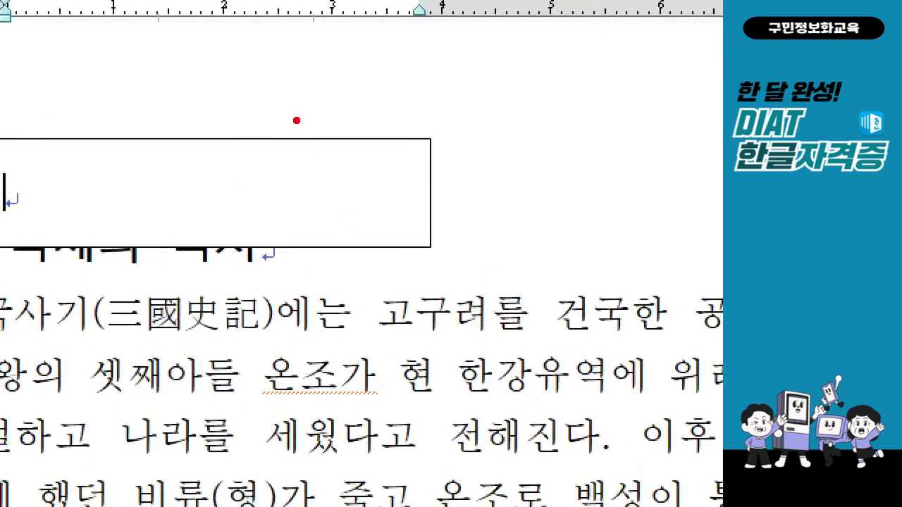
{"action": "left_click_drag", "start_coordinate": [324, 176], "coordinate": [353, 170]}
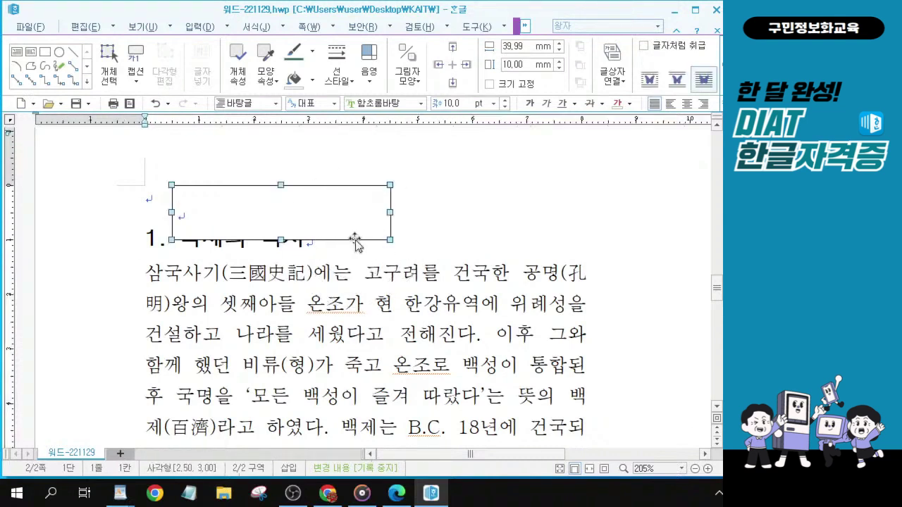
Set the text box's width to 50 mm and height to 12 mm, and have it treated as a character (글자처럼 취급).
{"action": "double_click", "coordinate": [354, 243]}
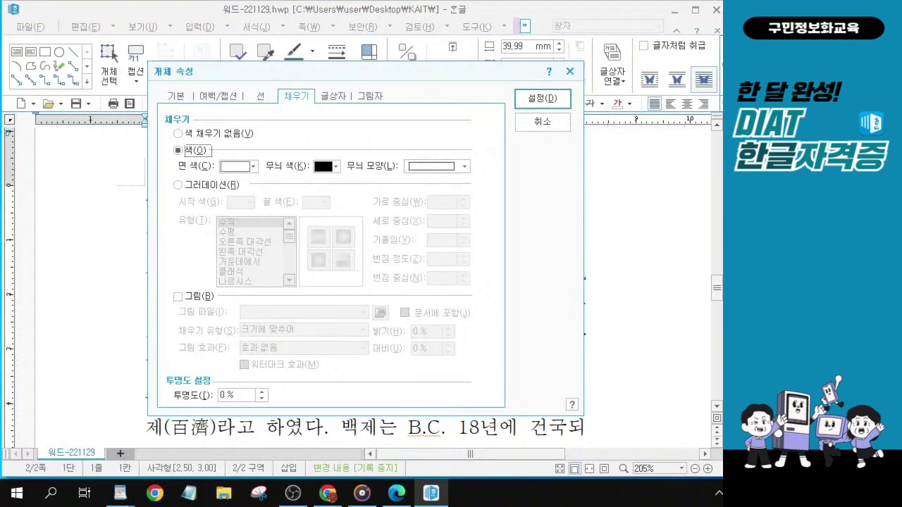
{"action": "left_click_drag", "start_coordinate": [244, 74], "coordinate": [308, 91]}
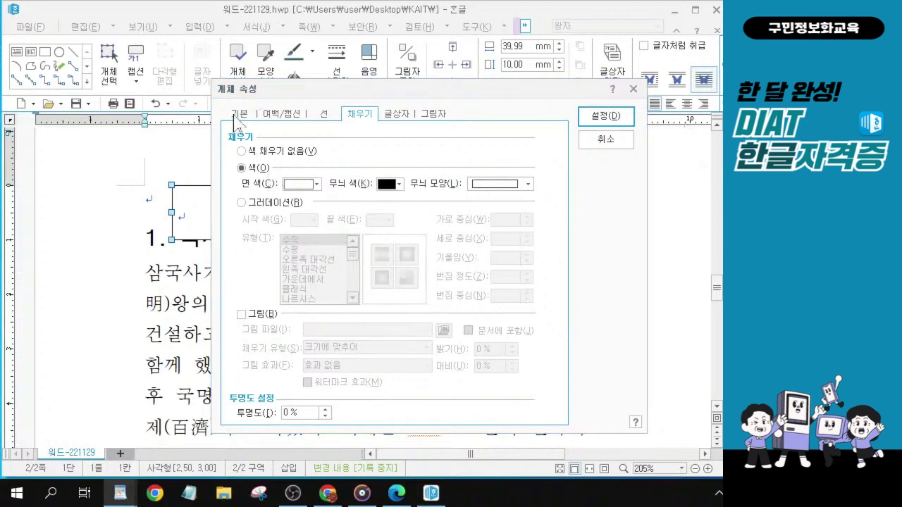
{"action": "left_click", "coordinate": [237, 116]}
{"action": "left_click", "coordinate": [234, 119]}
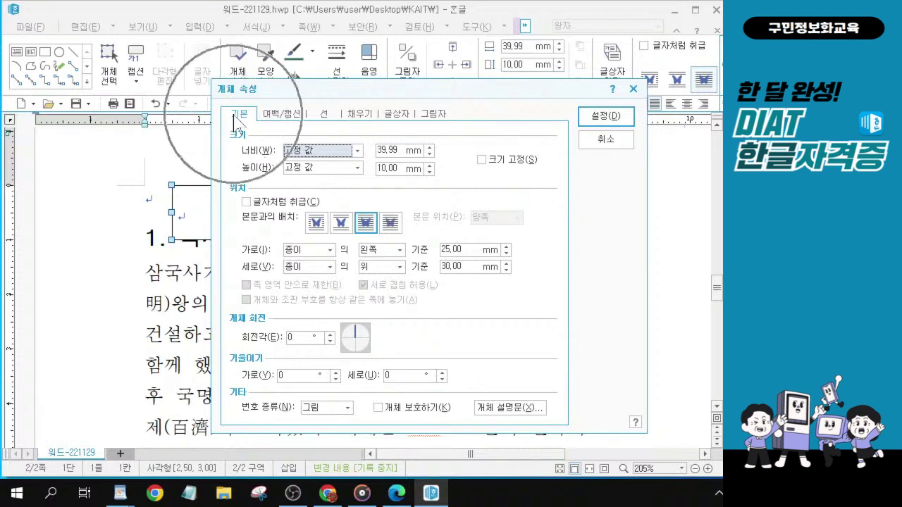
{"action": "left_click", "coordinate": [380, 150]}
{"action": "type", "text": "50"}
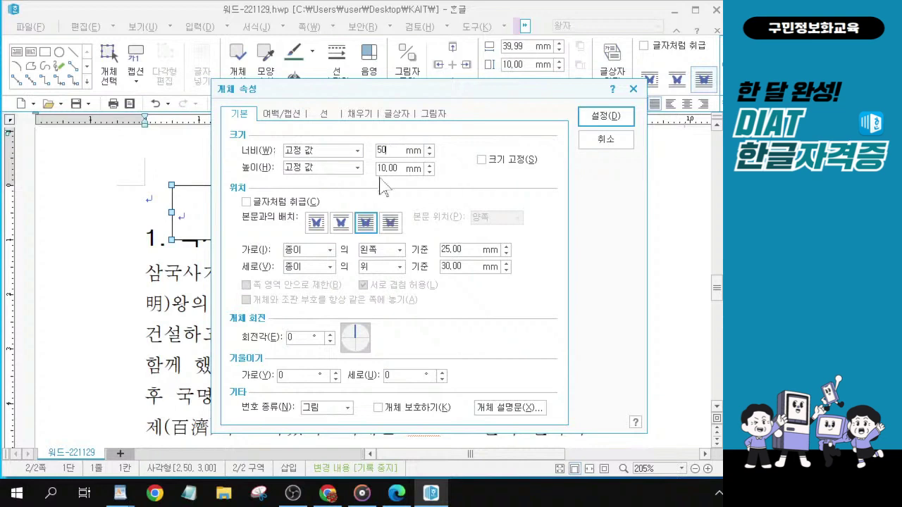
{"action": "key", "text": "Tab"}
{"action": "type", "text": "12"}
{"action": "left_click", "coordinate": [246, 202]}
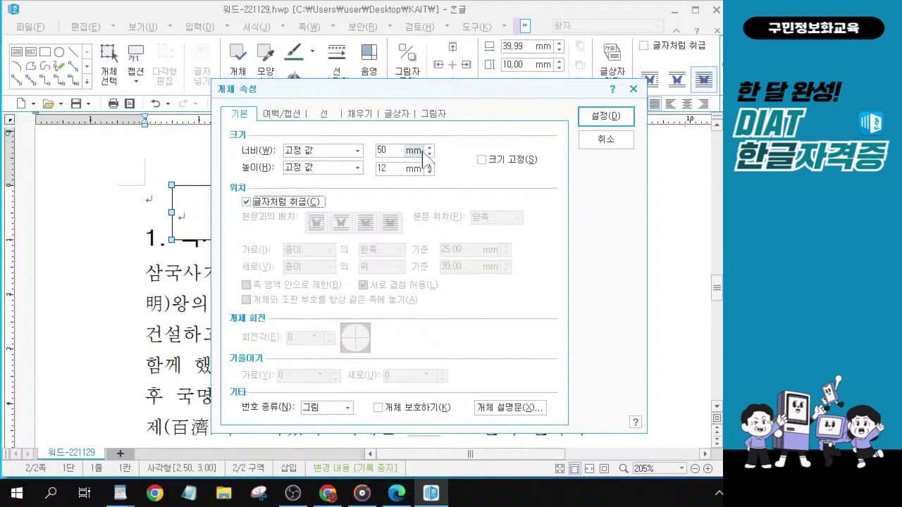
{"action": "key", "text": "alt"}
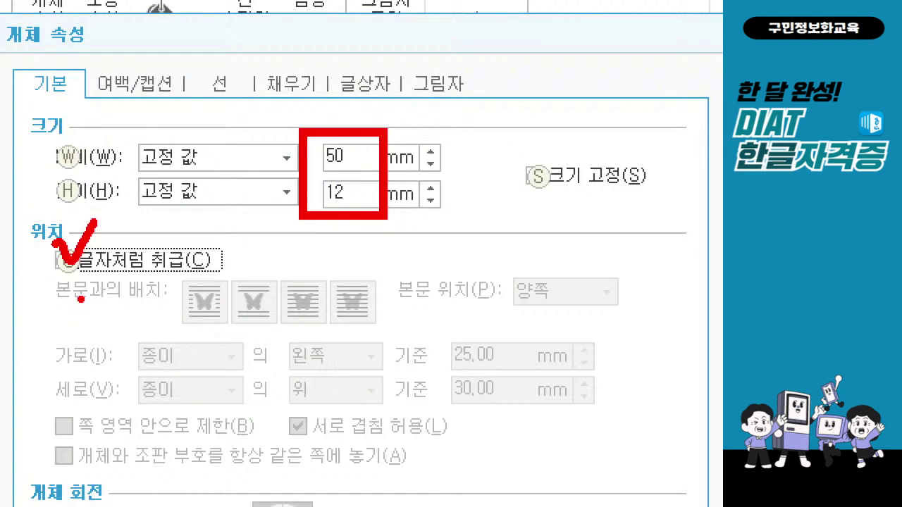
{"action": "mouse_move", "coordinate": [22, 59]}
{"action": "left_mouse_down"}
{"action": "mouse_move", "coordinate": [68, 99]}
{"action": "mouse_move", "coordinate": [94, 99]}
{"action": "left_mouse_up"}
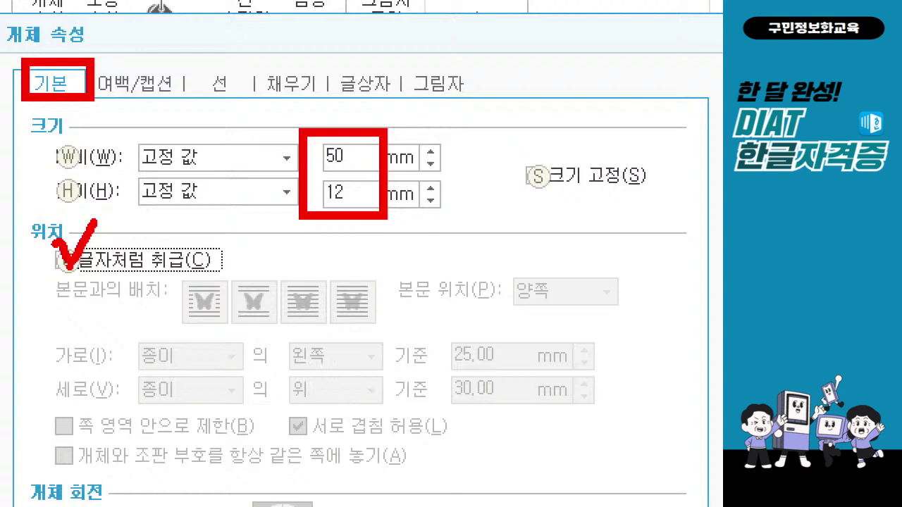
{"action": "mouse_move", "coordinate": [232, 102]}
{"action": "left_mouse_down"}
{"action": "mouse_move", "coordinate": [198, 104]}
{"action": "mouse_move", "coordinate": [178, 60]}
{"action": "mouse_move", "coordinate": [262, 55]}
{"action": "mouse_move", "coordinate": [256, 93]}
{"action": "mouse_move", "coordinate": [238, 105]}
{"action": "mouse_move", "coordinate": [243, 114]}
{"action": "left_mouse_up"}
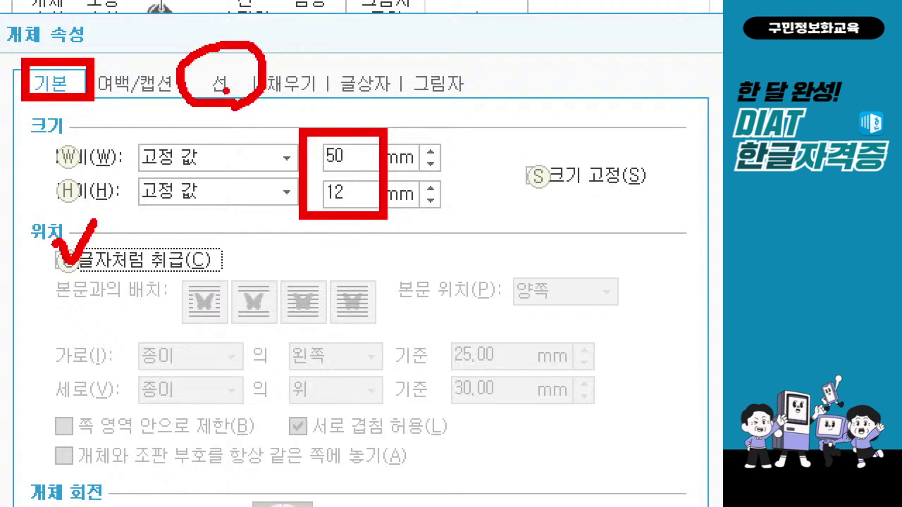
{"action": "key", "text": "Escape"}
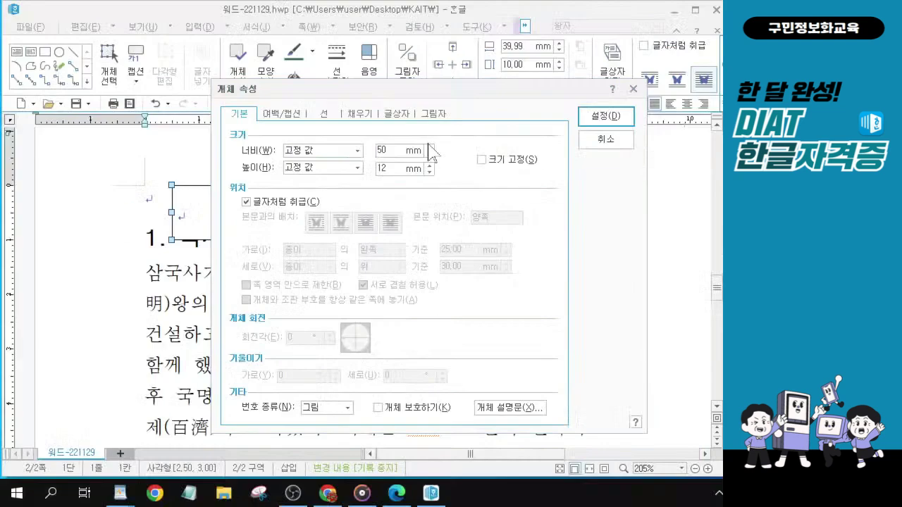
Give the text box a thin double-line outline and semicircular (반원) corners.
{"action": "left_click", "coordinate": [324, 115]}
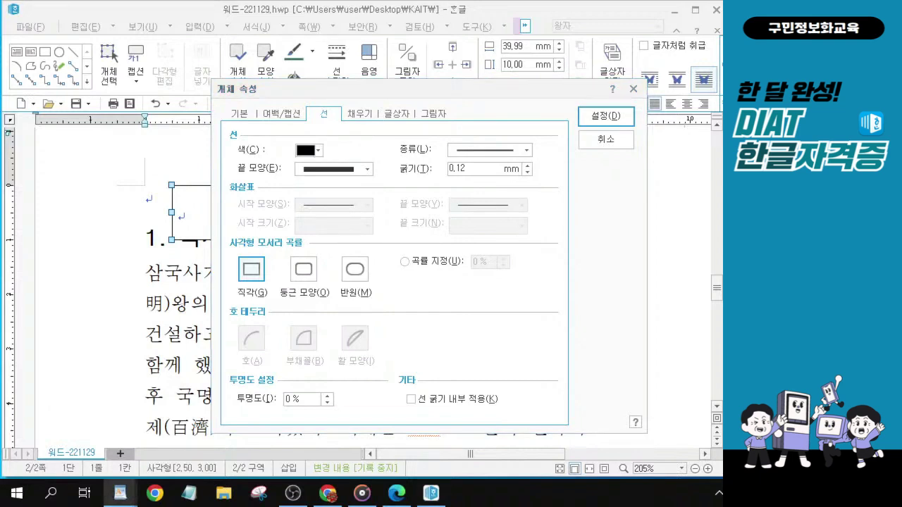
{"action": "left_click", "coordinate": [527, 150]}
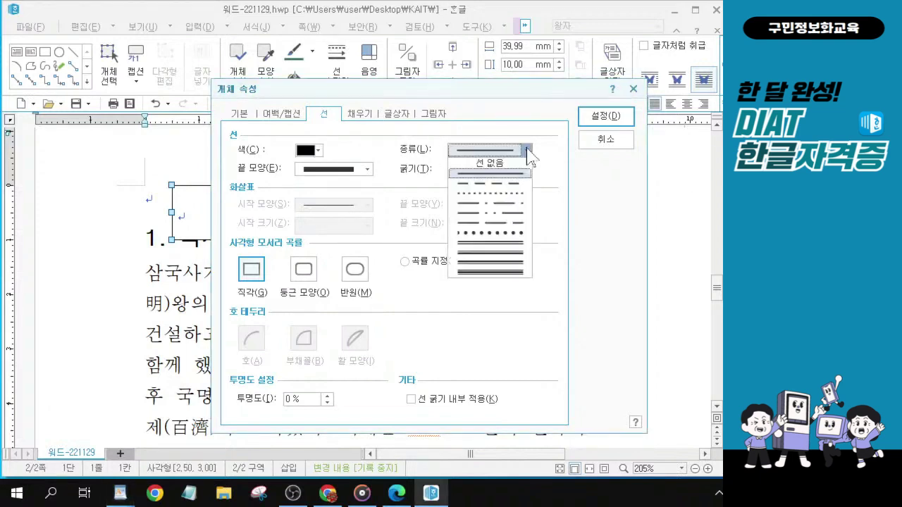
{"action": "left_click", "coordinate": [527, 150]}
{"action": "left_click", "coordinate": [527, 150]}
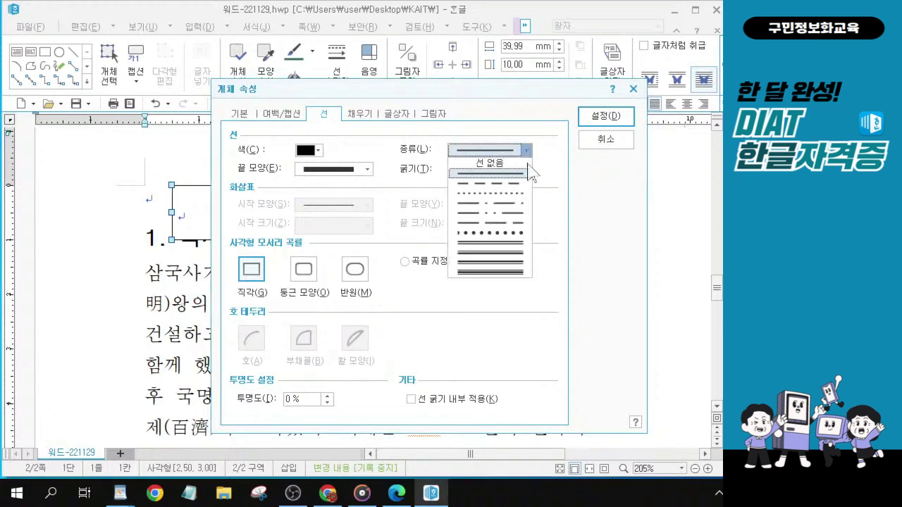
{"action": "left_click", "coordinate": [522, 248]}
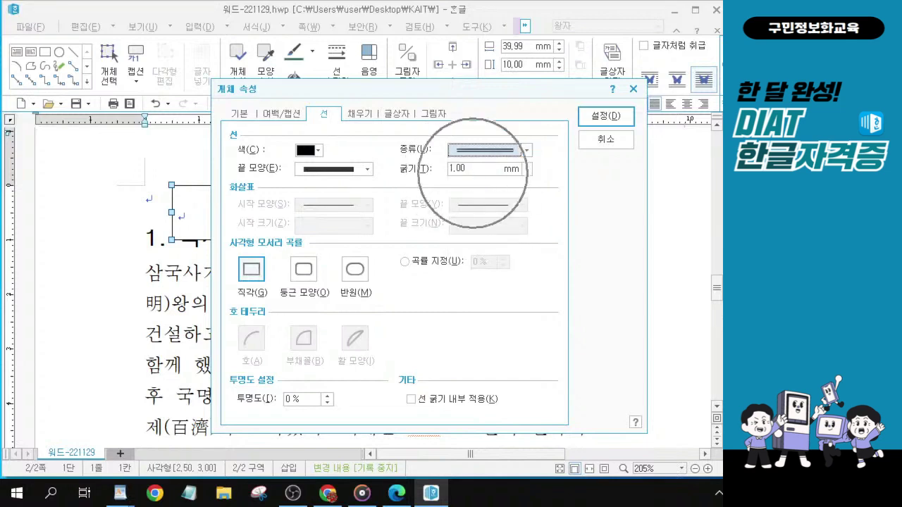
{"action": "left_click", "coordinate": [352, 276]}
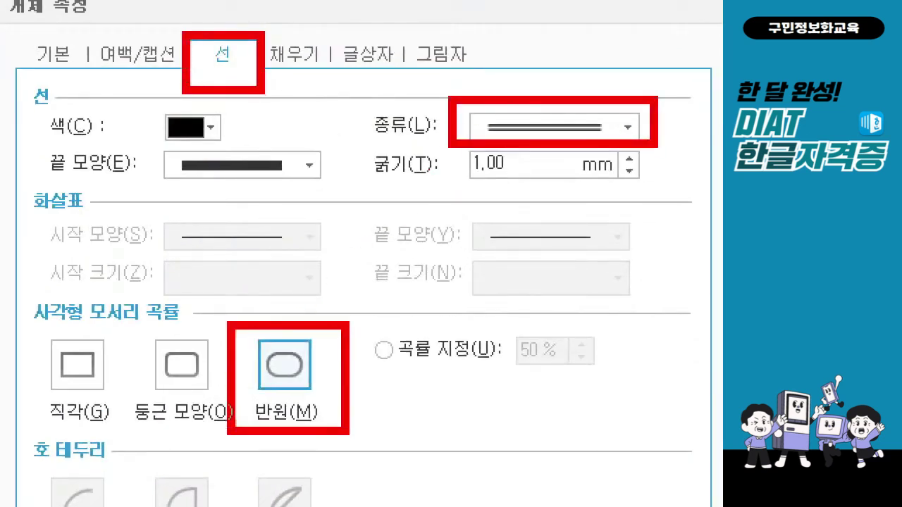
{"action": "left_click_drag", "start_coordinate": [462, 189], "coordinate": [513, 189]}
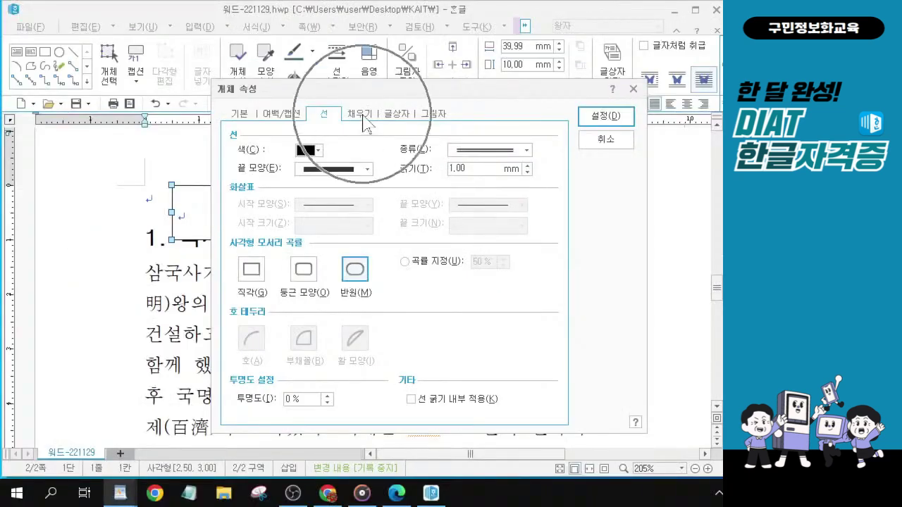
Fill the text box with a solid colour of RGB 255, 207, 27 and apply the object properties.
{"action": "left_click", "coordinate": [363, 117]}
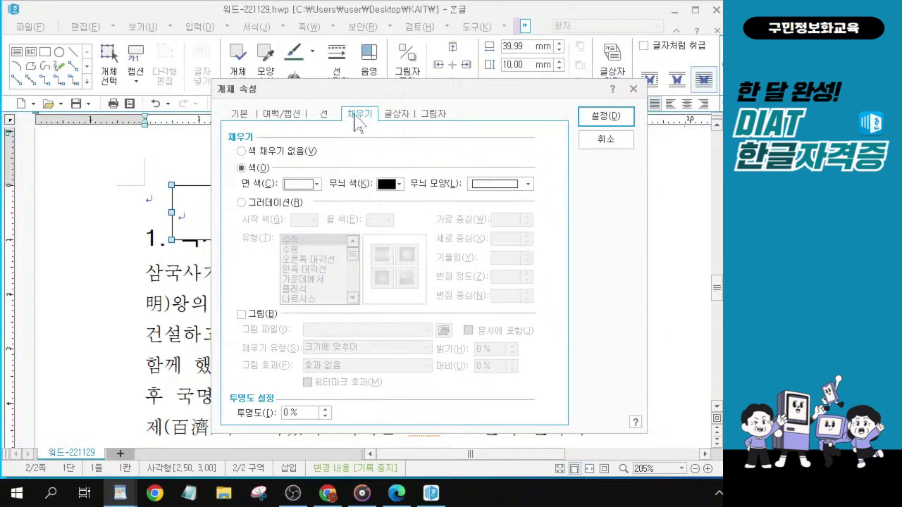
{"action": "left_click", "coordinate": [318, 184]}
{"action": "left_click", "coordinate": [318, 184]}
{"action": "left_click", "coordinate": [318, 184]}
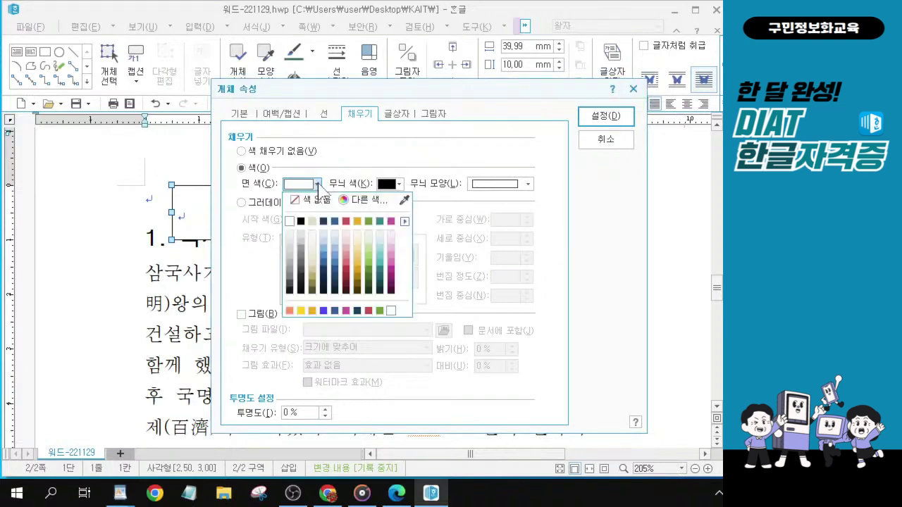
{"action": "left_click", "coordinate": [362, 201]}
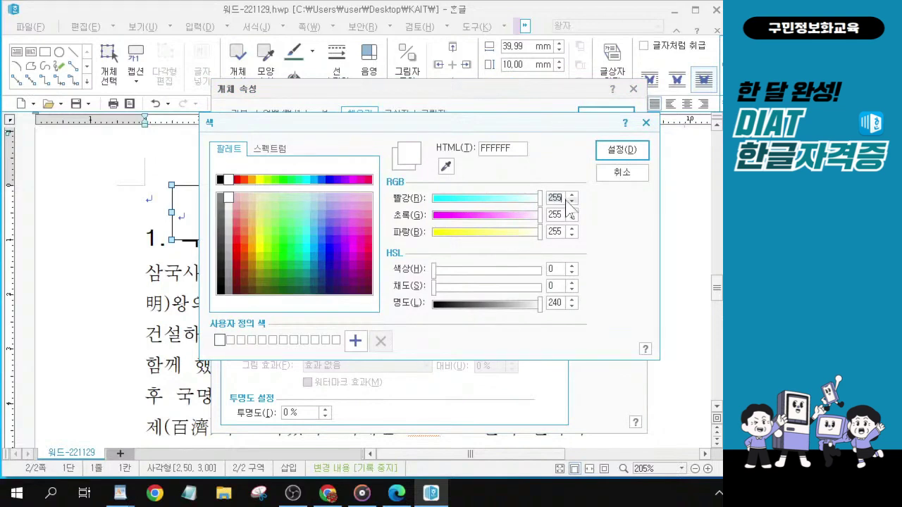
{"action": "key", "text": "Tab"}
{"action": "type", "text": "207"}
{"action": "key", "text": "Tab"}
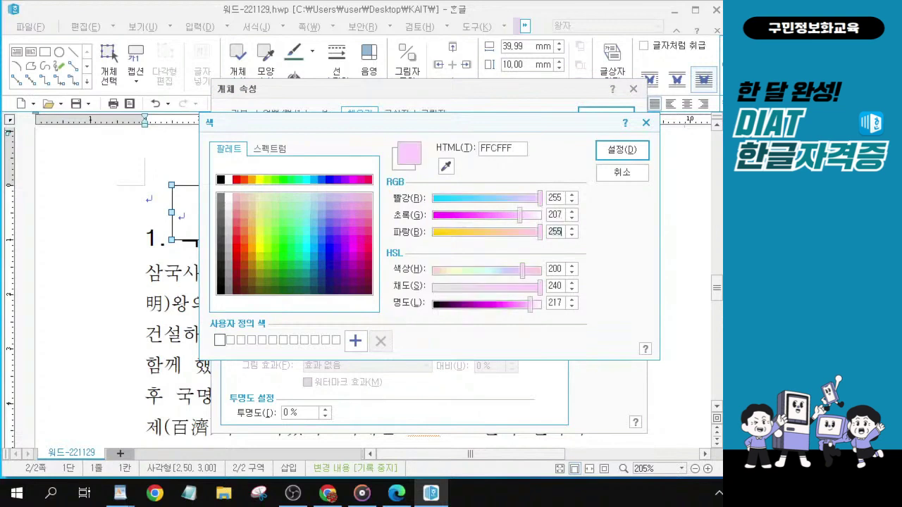
{"action": "type", "text": "3"}
{"action": "key", "text": "BackSpace"}
{"action": "type", "text": "27"}
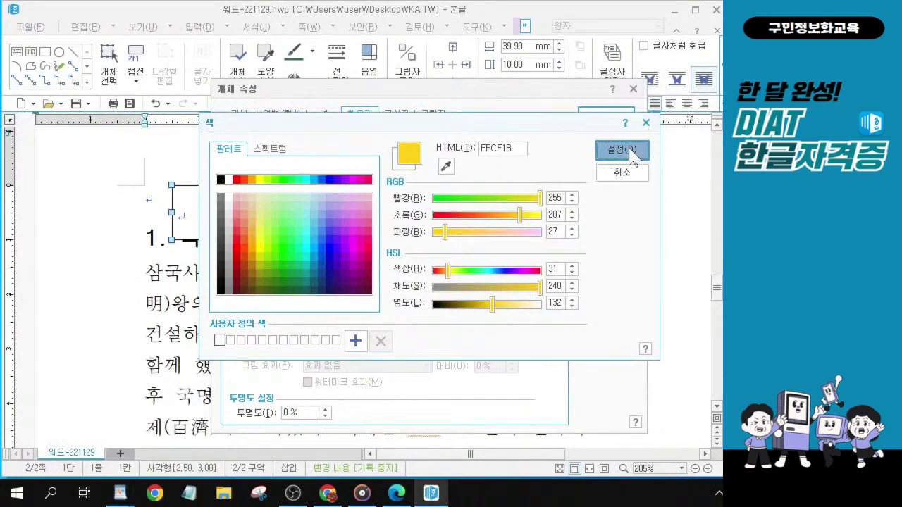
{"action": "left_click", "coordinate": [631, 152]}
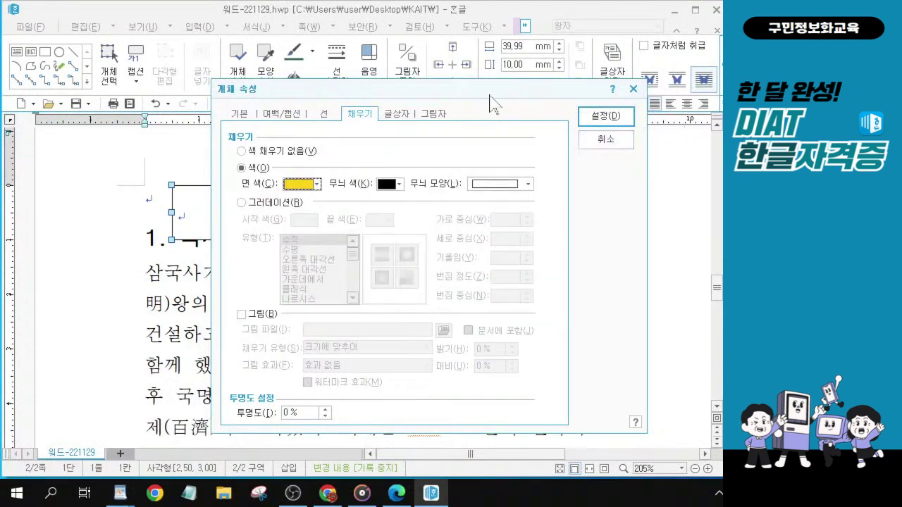
{"action": "left_click", "coordinate": [607, 117]}
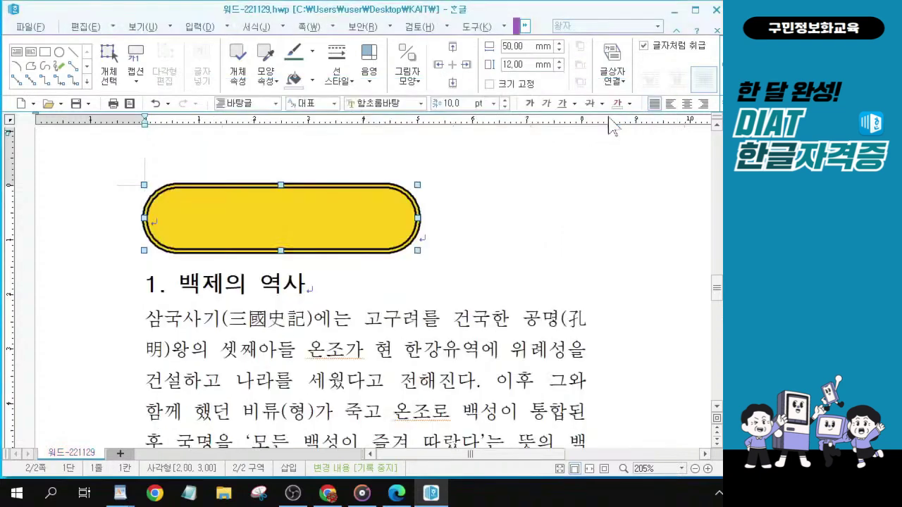
Centre the line that holds the yellow text box above the heading "1. 백제의 역사".
{"action": "left_click", "coordinate": [443, 231]}
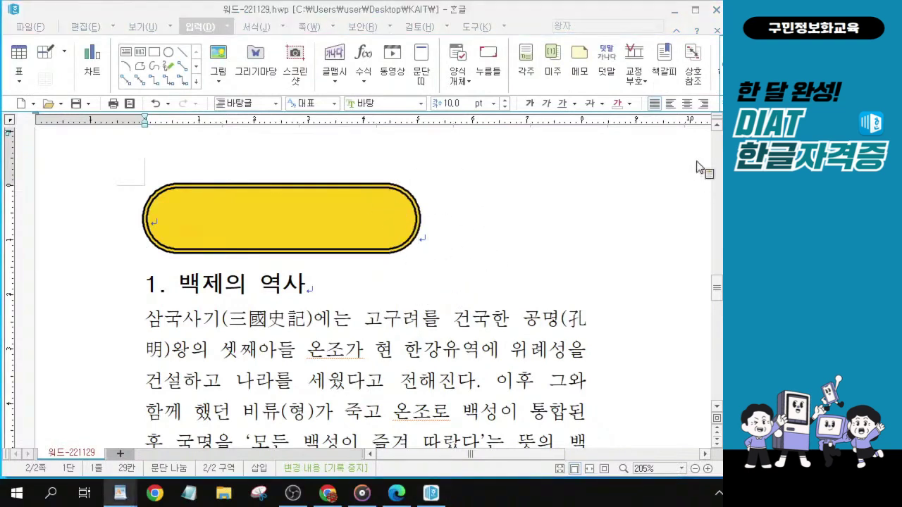
{"action": "left_click", "coordinate": [687, 103]}
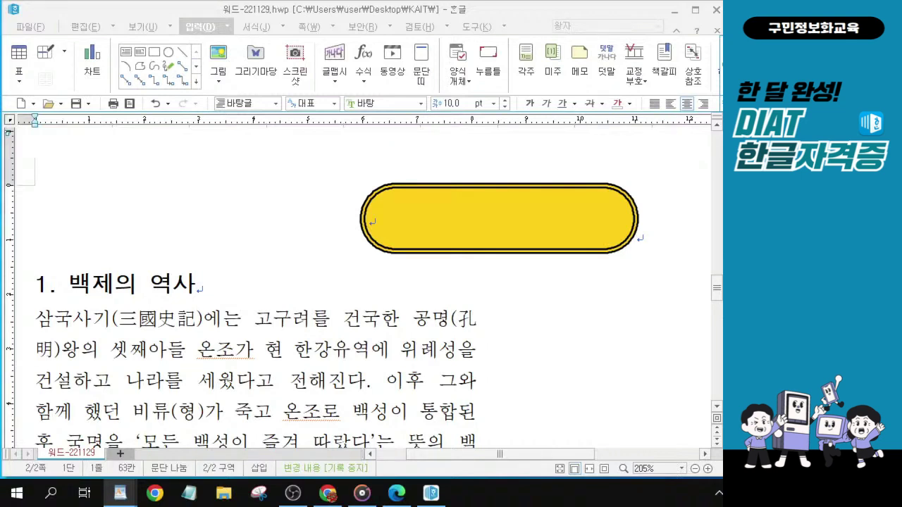
Set the font inside the yellow text box to 궁서체 at 17 pt.
{"action": "left_click", "coordinate": [387, 216]}
{"action": "left_click", "coordinate": [388, 222]}
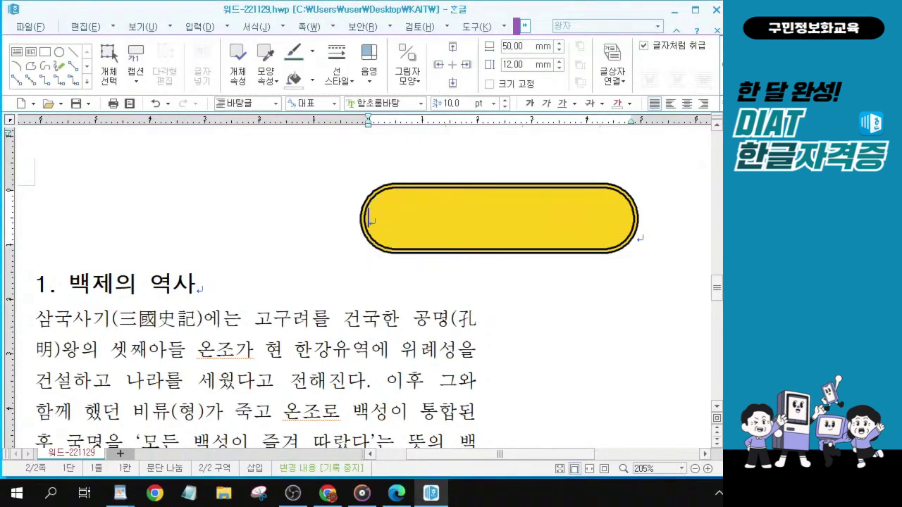
{"action": "left_click", "coordinate": [382, 103]}
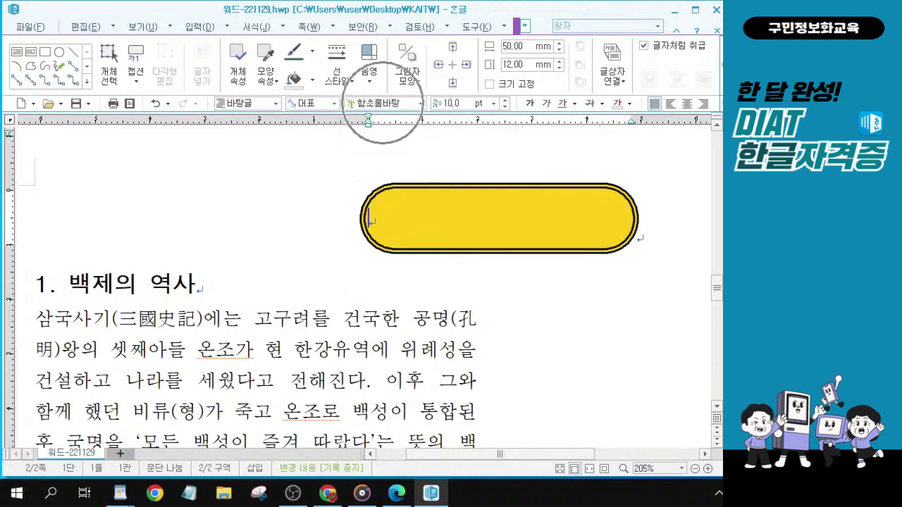
{"action": "left_click", "coordinate": [382, 103]}
{"action": "type", "text": "구ㅇ"}
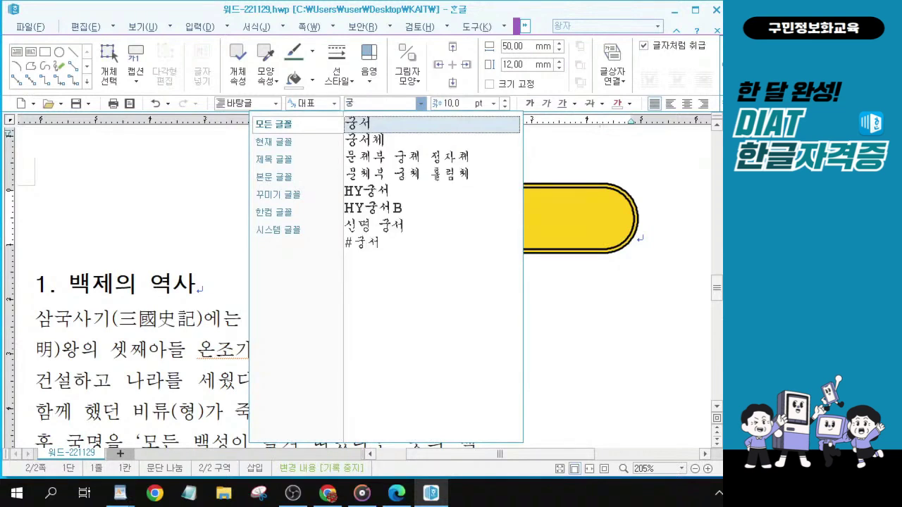
{"action": "left_click", "coordinate": [398, 142]}
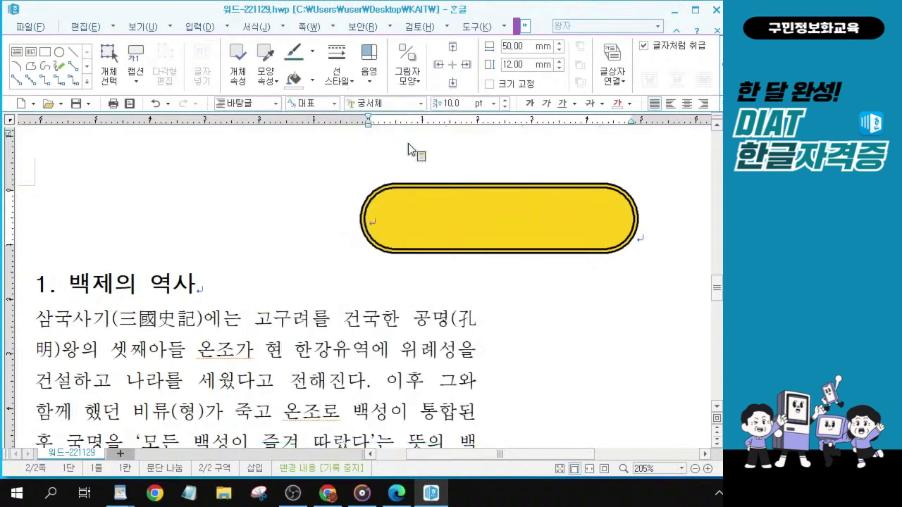
{"action": "left_click", "coordinate": [451, 103]}
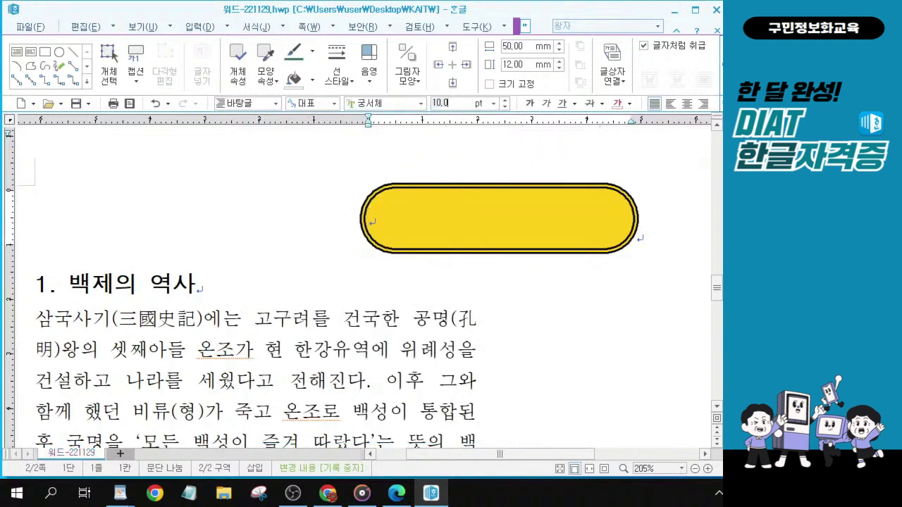
{"action": "type", "text": "17"}
{"action": "key", "text": "Return"}
{"action": "left_click", "coordinate": [458, 99]}
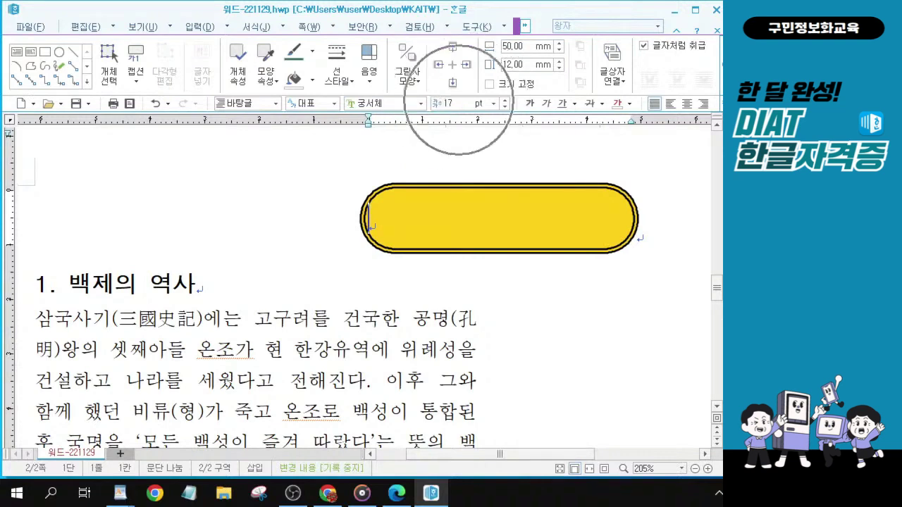
Centre the paragraph inside the text box and enter the title "백제의 역사".
{"action": "left_click", "coordinate": [687, 104]}
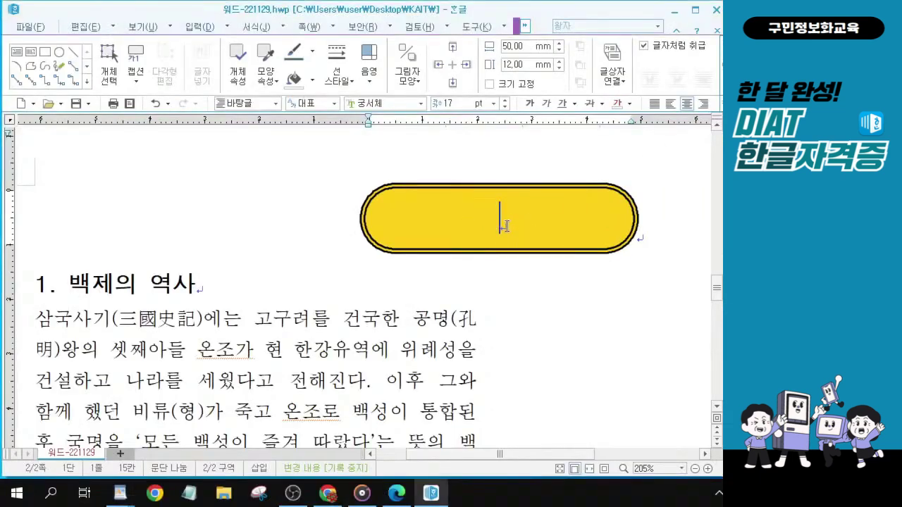
{"action": "type", "text": "백제의 역사"}
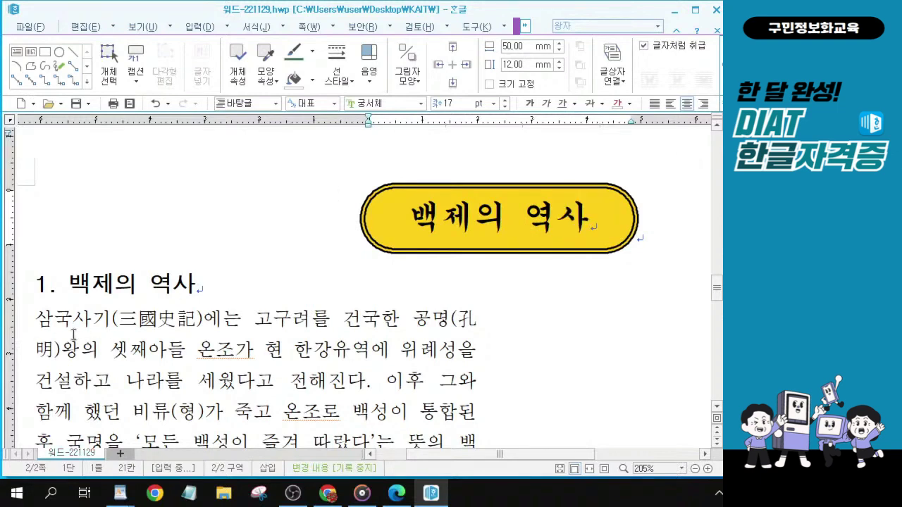
{"action": "left_click", "coordinate": [433, 236]}
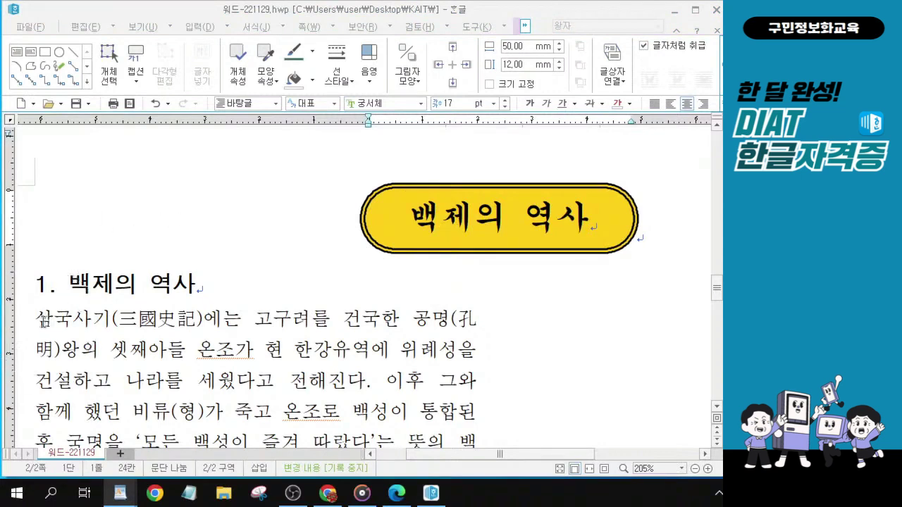
Place the cursor before "삼국사기" at the start of the first body paragraph and start inserting a picture (그림 넣기).
{"action": "left_click", "coordinate": [39, 319]}
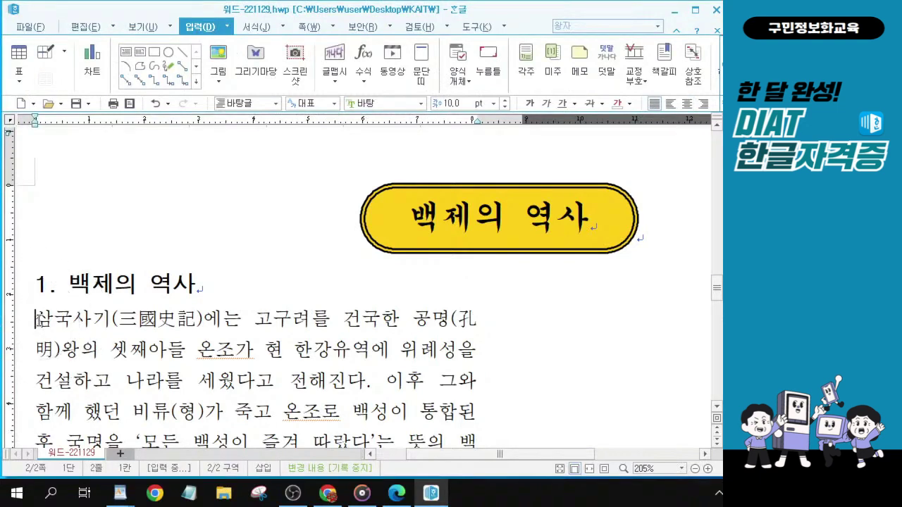
{"action": "left_click", "coordinate": [38, 321]}
{"action": "left_click", "coordinate": [39, 321]}
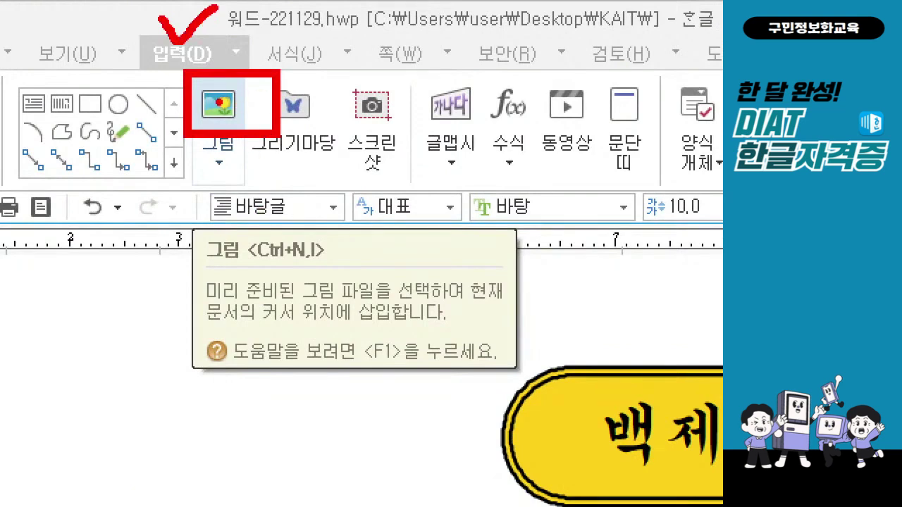
{"action": "left_click", "coordinate": [220, 107]}
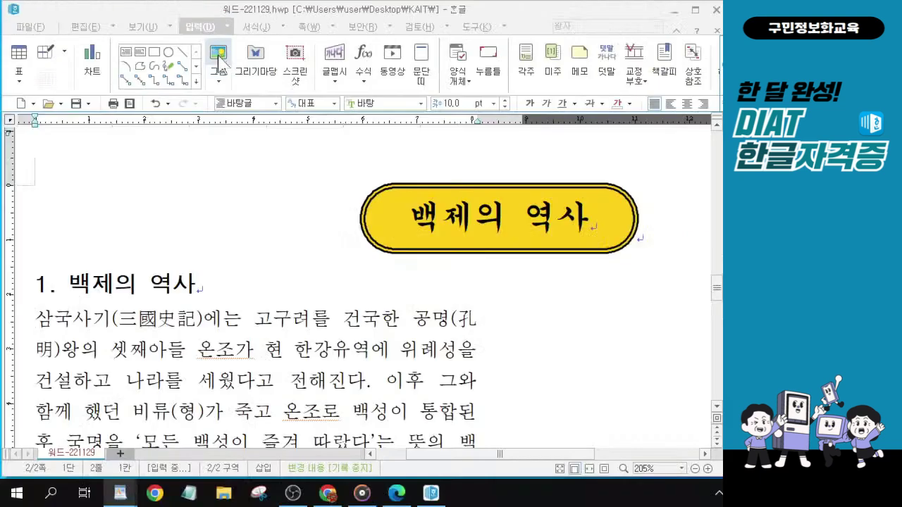
{"action": "left_click", "coordinate": [38, 320]}
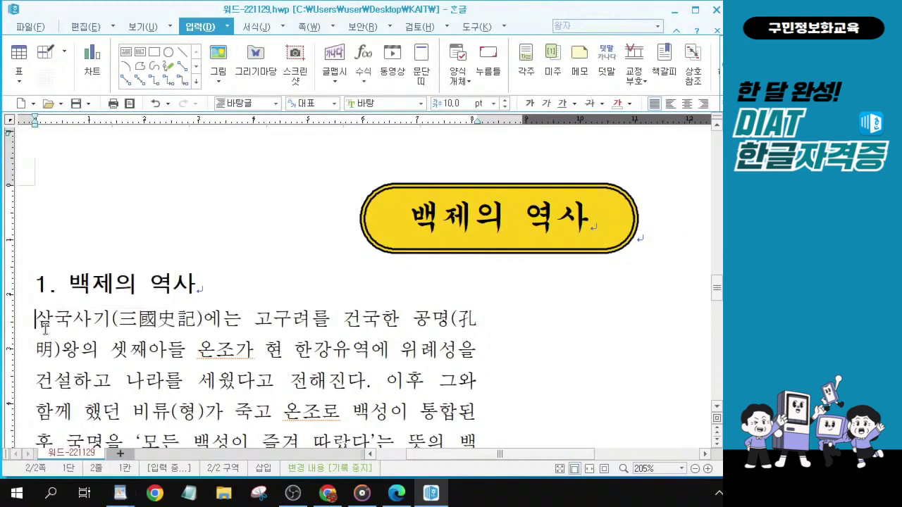
{"action": "left_click", "coordinate": [220, 56]}
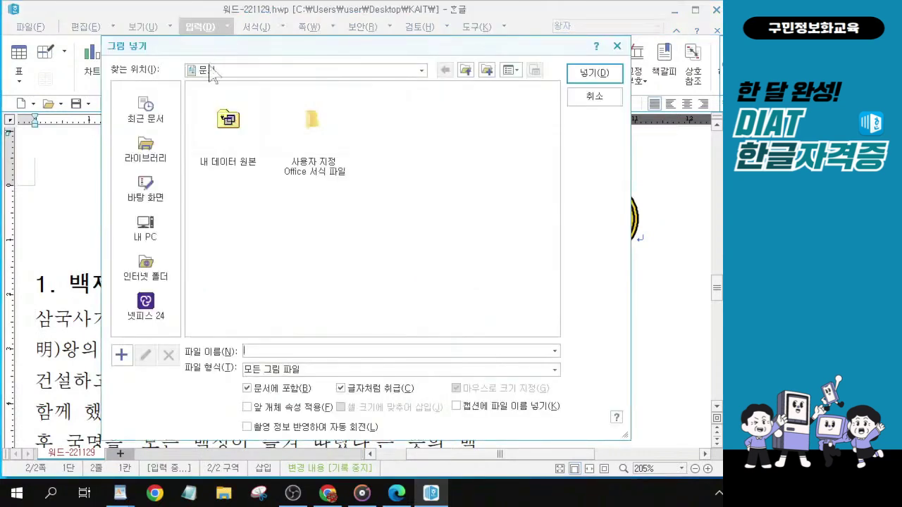
Browse to the KAIT folder on the desktop for the picture to insert.
{"action": "left_click", "coordinate": [157, 198]}
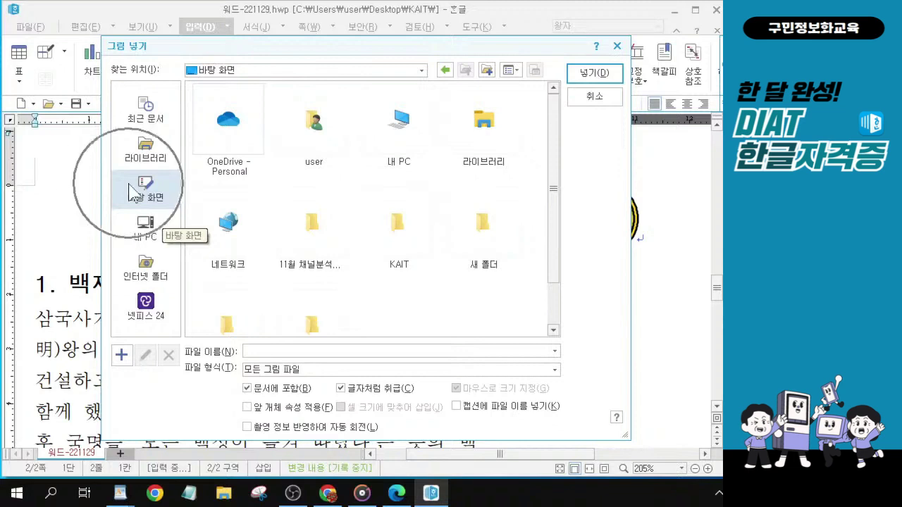
{"action": "left_click", "coordinate": [397, 226]}
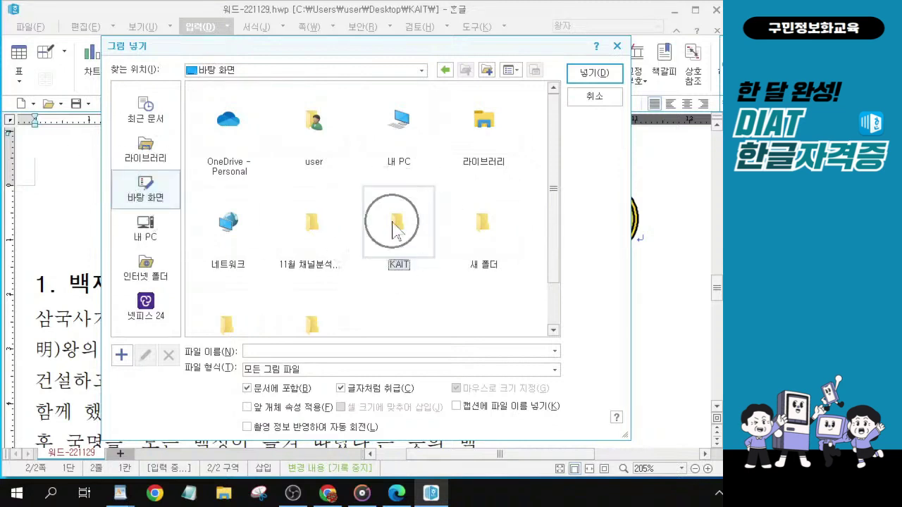
{"action": "left_click_drag", "start_coordinate": [557, 256], "coordinate": [556, 306]}
{"action": "left_click", "coordinate": [396, 167]}
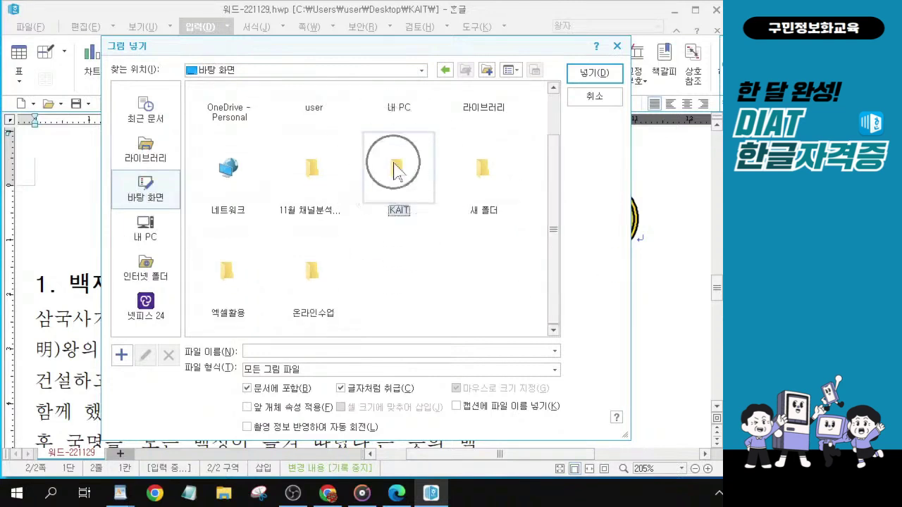
{"action": "left_click", "coordinate": [396, 169]}
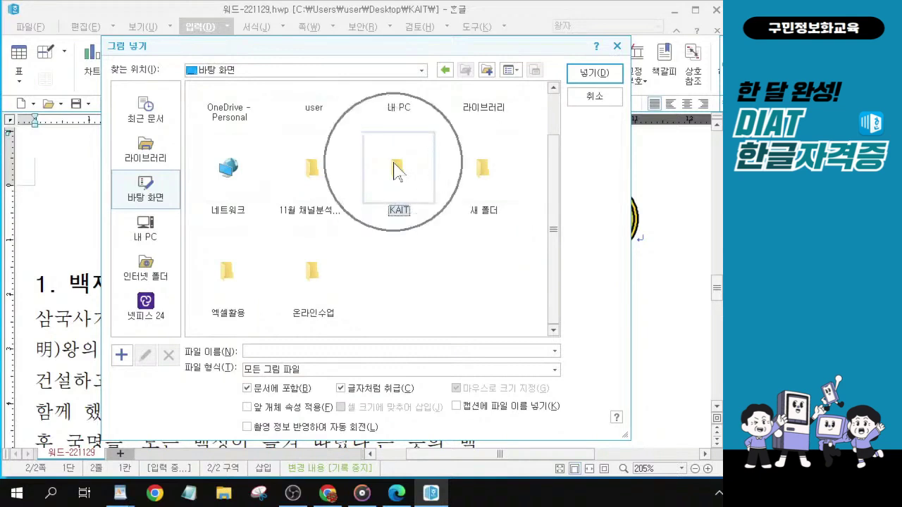
{"action": "double_click", "coordinate": [396, 169]}
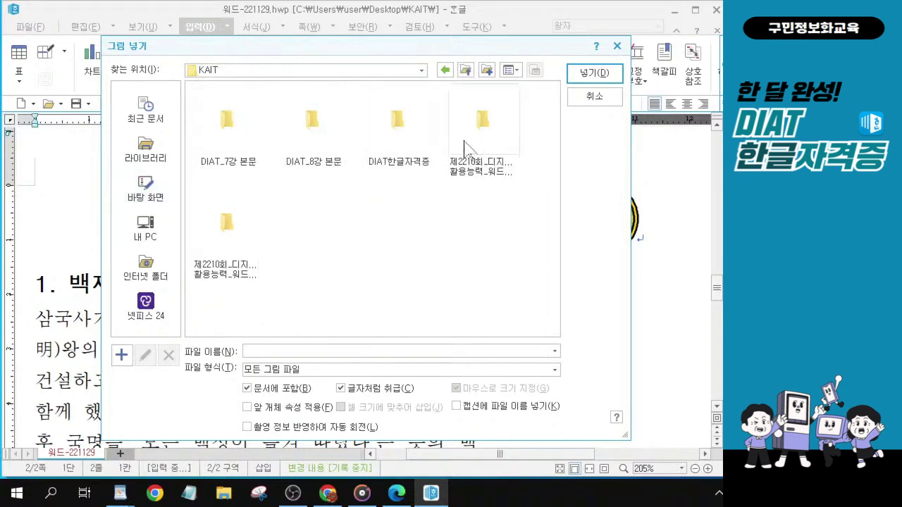
Open the folder 제2210회_디지털정보활용능력_워드프로세서_B형 and its subfolder, and select the picture file 그림B.
{"action": "left_click", "coordinate": [222, 248]}
{"action": "left_click", "coordinate": [244, 240]}
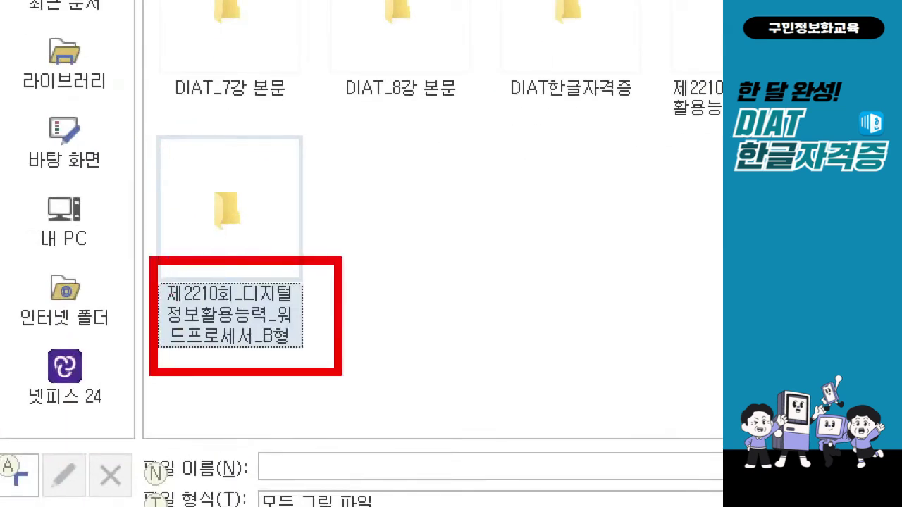
{"action": "left_click", "coordinate": [274, 301]}
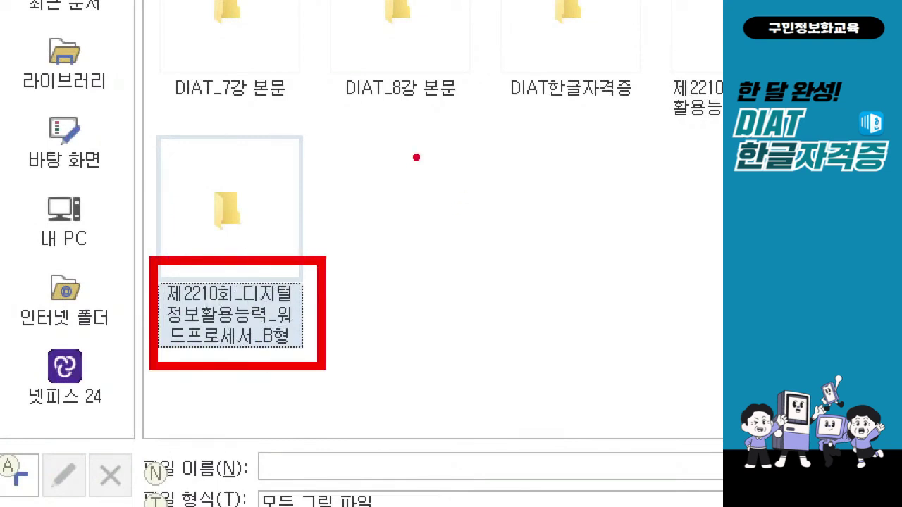
{"action": "left_click_drag", "start_coordinate": [201, 164], "coordinate": [273, 140]}
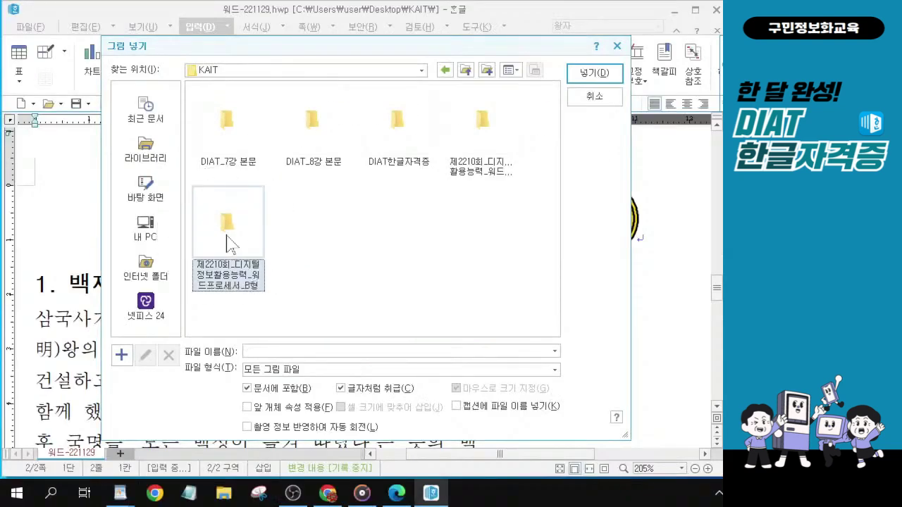
{"action": "double_click", "coordinate": [227, 233]}
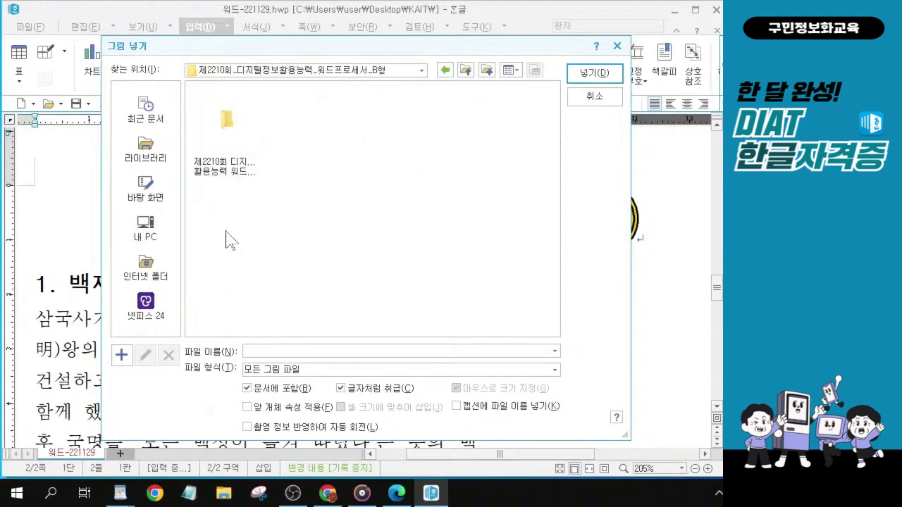
{"action": "left_click", "coordinate": [234, 144]}
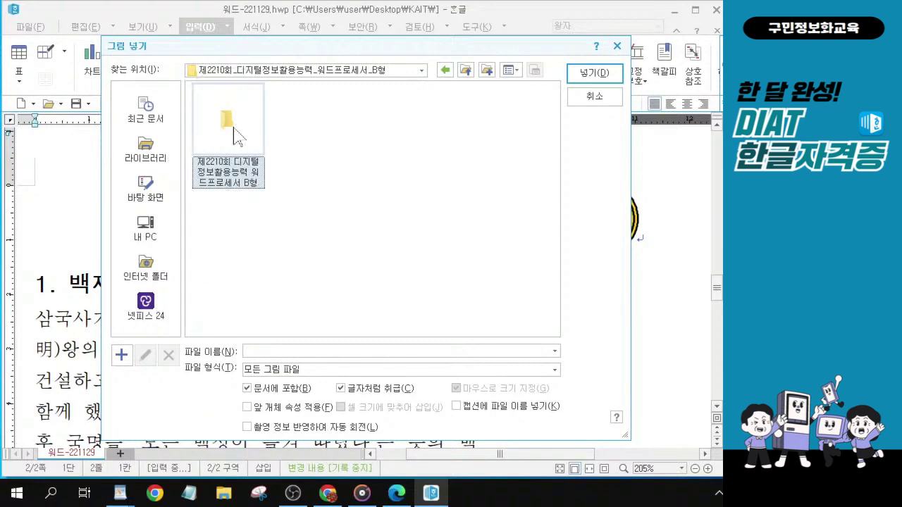
{"action": "double_click", "coordinate": [234, 136]}
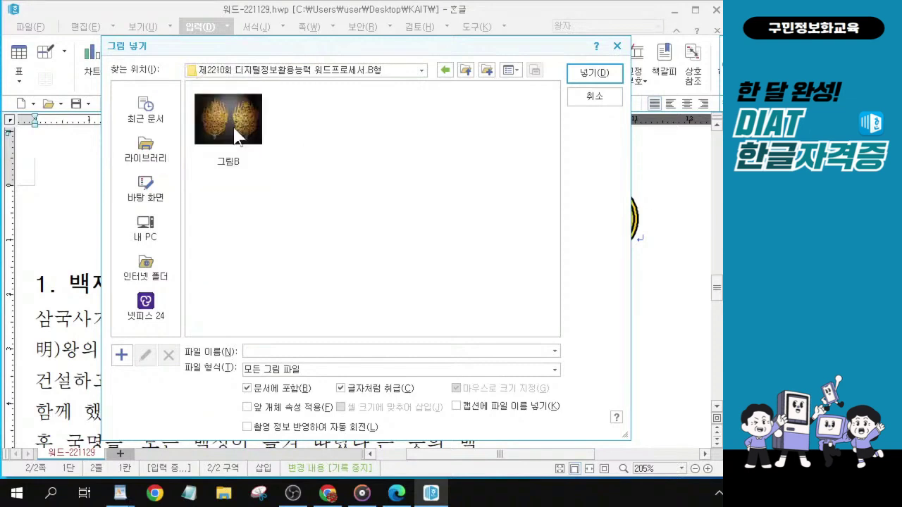
{"action": "left_click", "coordinate": [235, 136]}
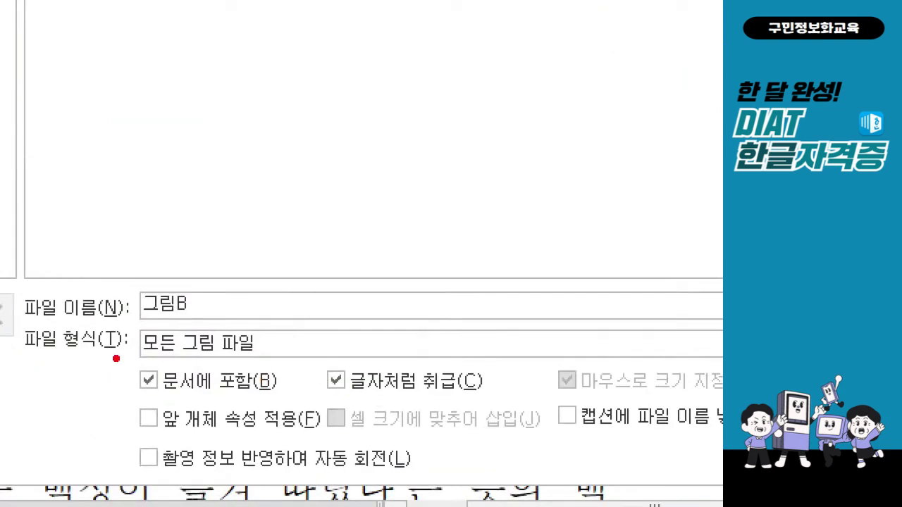
Insert the selected picture 그림B before "삼국사기" at the start of the first body paragraph.
{"action": "mouse_move", "coordinate": [300, 351]}
{"action": "left_mouse_down"}
{"action": "mouse_move", "coordinate": [308, 373]}
{"action": "mouse_move", "coordinate": [512, 407]}
{"action": "left_mouse_up"}
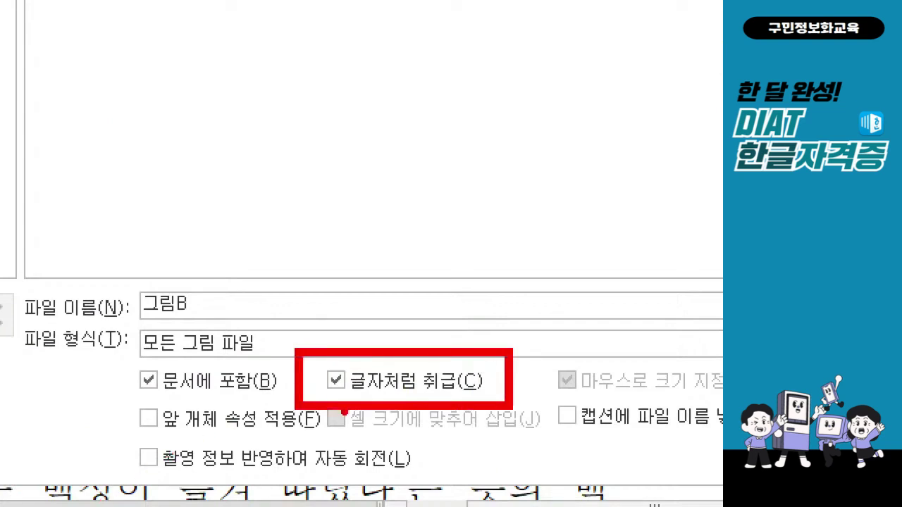
{"action": "left_click_drag", "start_coordinate": [133, 398], "coordinate": [176, 399]}
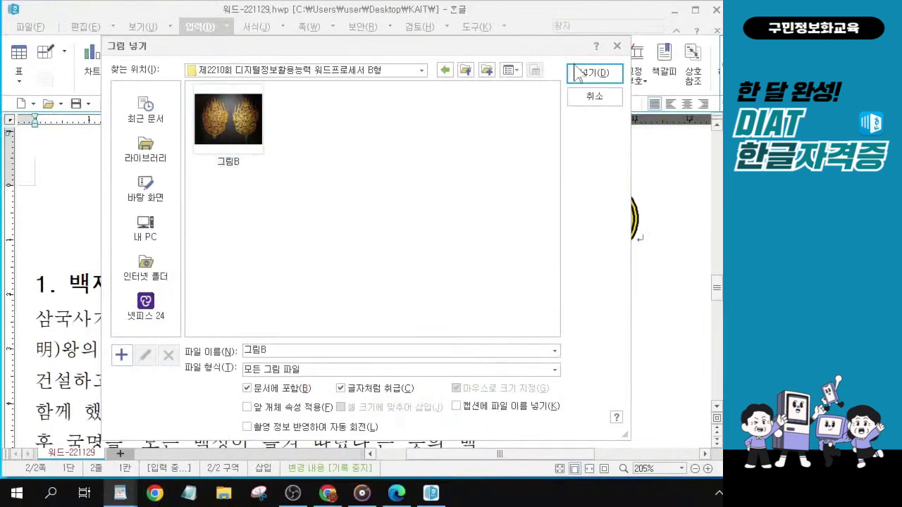
{"action": "left_click", "coordinate": [584, 75]}
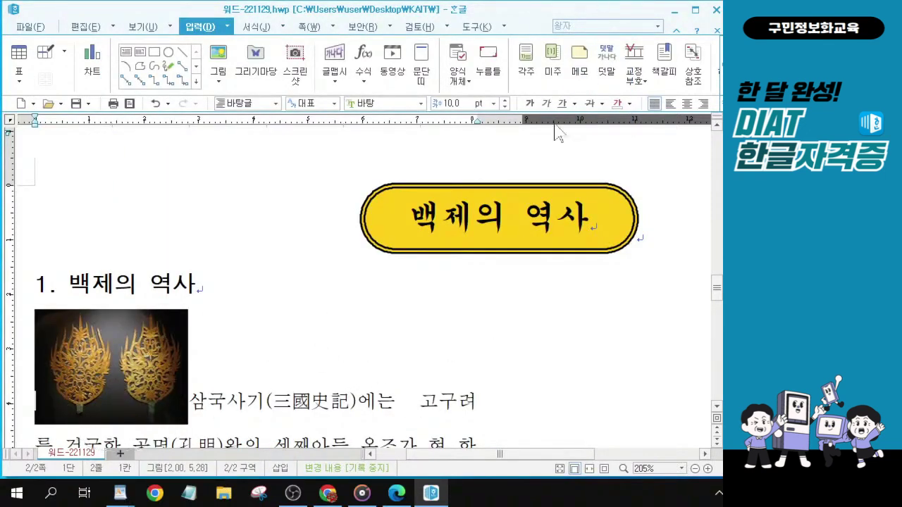
Set the inserted picture's width and height to 35 mm each in its object properties.
{"action": "double_click", "coordinate": [95, 378]}
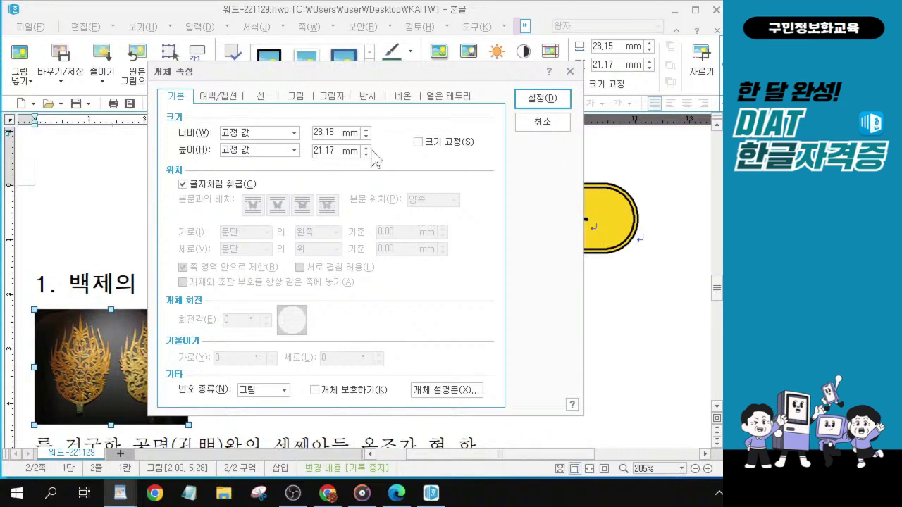
{"action": "key", "text": "alt+w"}
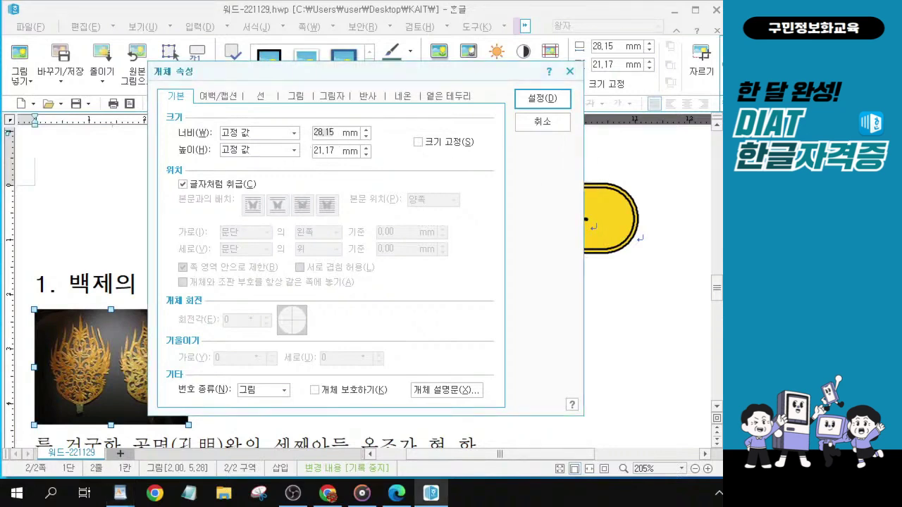
{"action": "type", "text": "3"}
{"action": "key", "text": "Tab"}
{"action": "key", "text": "Tab"}
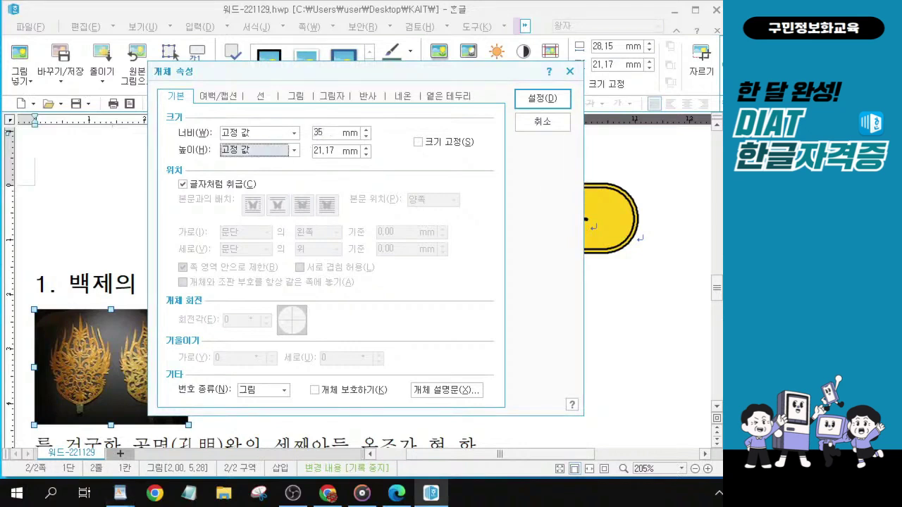
{"action": "type", "text": "35"}
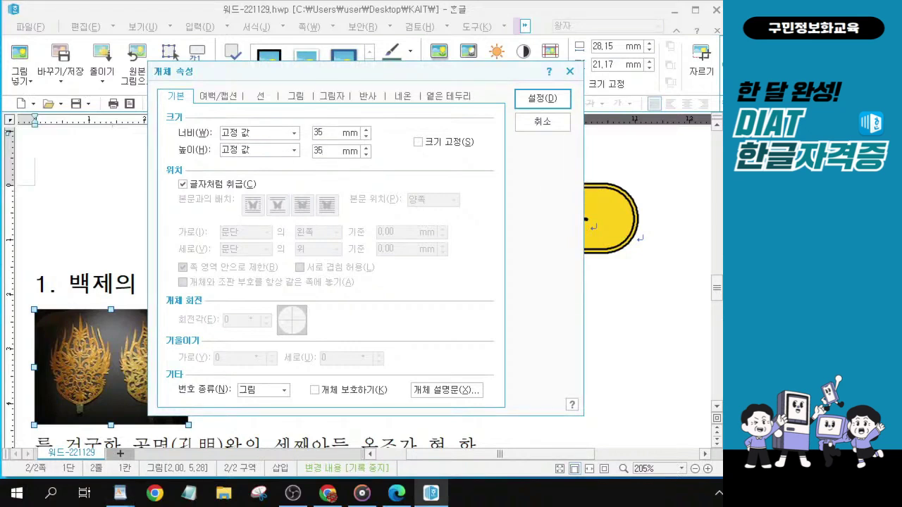
Turn off 글자처럼 취급 for the picture and set both its horizontal and vertical position reference to 쪽.
{"action": "left_click", "coordinate": [183, 184]}
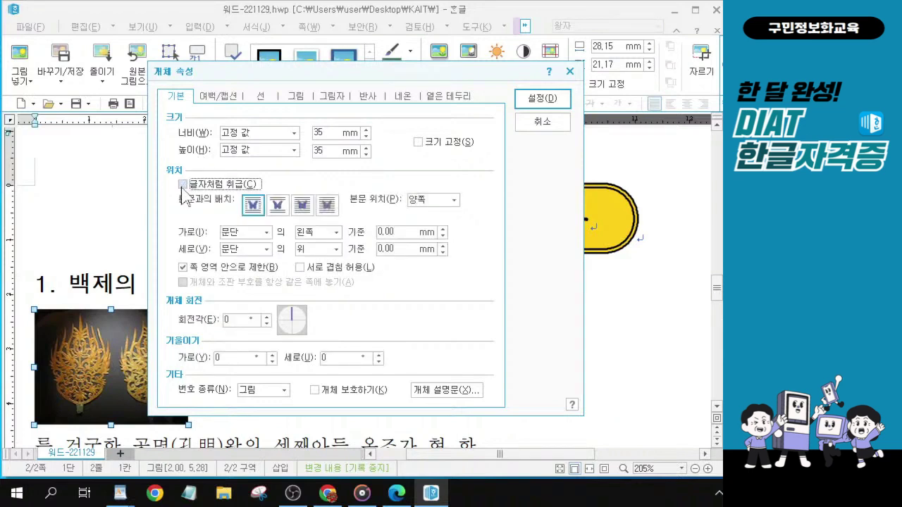
{"action": "left_click", "coordinate": [266, 232]}
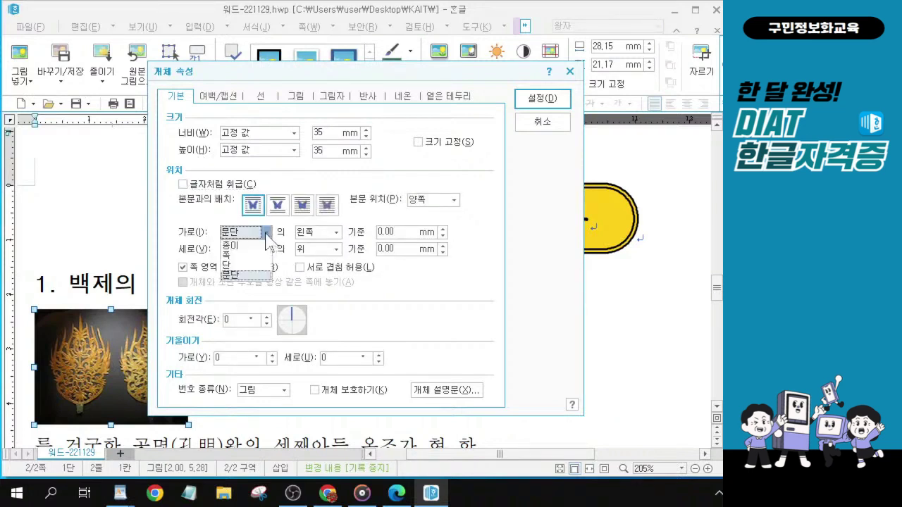
{"action": "left_click", "coordinate": [237, 256]}
{"action": "left_click", "coordinate": [266, 249]}
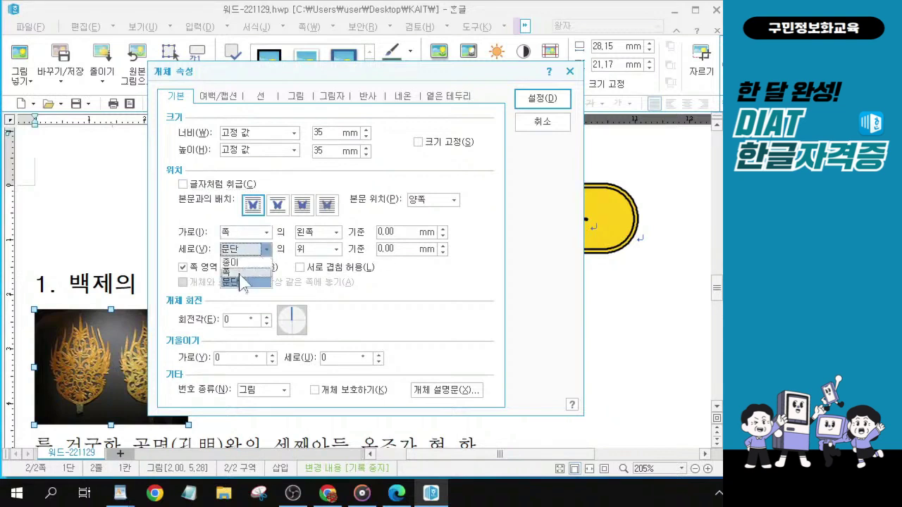
{"action": "left_click", "coordinate": [239, 272]}
Set the picture's vertical offset from the top of the page (쪽의 위) to 23 mm and apply the object properties.
{"action": "left_click", "coordinate": [388, 248]}
{"action": "double_click", "coordinate": [387, 248]}
{"action": "type", "text": "23"}
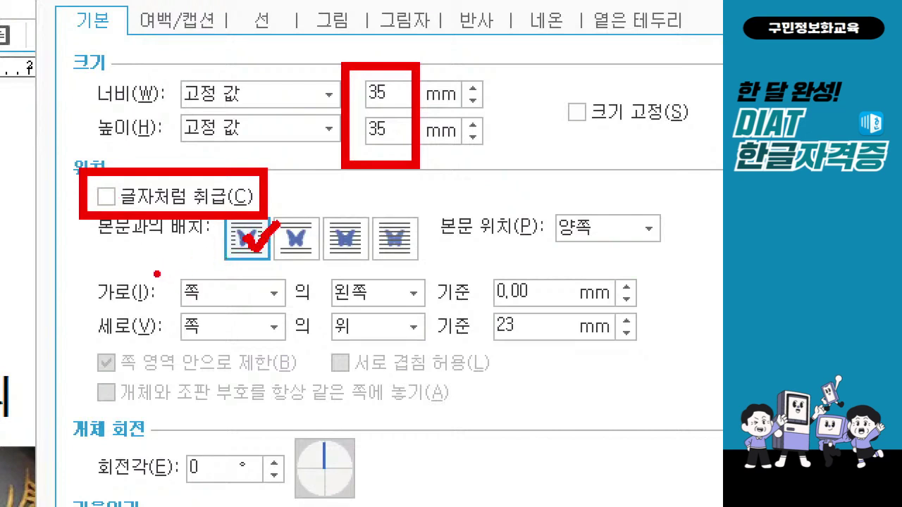
{"action": "mouse_move", "coordinate": [160, 262]}
{"action": "left_mouse_down"}
{"action": "mouse_move", "coordinate": [254, 308]}
{"action": "mouse_move", "coordinate": [380, 313]}
{"action": "left_mouse_up"}
{"action": "left_click_drag", "start_coordinate": [496, 307], "coordinate": [535, 308]}
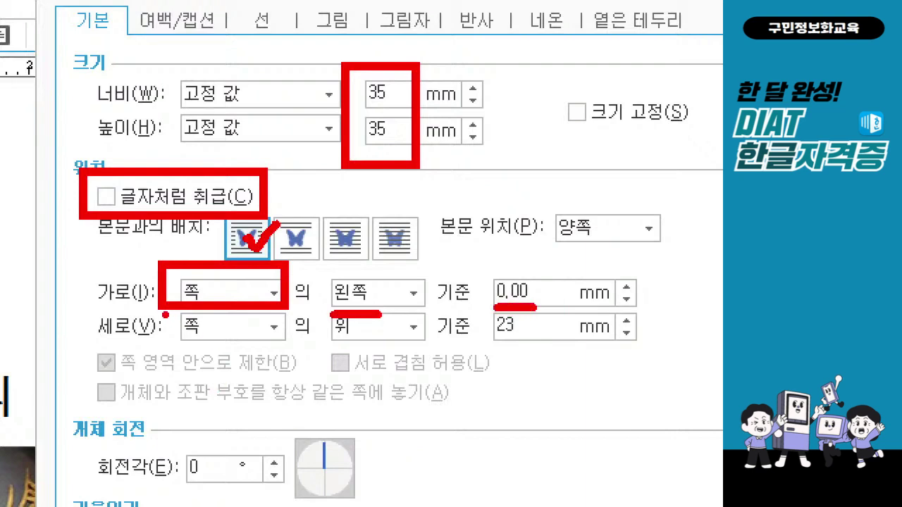
{"action": "mouse_move", "coordinate": [158, 310]}
{"action": "left_mouse_down"}
{"action": "mouse_move", "coordinate": [248, 353]}
{"action": "mouse_move", "coordinate": [290, 309]}
{"action": "left_mouse_up"}
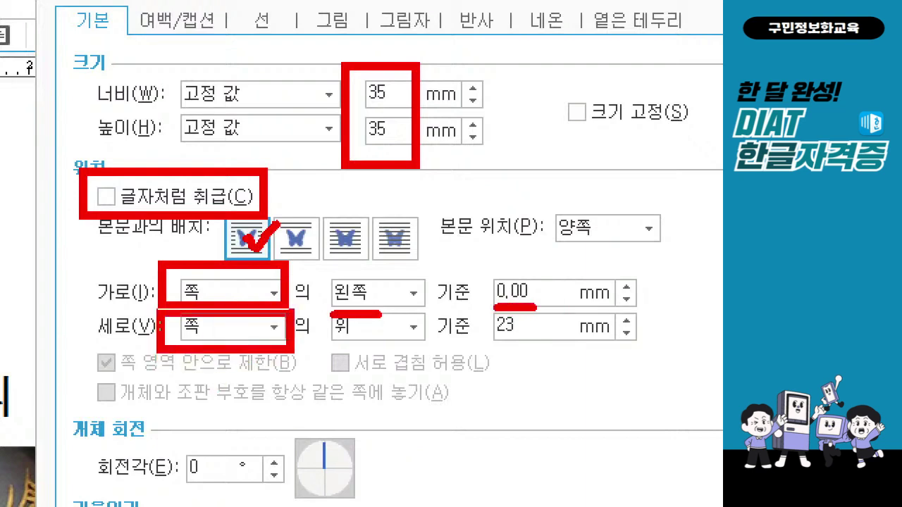
{"action": "left_click_drag", "start_coordinate": [338, 346], "coordinate": [370, 346]}
{"action": "left_click_drag", "start_coordinate": [492, 348], "coordinate": [535, 348]}
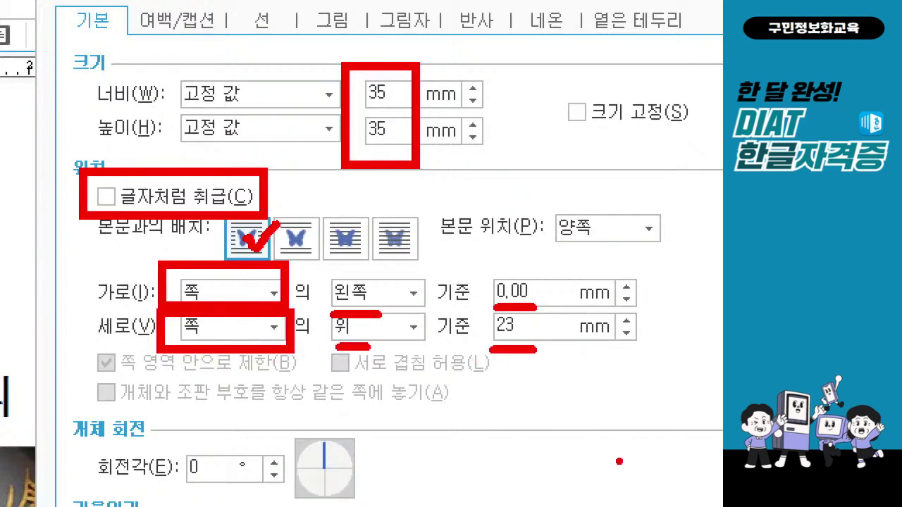
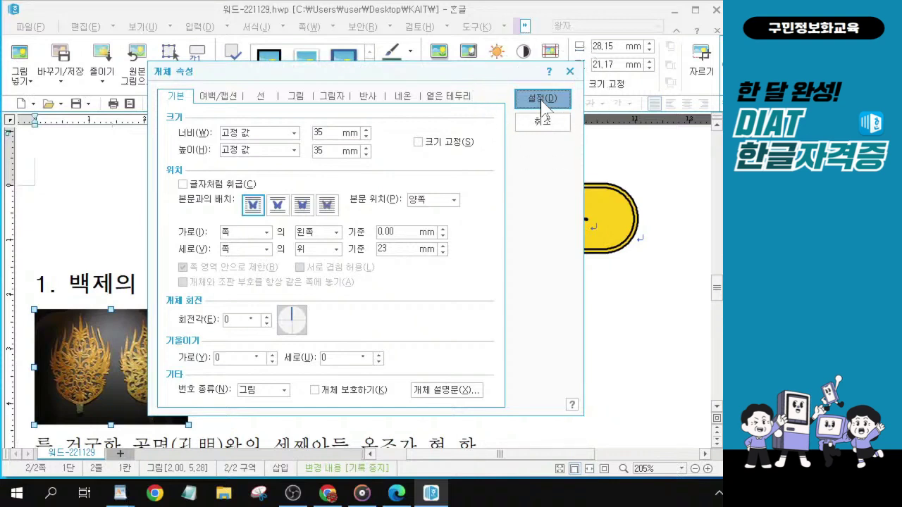
{"action": "left_click", "coordinate": [541, 99]}
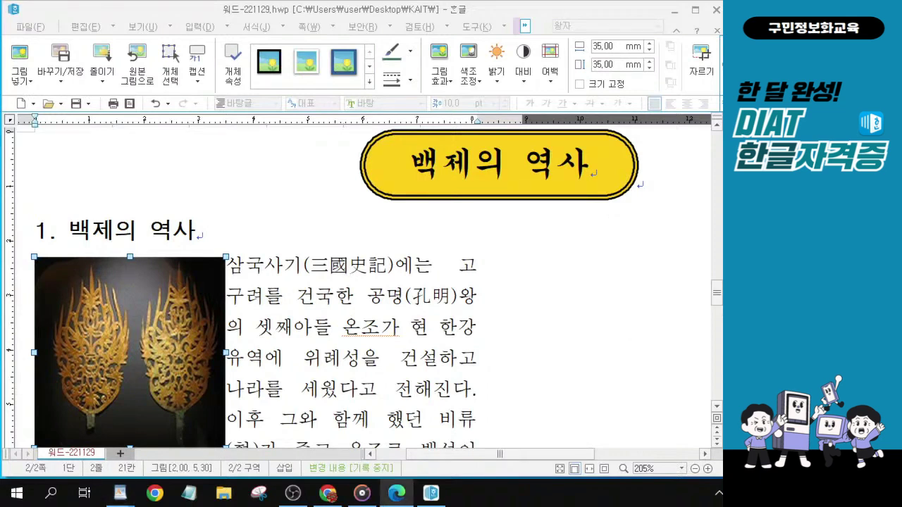
Switch to the exam PDF in Edge and examine where the 각주 mark belongs in the text under "2. 백제역사유적지구".
{"action": "left_click", "coordinate": [397, 493]}
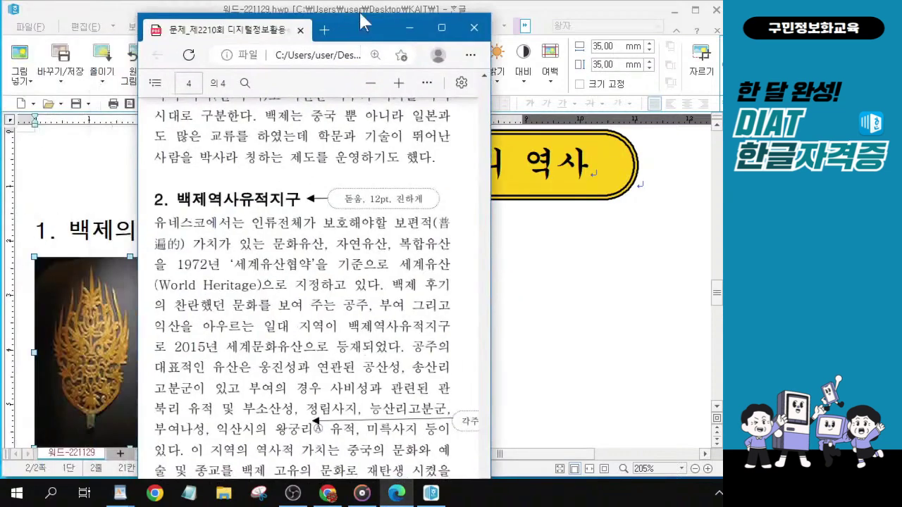
{"action": "left_click_drag", "start_coordinate": [359, 12], "coordinate": [330, 3]}
{"action": "left_click_drag", "start_coordinate": [349, 463], "coordinate": [353, 480]}
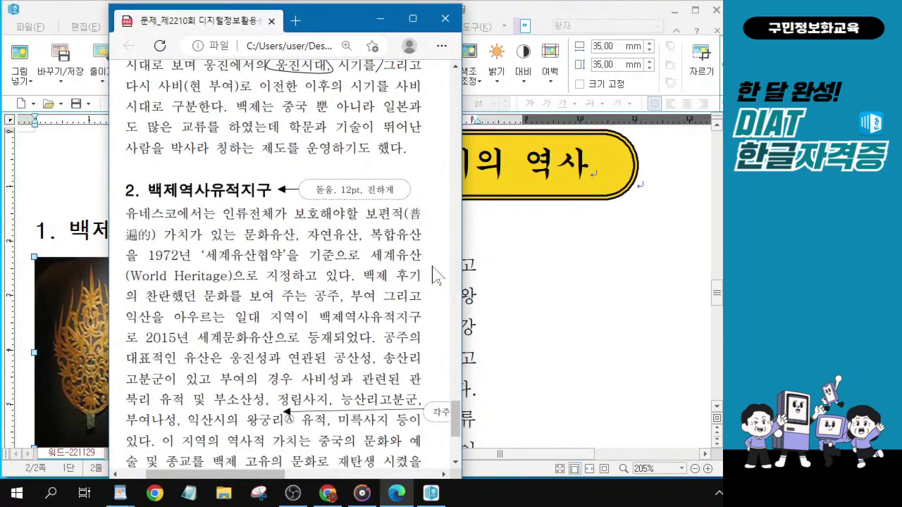
{"action": "left_click_drag", "start_coordinate": [462, 273], "coordinate": [599, 271]}
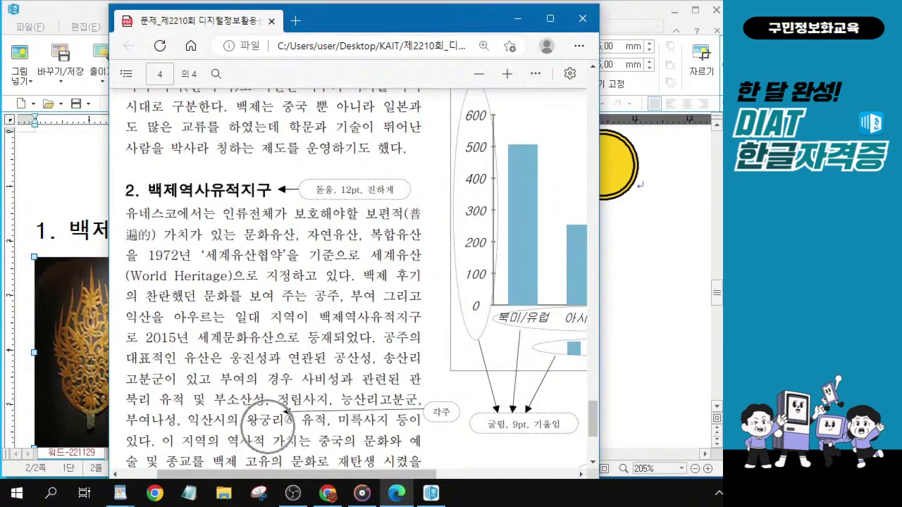
{"action": "scroll", "coordinate": [353, 278], "scroll_direction": "down", "scroll_amount": 1}
{"action": "left_click_drag", "start_coordinate": [188, 359], "coordinate": [152, 380]}
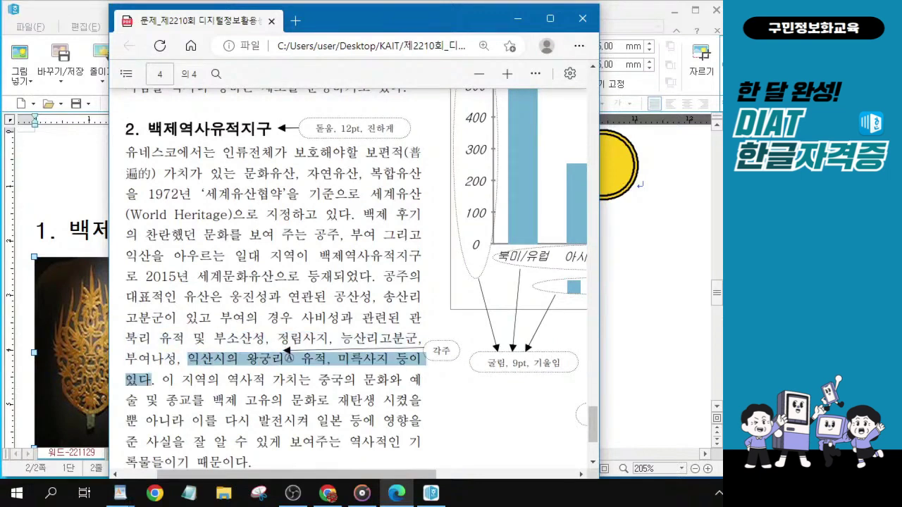
{"action": "key", "text": "Escape"}
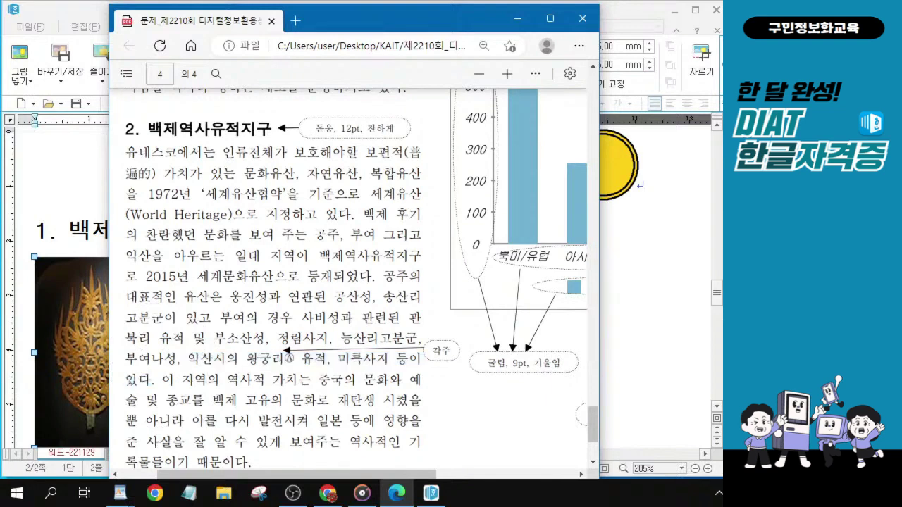
{"action": "left_click", "coordinate": [286, 358]}
{"action": "left_click_drag", "start_coordinate": [420, 30], "coordinate": [407, 39]}
{"action": "left_click", "coordinate": [505, 27]}
Locate "익산시의 왕궁리" in the paragraph under "2. 백제역사유적지구" and place the cursor right after "왕궁리".
{"action": "scroll", "coordinate": [252, 328], "scroll_direction": "down", "scroll_amount": 10}
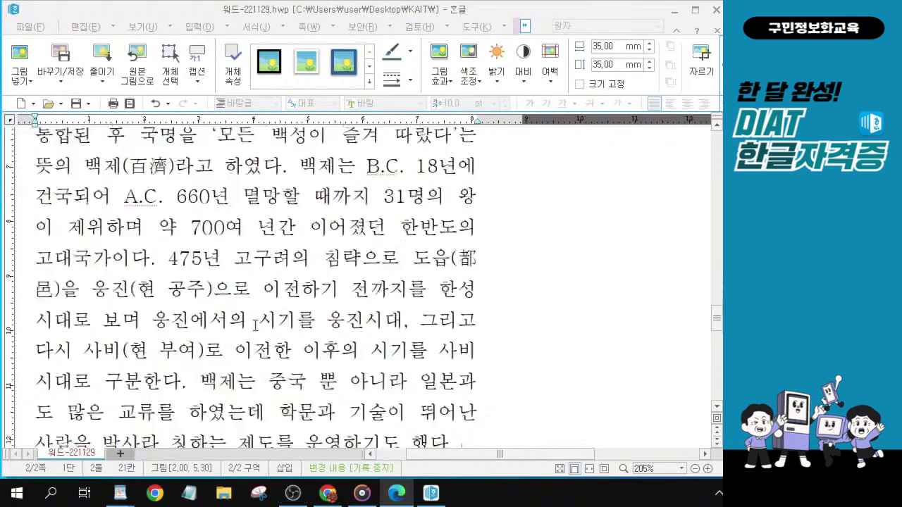
{"action": "left_click", "coordinate": [190, 337]}
{"action": "left_click", "coordinate": [190, 337]}
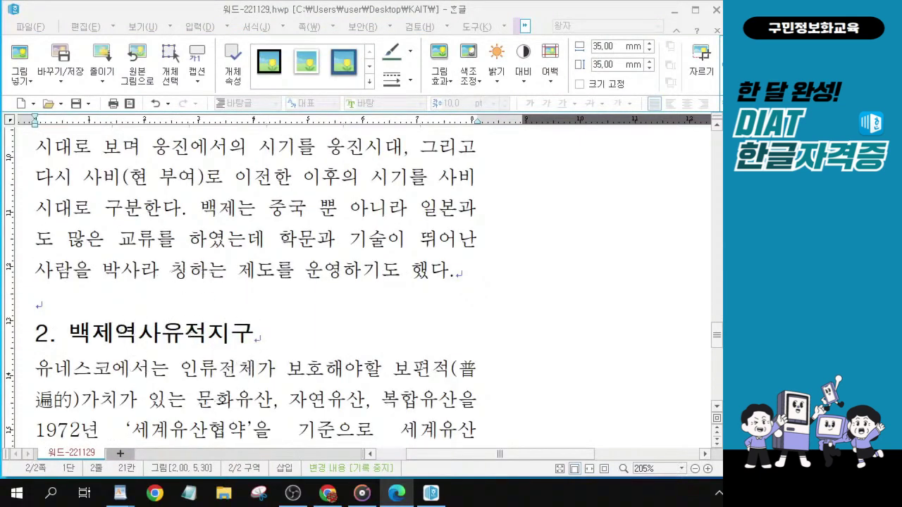
{"action": "scroll", "coordinate": [244, 270], "scroll_direction": "down", "scroll_amount": 5}
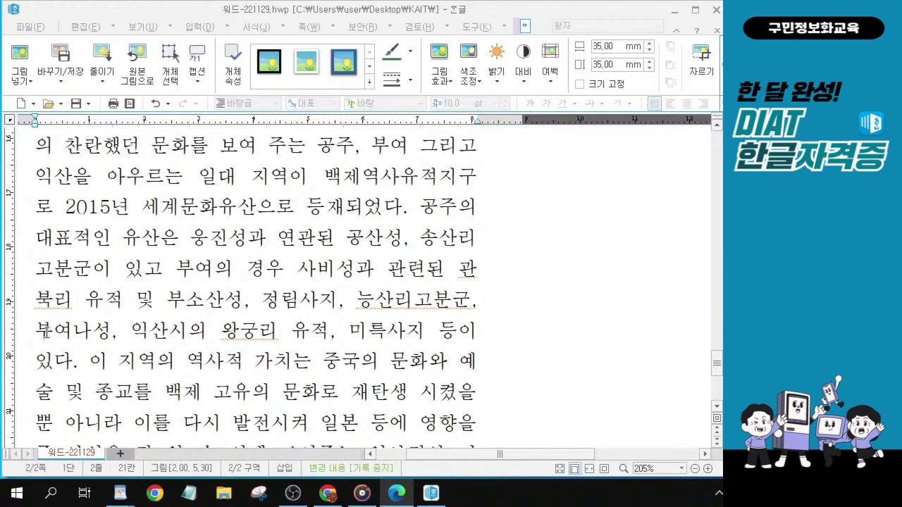
{"action": "left_click_drag", "start_coordinate": [40, 328], "coordinate": [248, 331]}
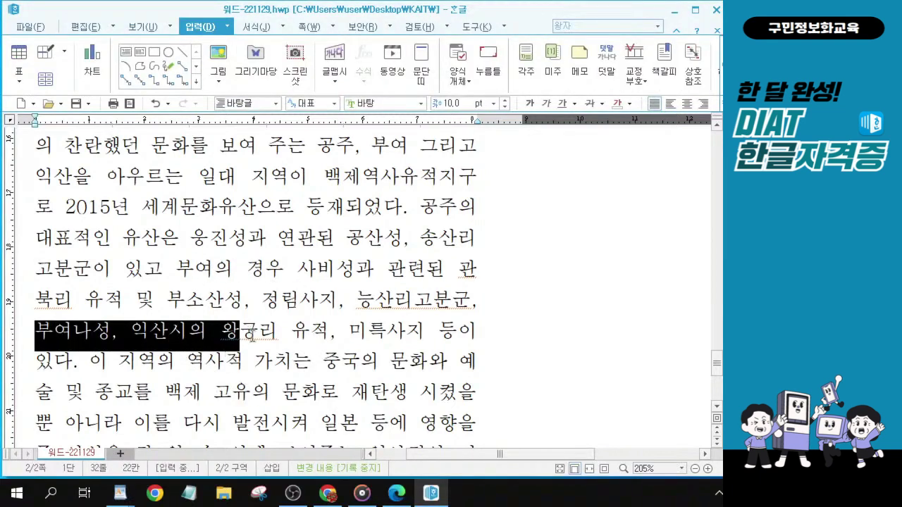
{"action": "left_click", "coordinate": [253, 333]}
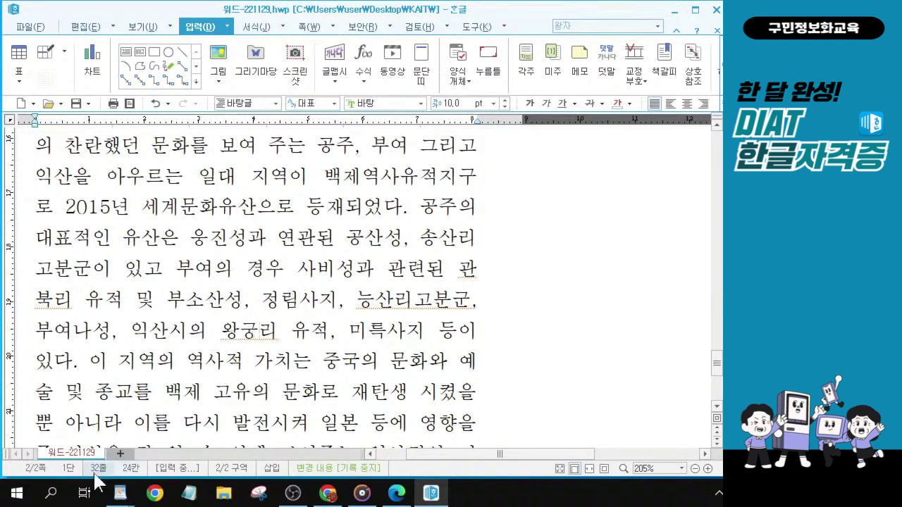
{"action": "left_click", "coordinate": [205, 343]}
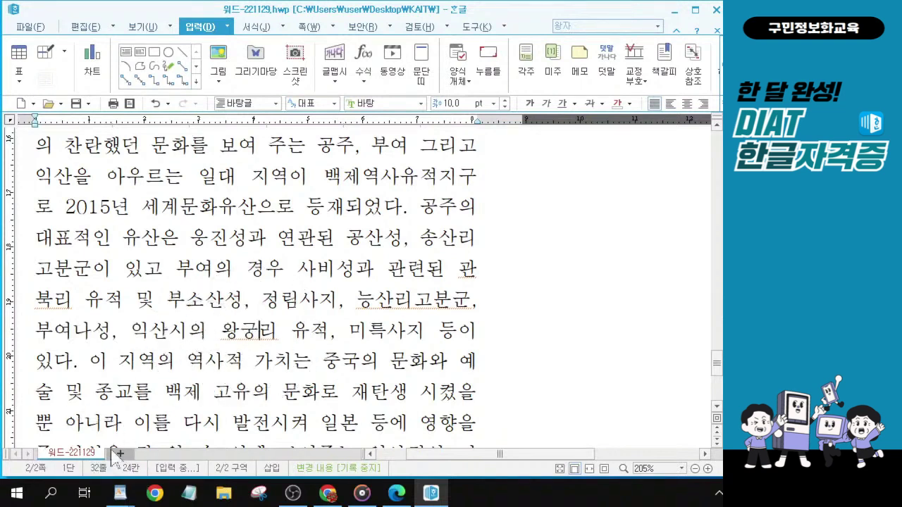
{"action": "left_click_drag", "start_coordinate": [54, 330], "coordinate": [81, 357]}
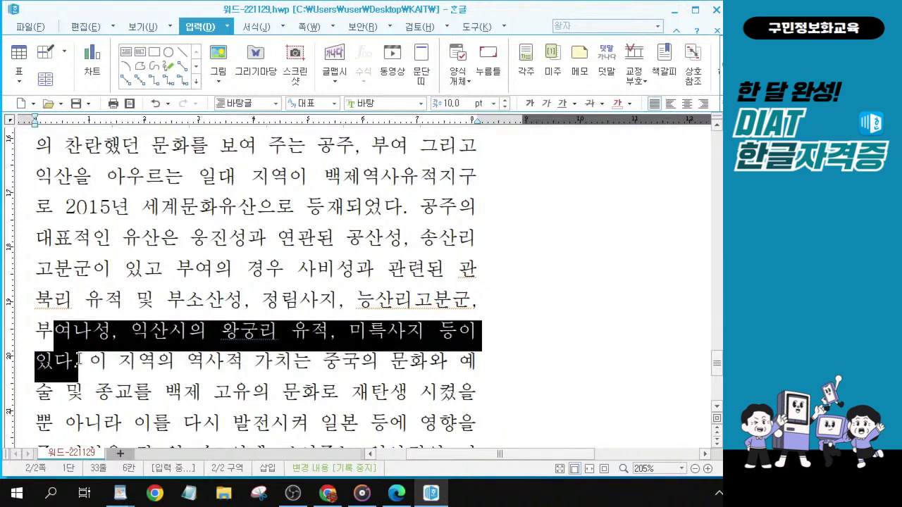
{"action": "left_click", "coordinate": [275, 330]}
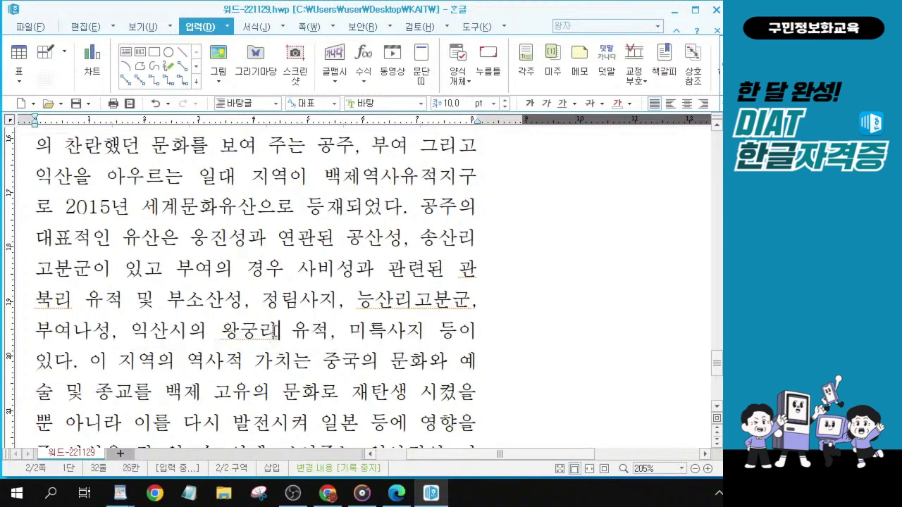
{"action": "left_click", "coordinate": [275, 330]}
Insert a footnote (각주) directly after "왕궁리" in the paragraph under "2. 백제역사유적지구".
{"action": "scroll", "coordinate": [271, 337], "scroll_direction": "down", "scroll_amount": 1}
{"action": "left_click", "coordinate": [380, 329]}
{"action": "scroll", "coordinate": [380, 329], "scroll_direction": "down", "scroll_amount": 1}
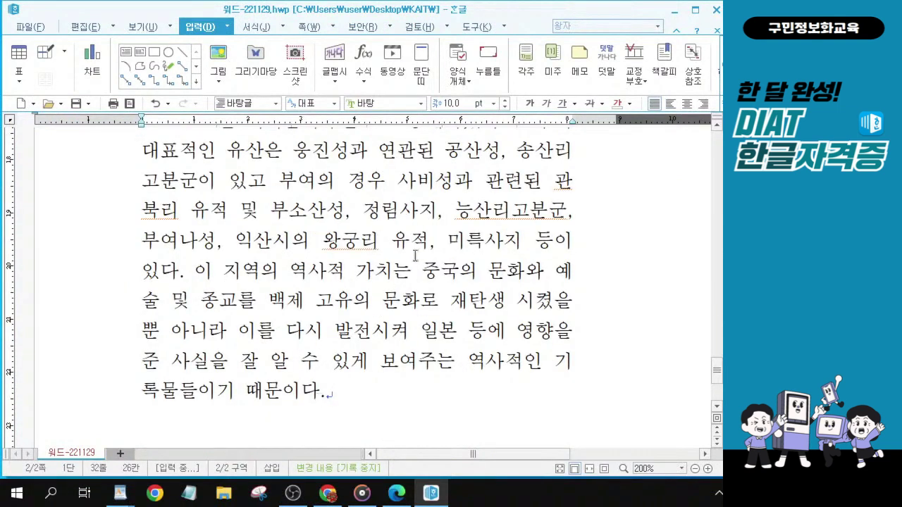
{"action": "left_click_drag", "start_coordinate": [324, 241], "coordinate": [385, 241]}
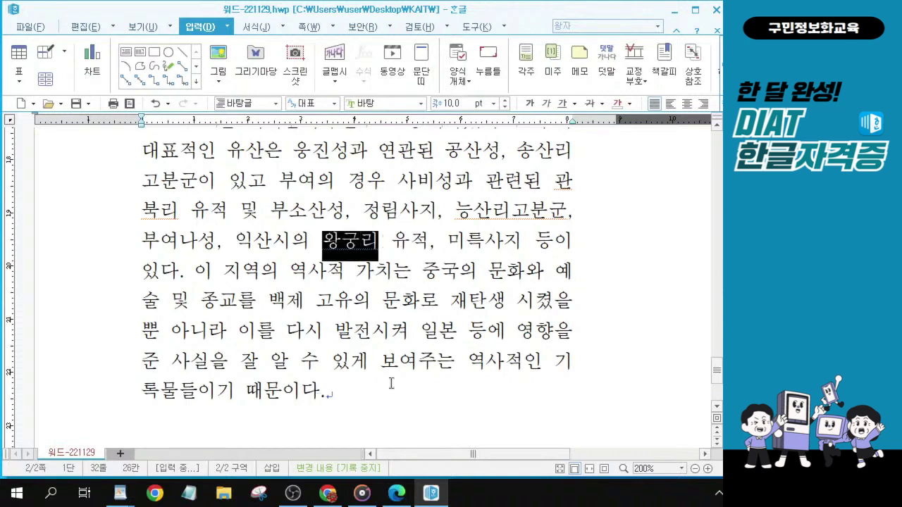
{"action": "left_click", "coordinate": [380, 248]}
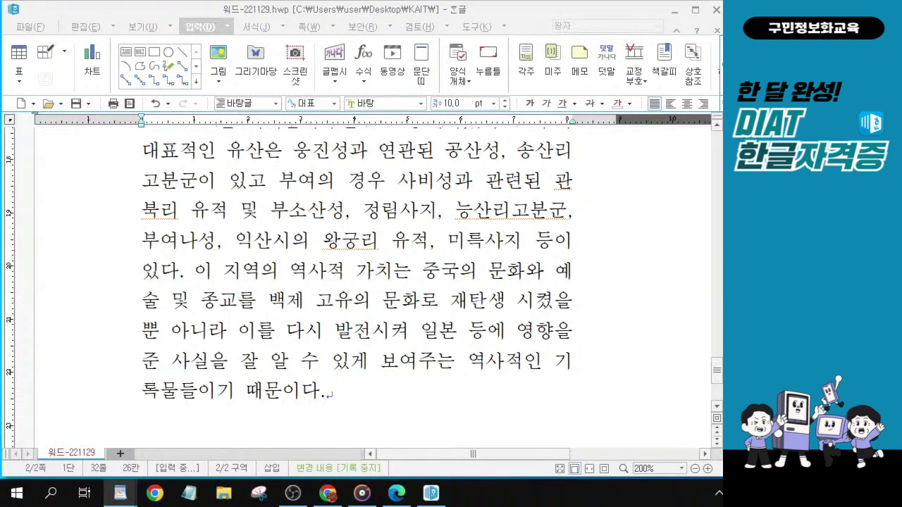
{"action": "left_click", "coordinate": [386, 241]}
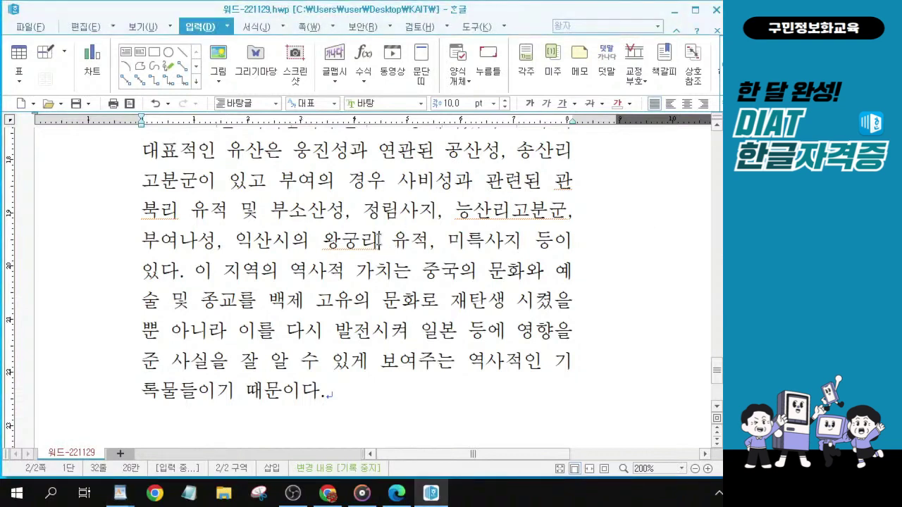
{"action": "left_click", "coordinate": [379, 241]}
{"action": "left_click", "coordinate": [523, 74]}
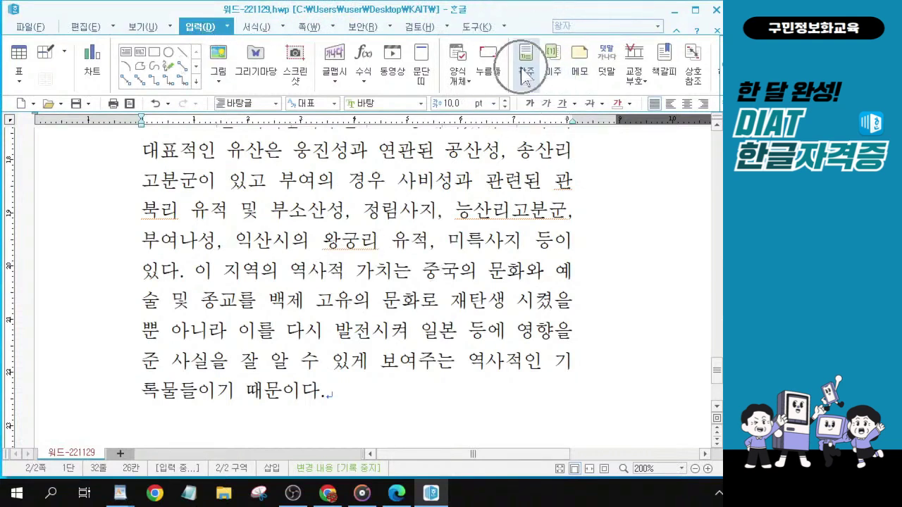
{"action": "left_click", "coordinate": [522, 74]}
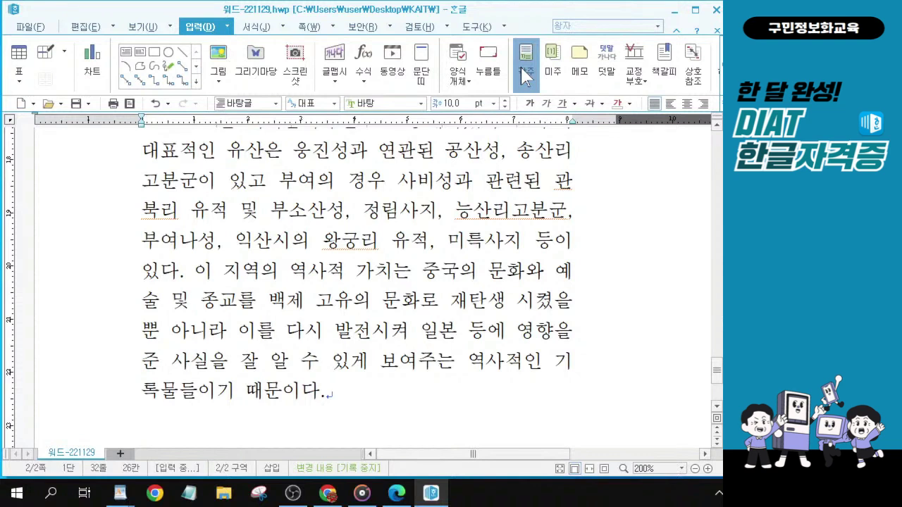
{"action": "left_click", "coordinate": [525, 74]}
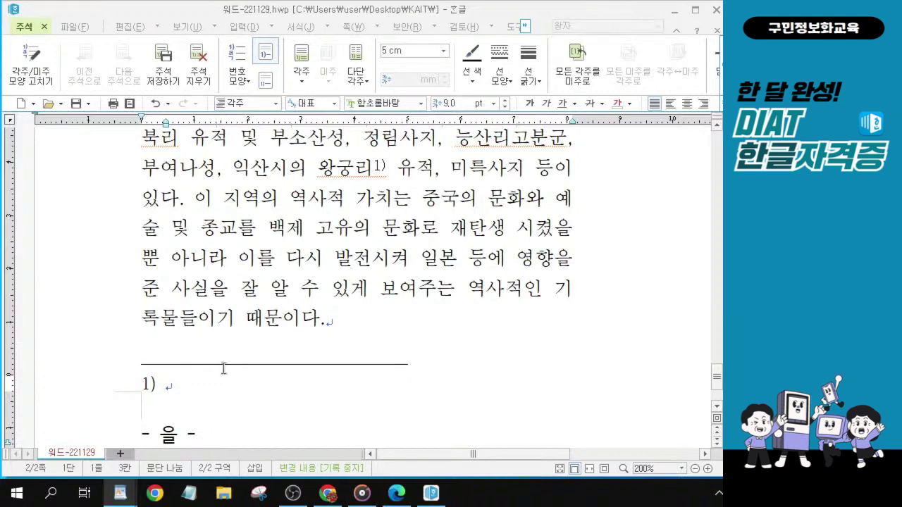
Enter the footnote text "전라북도 익산시 왕궁면에 위치한 리이다." after the footnote number.
{"action": "left_click", "coordinate": [168, 386]}
{"action": "left_click", "coordinate": [169, 385]}
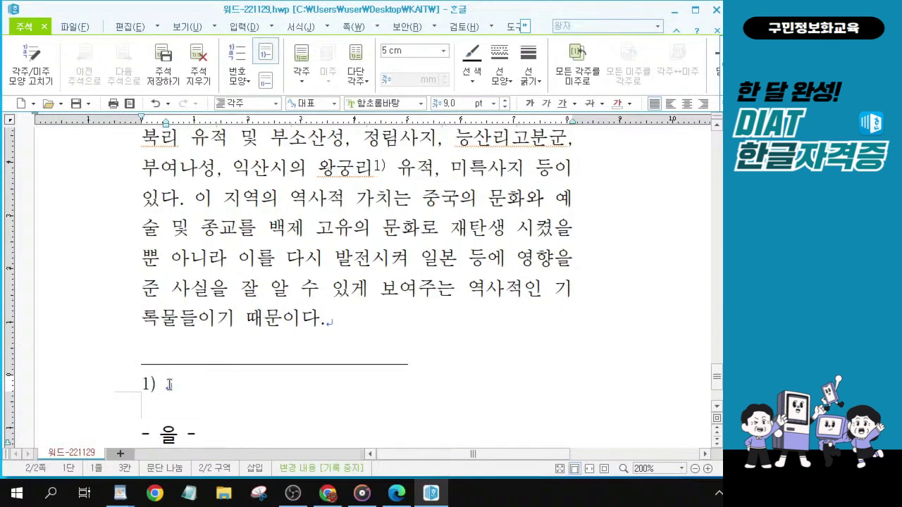
{"action": "type", "text": "전"}
{"action": "type", "text": "라북"}
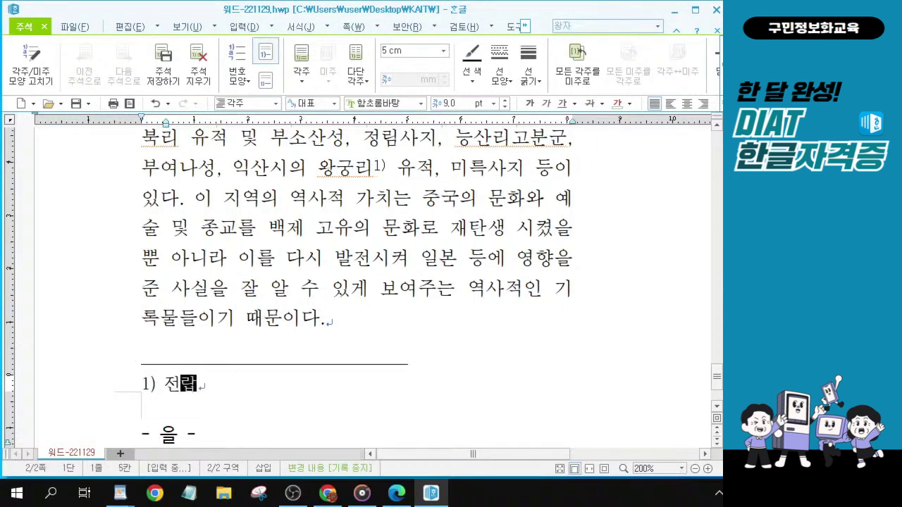
{"action": "type", "text": "도 "}
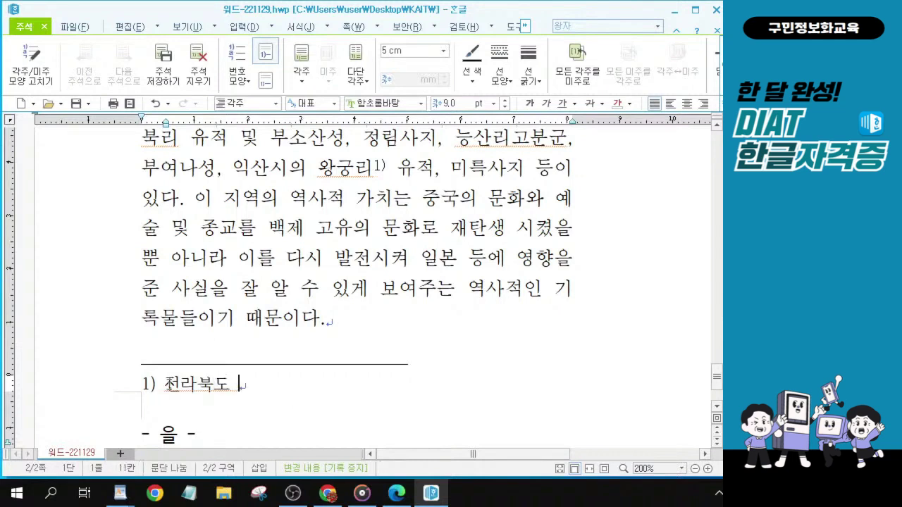
{"action": "type", "text": "익사ㄴ시 오"}
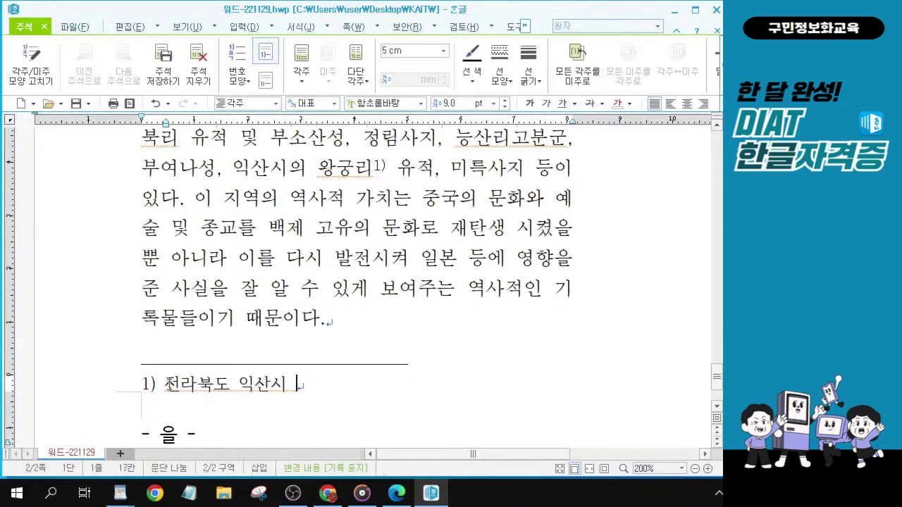
{"action": "type", "text": "ㅏㅇ궁"}
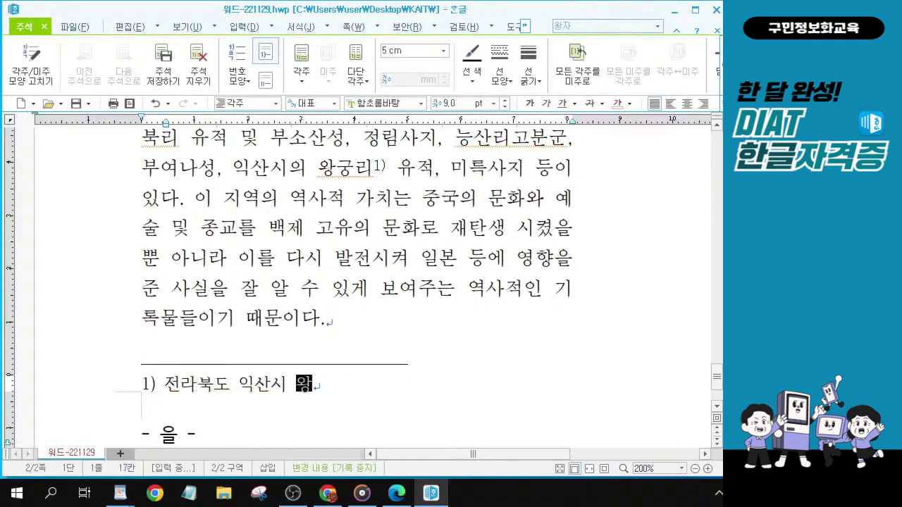
{"action": "type", "text": "면에"}
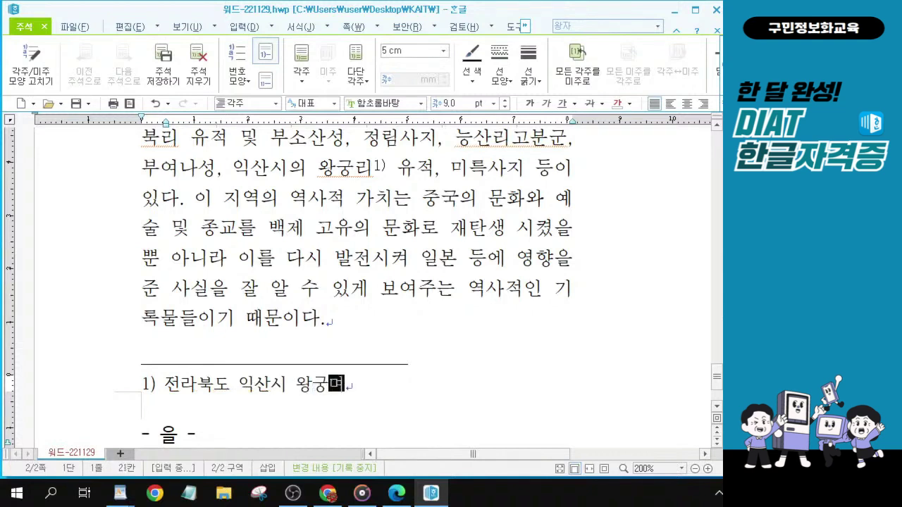
{"action": "type", "text": " ㅇ"}
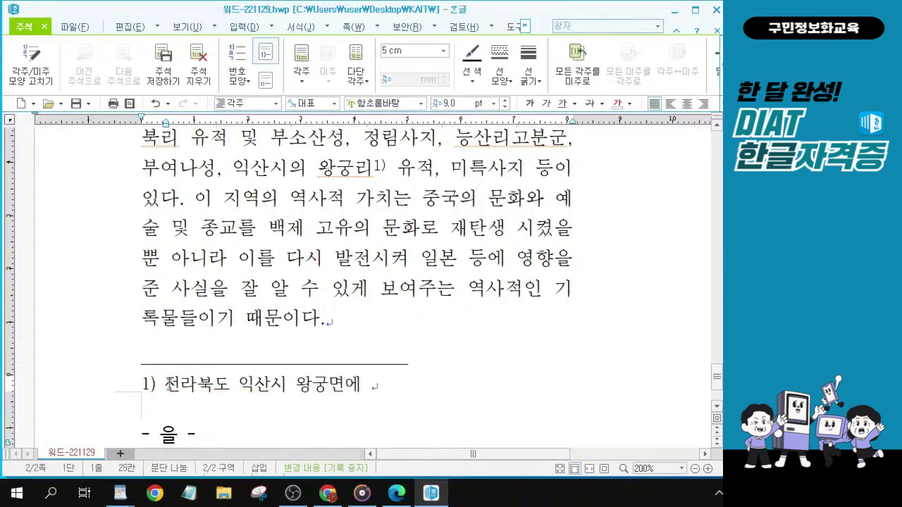
{"action": "type", "text": "ㅟ치한 링"}
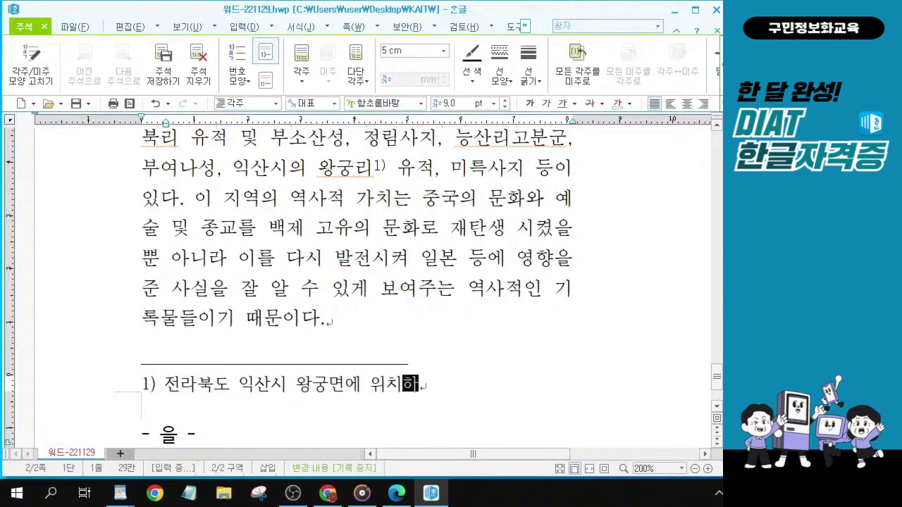
{"action": "type", "text": "ㅣ다."}
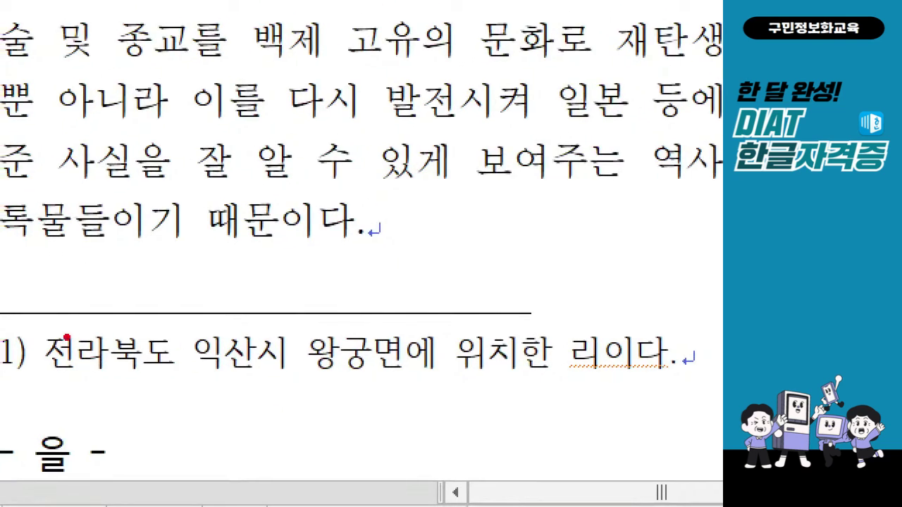
{"action": "mouse_move", "coordinate": [31, 315]}
{"action": "left_mouse_down"}
{"action": "mouse_move", "coordinate": [250, 385]}
{"action": "mouse_move", "coordinate": [685, 394]}
{"action": "left_mouse_up"}
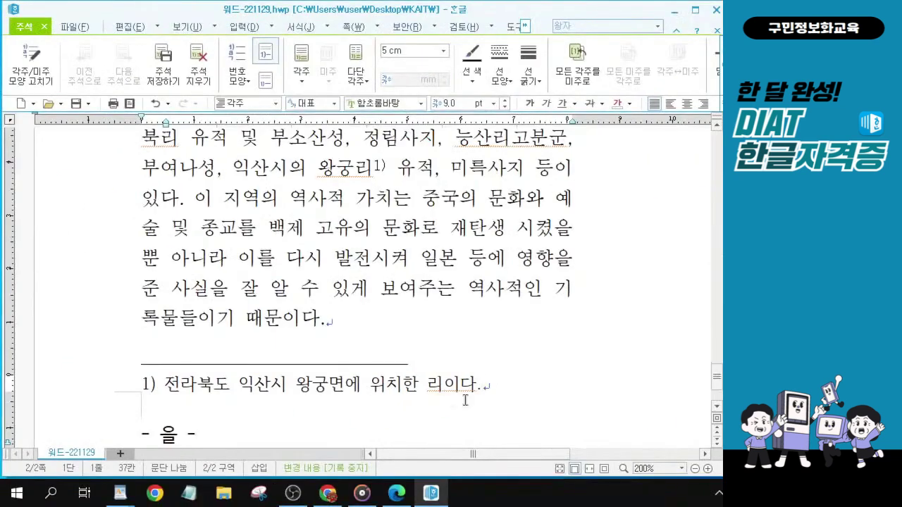
Change the font of the whole footnote line, including its number, to 굴림.
{"action": "left_click_drag", "start_coordinate": [482, 384], "coordinate": [142, 384]}
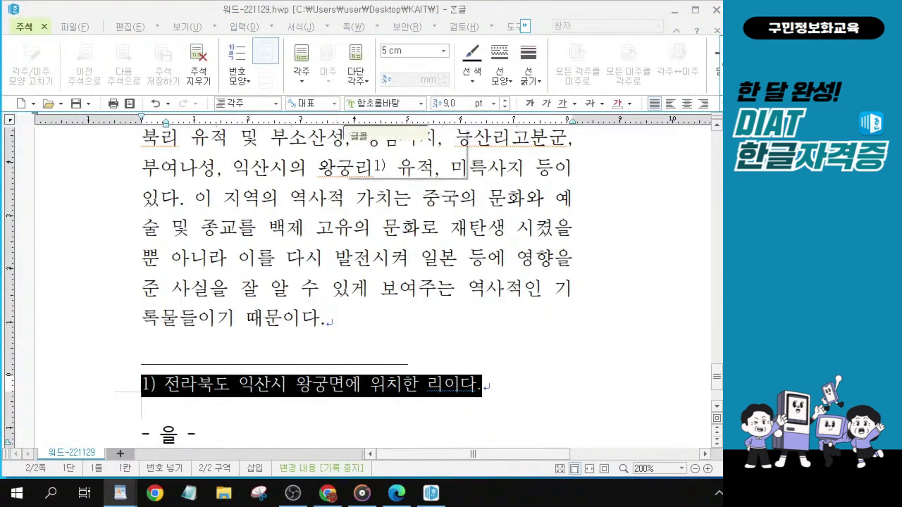
{"action": "left_click", "coordinate": [376, 103]}
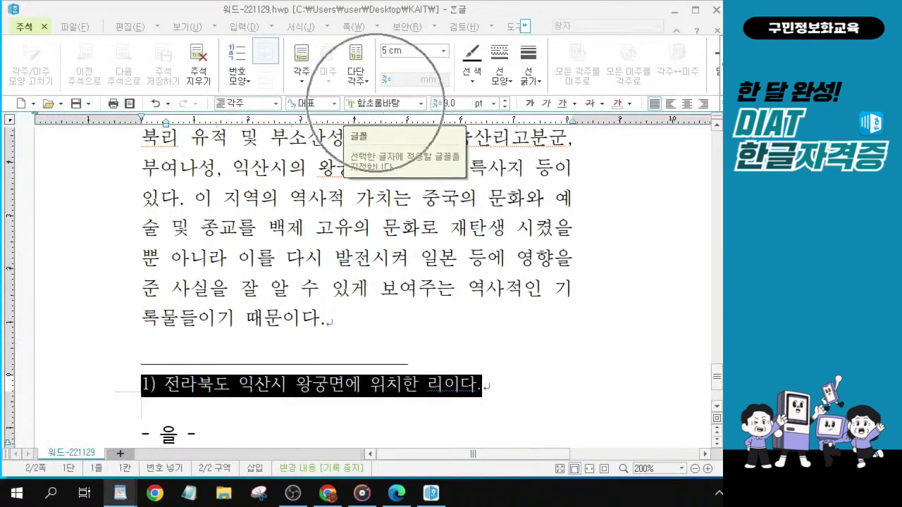
{"action": "left_click", "coordinate": [376, 103]}
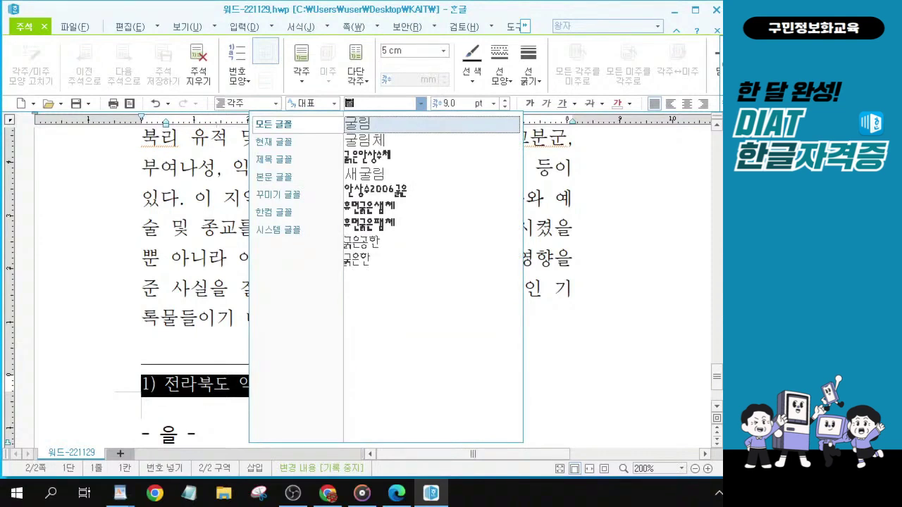
{"action": "type", "text": "굴"}
{"action": "left_click", "coordinate": [365, 130]}
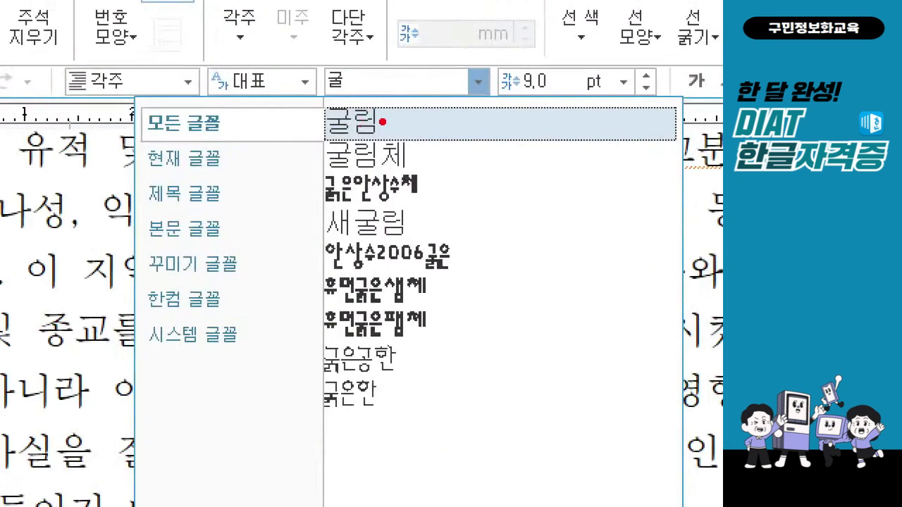
{"action": "mouse_move", "coordinate": [382, 122]}
{"action": "left_mouse_down"}
{"action": "mouse_move", "coordinate": [398, 128]}
{"action": "mouse_move", "coordinate": [423, 102]}
{"action": "left_mouse_up"}
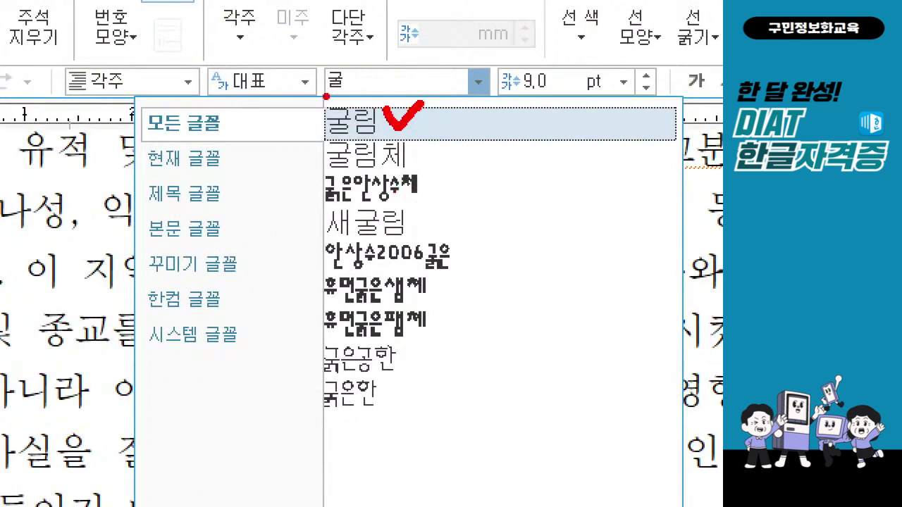
{"action": "left_click_drag", "start_coordinate": [326, 95], "coordinate": [370, 93]}
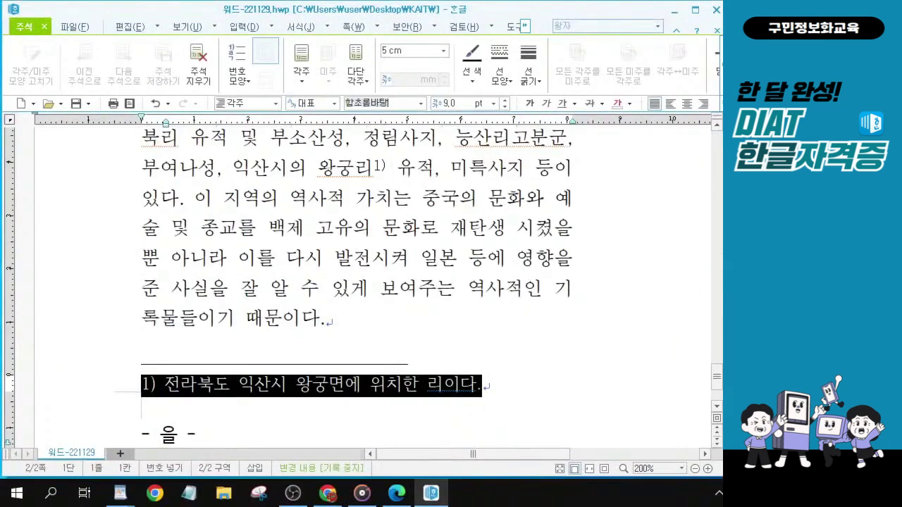
{"action": "left_click", "coordinate": [421, 104]}
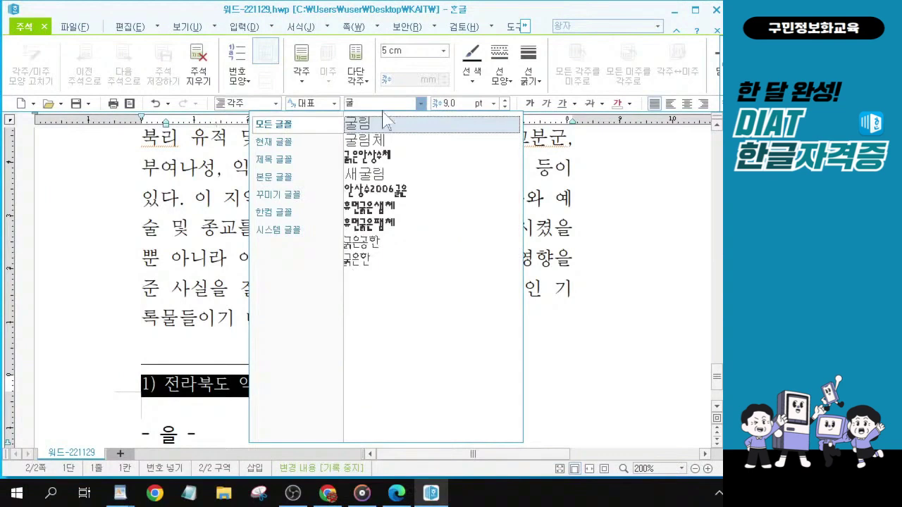
{"action": "left_click", "coordinate": [386, 125]}
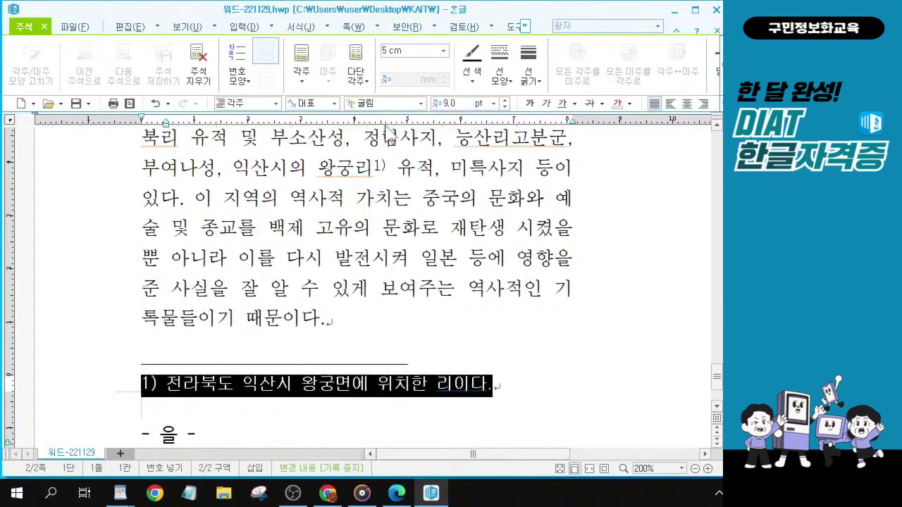
{"action": "left_click", "coordinate": [377, 385]}
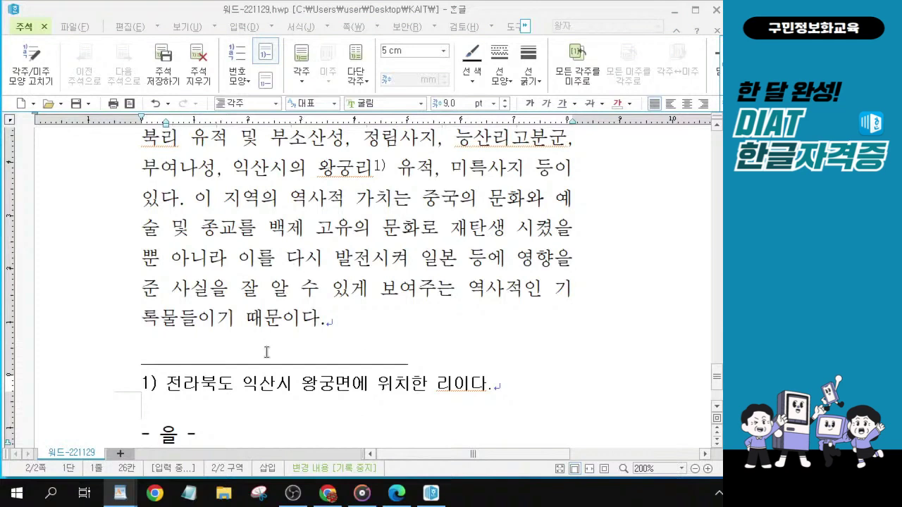
Set the footnote number format (번호 모양) to Ⓐ,Ⓑ,Ⓒ in the 주석 모양 settings and apply it.
{"action": "left_click", "coordinate": [28, 32]}
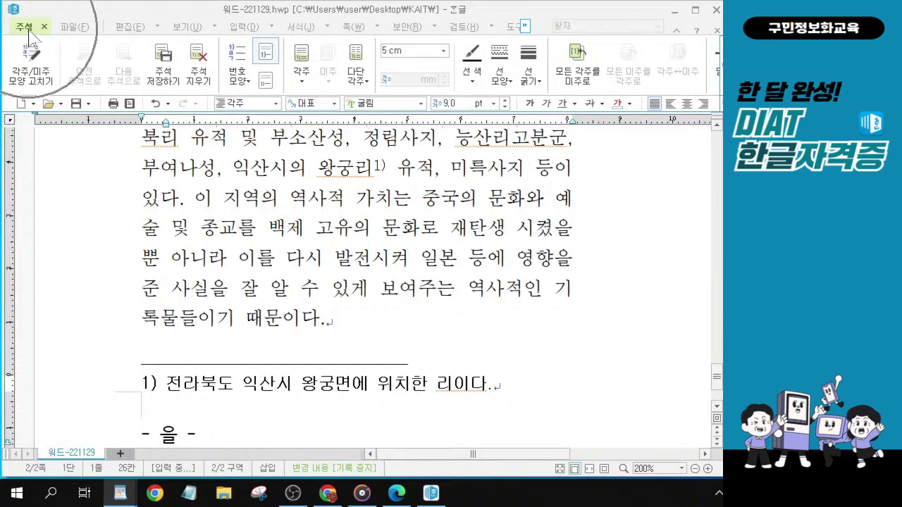
{"action": "left_click", "coordinate": [31, 75]}
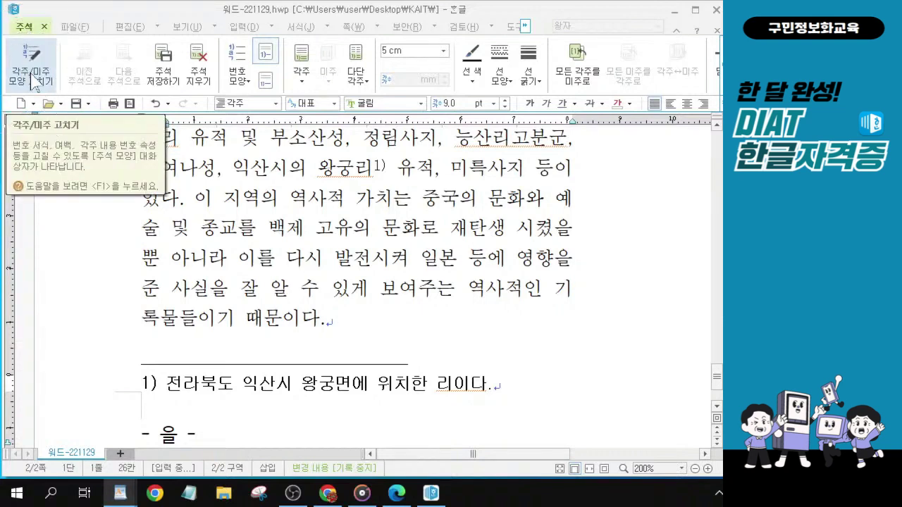
{"action": "left_click", "coordinate": [31, 77]}
{"action": "left_click", "coordinate": [31, 76]}
{"action": "left_click", "coordinate": [31, 76]}
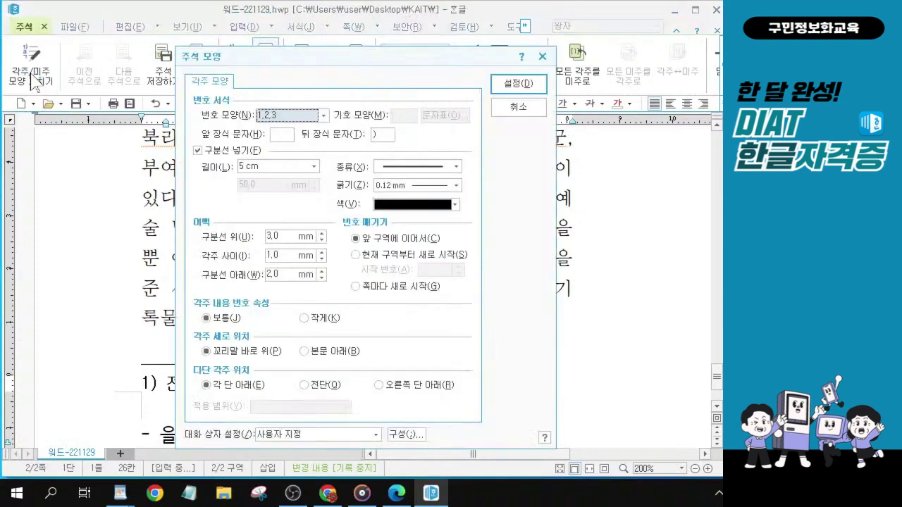
{"action": "left_click", "coordinate": [31, 74]}
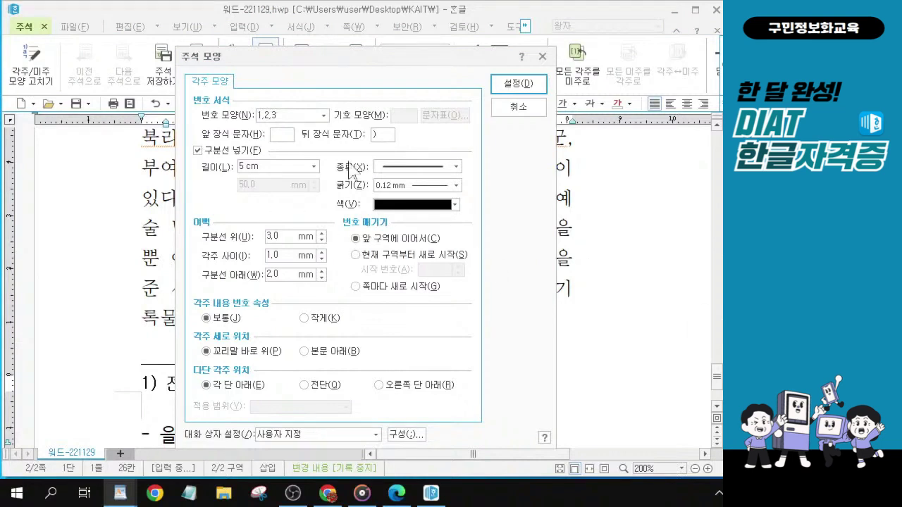
{"action": "left_click", "coordinate": [323, 116]}
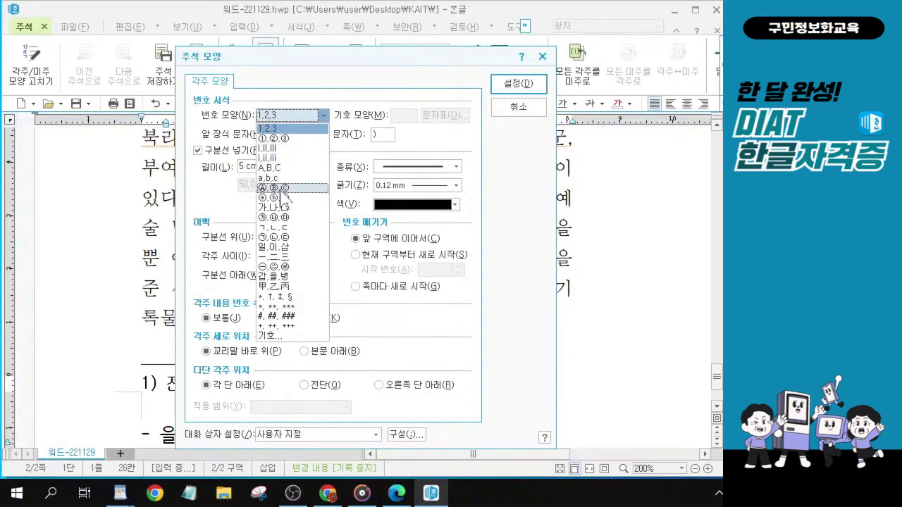
{"action": "key", "text": "alt"}
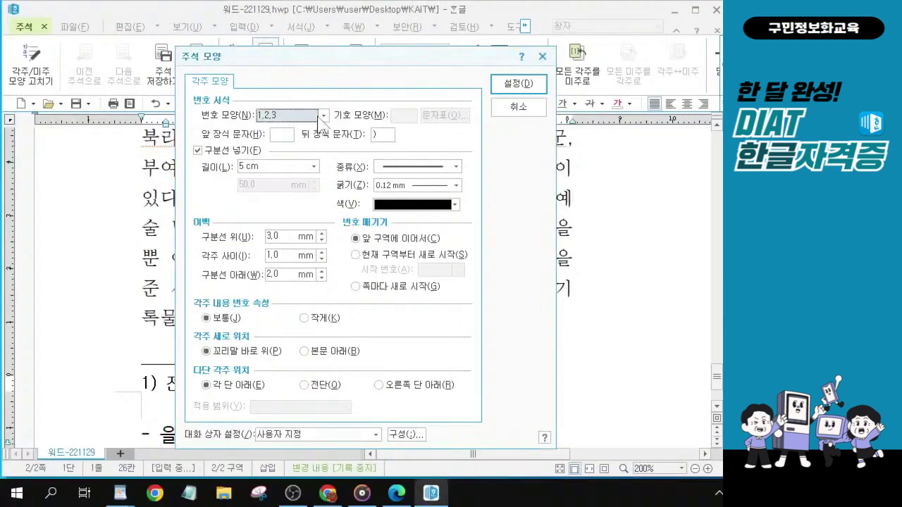
{"action": "left_click", "coordinate": [367, 41]}
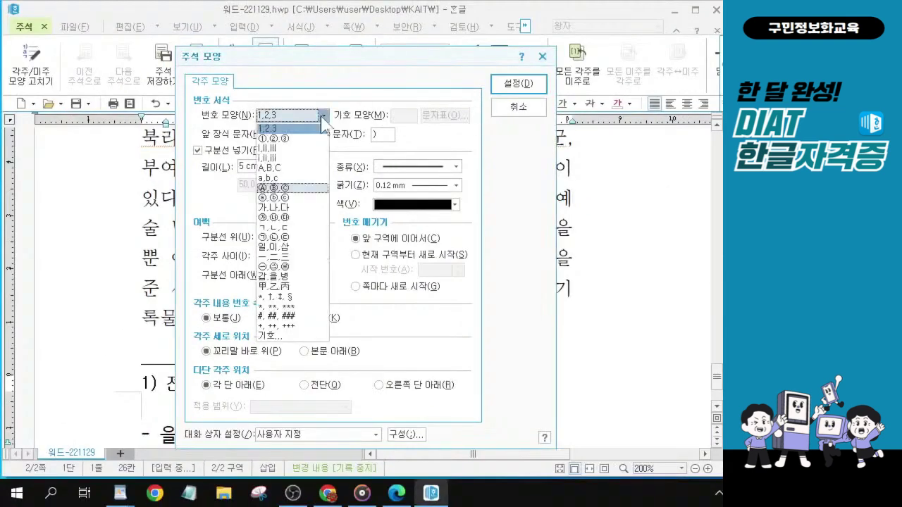
{"action": "left_click", "coordinate": [297, 189]}
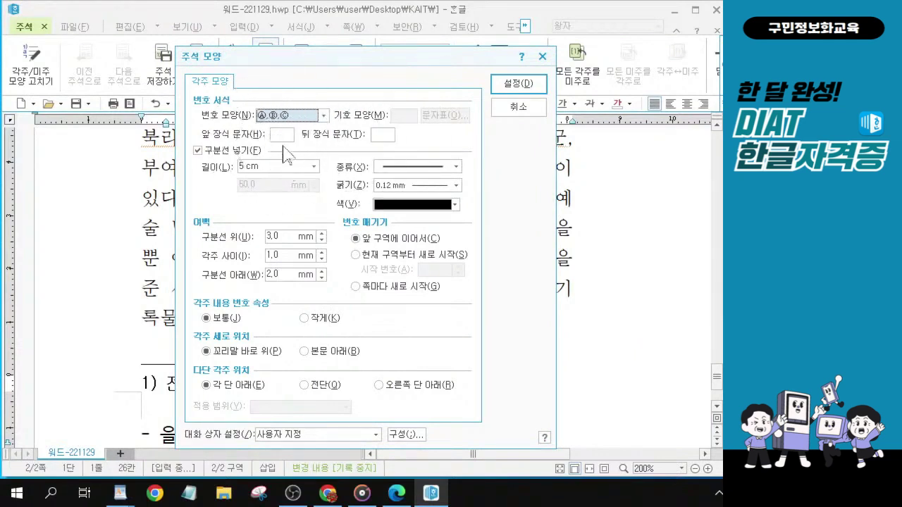
{"action": "left_click", "coordinate": [507, 88]}
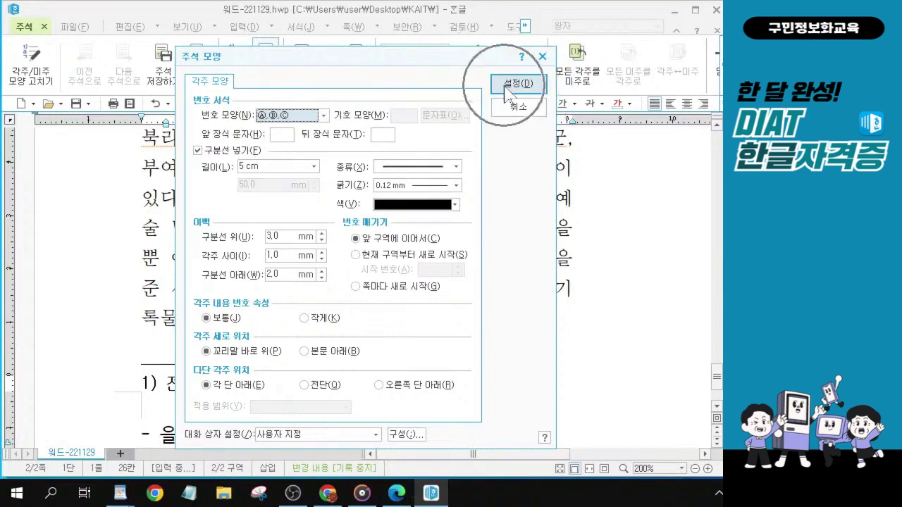
Confirm the 주석 모양 settings with the Ⓐ,Ⓑ,Ⓒ number format and leave footnote editing to return to the body text.
{"action": "left_click", "coordinate": [508, 87]}
{"action": "left_click", "coordinate": [505, 87]}
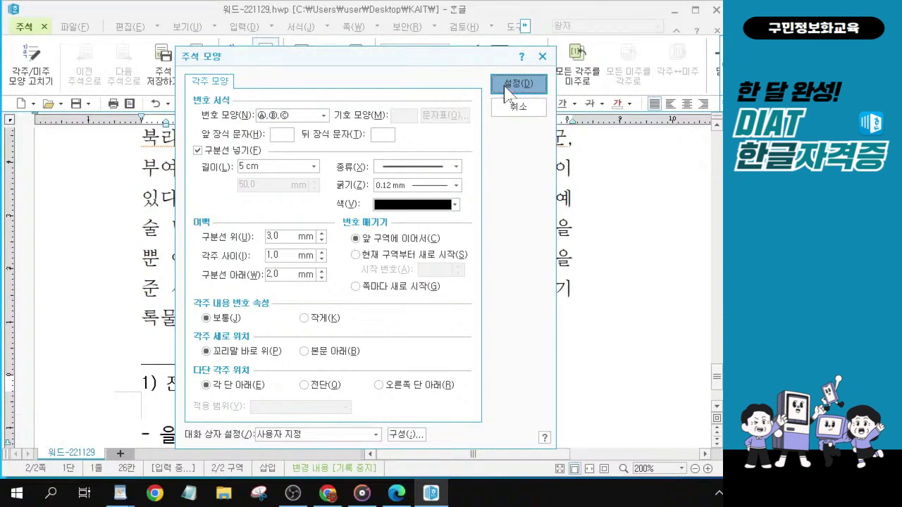
{"action": "left_click", "coordinate": [518, 84]}
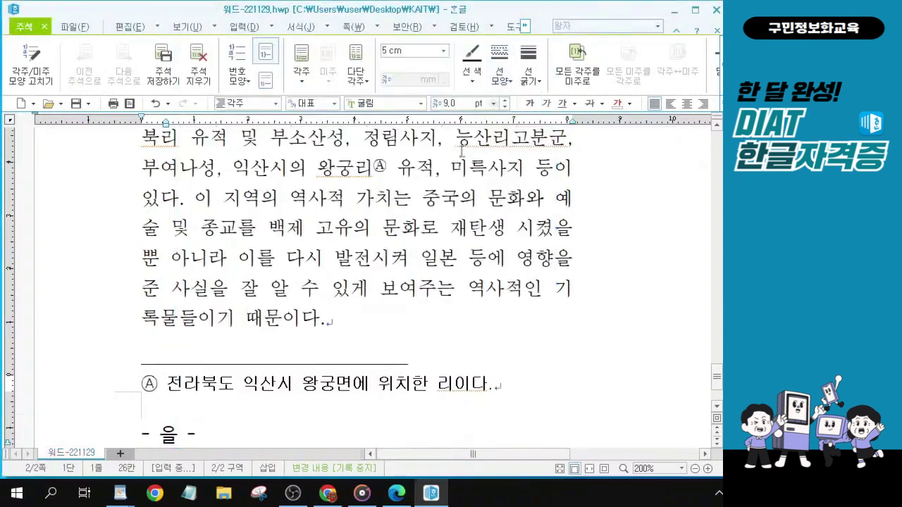
{"action": "left_click", "coordinate": [171, 385]}
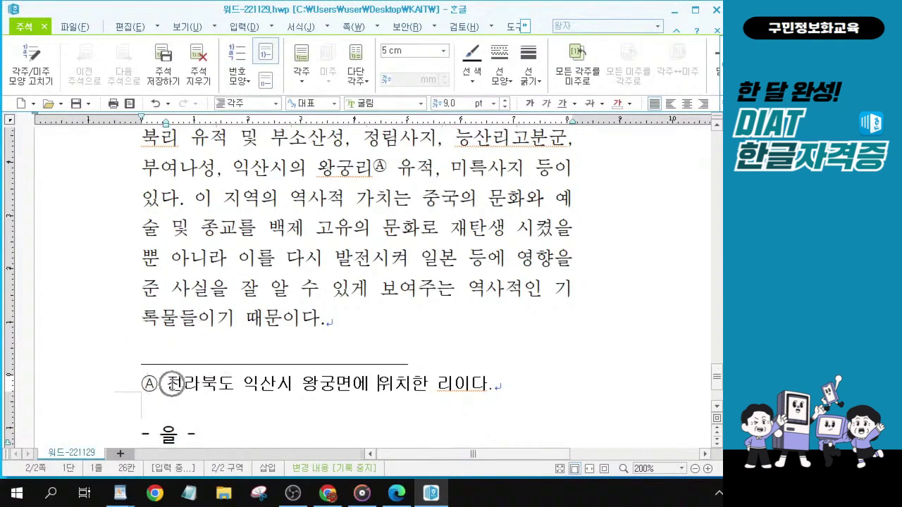
{"action": "left_click", "coordinate": [719, 67]}
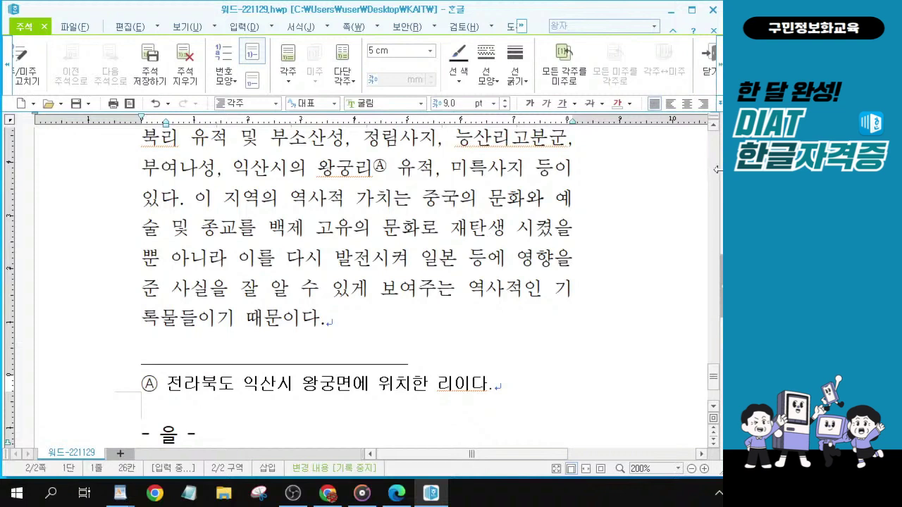
{"action": "left_click", "coordinate": [717, 83]}
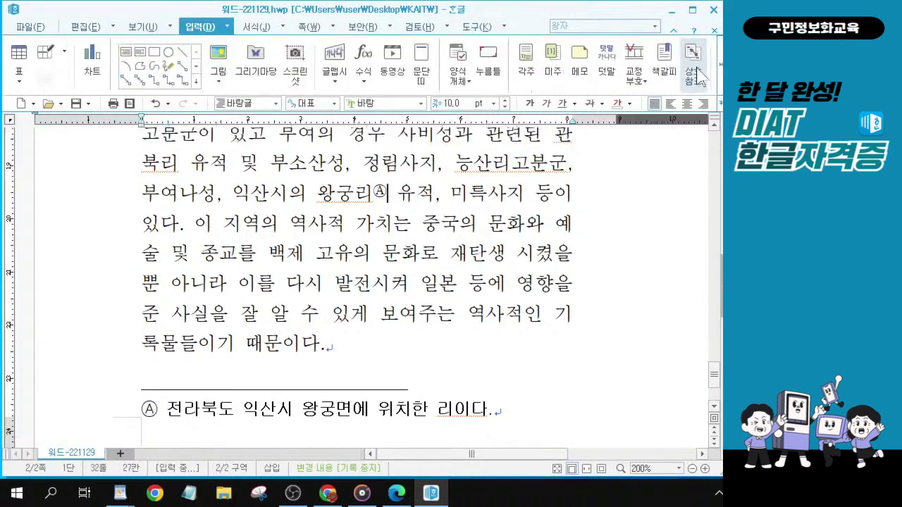
{"action": "left_click", "coordinate": [231, 405]}
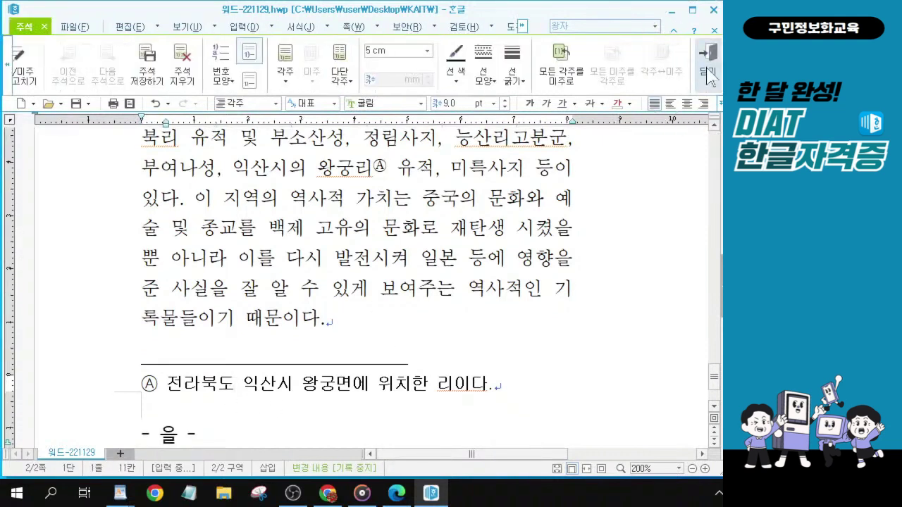
{"action": "left_click", "coordinate": [709, 76]}
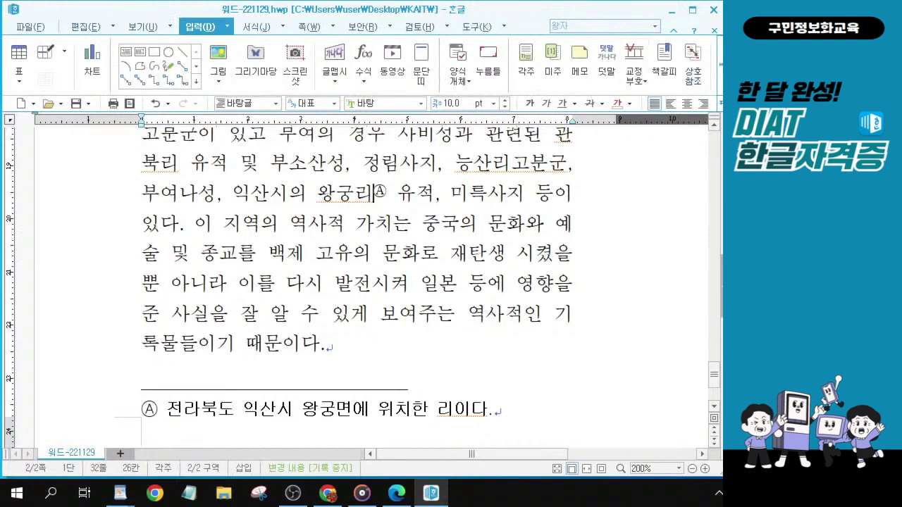
Start a new paragraph after "때문이다." at the end of the first column so that it begins in the second column.
{"action": "left_click", "coordinate": [337, 343]}
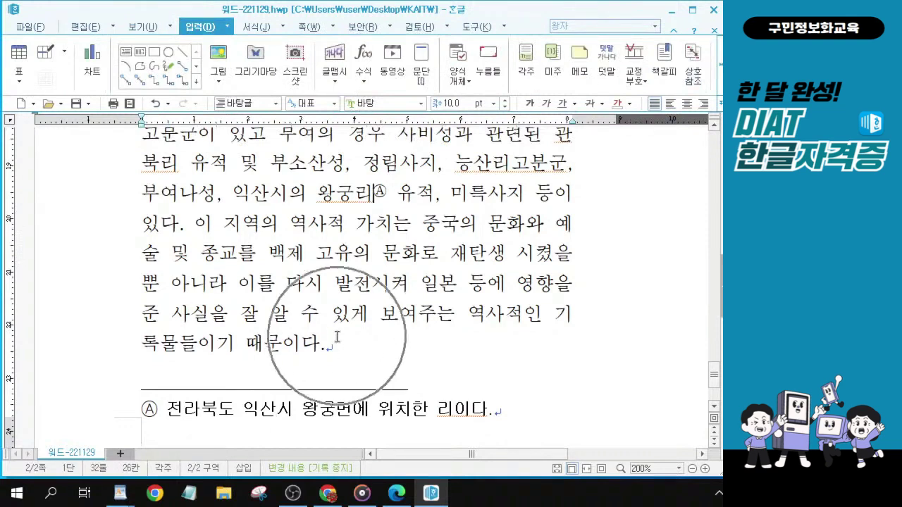
{"action": "left_click", "coordinate": [338, 343]}
{"action": "left_click", "coordinate": [337, 344]}
{"action": "left_click", "coordinate": [337, 344]}
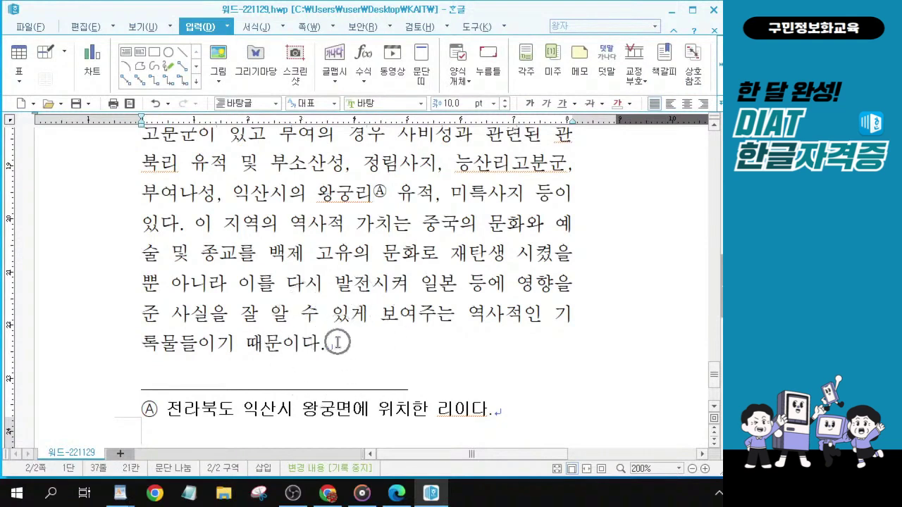
{"action": "left_click", "coordinate": [326, 344]}
{"action": "key", "text": "alt+Tab"}
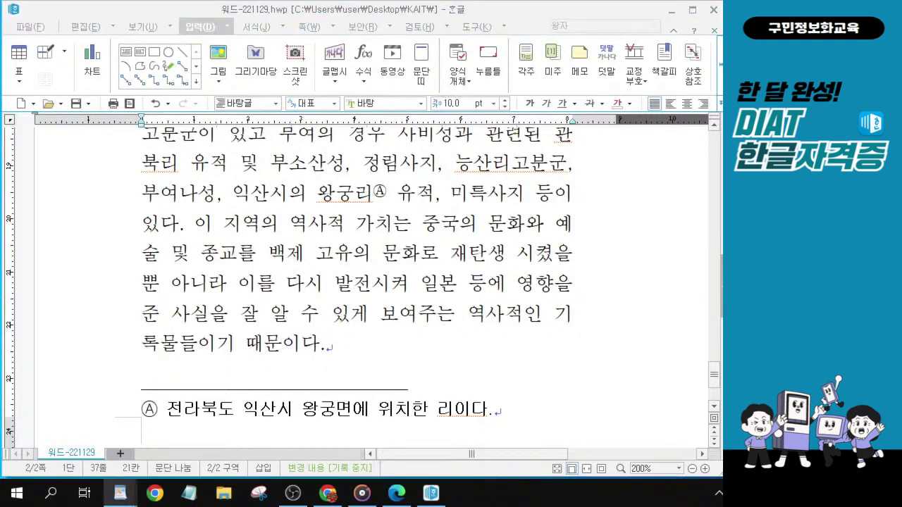
{"action": "key", "text": "alt+Tab"}
{"action": "left_click", "coordinate": [337, 347]}
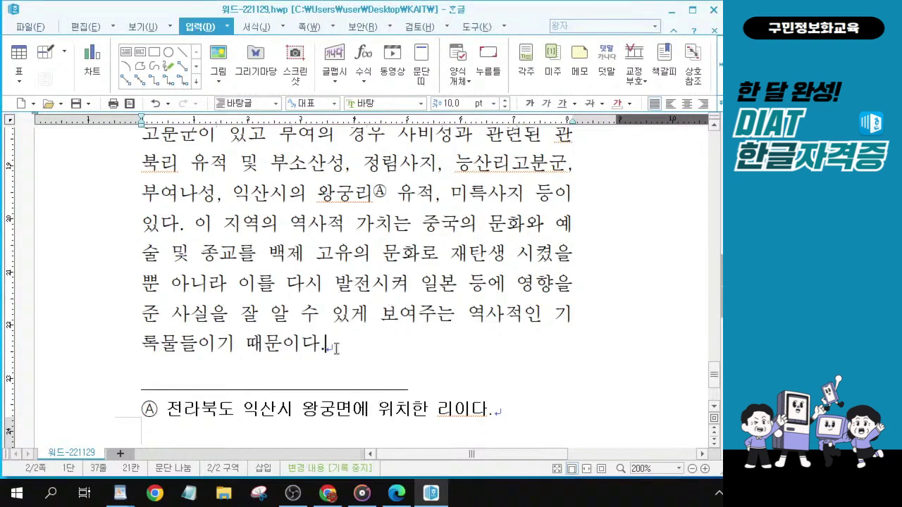
{"action": "key", "text": "Return"}
{"action": "left_click", "coordinate": [635, 200]}
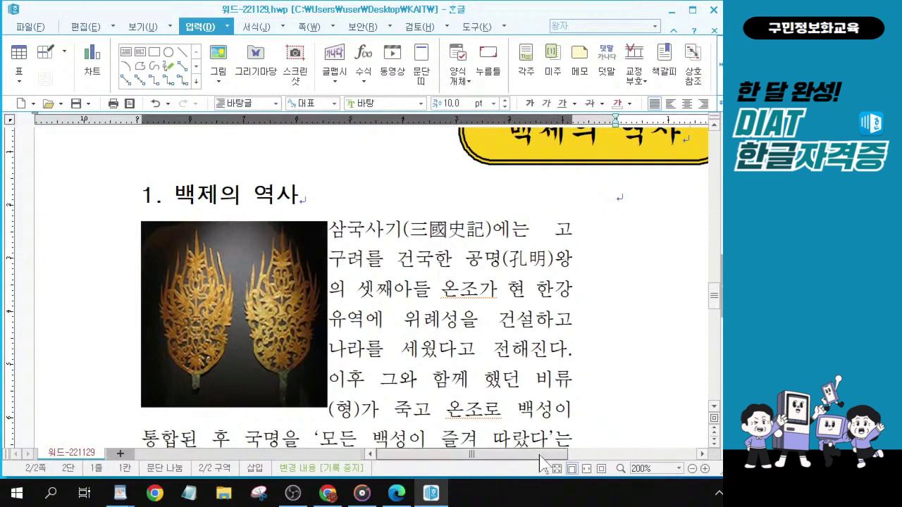
{"action": "left_click_drag", "start_coordinate": [540, 462], "coordinate": [615, 462]}
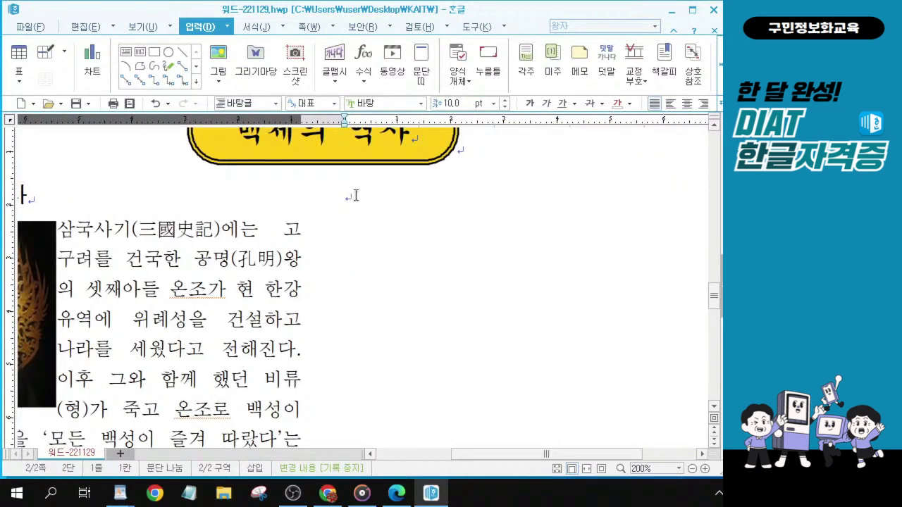
Add a second empty line below the first line of the second column.
{"action": "left_click", "coordinate": [346, 194]}
{"action": "key", "text": "alt+Tab"}
{"action": "left_click", "coordinate": [367, 197]}
{"action": "key", "text": "alt+Tab"}
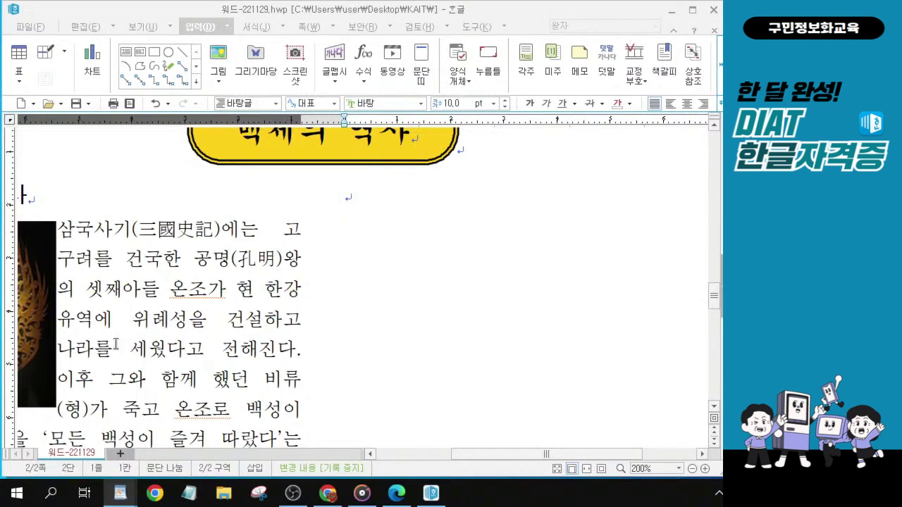
{"action": "left_click", "coordinate": [353, 196]}
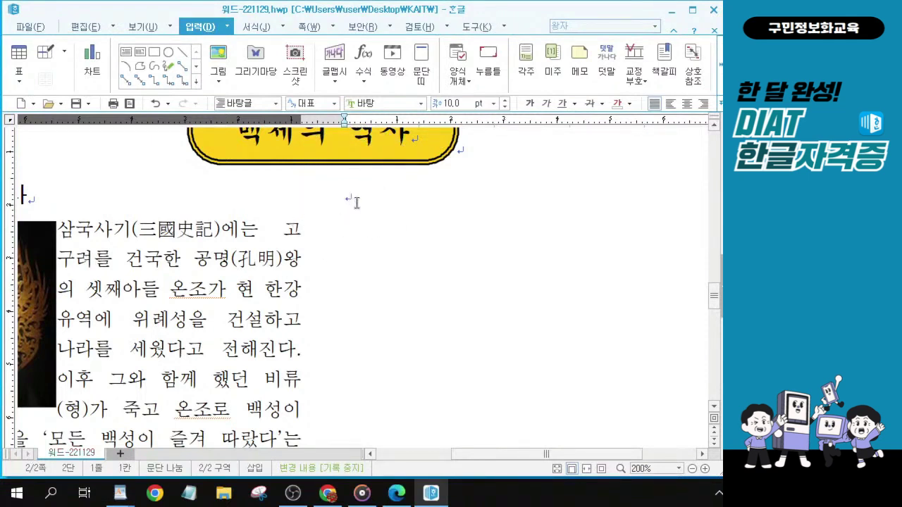
{"action": "key", "text": "Return"}
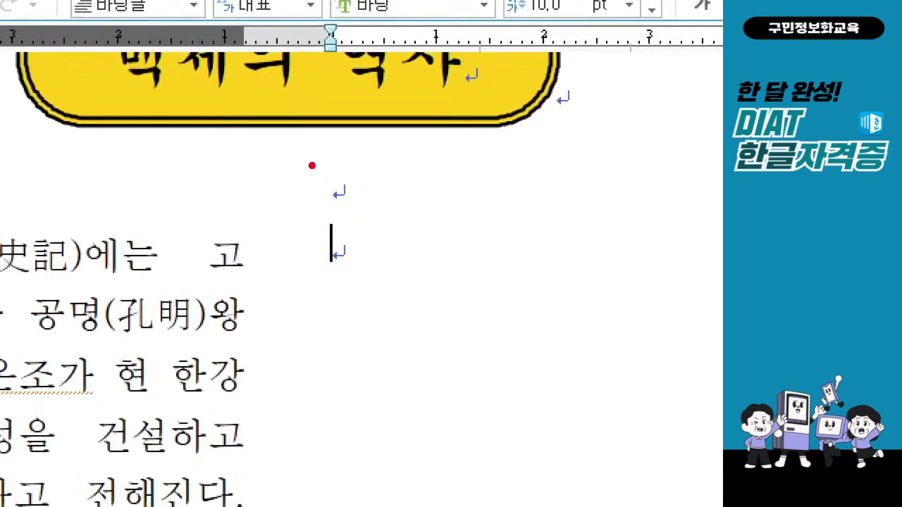
{"action": "left_click", "coordinate": [362, 222]}
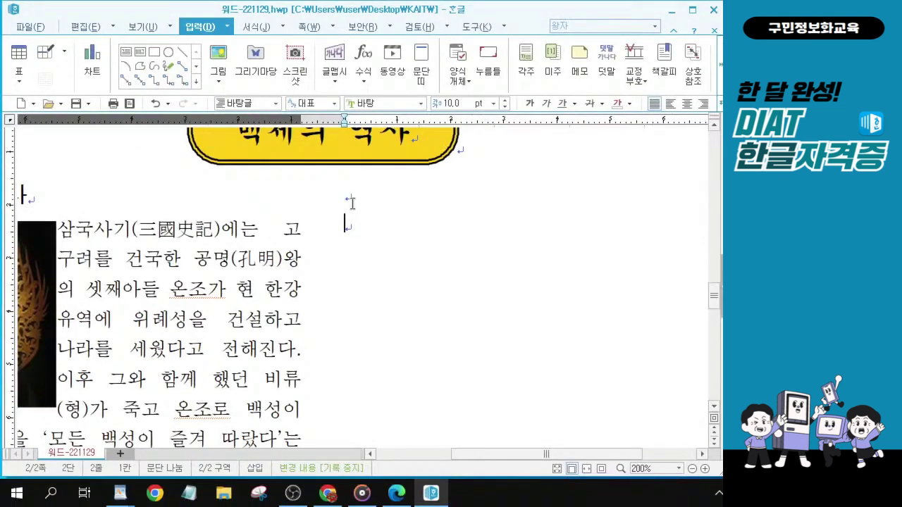
Enter the title "지역별 세계유산" on the first line of the second column.
{"action": "left_click", "coordinate": [349, 198]}
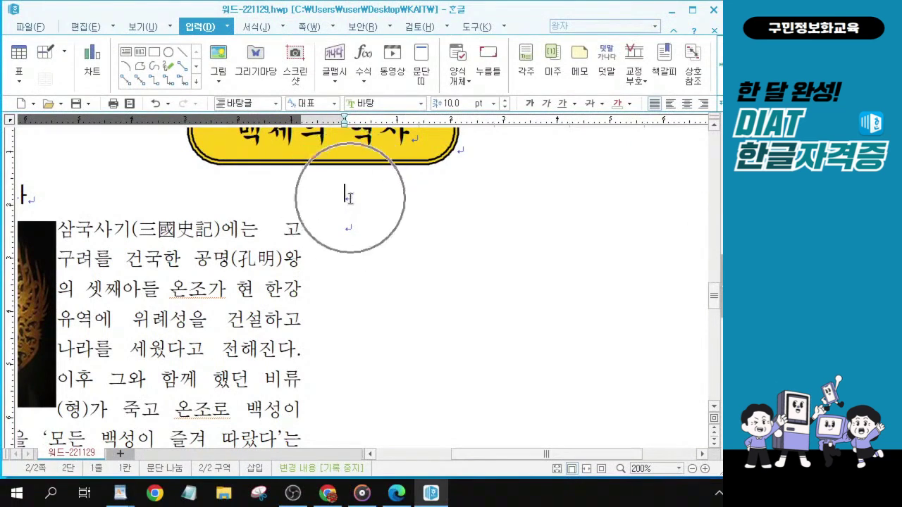
{"action": "left_click", "coordinate": [348, 198]}
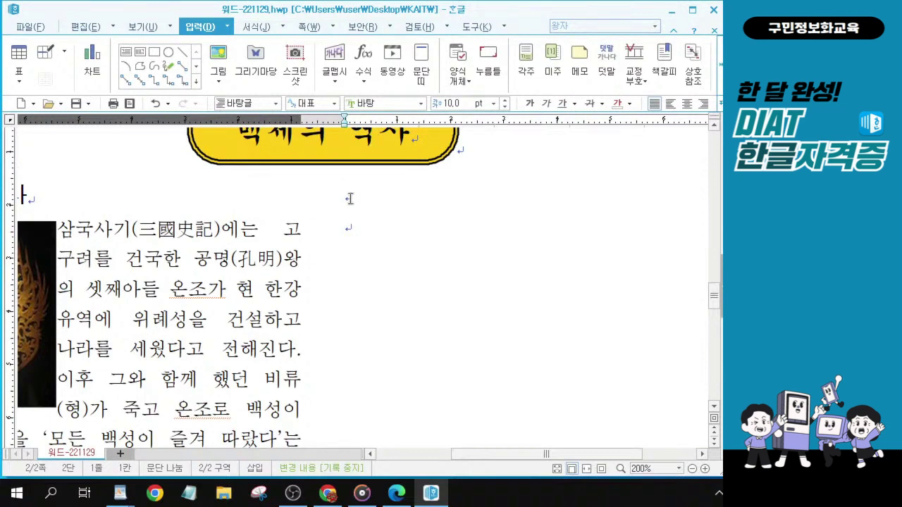
{"action": "left_click", "coordinate": [350, 198]}
{"action": "left_click", "coordinate": [350, 197]}
{"action": "key", "text": "alt+Tab"}
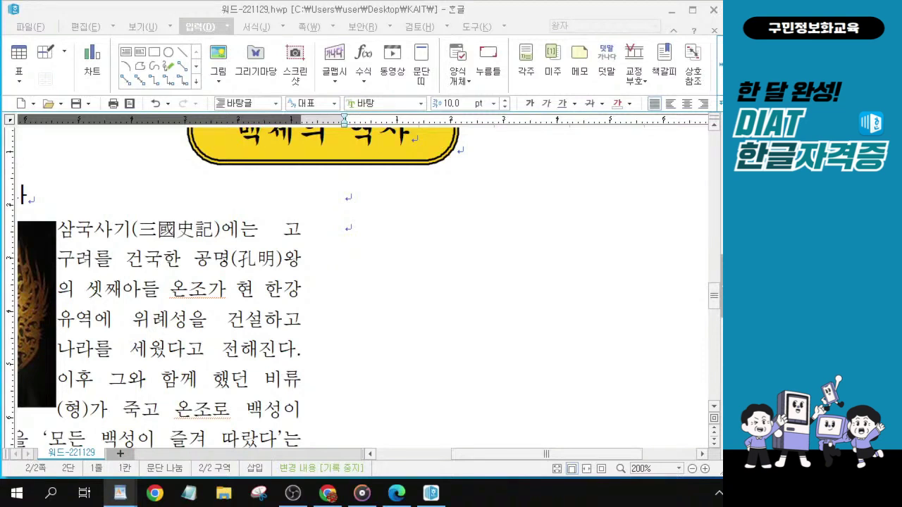
{"action": "left_click", "coordinate": [378, 201]}
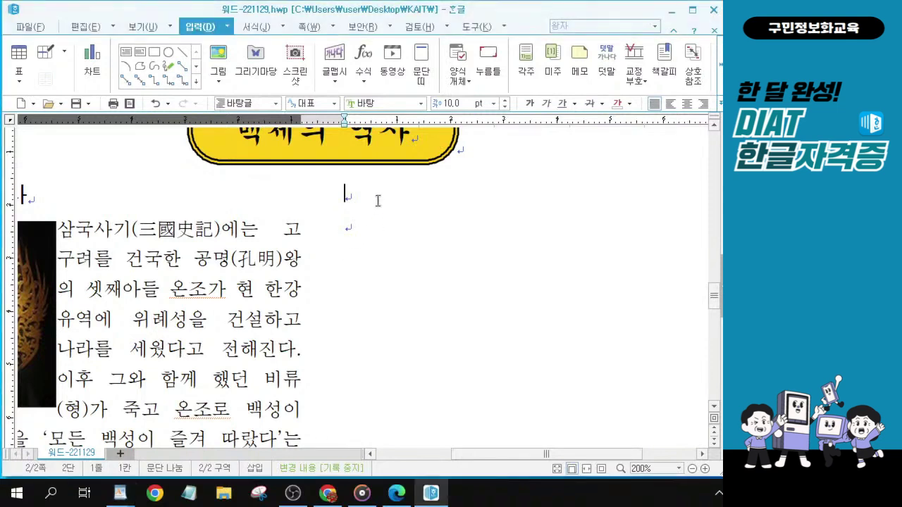
{"action": "type", "text": "지역별 섹"}
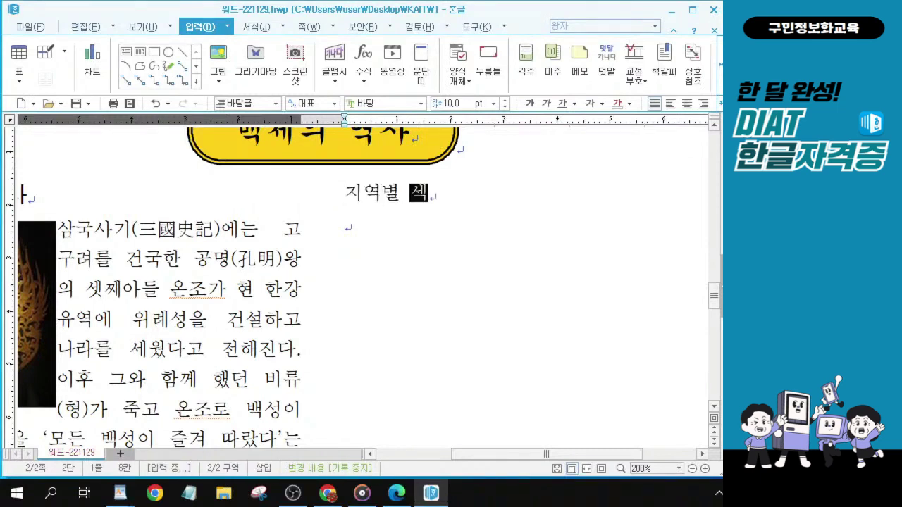
{"action": "type", "text": "계유산"}
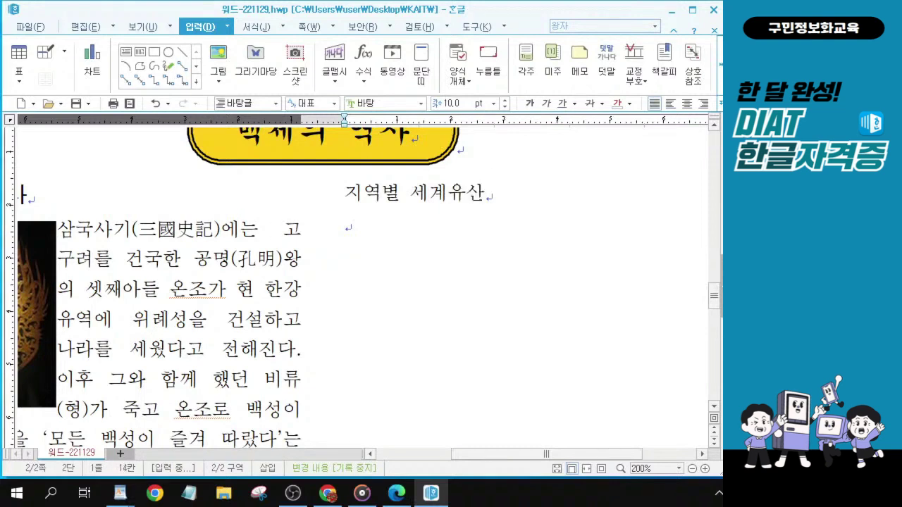
{"action": "key", "text": "alt+Tab"}
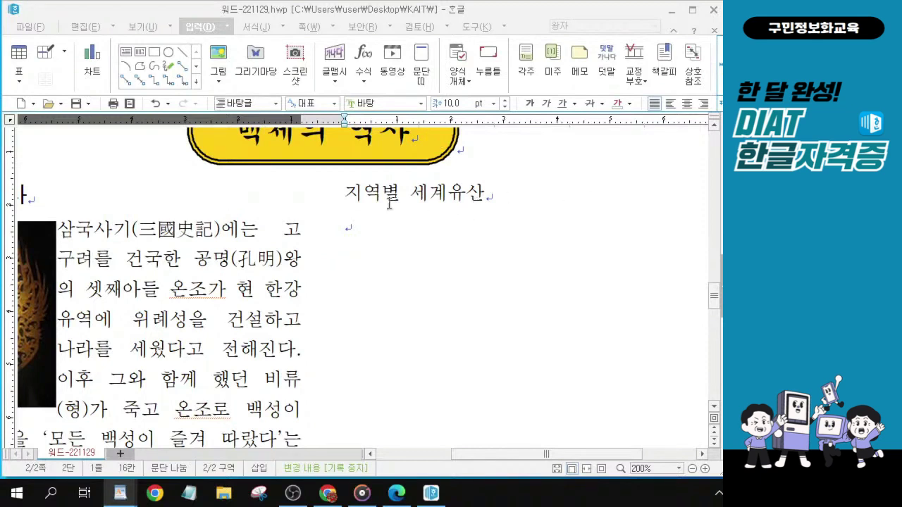
Change the font of the "지역별 세계유산" title to 굴림.
{"action": "left_click_drag", "start_coordinate": [346, 194], "coordinate": [490, 192]}
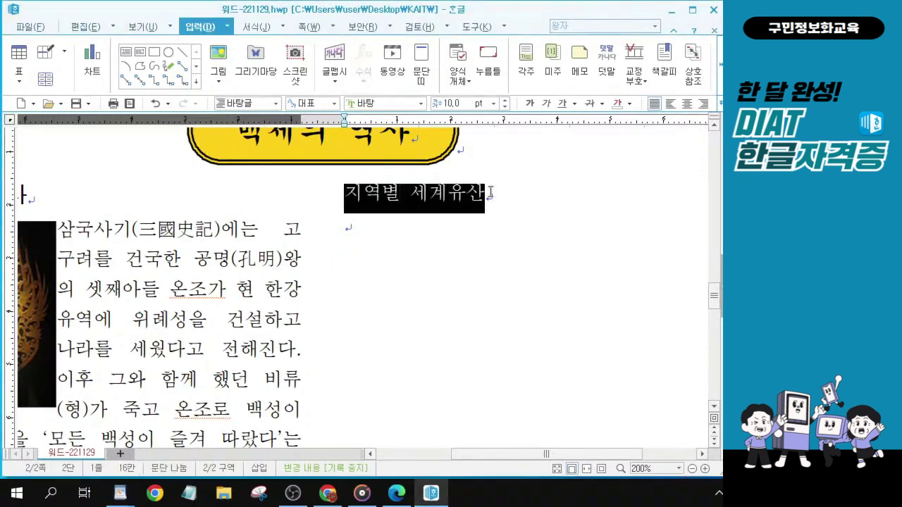
{"action": "scroll", "coordinate": [519, 204], "scroll_direction": "up", "scroll_amount": 3}
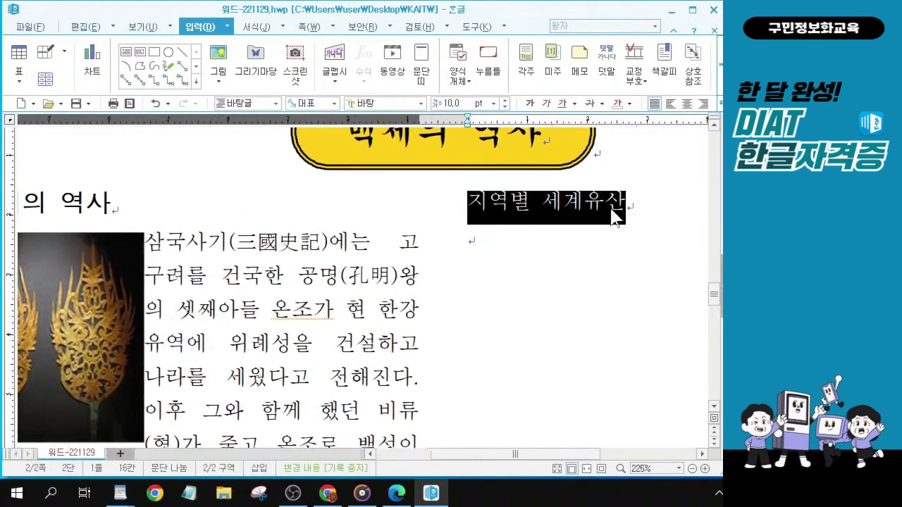
{"action": "left_click_drag", "start_coordinate": [545, 454], "coordinate": [569, 456]}
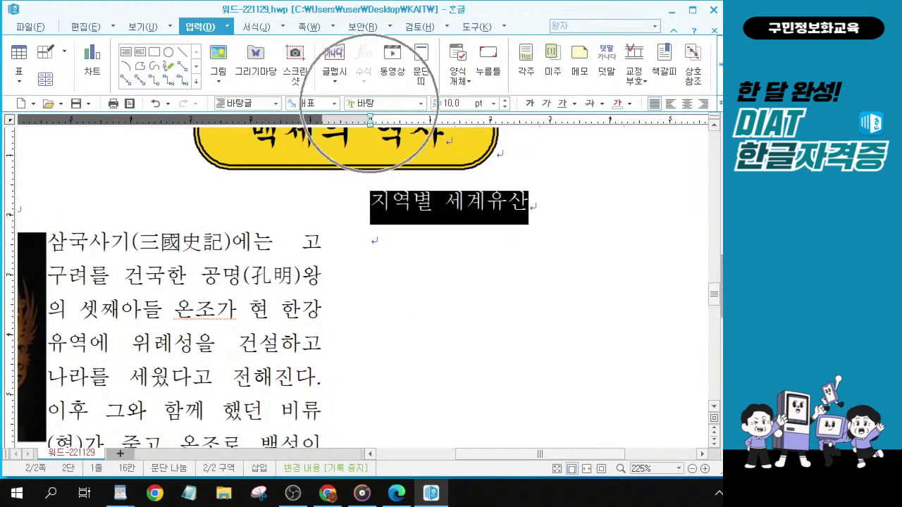
{"action": "left_click", "coordinate": [361, 103]}
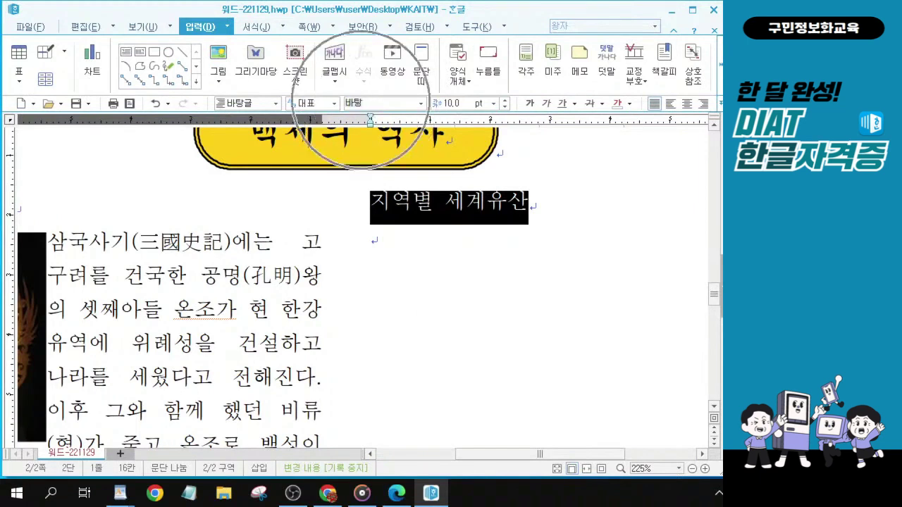
{"action": "type", "text": "굴"}
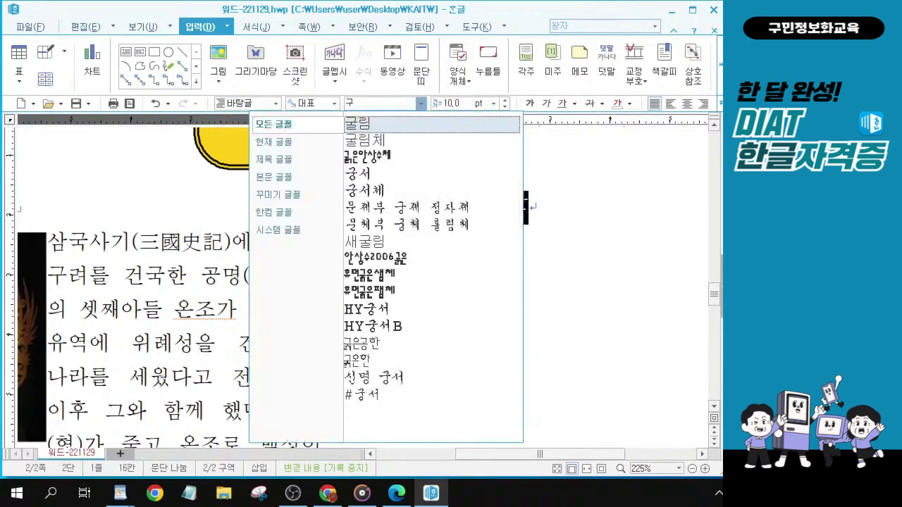
{"action": "left_click", "coordinate": [381, 127]}
{"action": "left_click", "coordinate": [381, 127]}
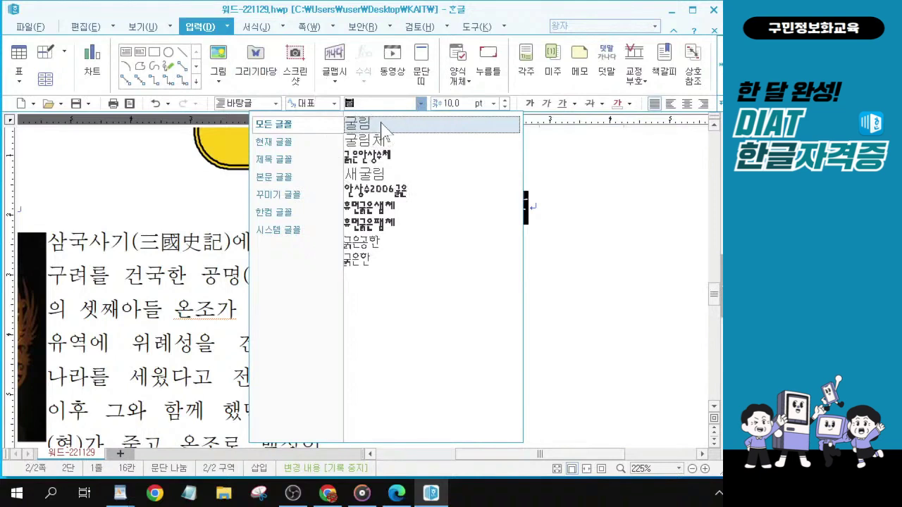
{"action": "left_click", "coordinate": [382, 127]}
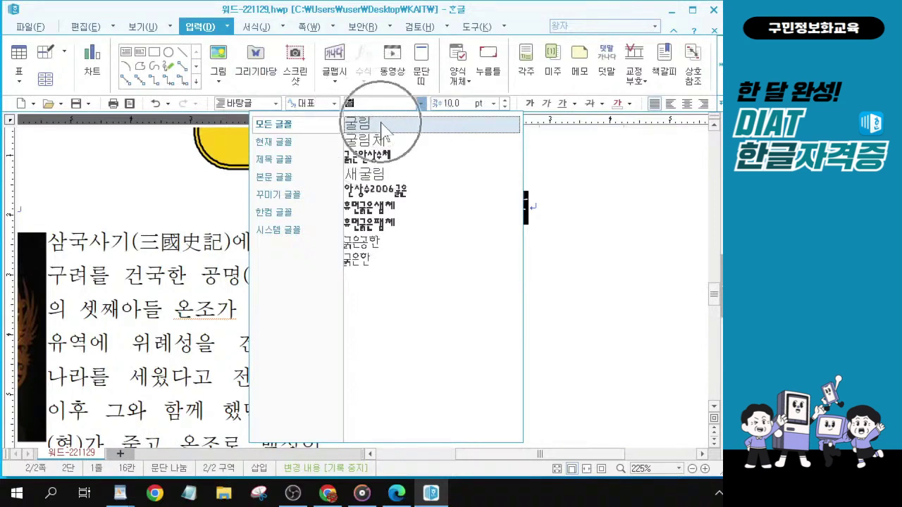
{"action": "left_click", "coordinate": [381, 127]}
{"action": "left_click", "coordinate": [381, 127]}
{"action": "left_click", "coordinate": [381, 127]}
Set the "지역별 세계유산" title to 12 pt, bold and centre-aligned.
{"action": "left_click", "coordinate": [505, 100]}
{"action": "left_click", "coordinate": [506, 101]}
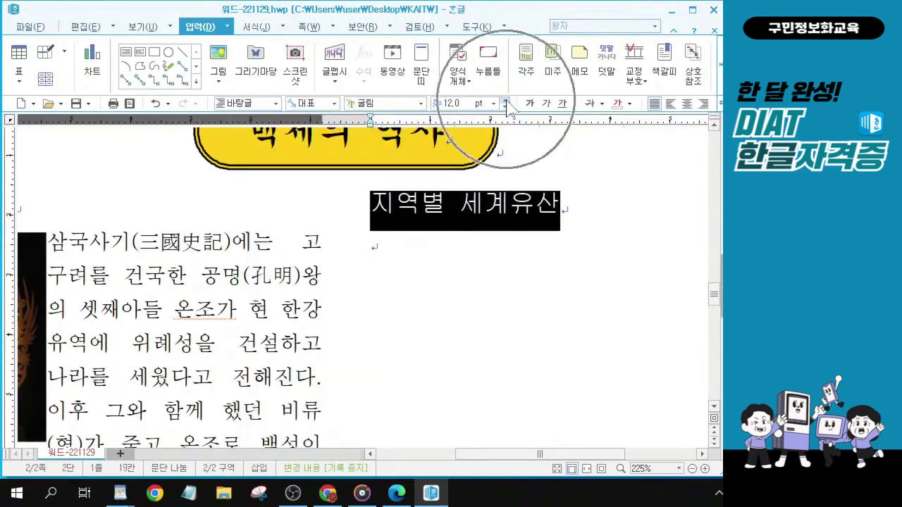
{"action": "left_click", "coordinate": [687, 104]}
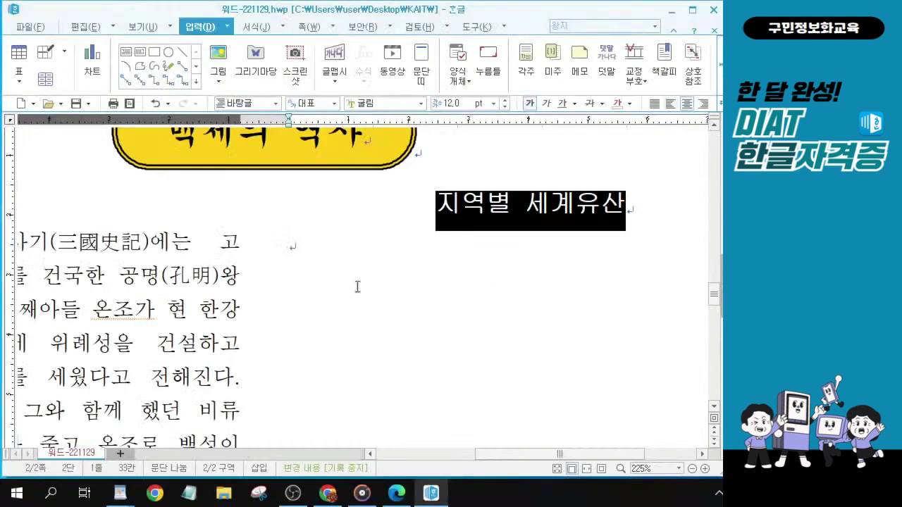
Insert a table with 5 rows and 2 columns on the empty line below the "지역별 세계유산" title.
{"action": "left_click", "coordinate": [297, 248]}
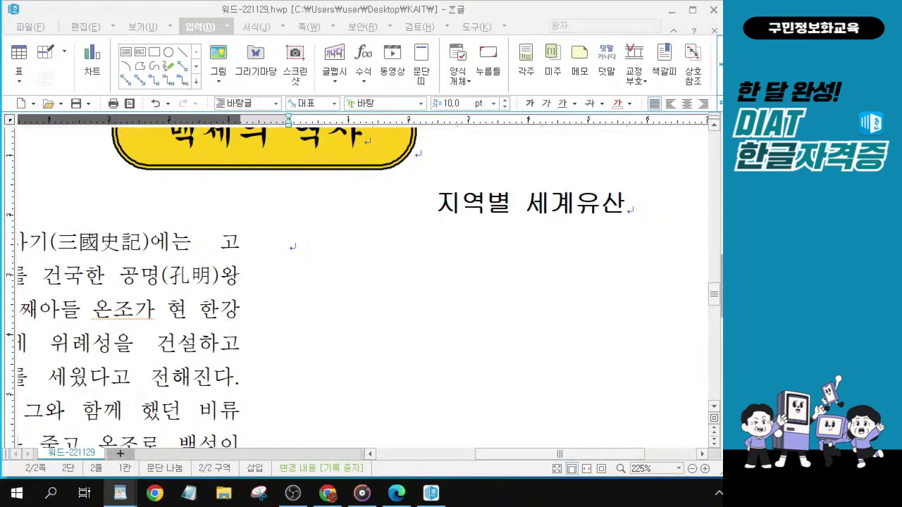
{"action": "left_click", "coordinate": [296, 246]}
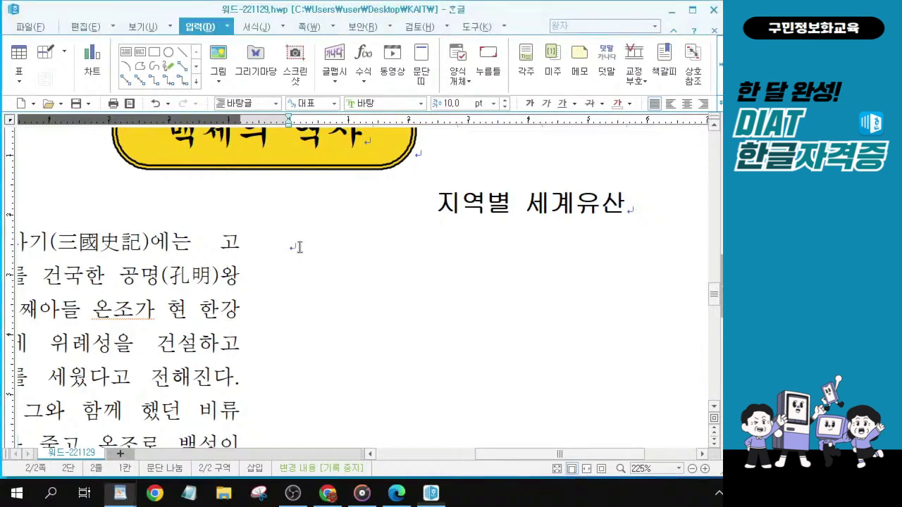
{"action": "left_click", "coordinate": [298, 246]}
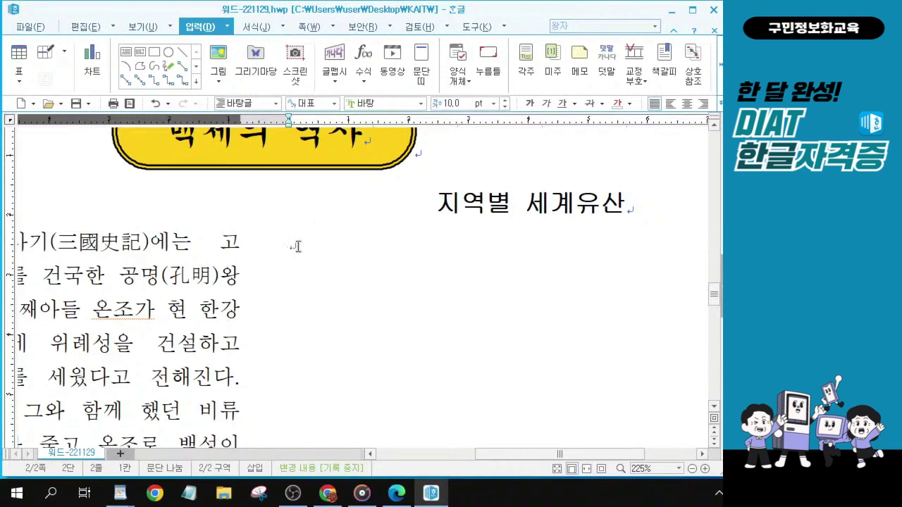
{"action": "left_click", "coordinate": [201, 32]}
{"action": "left_click", "coordinate": [200, 32]}
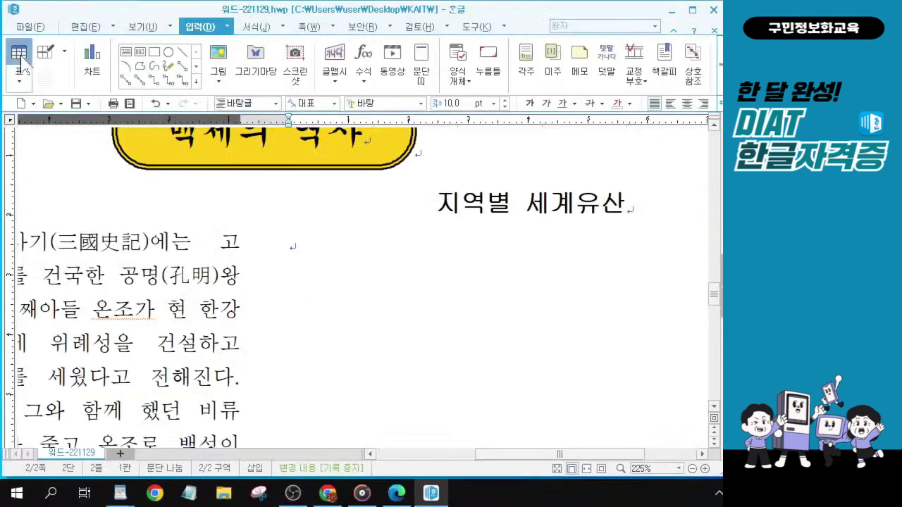
{"action": "left_click", "coordinate": [21, 59]}
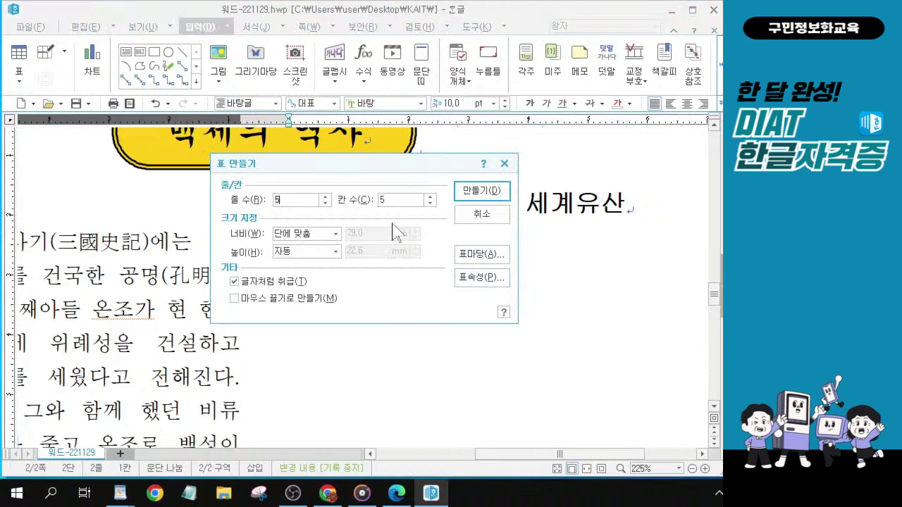
{"action": "key", "text": "Tab"}
{"action": "type", "text": "2"}
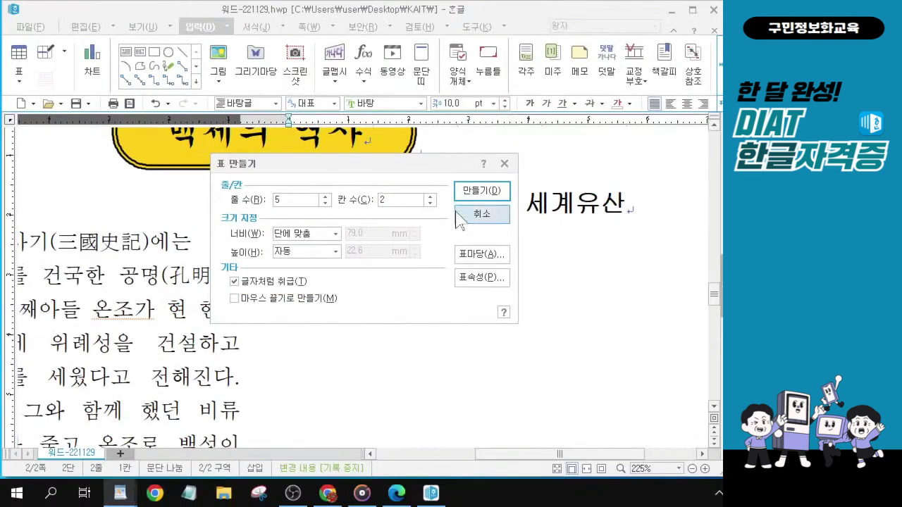
{"action": "left_click", "coordinate": [479, 196]}
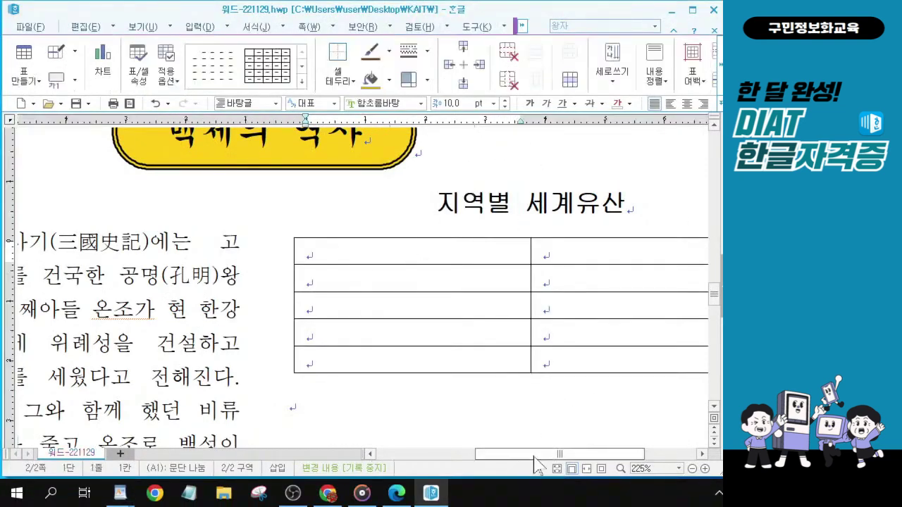
Enter the column headings "지역" and "등재수" in the first row of the table.
{"action": "left_click_drag", "start_coordinate": [535, 457], "coordinate": [587, 456]}
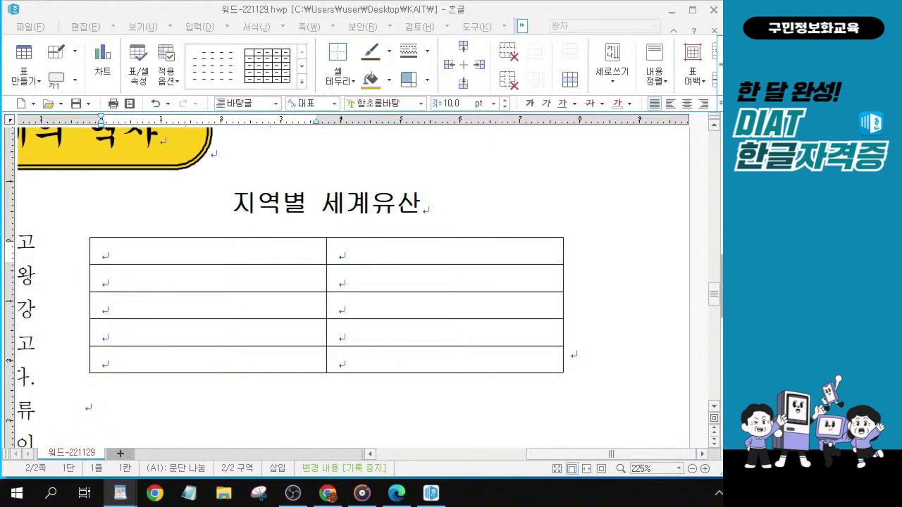
{"action": "left_click", "coordinate": [256, 254]}
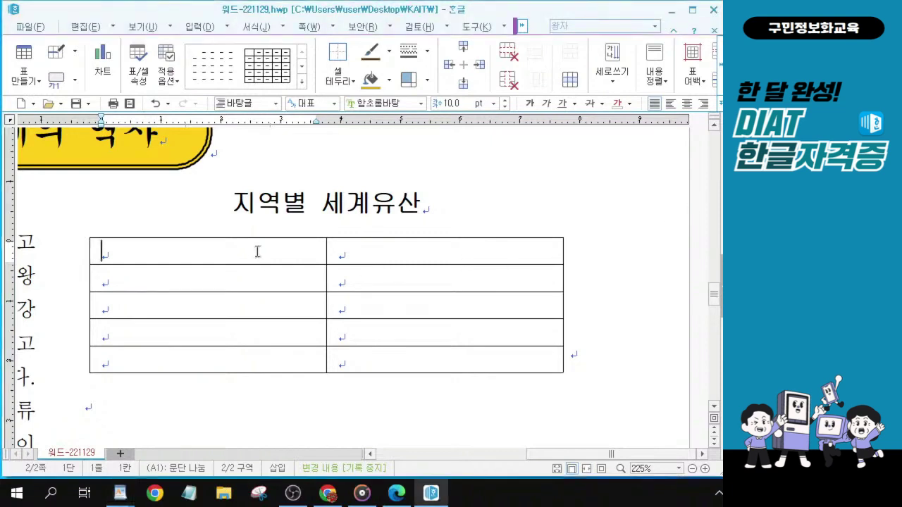
{"action": "scroll", "coordinate": [257, 252], "scroll_direction": "up", "scroll_amount": 2, "text": "ctrl"}
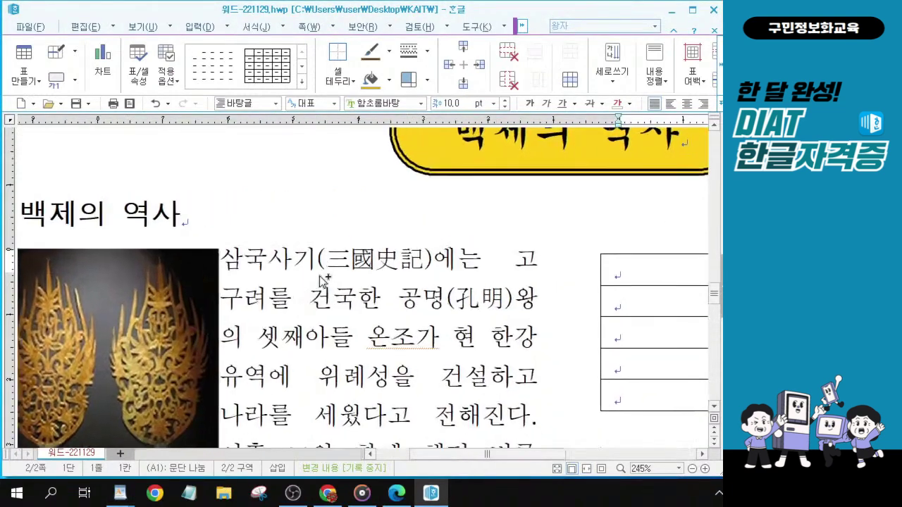
{"action": "scroll", "coordinate": [322, 281], "scroll_direction": "up", "scroll_amount": 5, "text": "ctrl"}
{"action": "left_click_drag", "start_coordinate": [524, 459], "coordinate": [610, 473]}
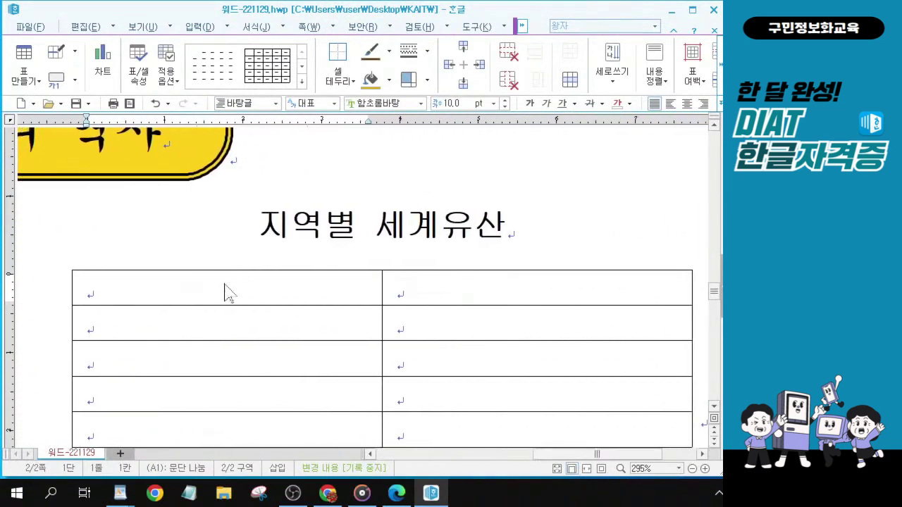
{"action": "left_click", "coordinate": [197, 292]}
{"action": "type", "text": "지"}
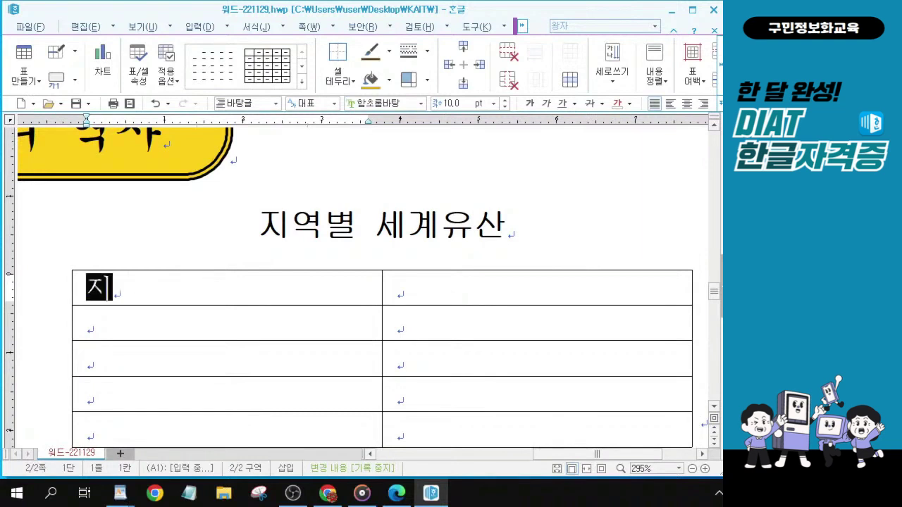
{"action": "type", "text": "역"}
{"action": "key", "text": "Tab"}
{"action": "type", "text": "등ㅈ"}
{"action": "type", "text": "재수"}
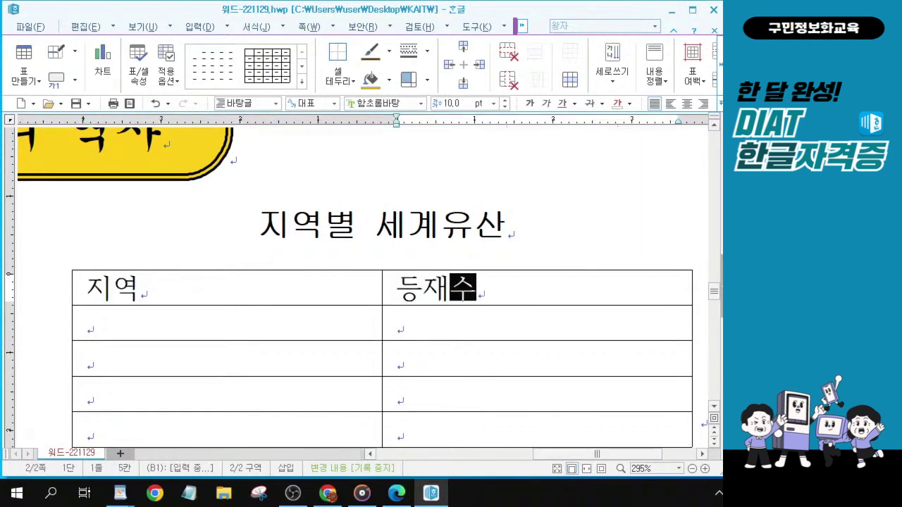
Fill the second row with "북미/유럽" and 506, and the third row with "아시아" and 253.
{"action": "key", "text": "Tab"}
{"action": "type", "text": "북미"}
{"action": "type", "text": "/ㅇ"}
{"action": "type", "text": "ㅠ럽"}
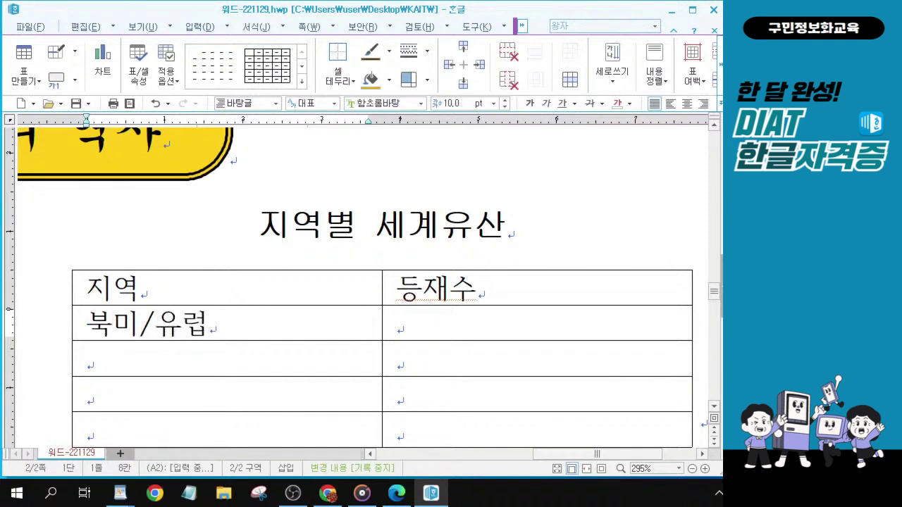
{"action": "key", "text": "Tab"}
{"action": "type", "text": "506"}
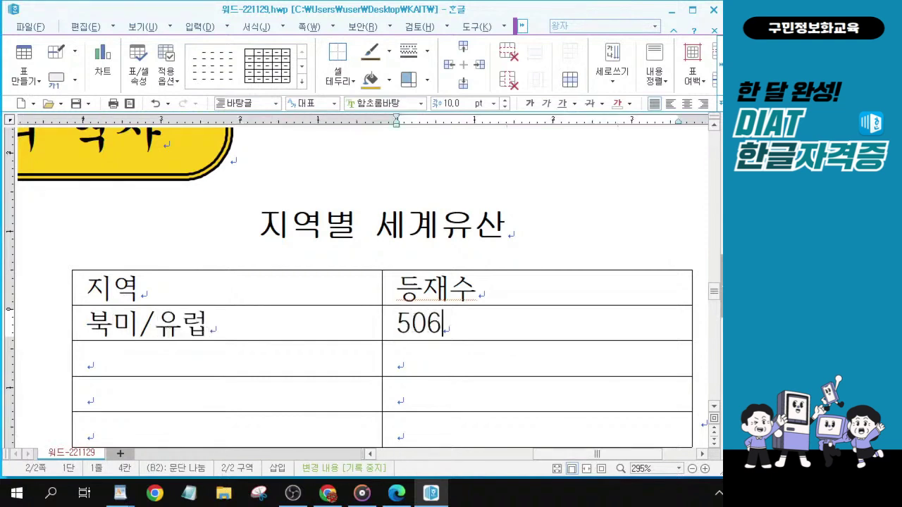
{"action": "left_click", "coordinate": [140, 367]}
{"action": "type", "text": "아시아"}
{"action": "key", "text": "Tab"}
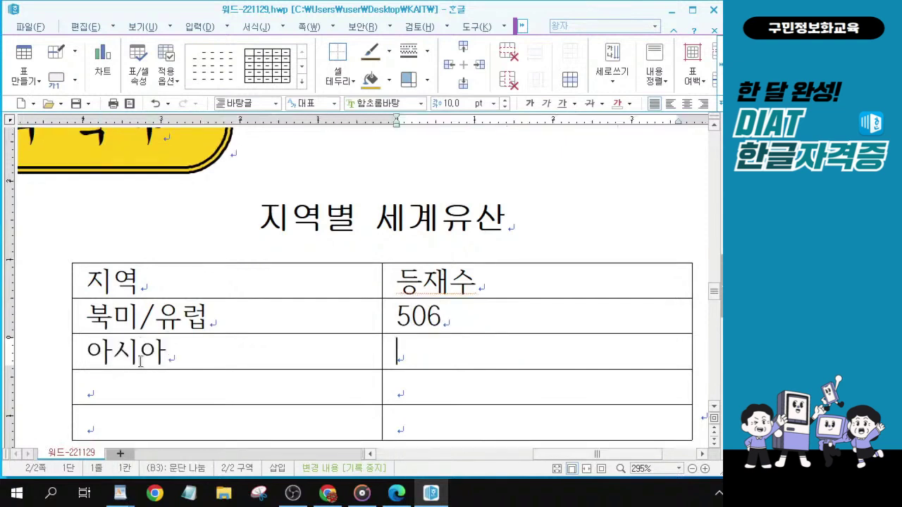
{"action": "type", "text": "253"}
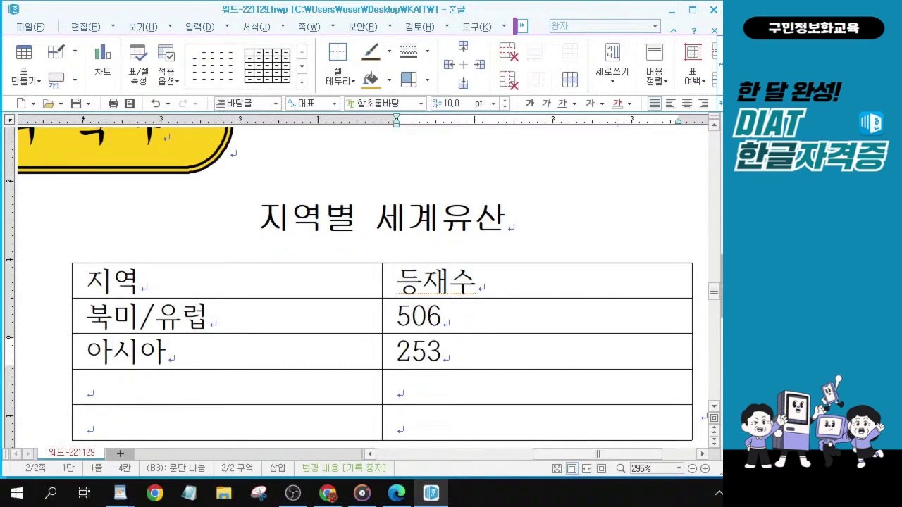
Fill the fourth row with "아랍연맹" and 82, and the fifth row with "남미" and 139.
{"action": "left_click", "coordinate": [135, 394]}
{"action": "type", "text": "아라ㅂ연맹"}
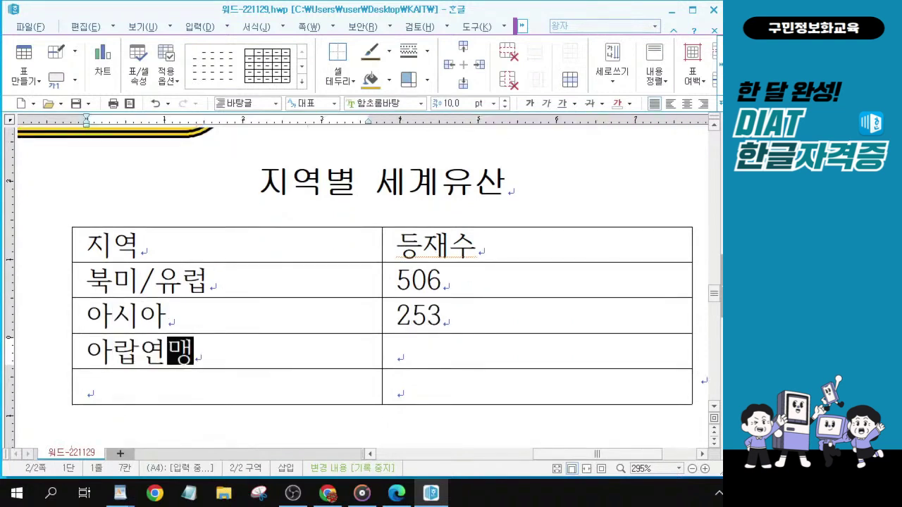
{"action": "key", "text": "Tab"}
{"action": "type", "text": "82"}
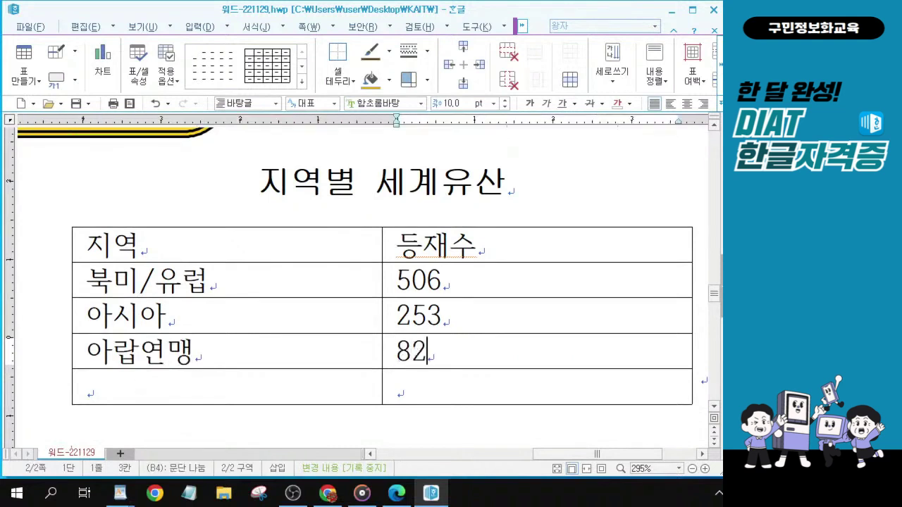
{"action": "key", "text": "Tab"}
{"action": "type", "text": "남미"}
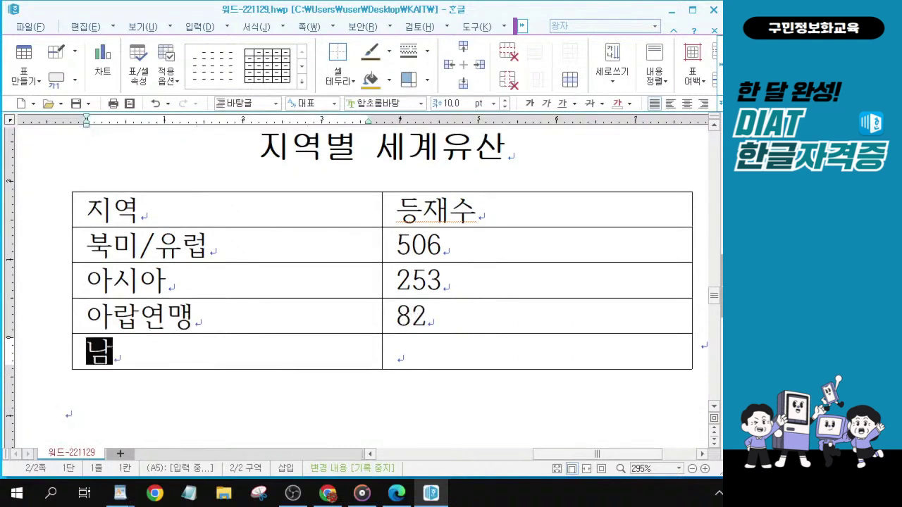
{"action": "key", "text": "Tab"}
{"action": "type", "text": "139"}
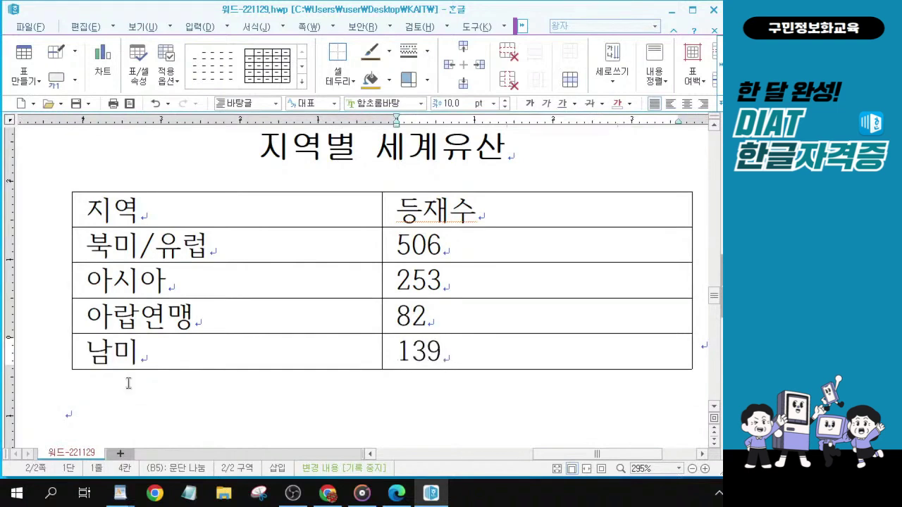
{"action": "left_click", "coordinate": [235, 210]}
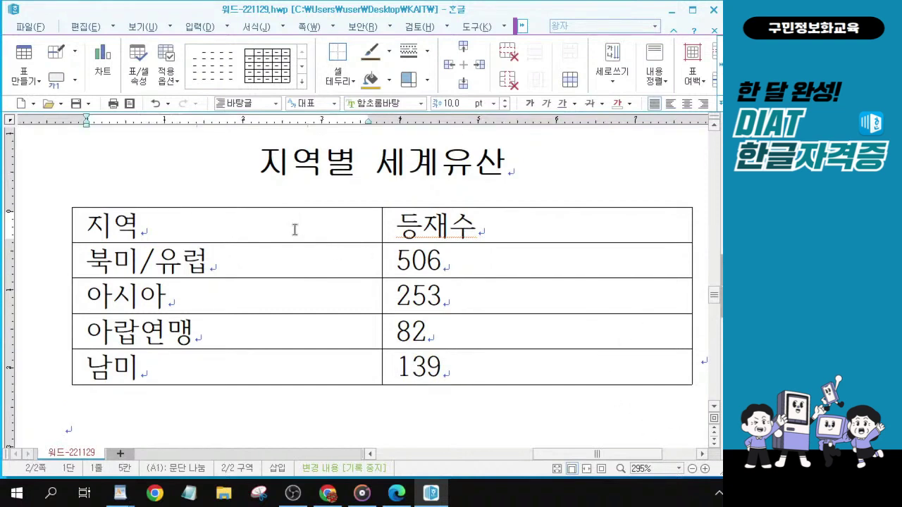
{"action": "left_click_drag", "start_coordinate": [294, 227], "coordinate": [626, 368]}
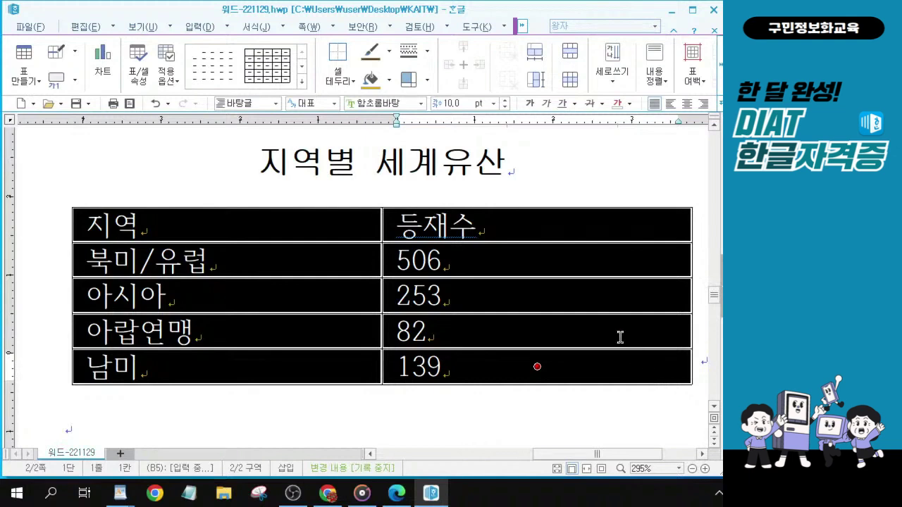
{"action": "scroll", "coordinate": [620, 337], "scroll_direction": "up", "scroll_amount": 3}
{"action": "scroll", "coordinate": [605, 340], "scroll_direction": "up", "scroll_amount": 1}
{"action": "left_click_drag", "start_coordinate": [552, 455], "coordinate": [539, 458]}
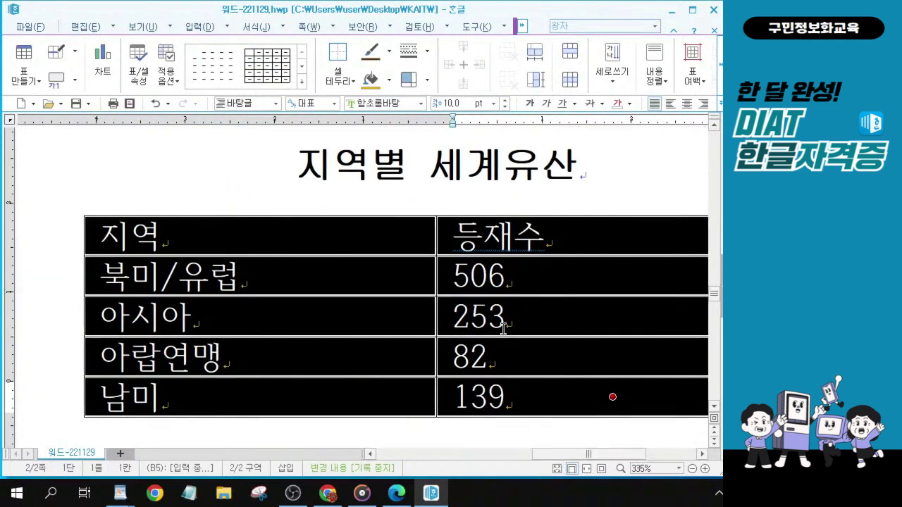
{"action": "mouse_move", "coordinate": [714, 310]}
{"action": "left_mouse_down"}
{"action": "mouse_move", "coordinate": [716, 299]}
{"action": "mouse_move", "coordinate": [717, 306]}
{"action": "left_mouse_up"}
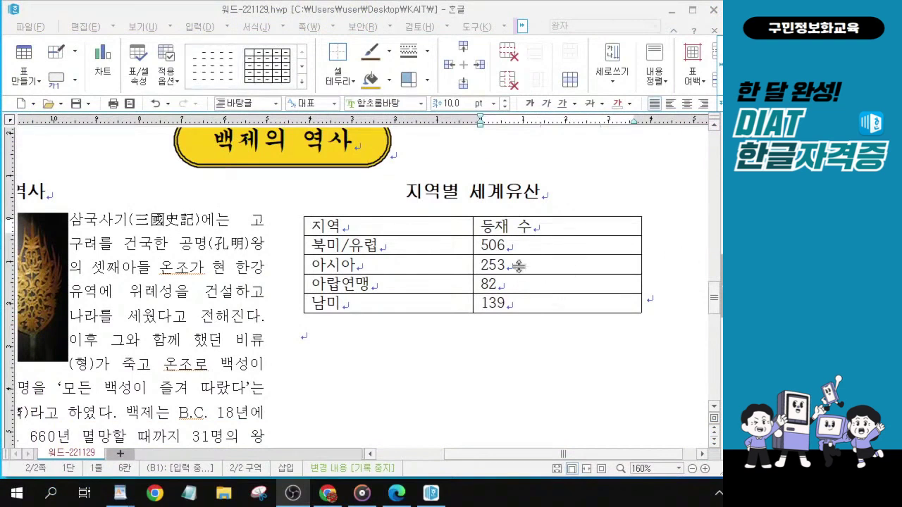
Change the font of all cells in the "지역별 세계유산" table to 굴림.
{"action": "left_click", "coordinate": [434, 228]}
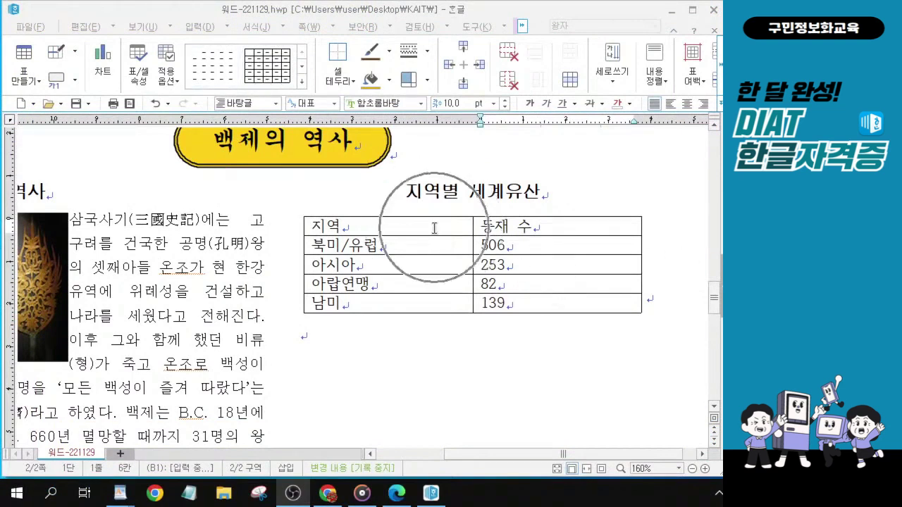
{"action": "left_click_drag", "start_coordinate": [434, 228], "coordinate": [557, 303]}
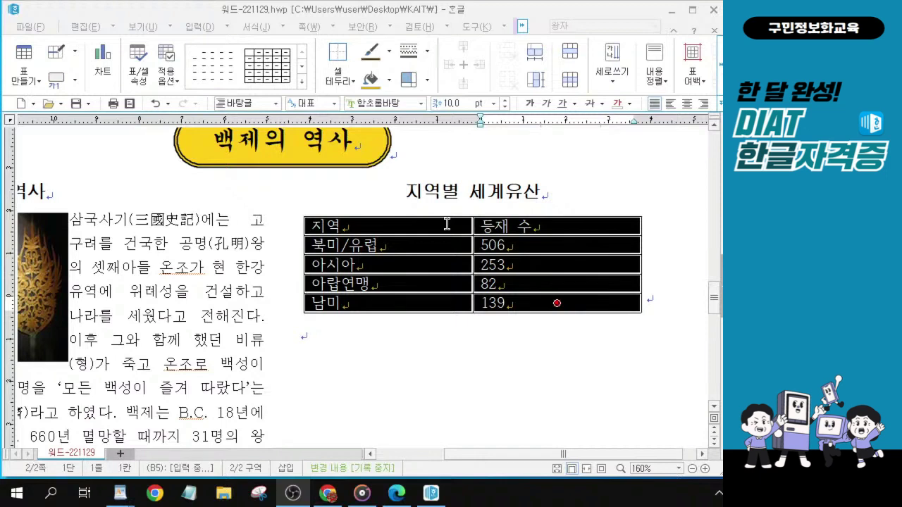
{"action": "left_click", "coordinate": [388, 226]}
{"action": "left_click_drag", "start_coordinate": [425, 225], "coordinate": [636, 304]}
{"action": "left_click", "coordinate": [376, 229]}
{"action": "left_click", "coordinate": [563, 304]}
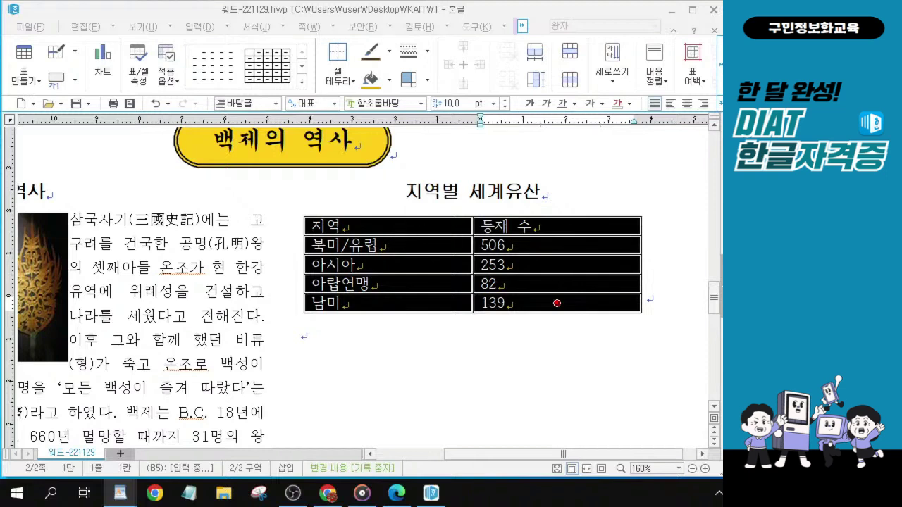
{"action": "left_click", "coordinate": [381, 104]}
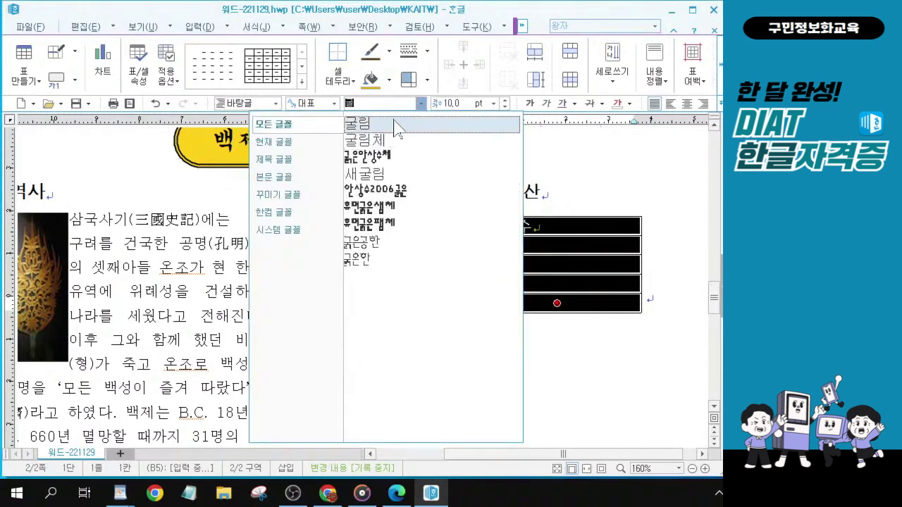
{"action": "type", "text": "굴"}
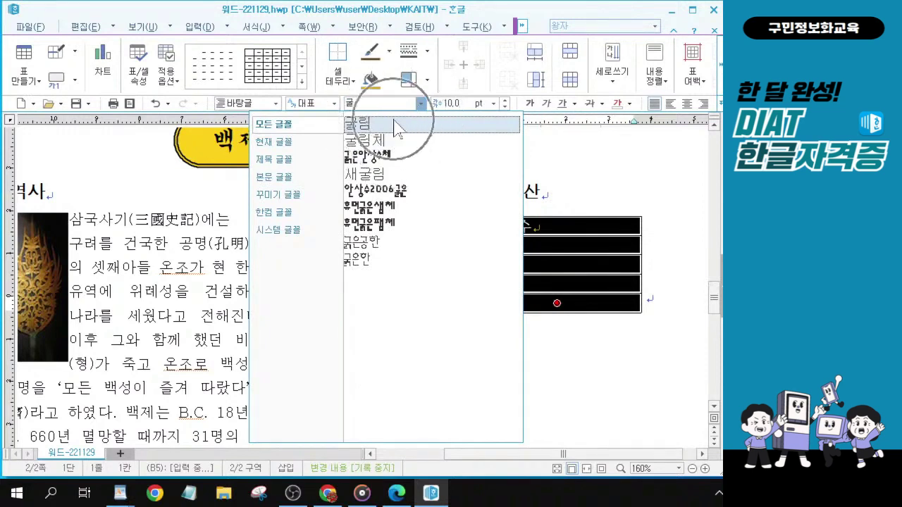
{"action": "left_click", "coordinate": [395, 125]}
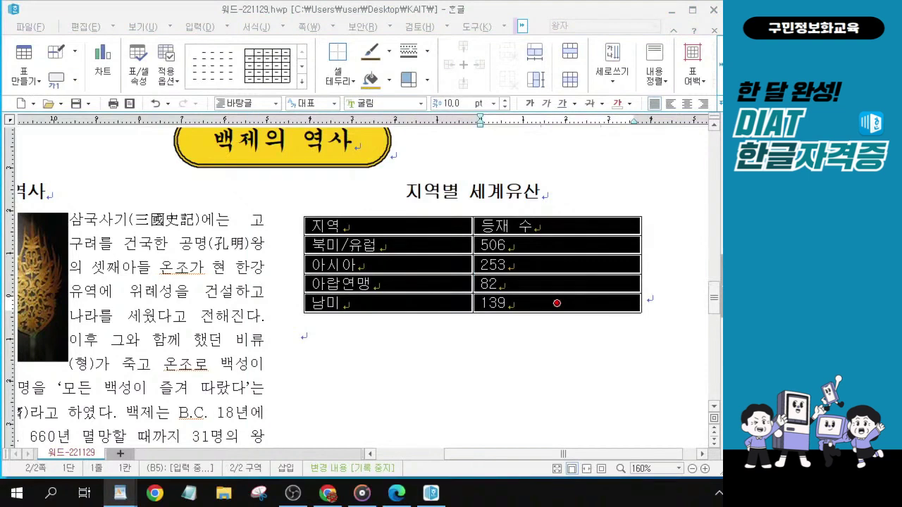
Centre-align the text in all table cells and make the header row bold.
{"action": "left_click", "coordinate": [687, 104]}
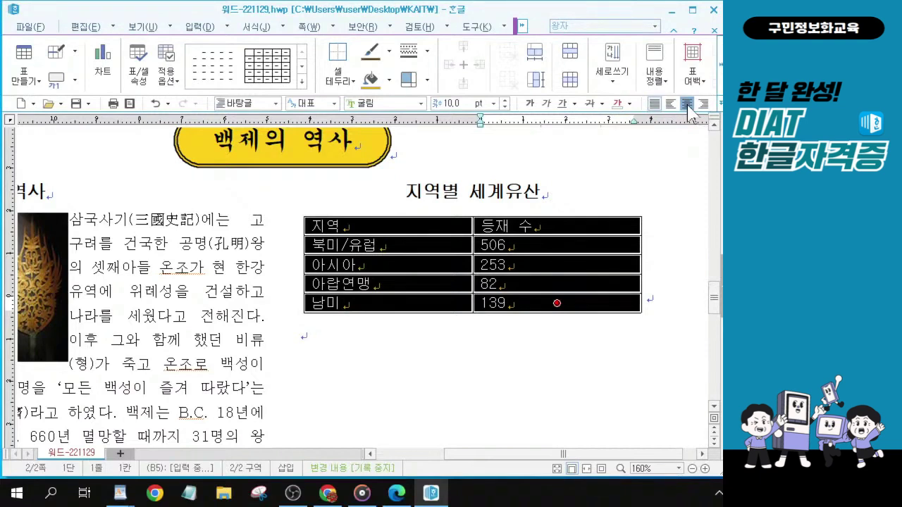
{"action": "left_click", "coordinate": [687, 104]}
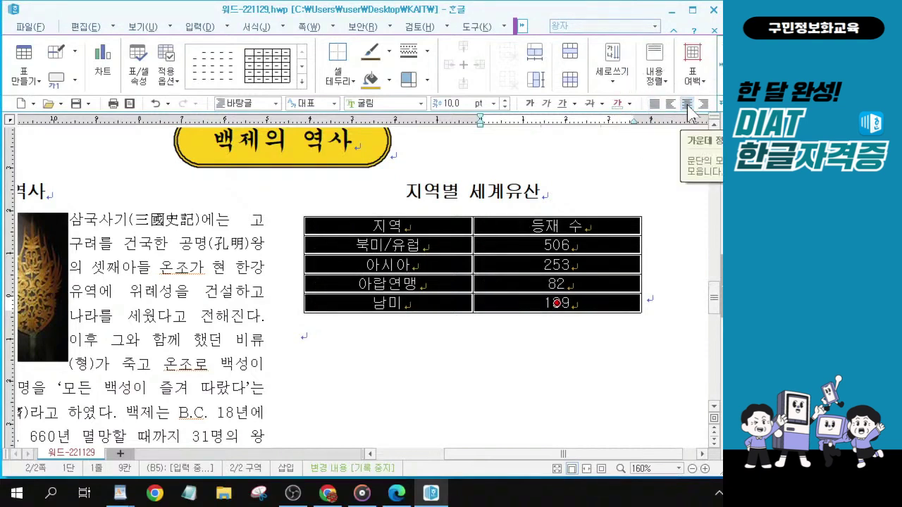
{"action": "left_click_drag", "start_coordinate": [422, 224], "coordinate": [573, 215]}
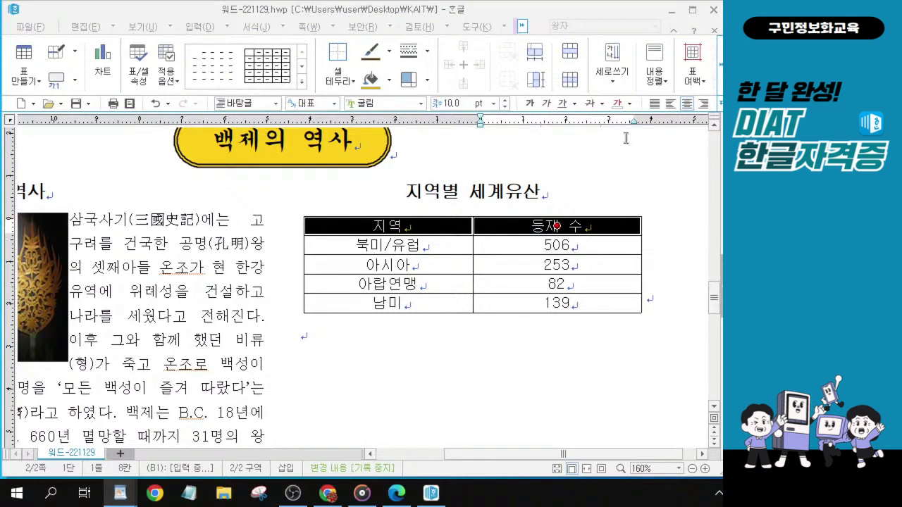
{"action": "left_click", "coordinate": [530, 104]}
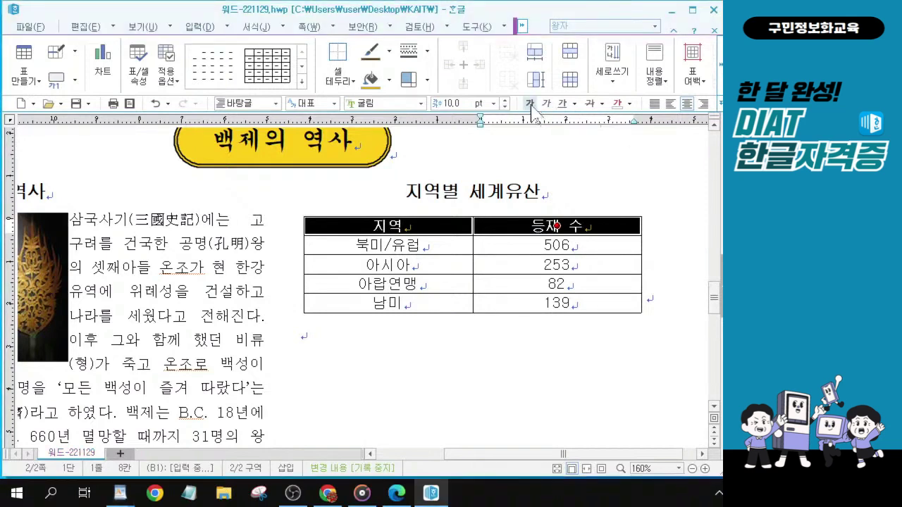
Set the header row's text to 12 pt and give its bottom border a 0.5 mm double line.
{"action": "left_click", "coordinate": [504, 100]}
{"action": "left_click", "coordinate": [505, 100]}
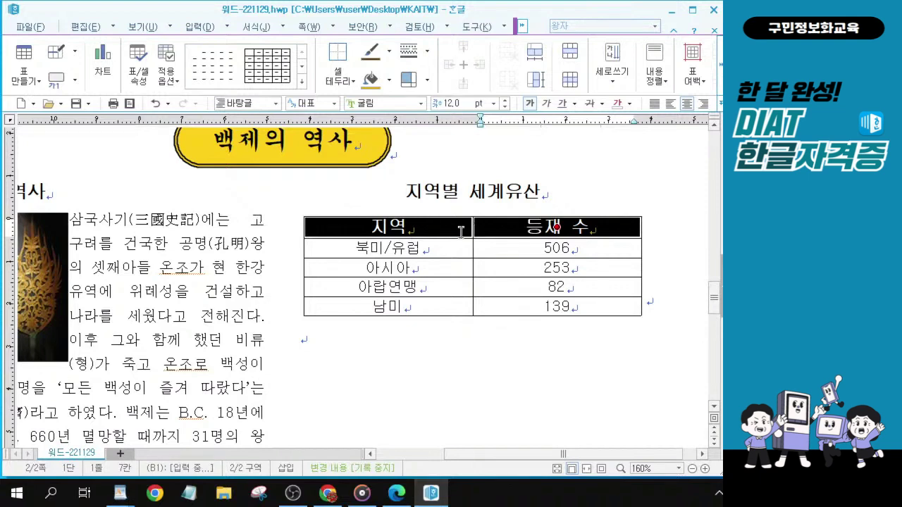
{"action": "key", "text": "l"}
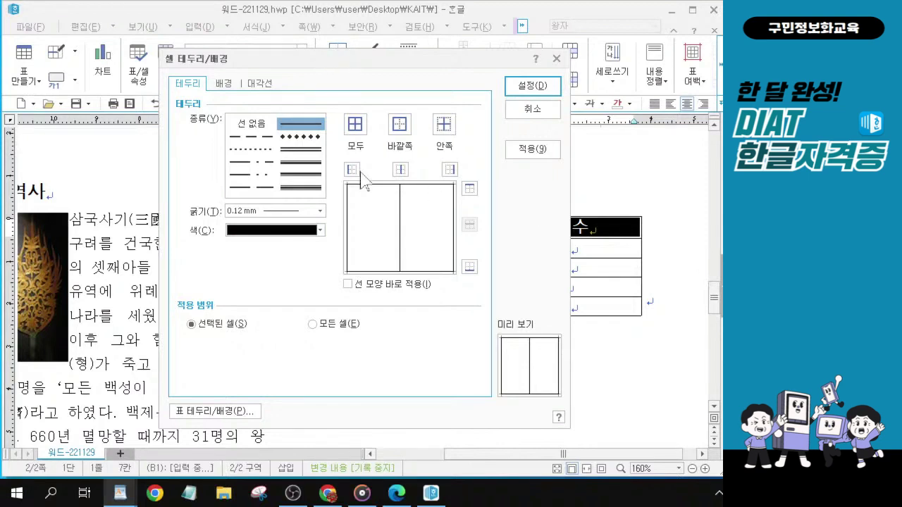
{"action": "left_click", "coordinate": [183, 98]}
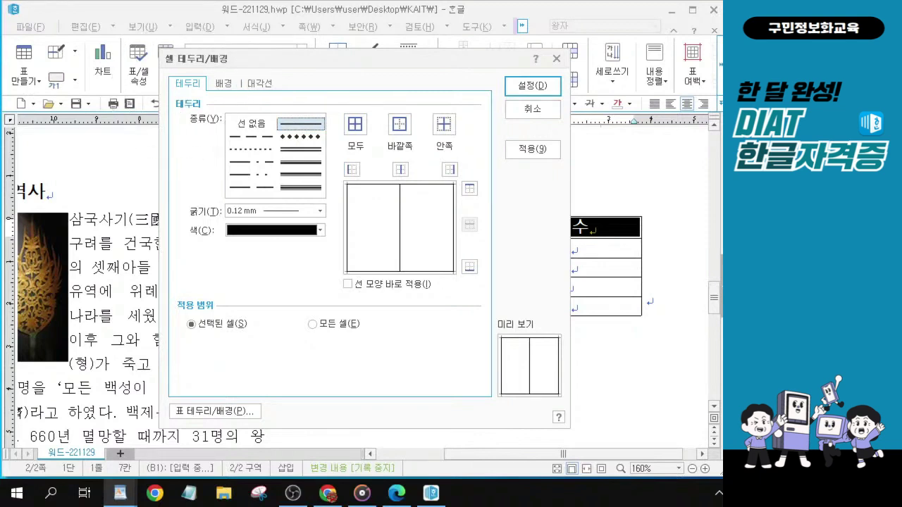
{"action": "left_click", "coordinate": [313, 150]}
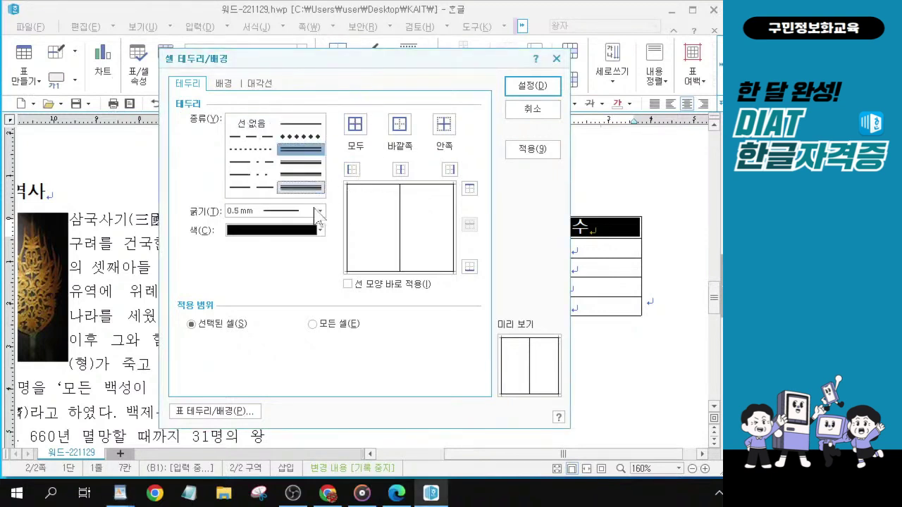
{"action": "left_click", "coordinate": [320, 212]}
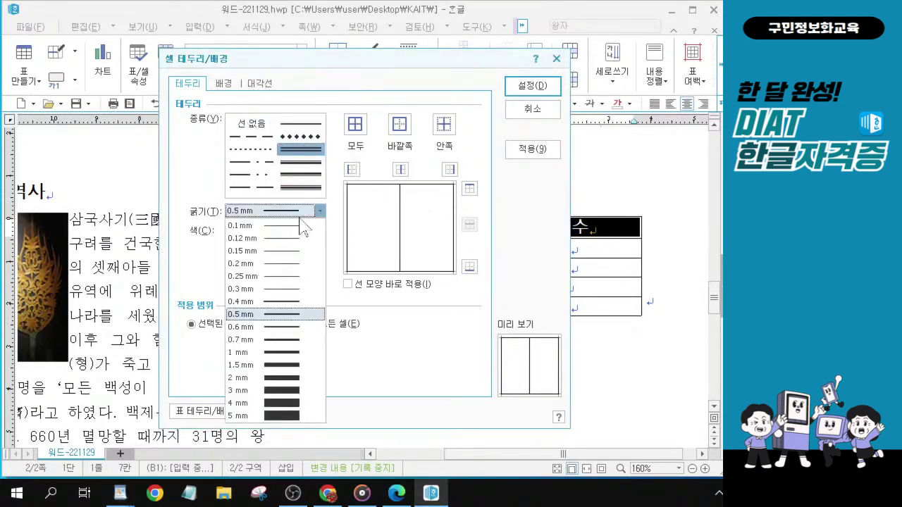
{"action": "left_click", "coordinate": [263, 315]}
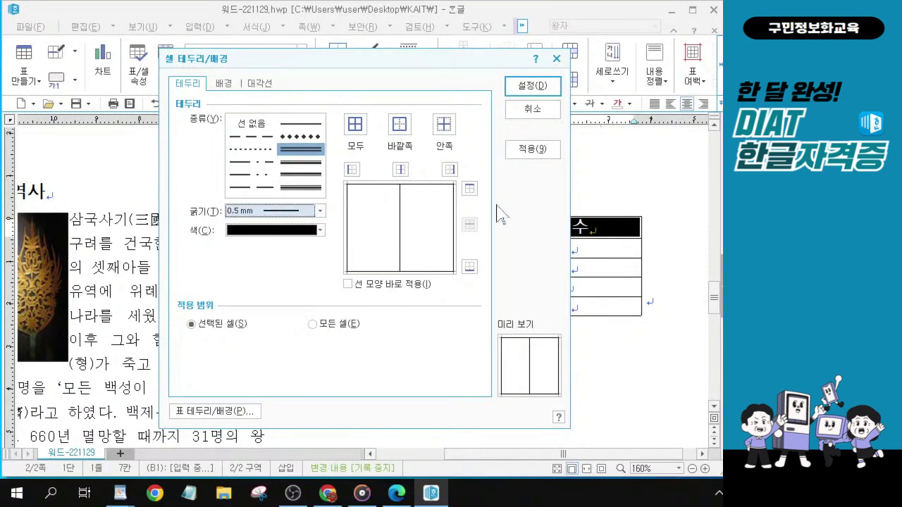
{"action": "left_click", "coordinate": [470, 269]}
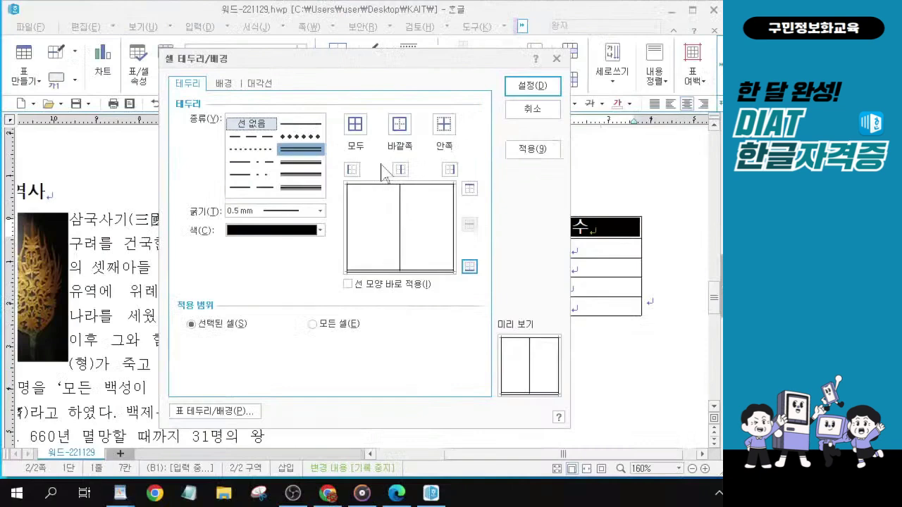
Fill the header row cells with the solid colour RGB 255, 101, 101 and apply the cell border and background settings.
{"action": "left_click", "coordinate": [222, 86]}
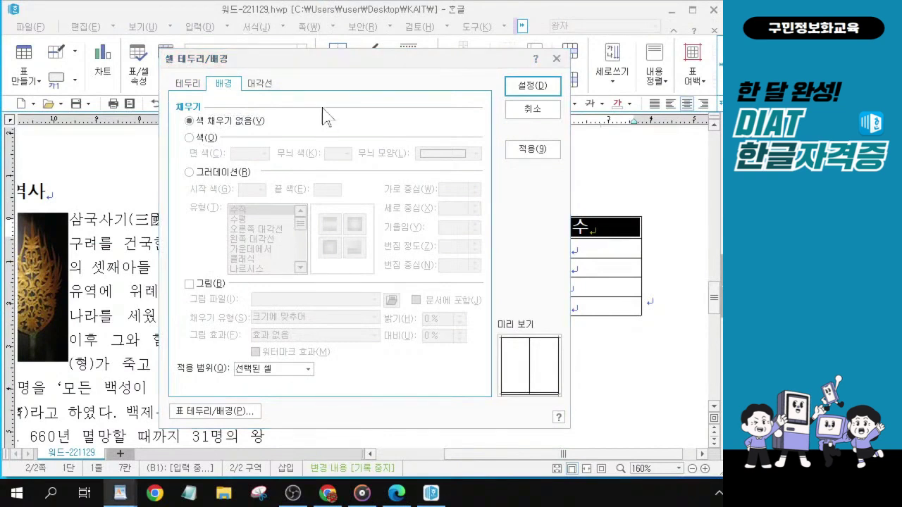
{"action": "left_click", "coordinate": [228, 86]}
{"action": "left_click", "coordinate": [190, 138]}
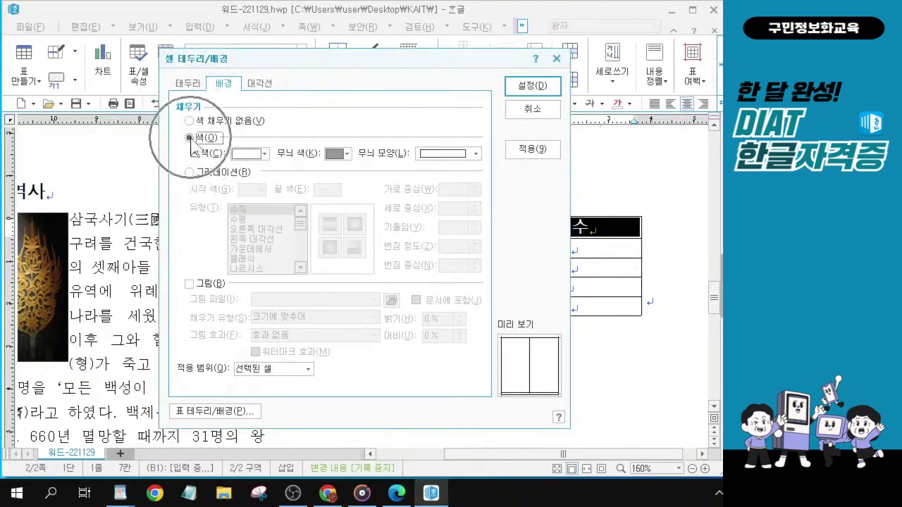
{"action": "left_click", "coordinate": [264, 154]}
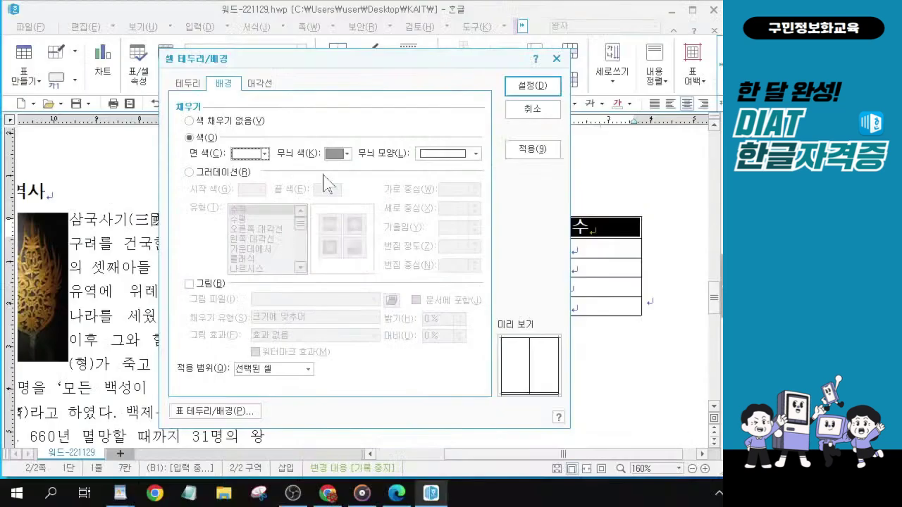
{"action": "left_click", "coordinate": [206, 133]}
{"action": "left_click", "coordinate": [317, 173]}
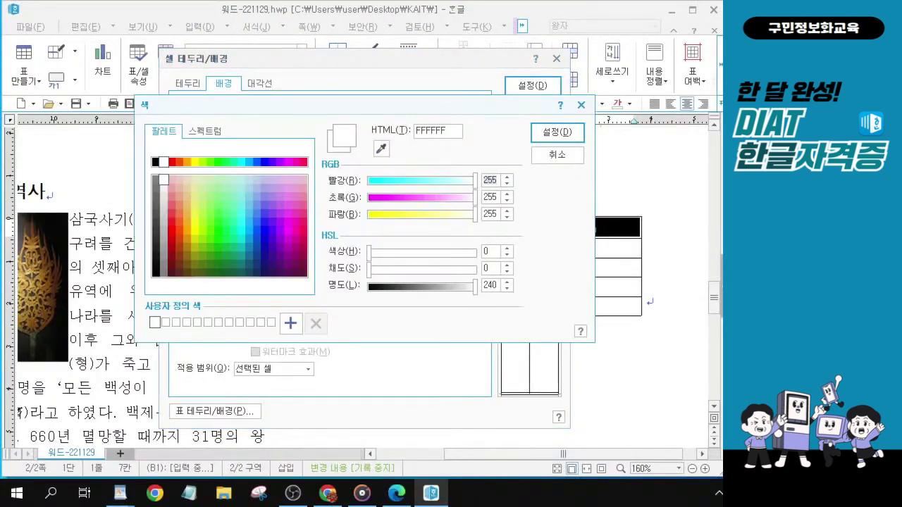
{"action": "key", "text": "Tab"}
{"action": "type", "text": "101"}
{"action": "key", "text": "Tab"}
{"action": "type", "text": "101"}
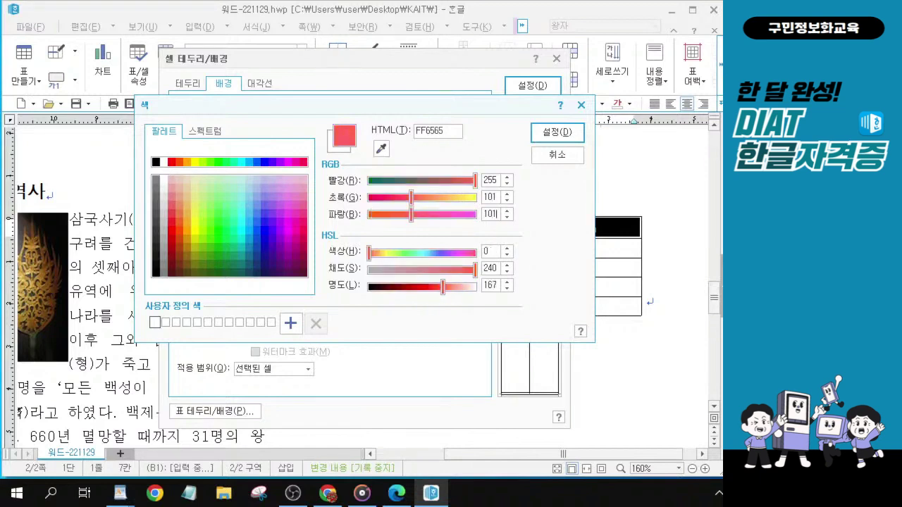
{"action": "key", "text": "alt"}
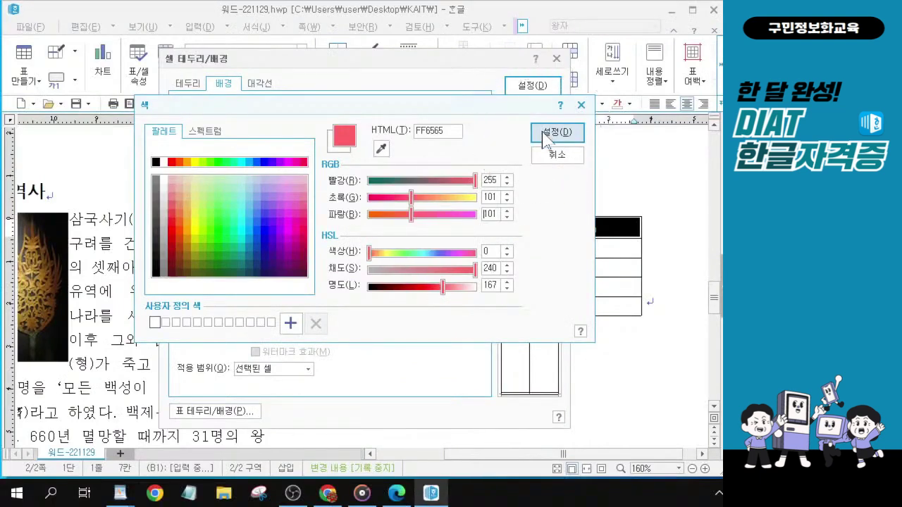
{"action": "left_click", "coordinate": [542, 134]}
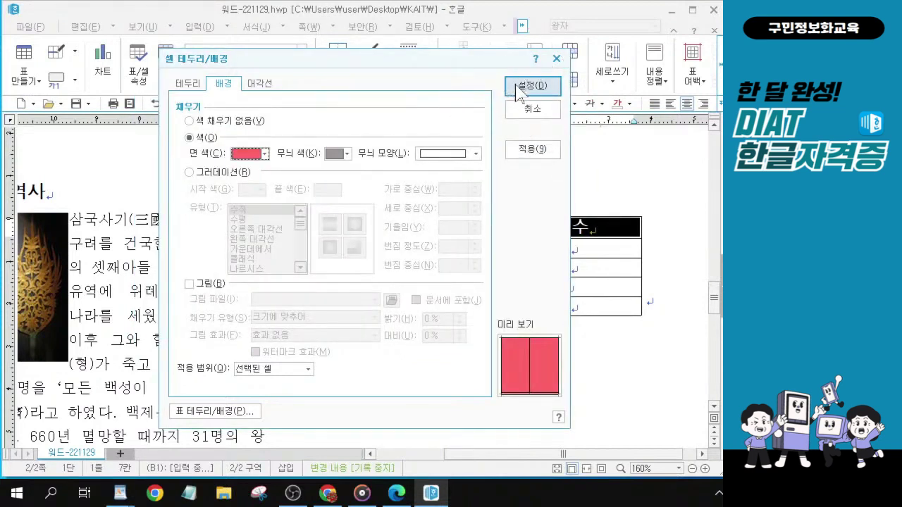
{"action": "left_click", "coordinate": [519, 90]}
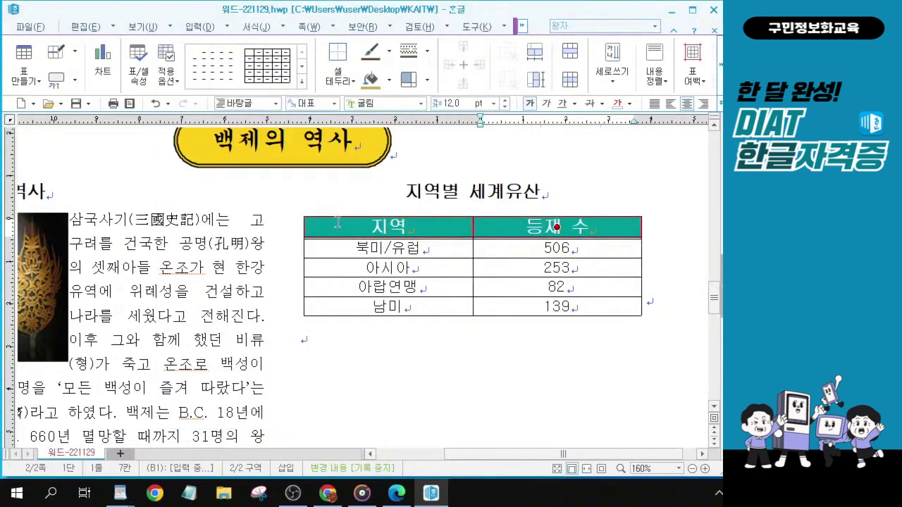
Increase the height of the four data rows, 북미/유럽 through 남미, by three increments and deselect the cells.
{"action": "left_click_drag", "start_coordinate": [392, 248], "coordinate": [557, 307]}
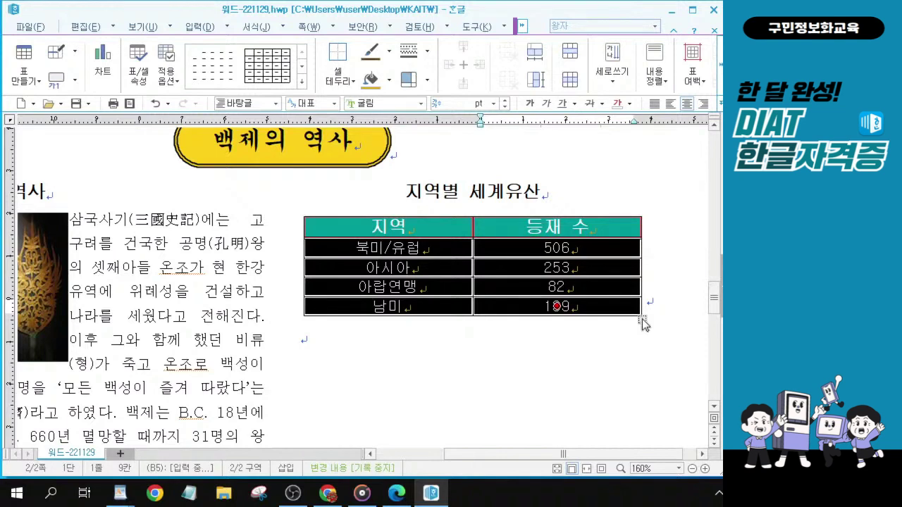
{"action": "key", "text": "ctrl+Down"}
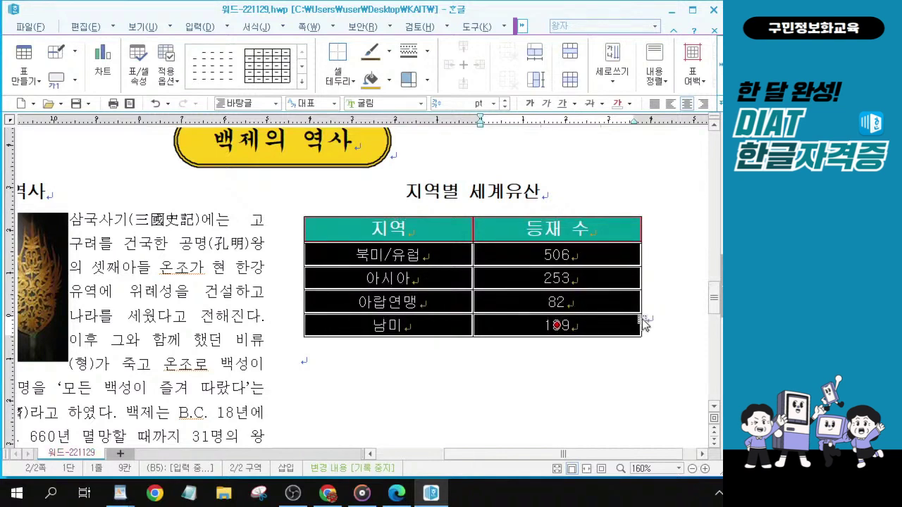
{"action": "key", "text": "ctrl+Down"}
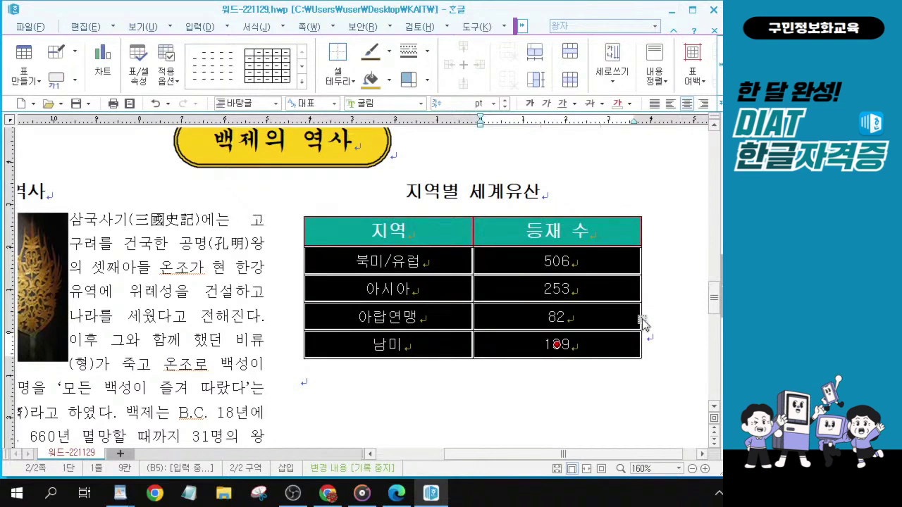
{"action": "key", "text": "ctrl+Down"}
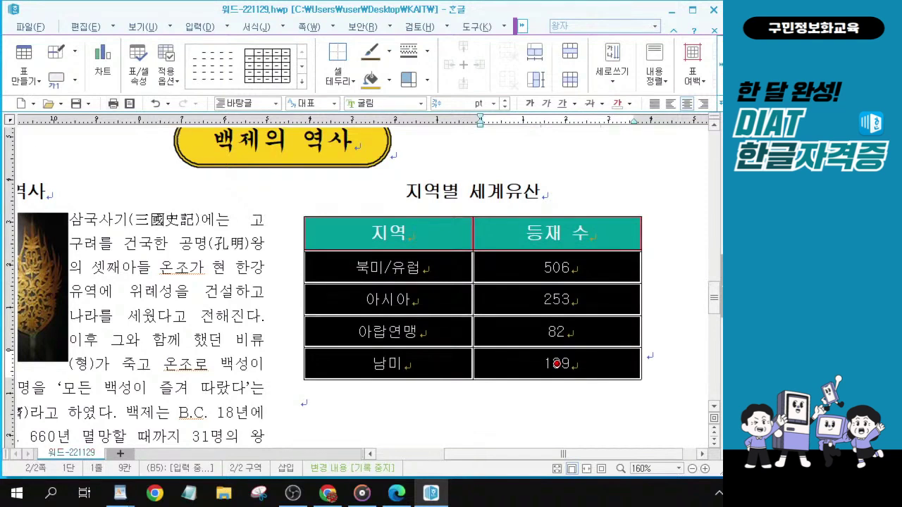
{"action": "left_click", "coordinate": [119, 493]}
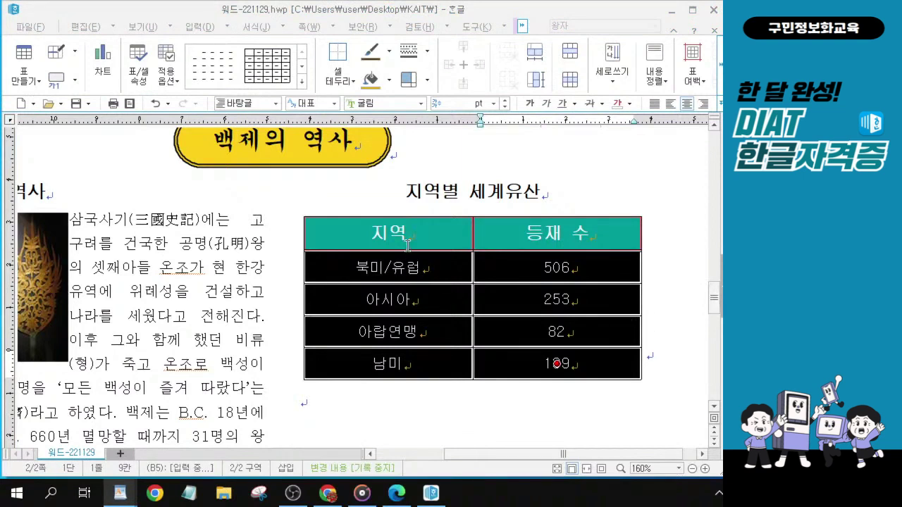
{"action": "left_click", "coordinate": [448, 320]}
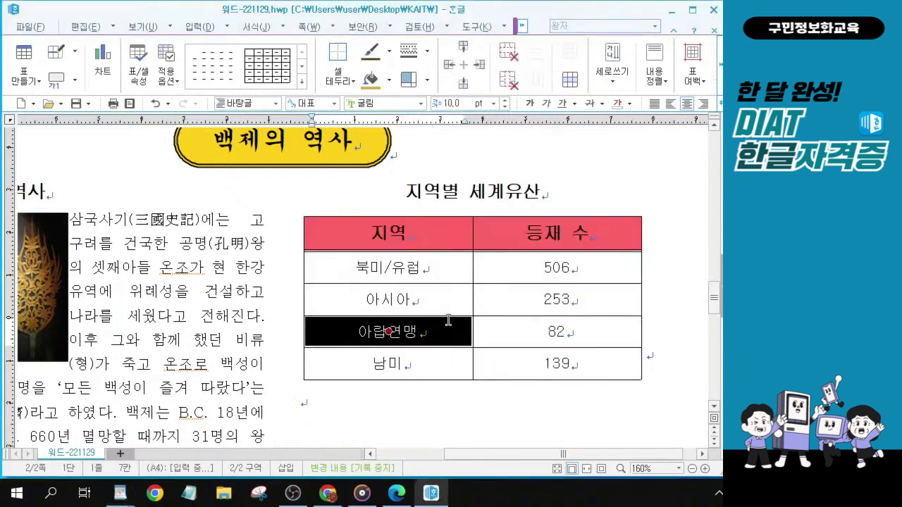
{"action": "key", "text": "Escape"}
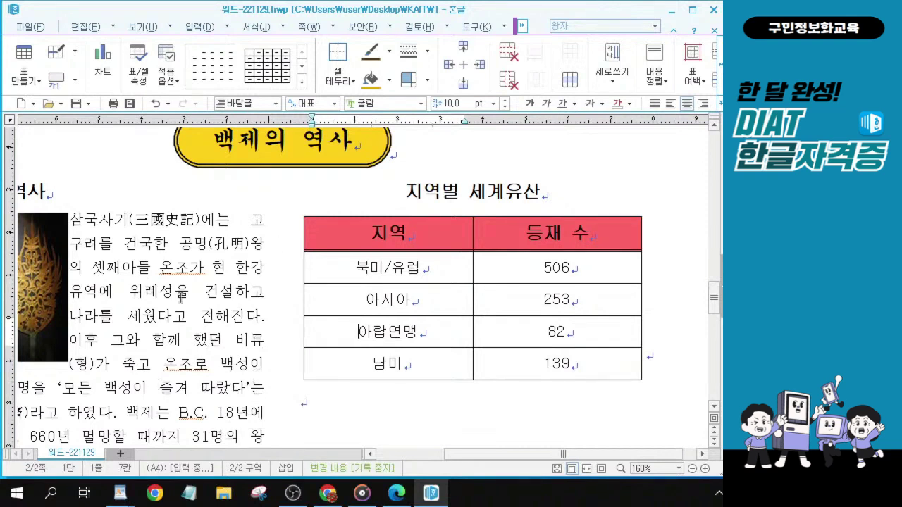
Create a chart from all cells of the "지역별 세계유산" table, including the header row.
{"action": "left_click_drag", "start_coordinate": [399, 224], "coordinate": [557, 364]}
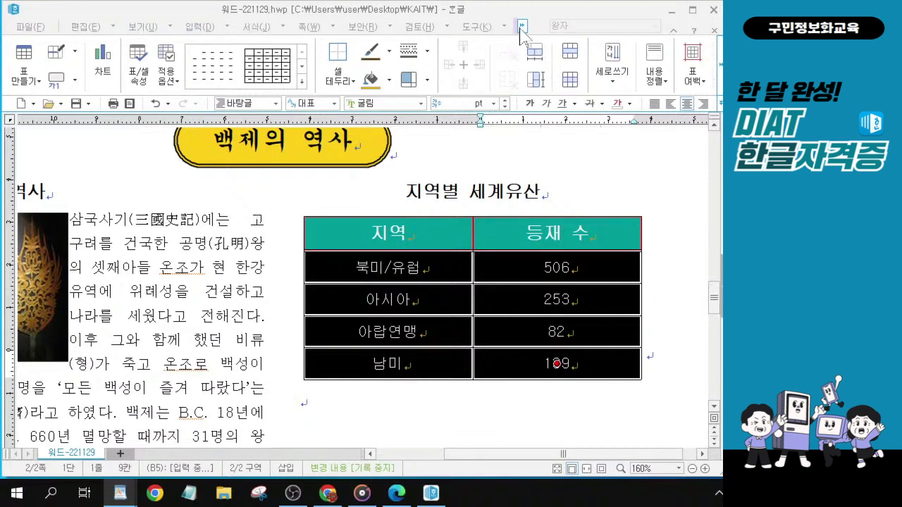
{"action": "left_click", "coordinate": [522, 32]}
{"action": "left_click", "coordinate": [507, 28]}
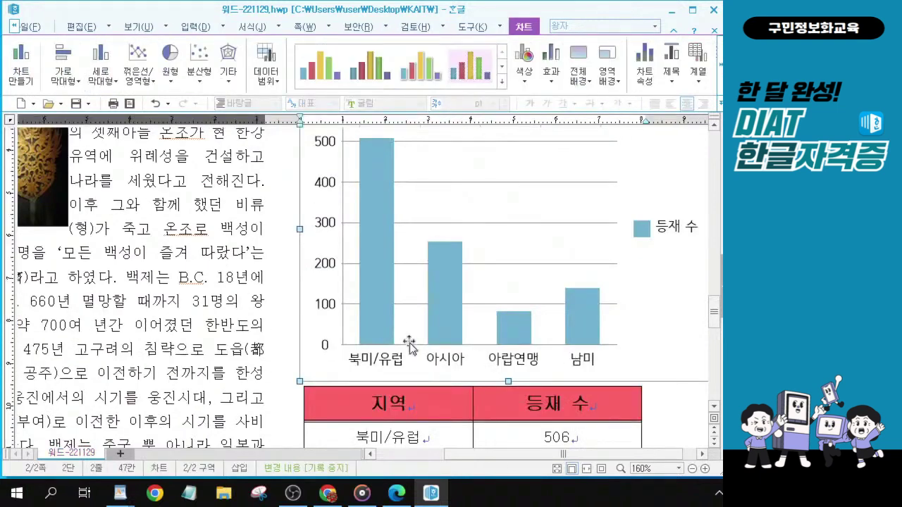
Set the chart's width to 80 mm and its height to 90 mm in its object properties.
{"action": "scroll", "coordinate": [520, 239], "scroll_direction": "down", "scroll_amount": 2}
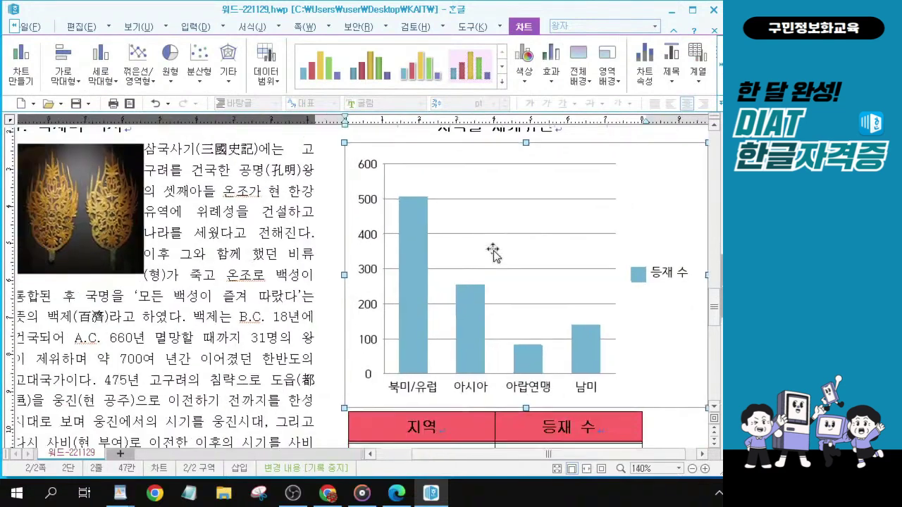
{"action": "scroll", "coordinate": [493, 252], "scroll_direction": "down", "scroll_amount": 6}
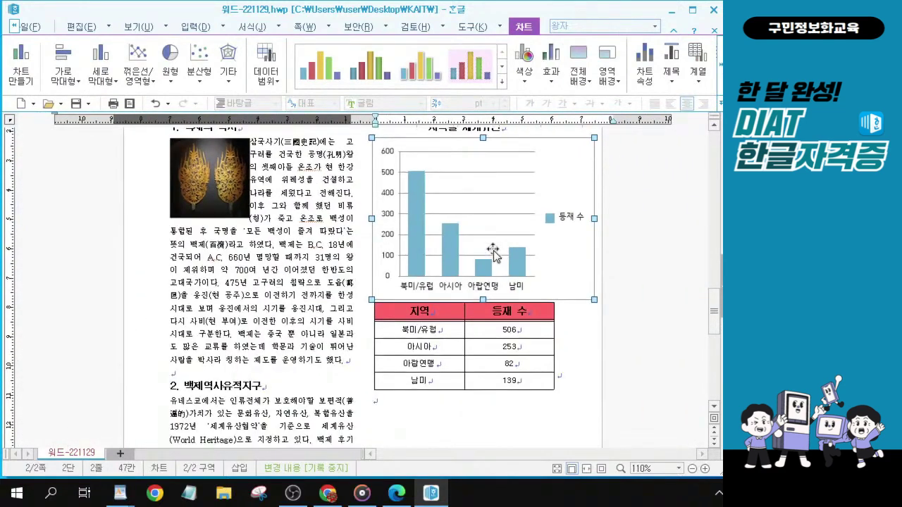
{"action": "scroll", "coordinate": [493, 251], "scroll_direction": "up", "scroll_amount": 4}
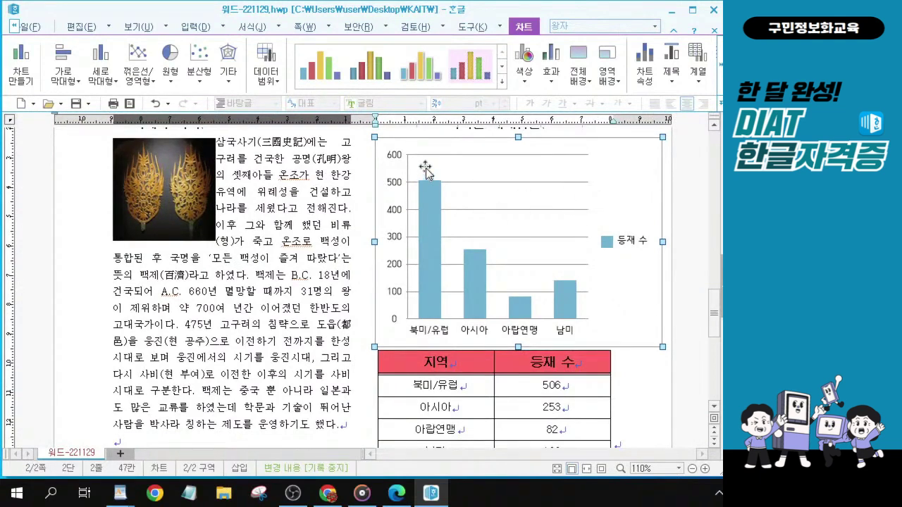
{"action": "right_click", "coordinate": [507, 163]}
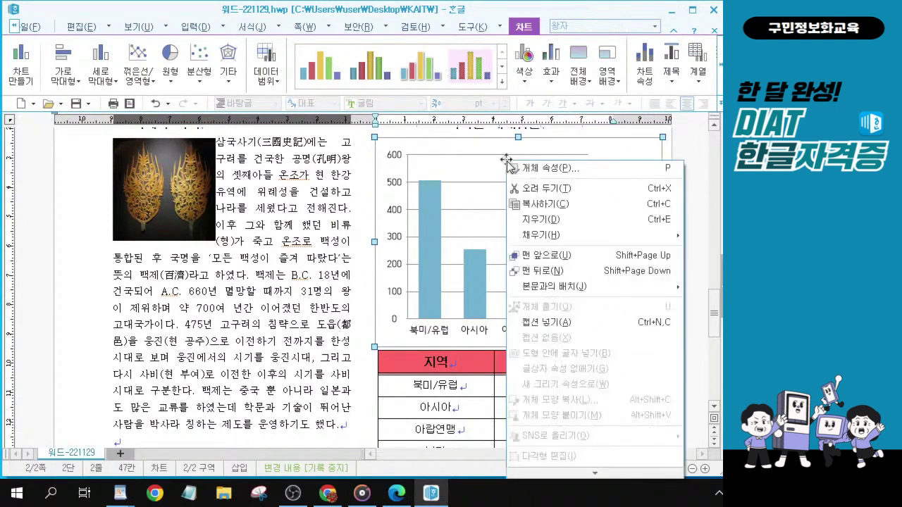
{"action": "left_click", "coordinate": [547, 172]}
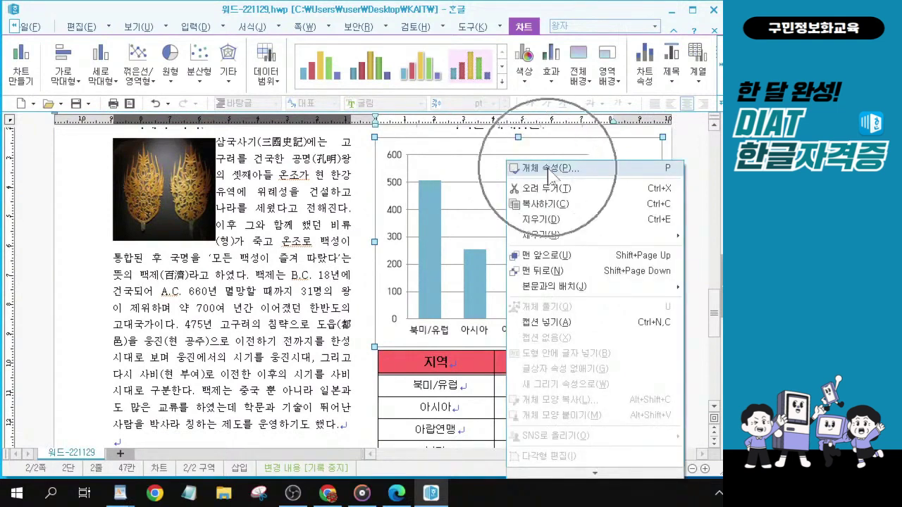
{"action": "left_click", "coordinate": [547, 173]}
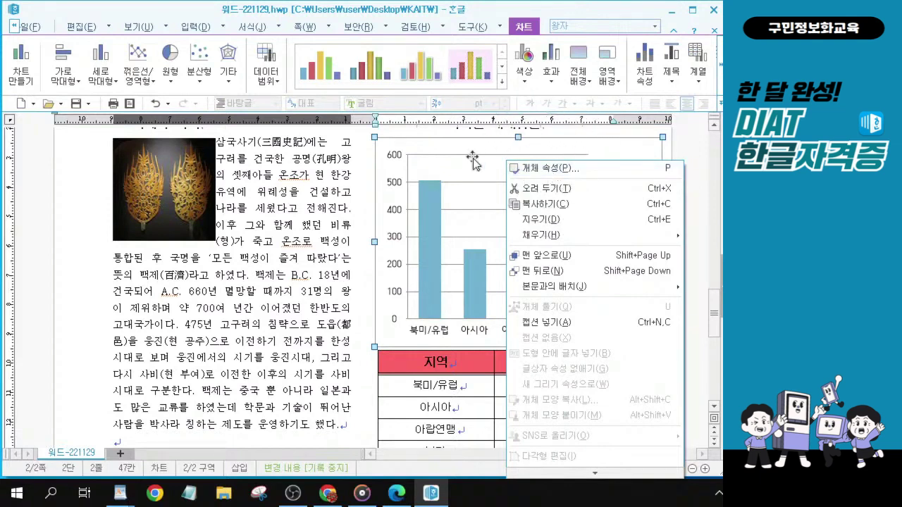
{"action": "left_click", "coordinate": [546, 171]}
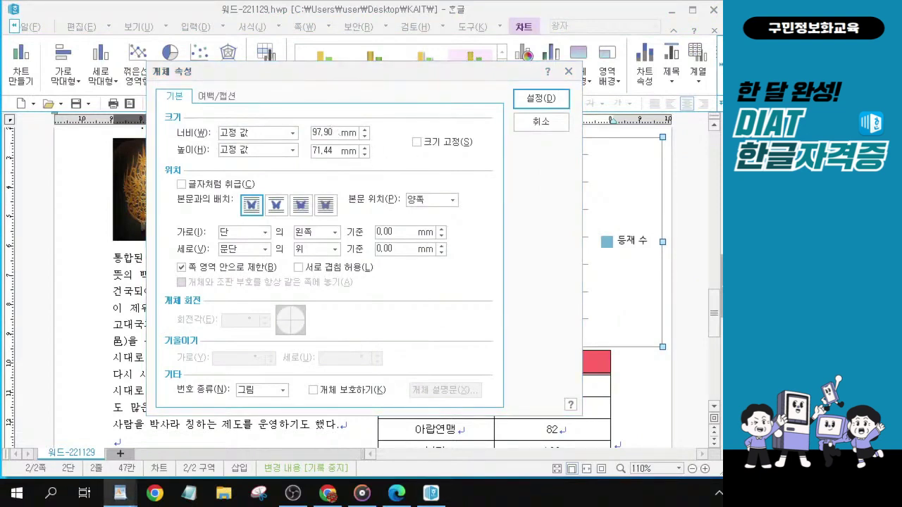
{"action": "double_click", "coordinate": [323, 133]}
{"action": "type", "text": "80"}
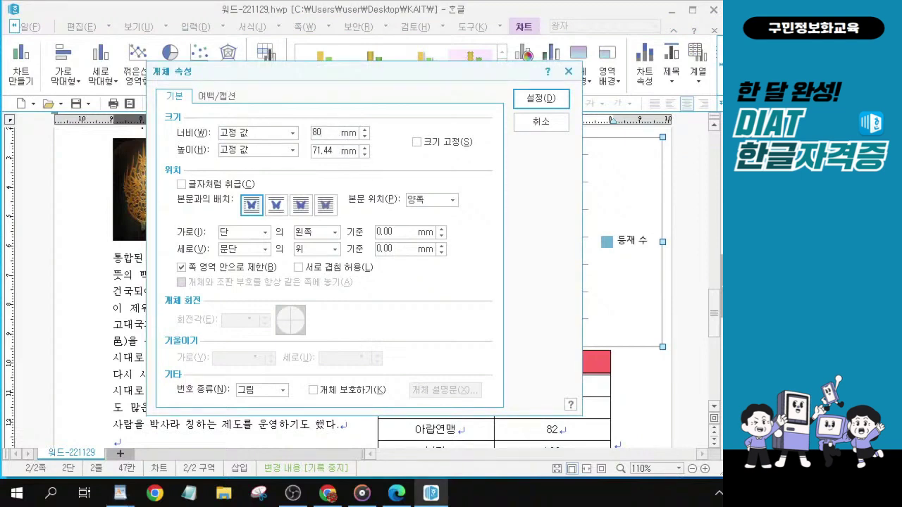
{"action": "double_click", "coordinate": [323, 150]}
{"action": "type", "text": "90"}
Make the chart treated as a character (글자처럼 취급) and apply its object properties.
{"action": "left_click", "coordinate": [182, 184]}
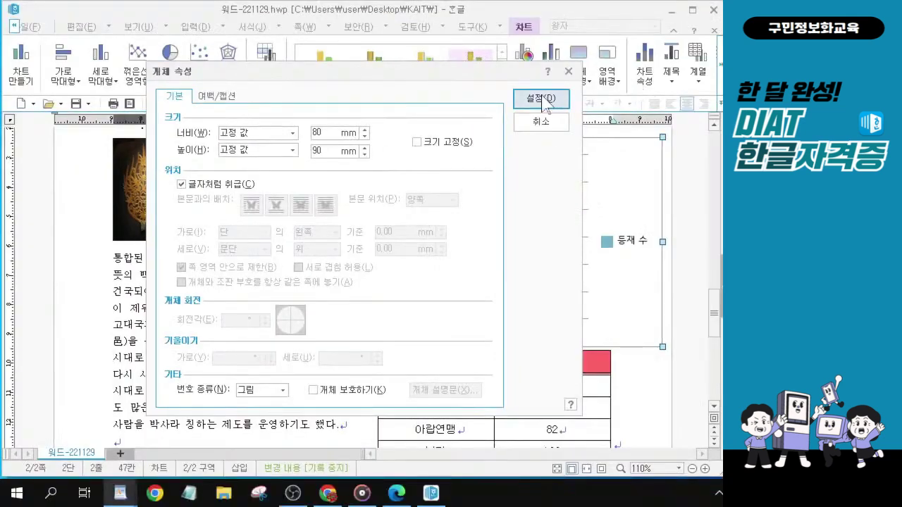
{"action": "left_click", "coordinate": [545, 100]}
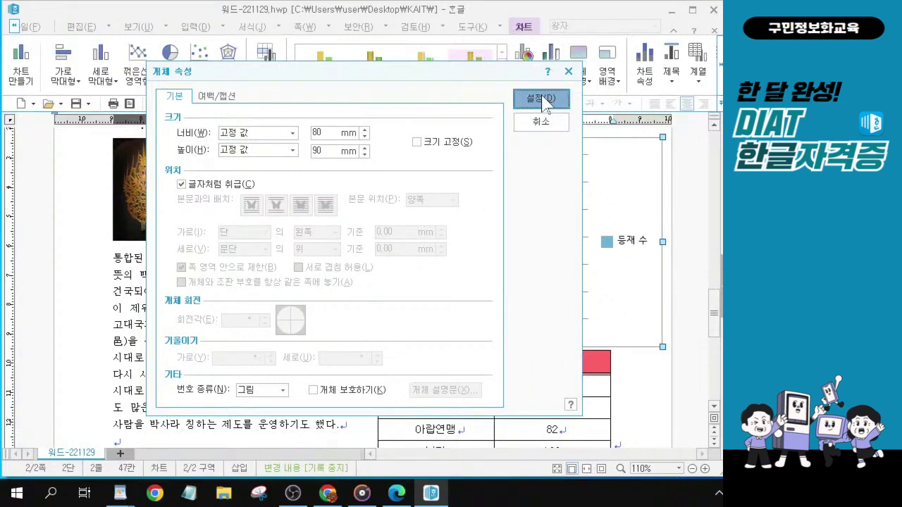
{"action": "left_click", "coordinate": [511, 323]}
{"action": "scroll", "coordinate": [510, 323], "scroll_direction": "up", "scroll_amount": 1}
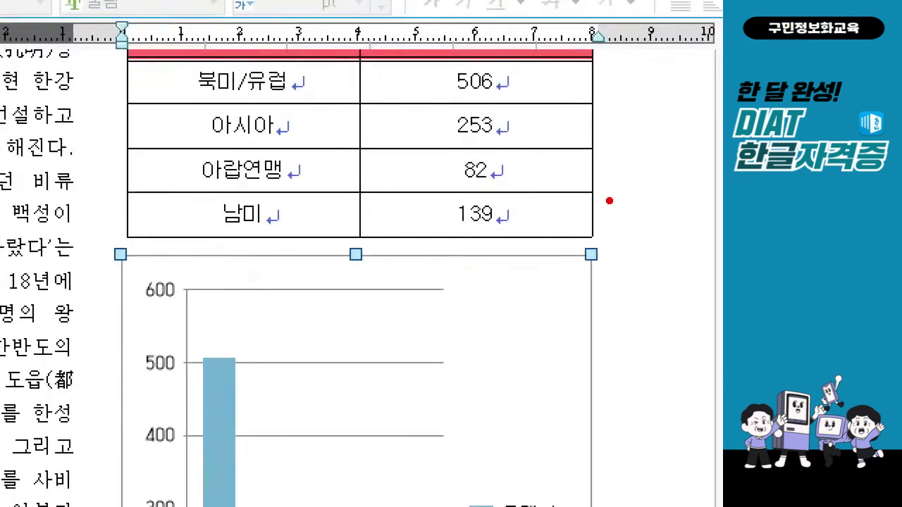
Insert five blank lines between the "지역별 세계유산" table and the chart to move the chart down the column.
{"action": "mouse_move", "coordinate": [598, 203]}
{"action": "left_mouse_down"}
{"action": "mouse_move", "coordinate": [606, 221]}
{"action": "mouse_move", "coordinate": [649, 185]}
{"action": "left_mouse_up"}
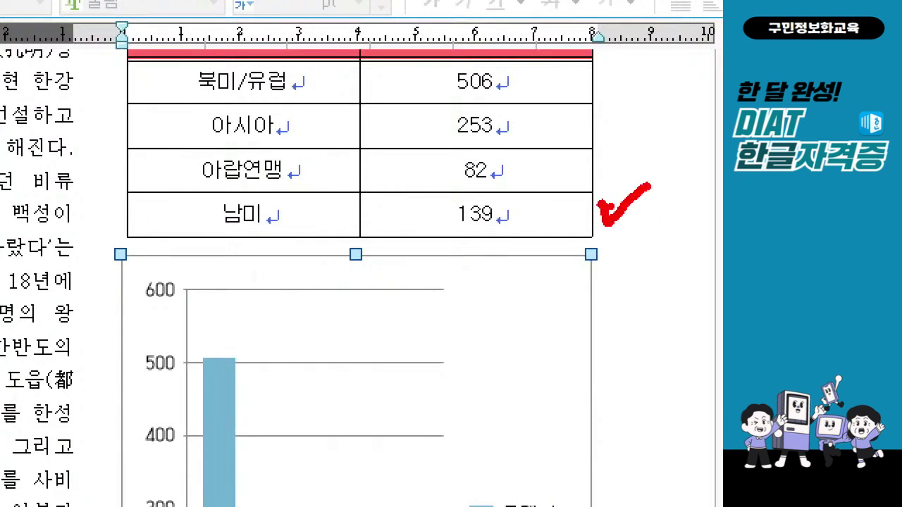
{"action": "left_click_drag", "start_coordinate": [611, 211], "coordinate": [618, 204]}
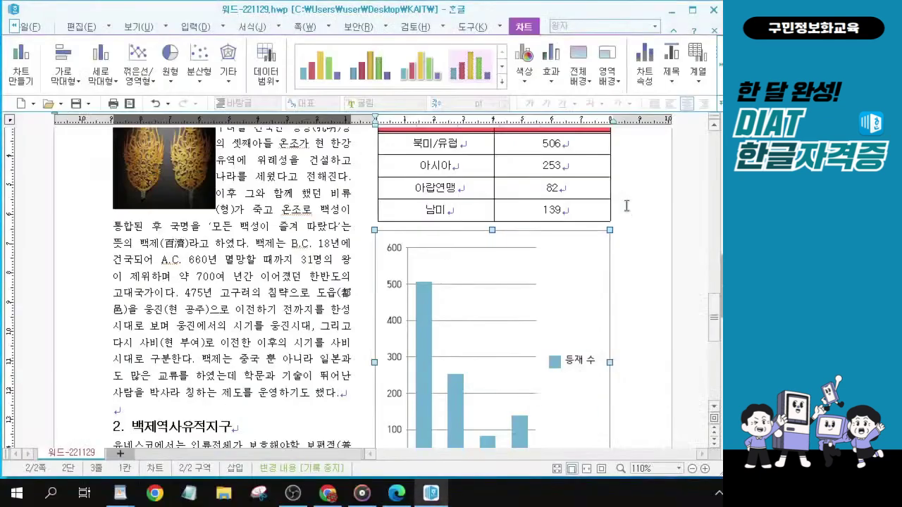
{"action": "left_click", "coordinate": [626, 205]}
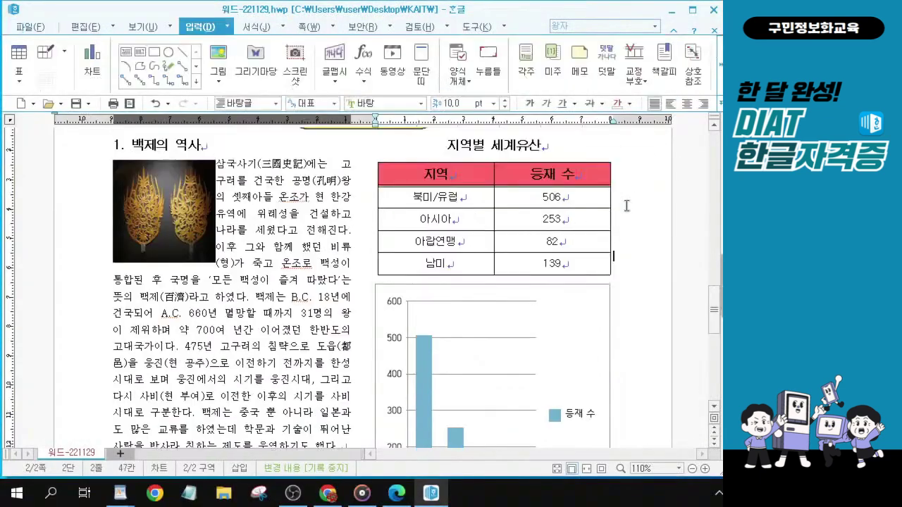
{"action": "left_click", "coordinate": [625, 255]}
{"action": "key", "text": "Down"}
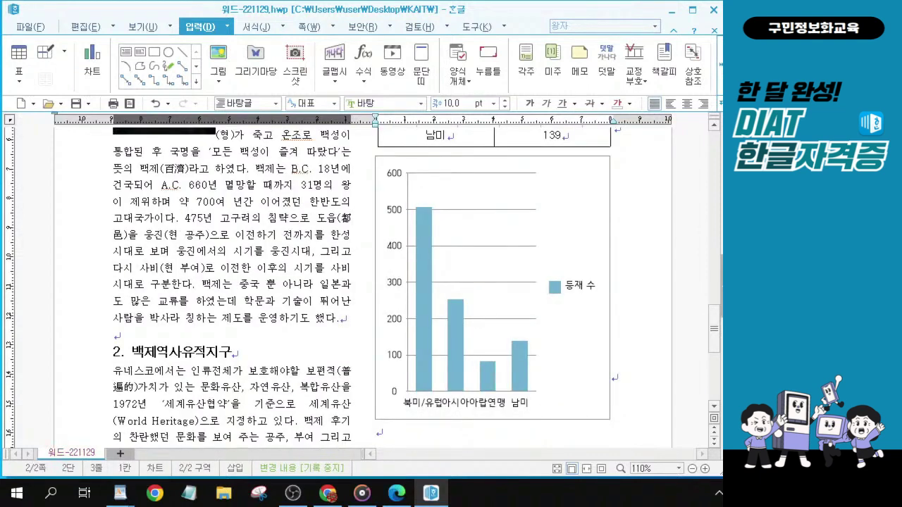
{"action": "key", "text": "Down"}
{"action": "key", "text": "Down"}
{"action": "key", "text": "Down"}
{"action": "key", "text": "Down"}
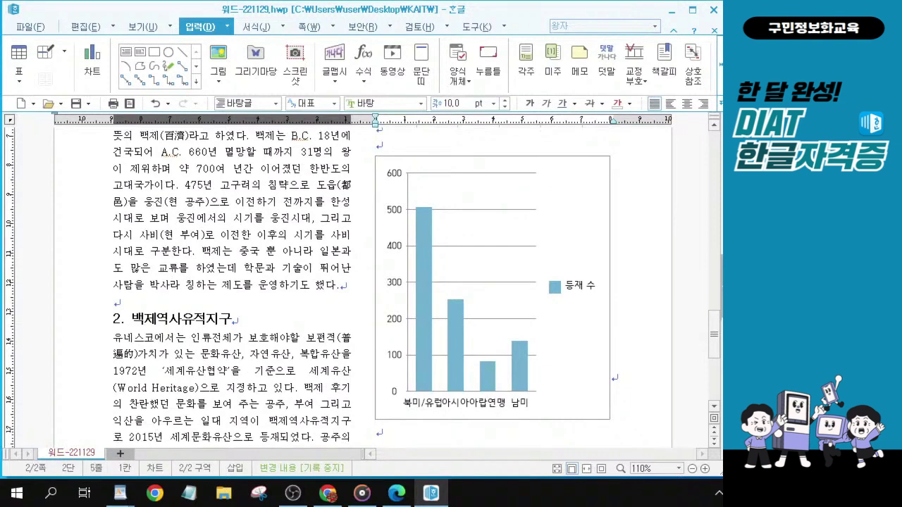
{"action": "key", "text": "Down"}
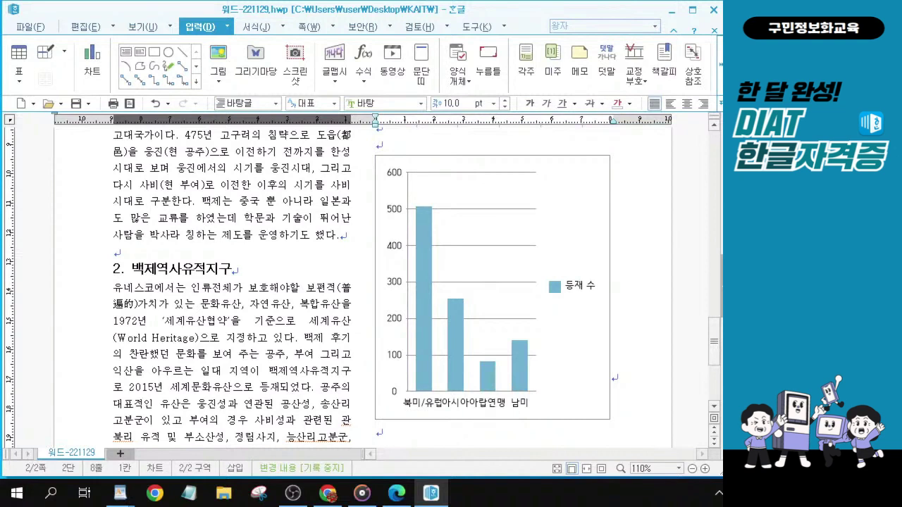
Put the chart under the table into editing mode and open its chart wizard (차트 마법사).
{"action": "key", "text": "alt+Tab"}
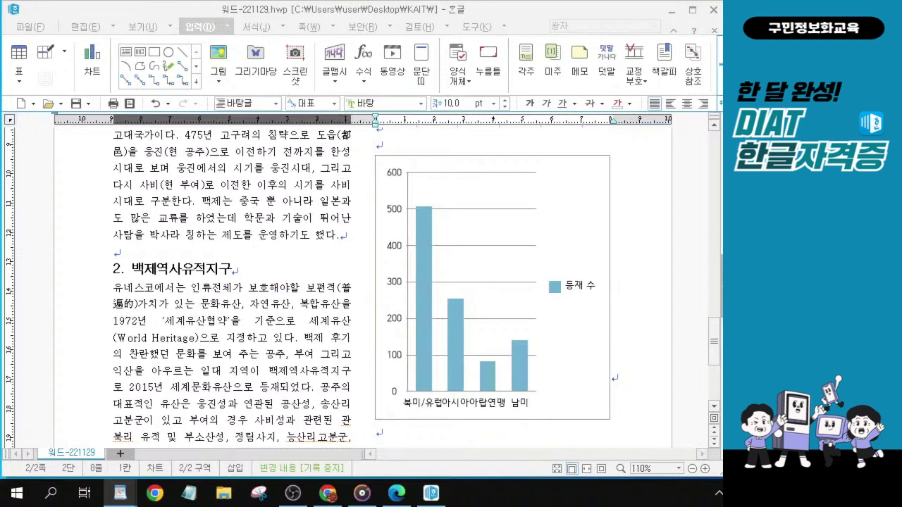
{"action": "left_click", "coordinate": [580, 210]}
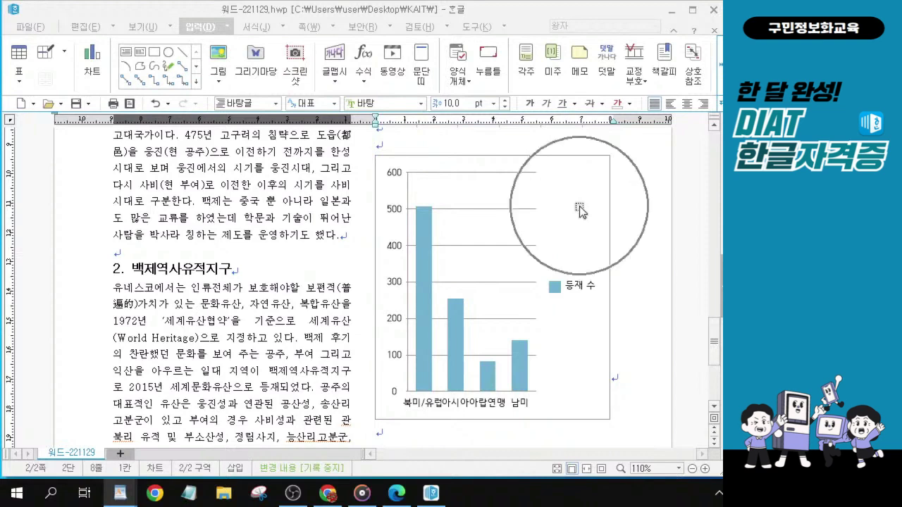
{"action": "scroll", "coordinate": [580, 210], "scroll_direction": "up", "scroll_amount": 2}
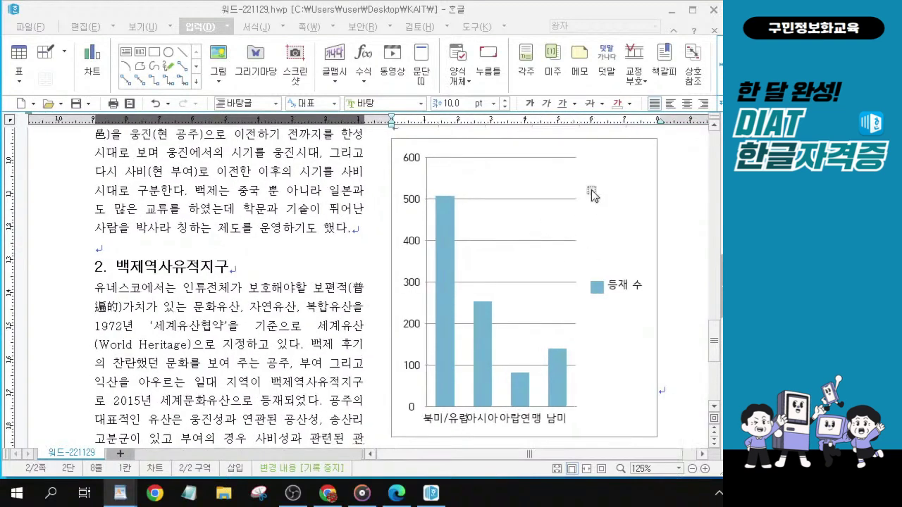
{"action": "left_click", "coordinate": [599, 182]}
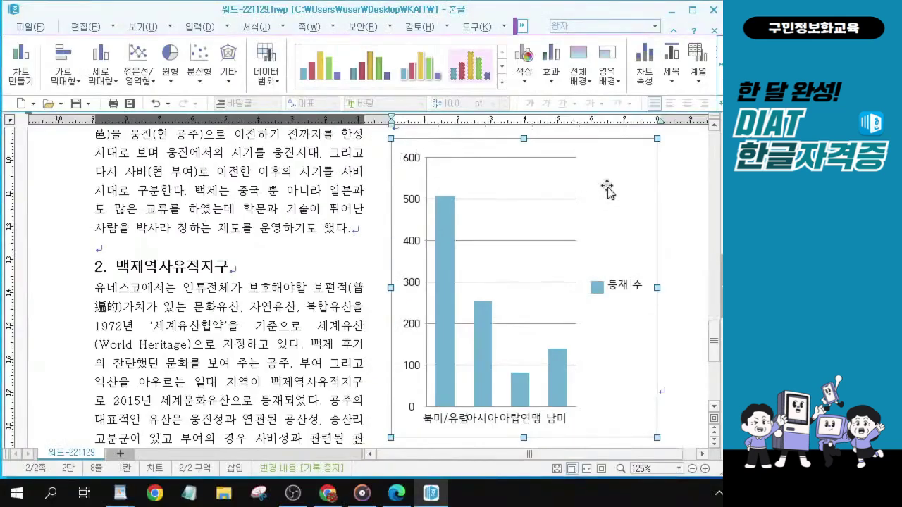
{"action": "left_click", "coordinate": [614, 185]}
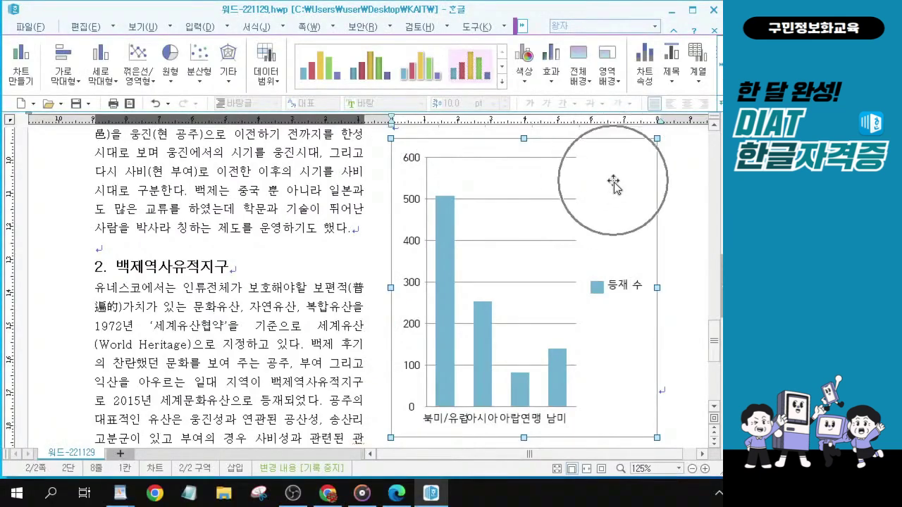
{"action": "left_click", "coordinate": [614, 184]}
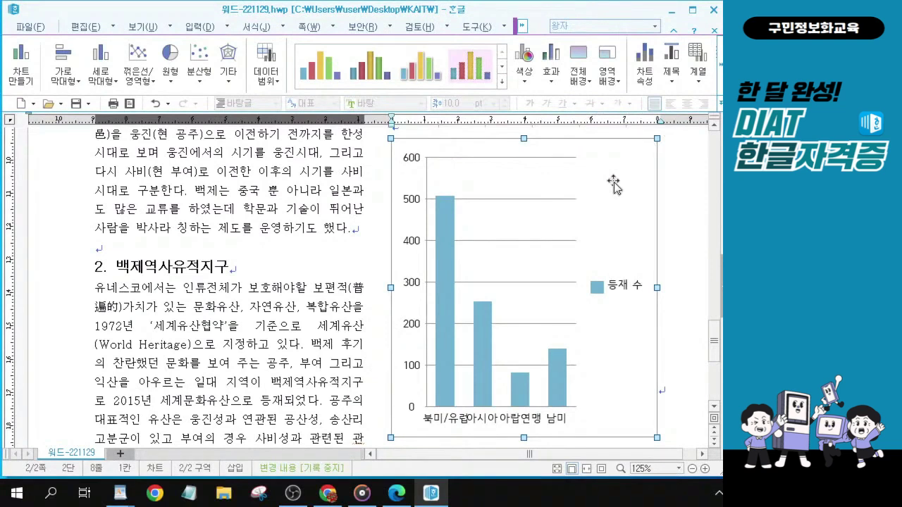
{"action": "left_click", "coordinate": [598, 187]}
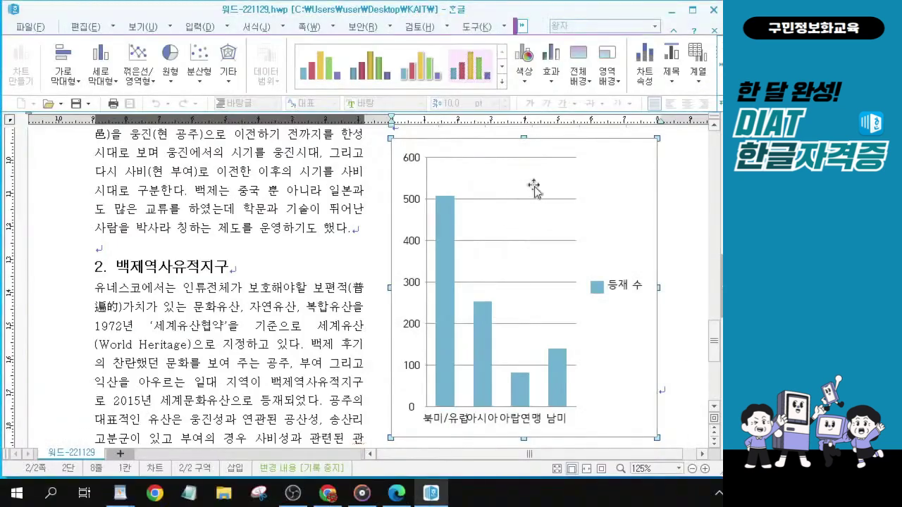
{"action": "right_click", "coordinate": [524, 171]}
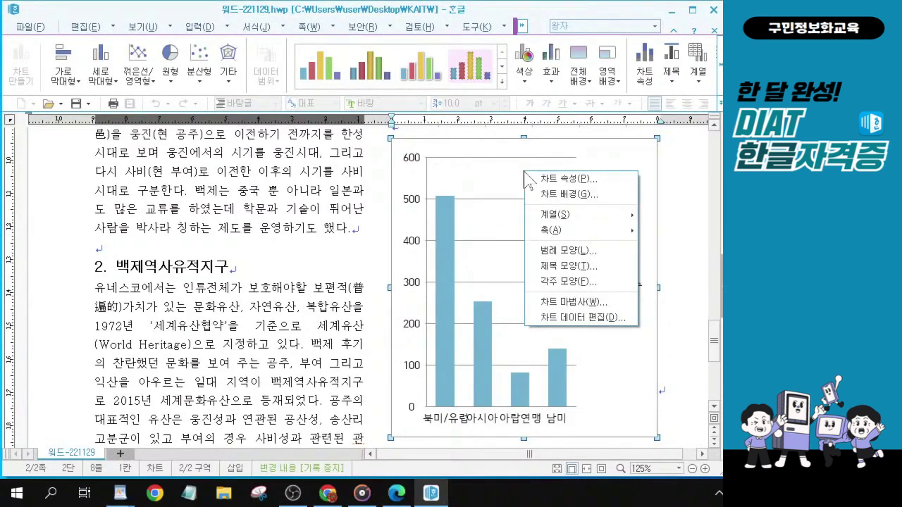
{"action": "left_click", "coordinate": [594, 310]}
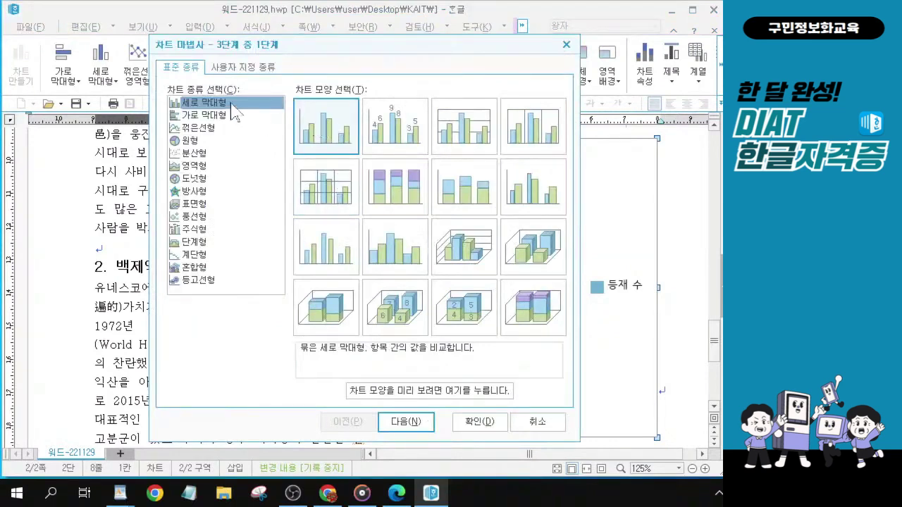
Accept the clustered 세로 막대형 chart type and the 열 data direction, advancing the wizard to its final stage.
{"action": "left_click", "coordinate": [411, 426]}
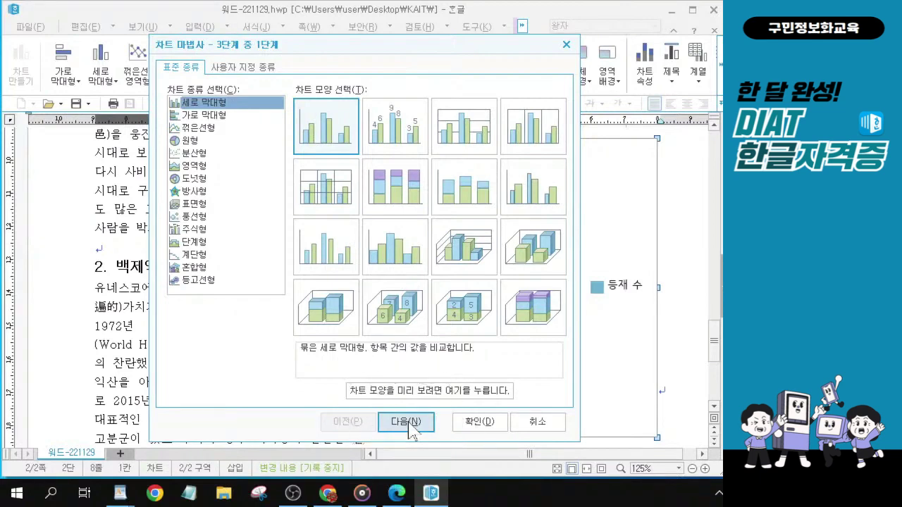
{"action": "left_click", "coordinate": [412, 427]}
{"action": "left_click", "coordinate": [411, 426]}
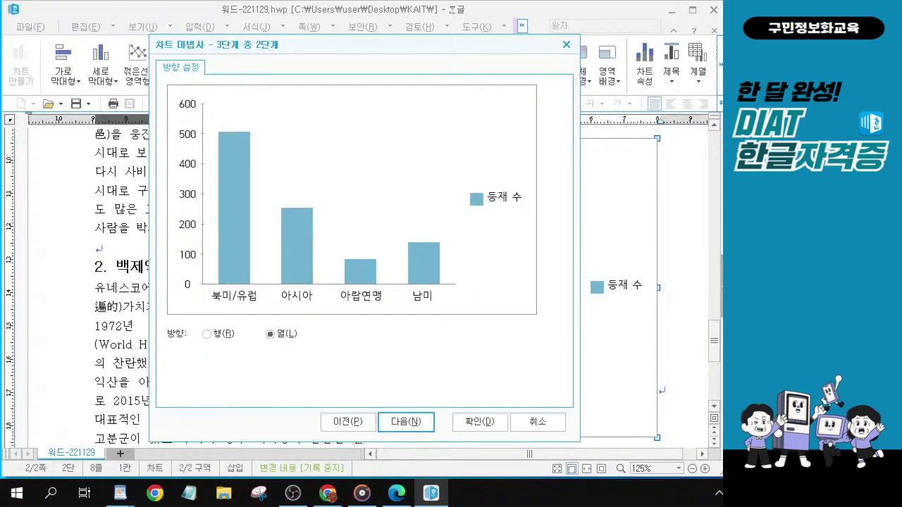
{"action": "left_click", "coordinate": [243, 296]}
{"action": "left_click", "coordinate": [407, 425]}
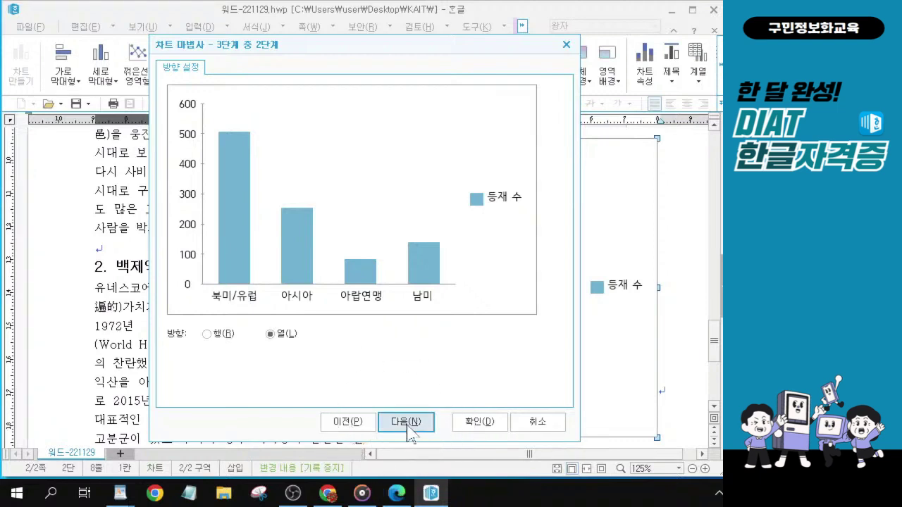
{"action": "left_click", "coordinate": [408, 424]}
{"action": "left_click", "coordinate": [408, 425]}
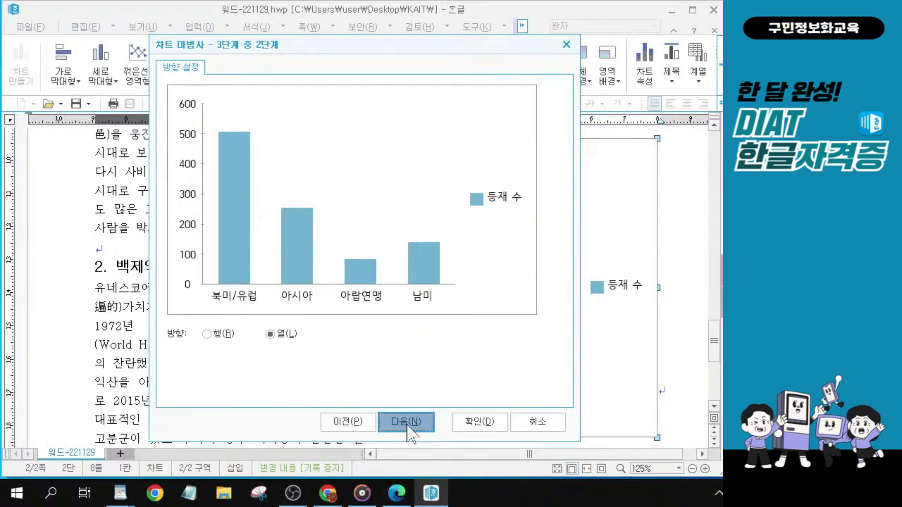
{"action": "left_click", "coordinate": [408, 425]}
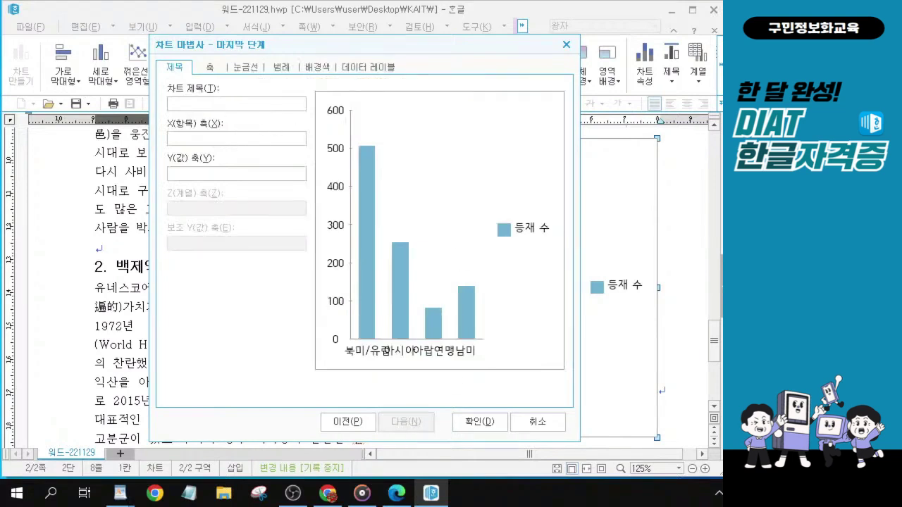
Set the chart title to "지역별 세계유산".
{"action": "left_click", "coordinate": [209, 104]}
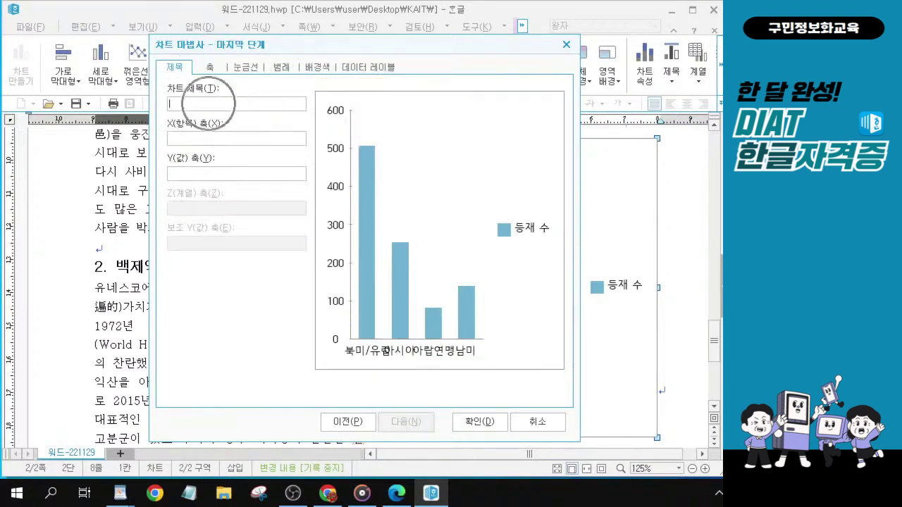
{"action": "type", "text": "지역"}
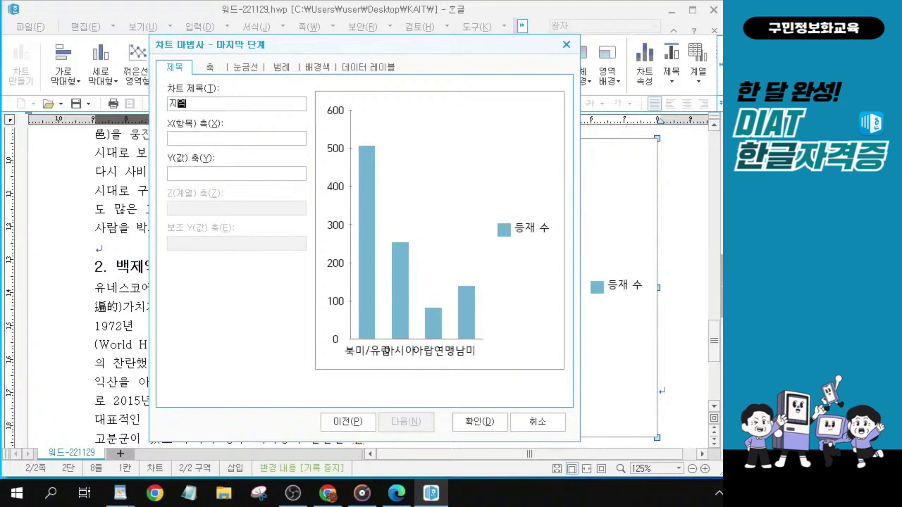
{"action": "type", "text": "별 등"}
{"action": "type", "text": "계유산"}
{"action": "key", "text": "alt"}
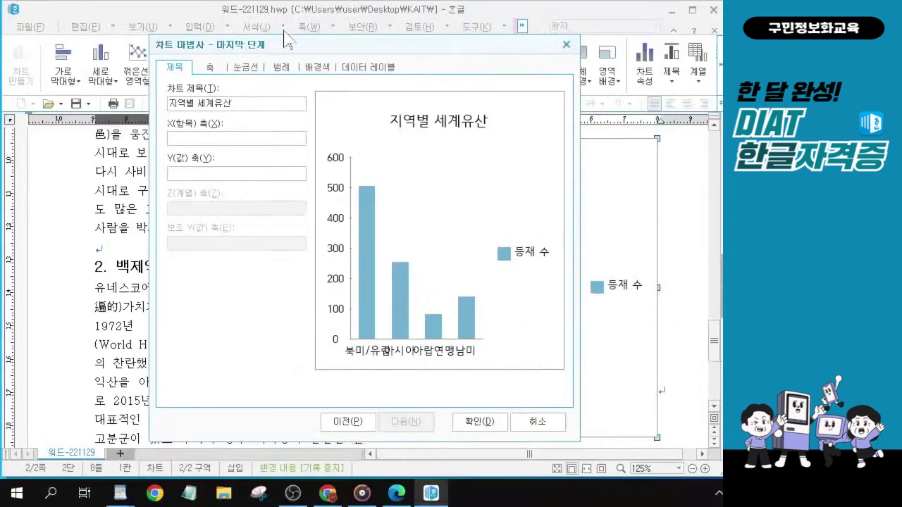
Place the chart legend at 아래쪽 and apply the chart wizard settings.
{"action": "left_click", "coordinate": [279, 67]}
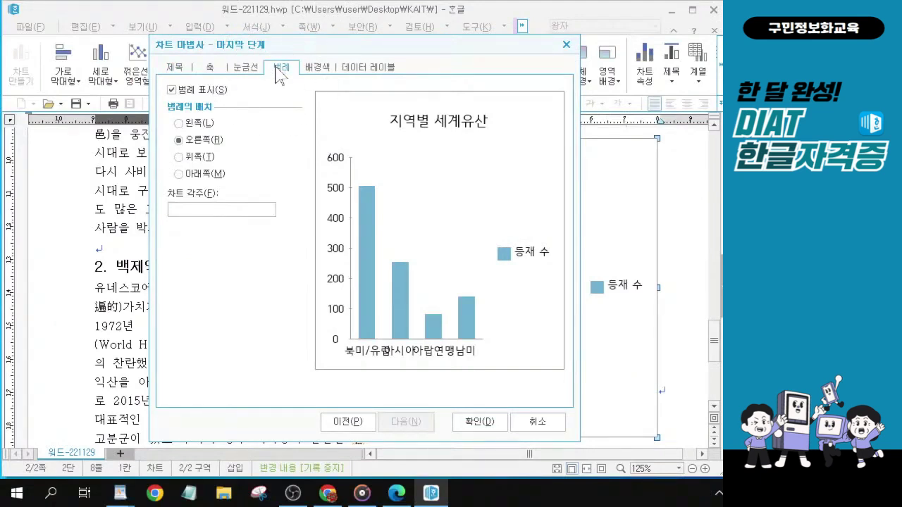
{"action": "left_click", "coordinate": [179, 173]}
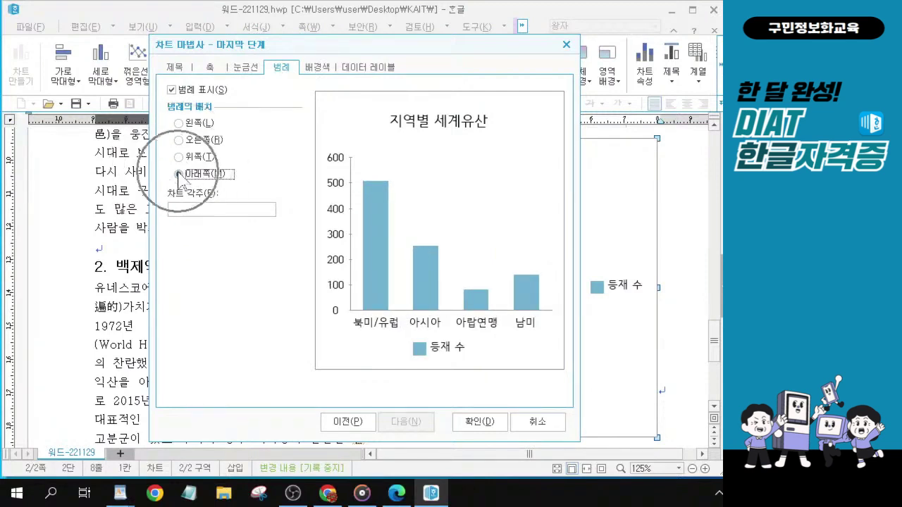
{"action": "left_click", "coordinate": [424, 358]}
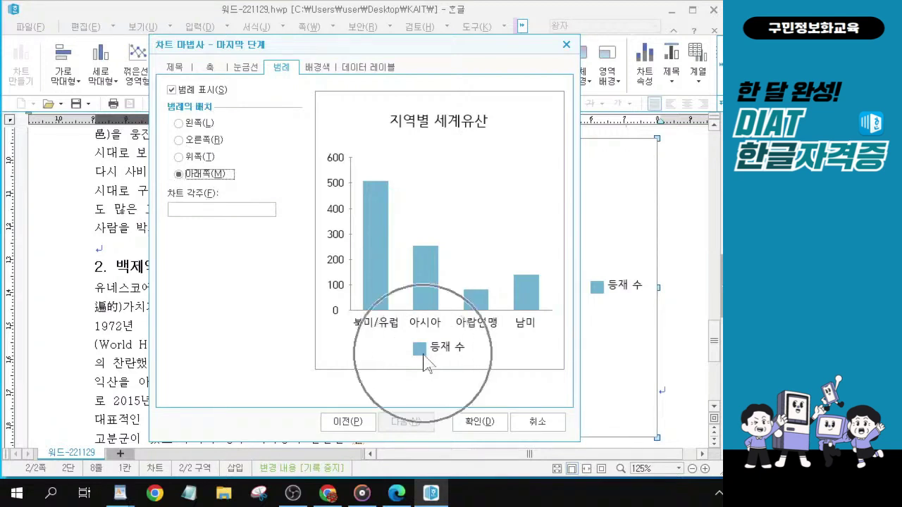
{"action": "left_click", "coordinate": [179, 174]}
{"action": "left_click", "coordinate": [179, 174]}
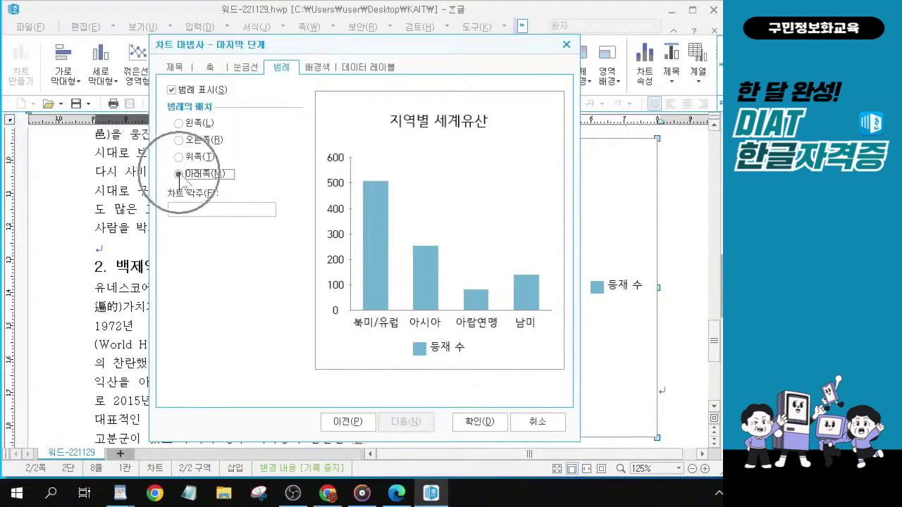
{"action": "left_click", "coordinate": [179, 174]}
{"action": "left_click", "coordinate": [179, 174]}
{"action": "left_click", "coordinate": [179, 174]}
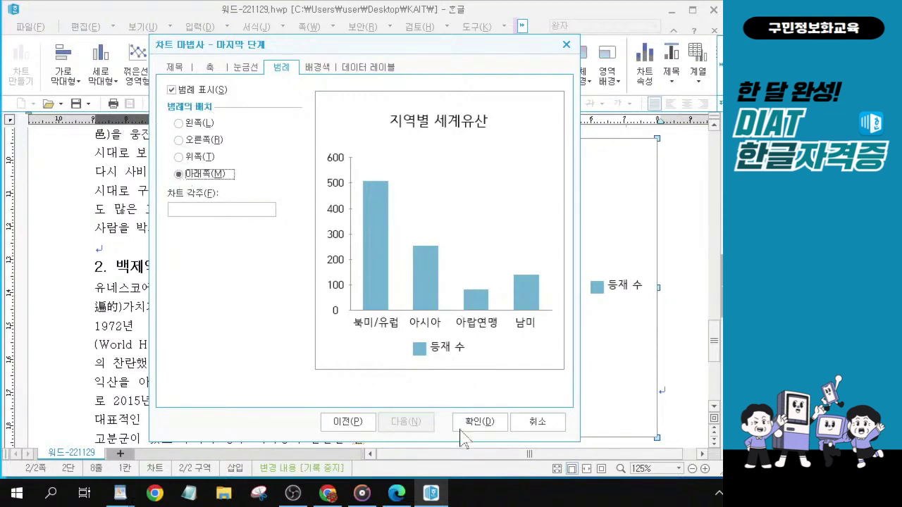
{"action": "left_click", "coordinate": [489, 424]}
{"action": "left_click", "coordinate": [491, 425]}
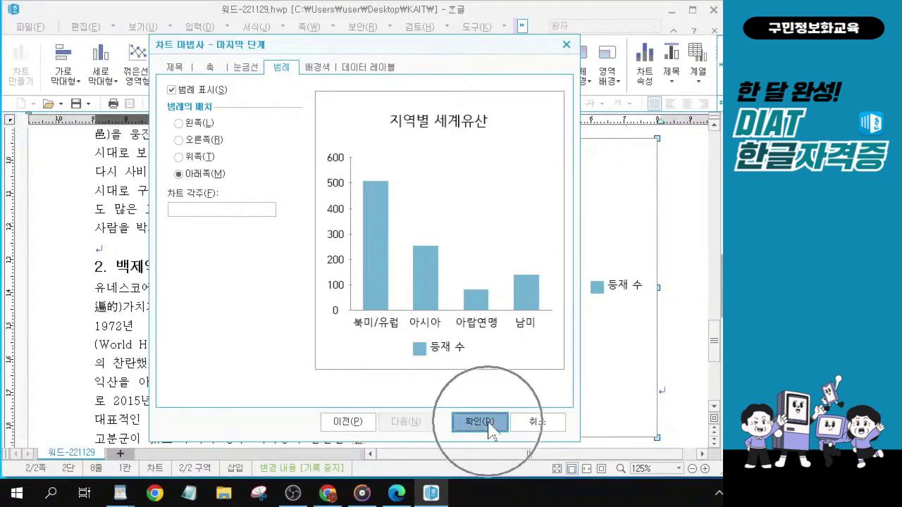
{"action": "left_click", "coordinate": [492, 426]}
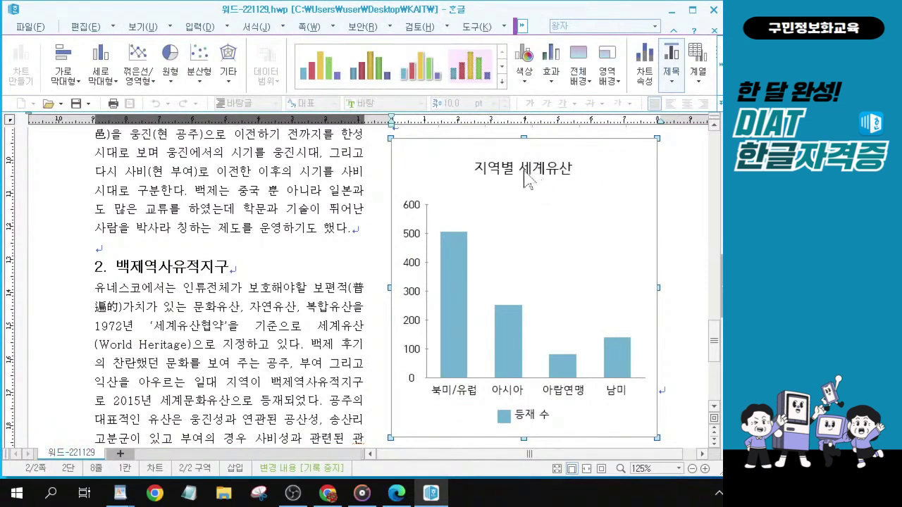
Open the text settings (글자) of the chart title's 제목 모양 dialog.
{"action": "left_click", "coordinate": [523, 148]}
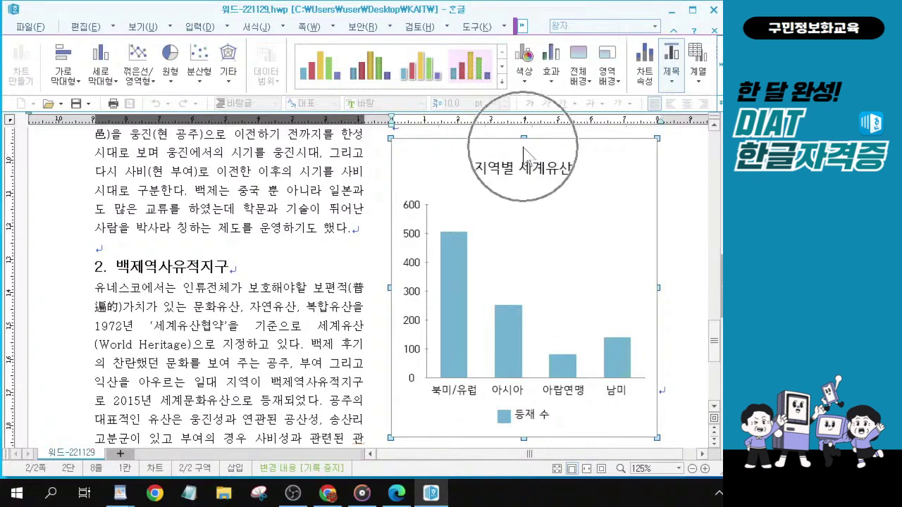
{"action": "left_click", "coordinate": [525, 177]}
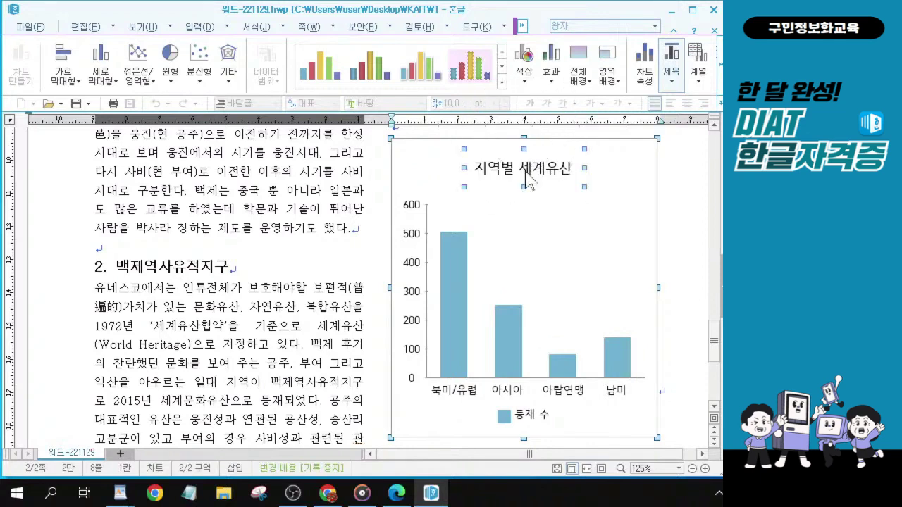
{"action": "left_click", "coordinate": [525, 176]}
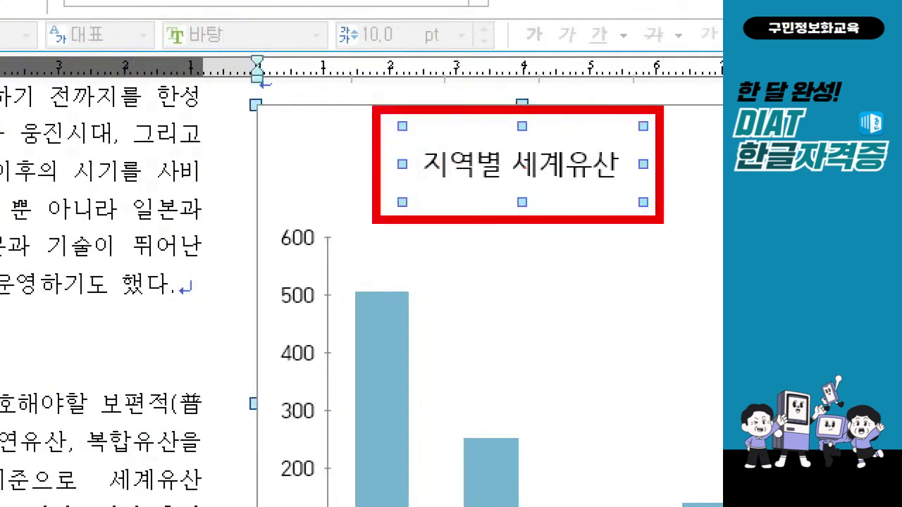
{"action": "left_click", "coordinate": [530, 258]}
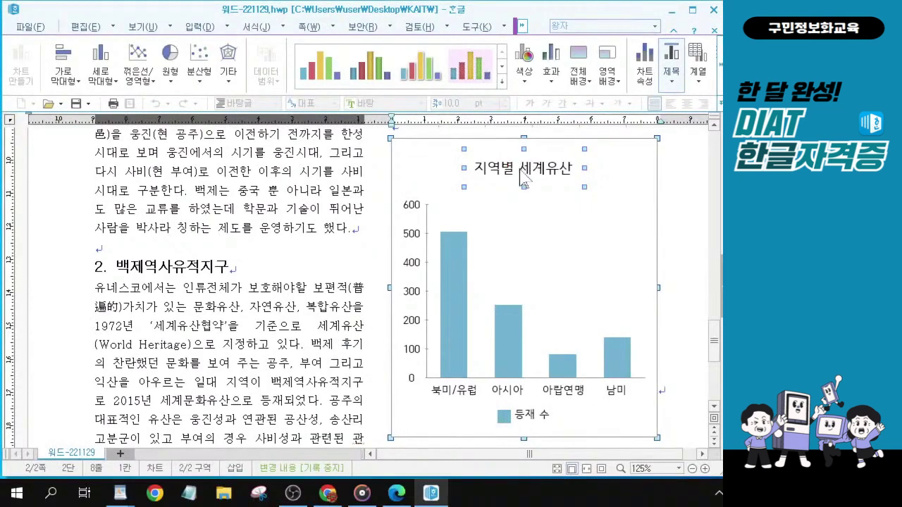
{"action": "double_click", "coordinate": [522, 176]}
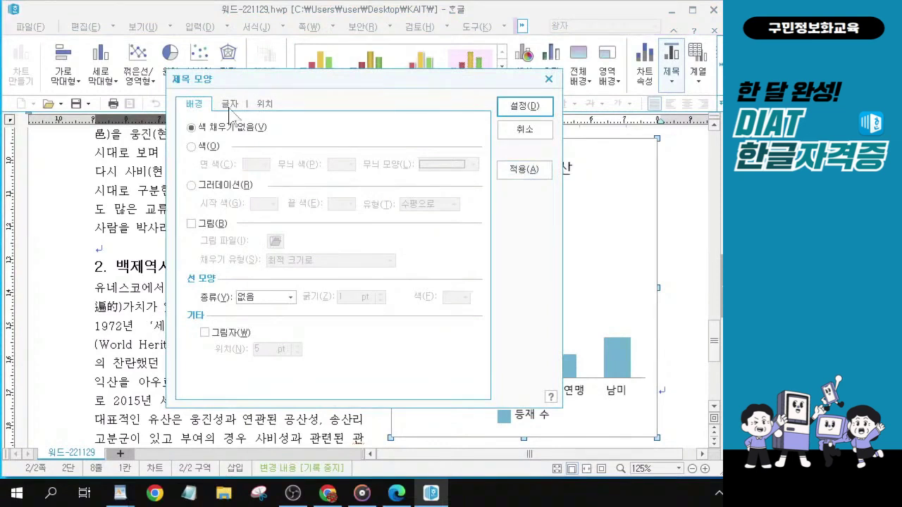
{"action": "left_click_drag", "start_coordinate": [227, 80], "coordinate": [235, 88]}
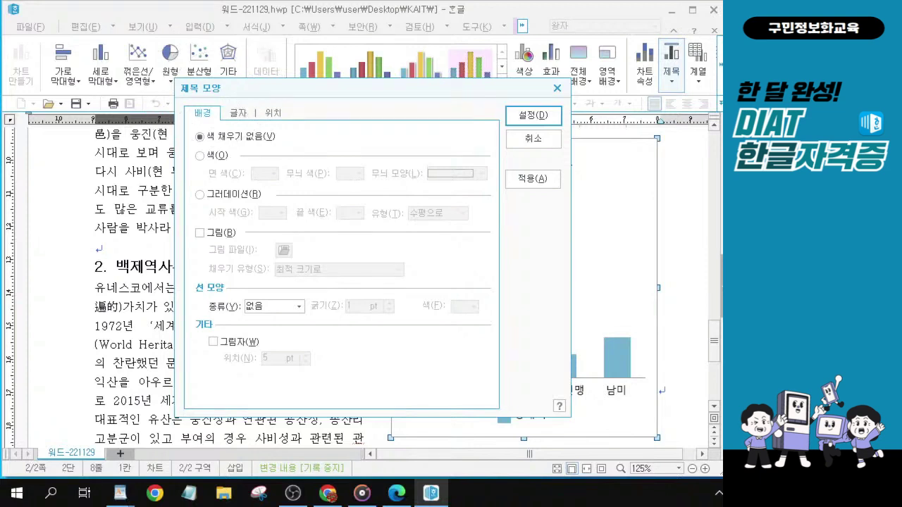
{"action": "left_click", "coordinate": [238, 114]}
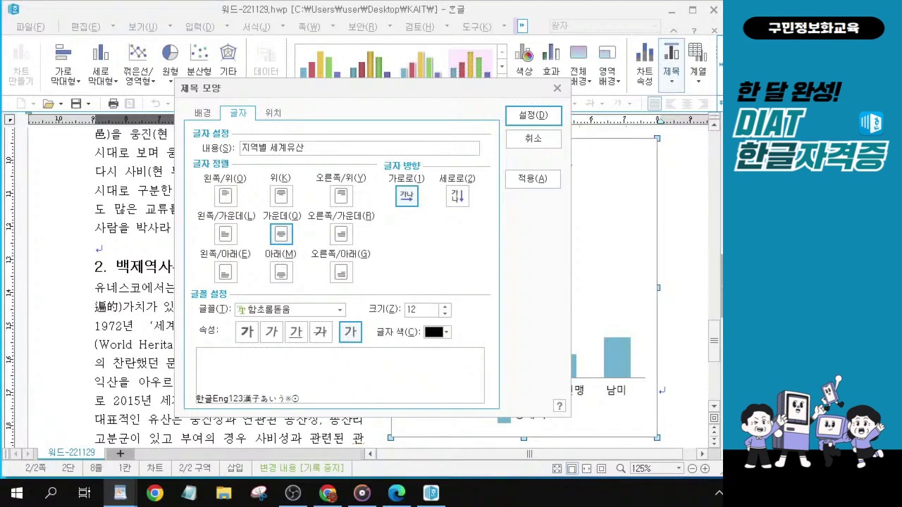
Set the chart title's font to 바탕, size 13, bold, and apply the title formatting.
{"action": "left_click", "coordinate": [339, 310]}
{"action": "left_click", "coordinate": [339, 310]}
{"action": "left_click", "coordinate": [339, 310]}
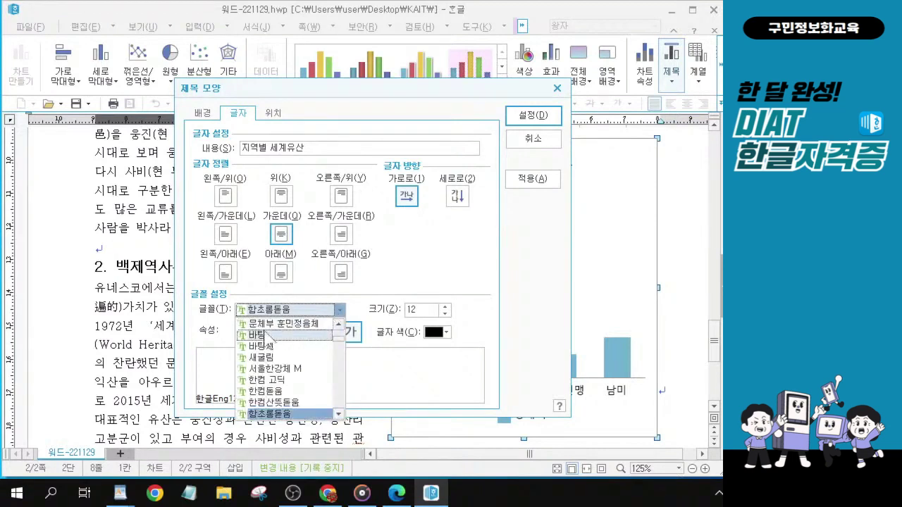
{"action": "key", "text": "alt"}
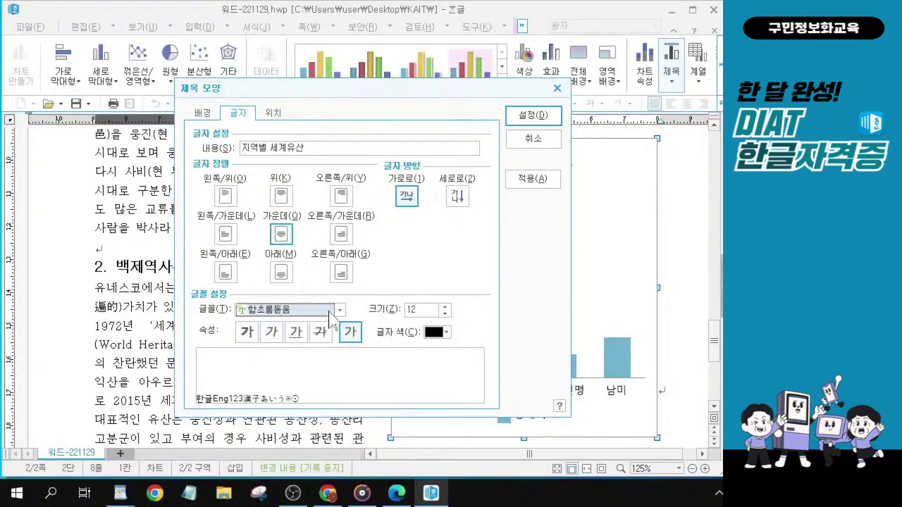
{"action": "left_click", "coordinate": [340, 310]}
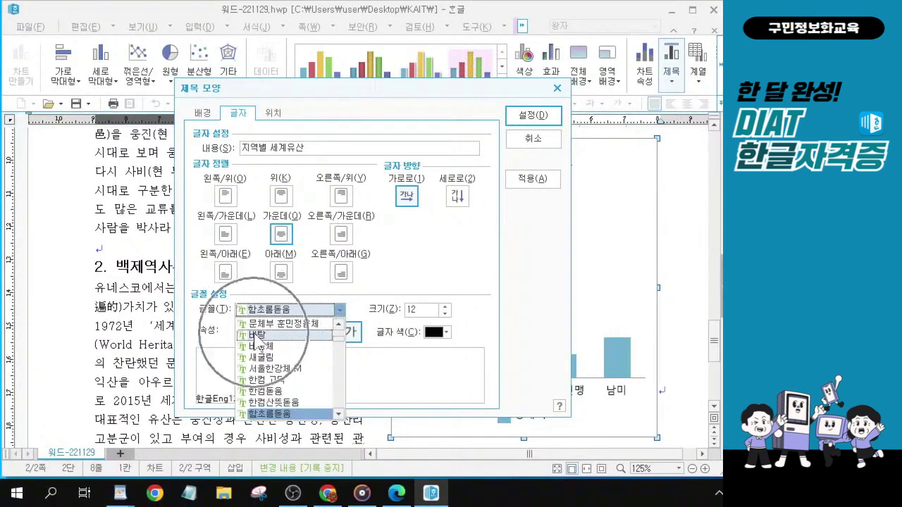
{"action": "left_click", "coordinate": [256, 336]}
{"action": "left_click", "coordinate": [445, 306]}
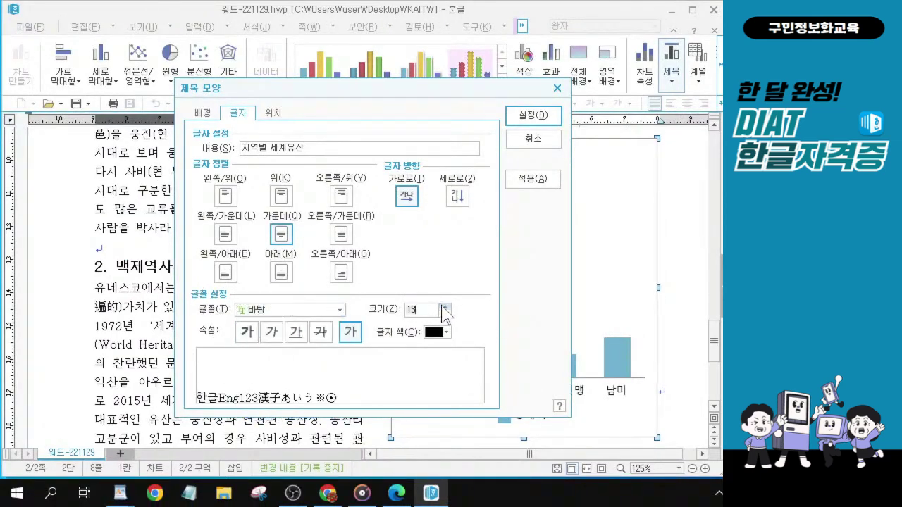
{"action": "left_click", "coordinate": [246, 334]}
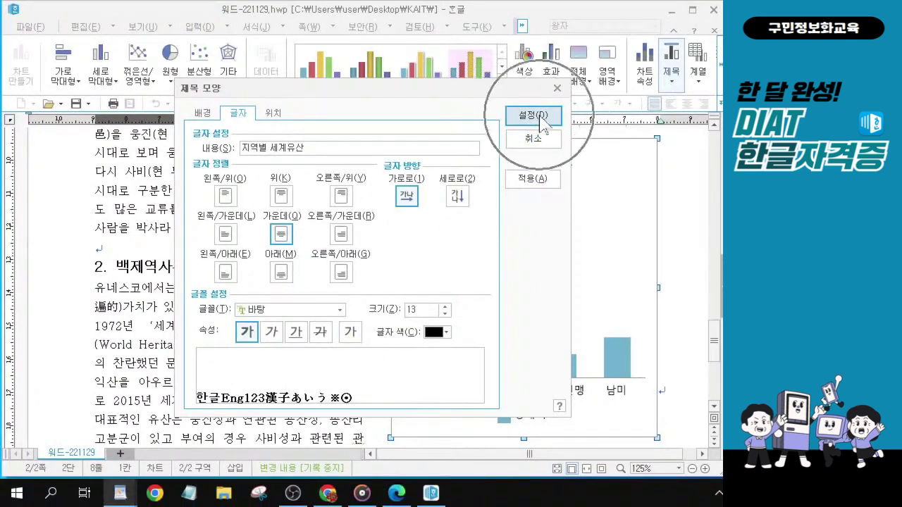
{"action": "left_click", "coordinate": [540, 118]}
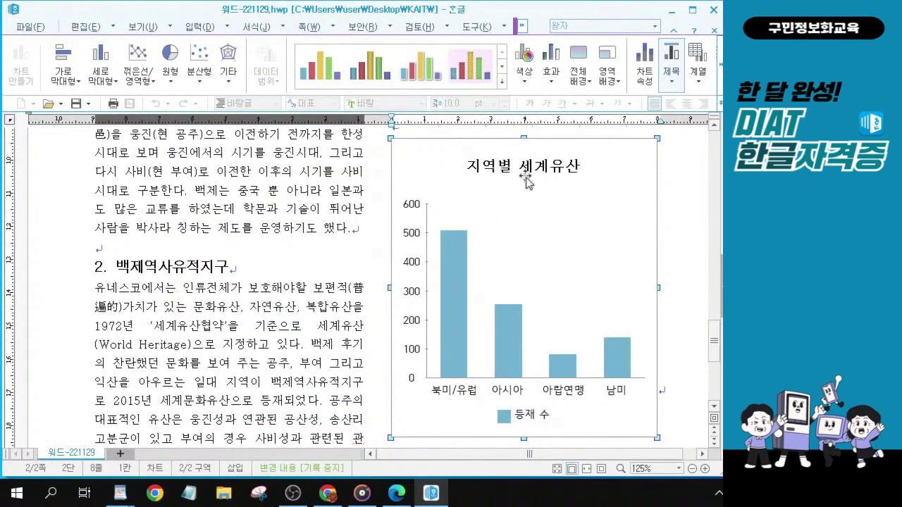
Open the text settings (글자) of the 축 이름표 모양 dialog for the chart's vertical axis labels.
{"action": "left_click", "coordinate": [416, 293]}
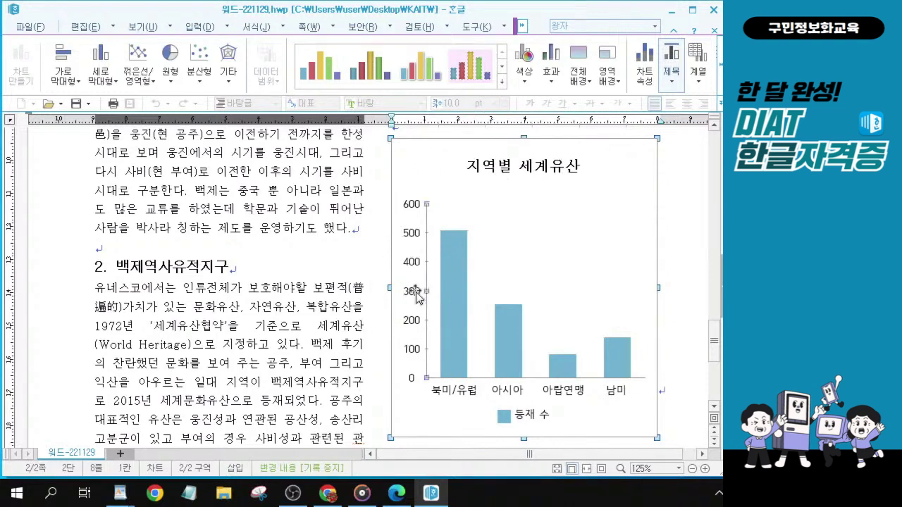
{"action": "left_click", "coordinate": [416, 294]}
{"action": "left_click", "coordinate": [416, 293]}
{"action": "left_click", "coordinate": [415, 293]}
{"action": "left_click", "coordinate": [415, 293]}
{"action": "left_click", "coordinate": [415, 293]}
{"action": "left_click", "coordinate": [415, 293]}
{"action": "double_click", "coordinate": [415, 293]}
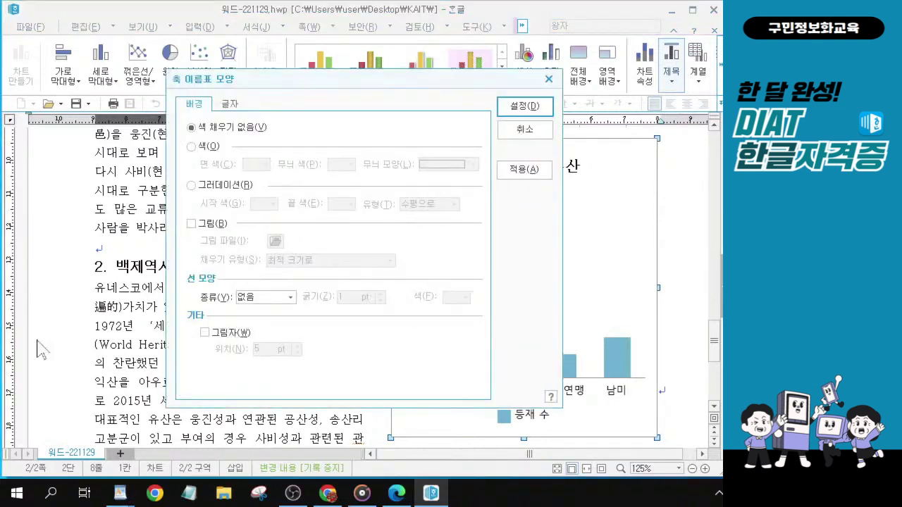
{"action": "left_click", "coordinate": [212, 83]}
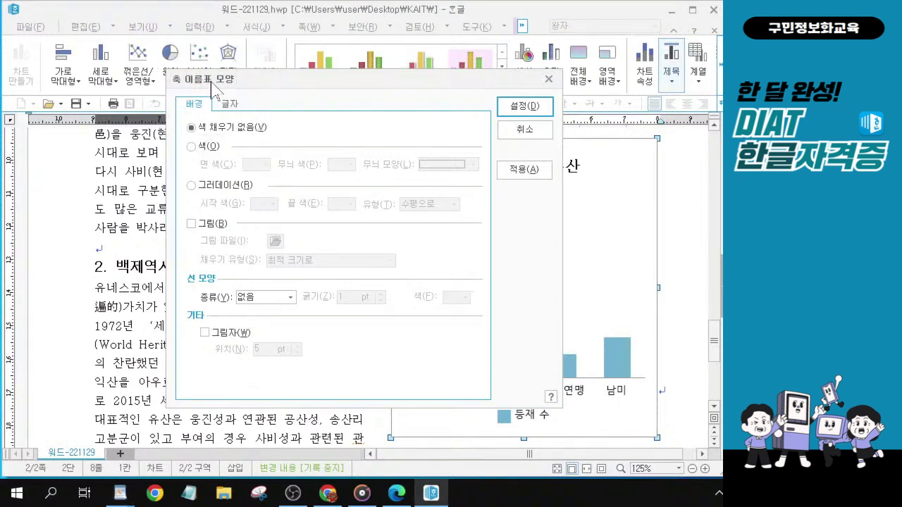
{"action": "left_click", "coordinate": [229, 105]}
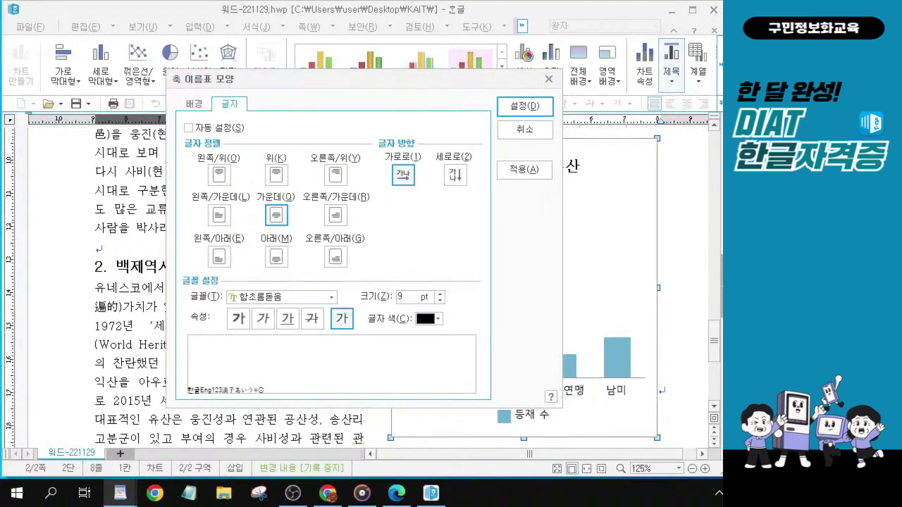
{"action": "left_click", "coordinate": [290, 298]}
{"action": "left_click", "coordinate": [228, 104]}
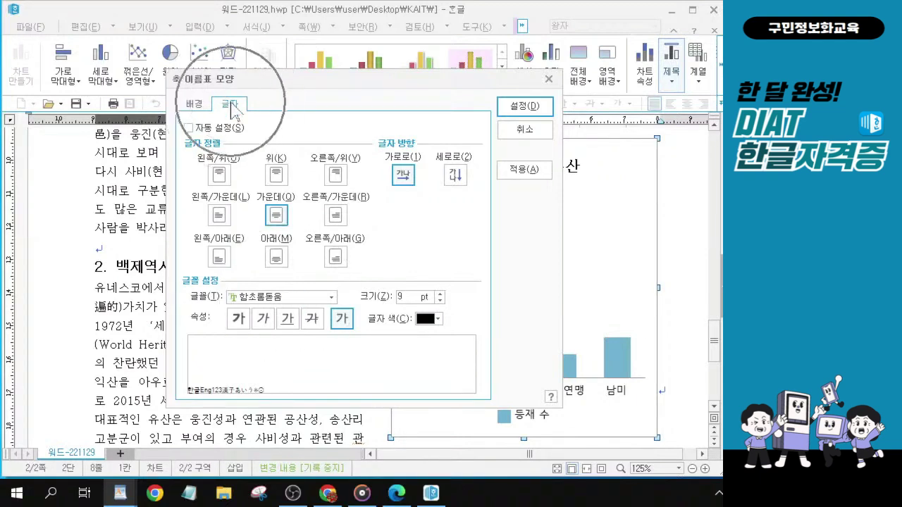
Format the vertical axis labels with the 굴림 font in italic and apply the settings.
{"action": "left_click", "coordinate": [333, 297]}
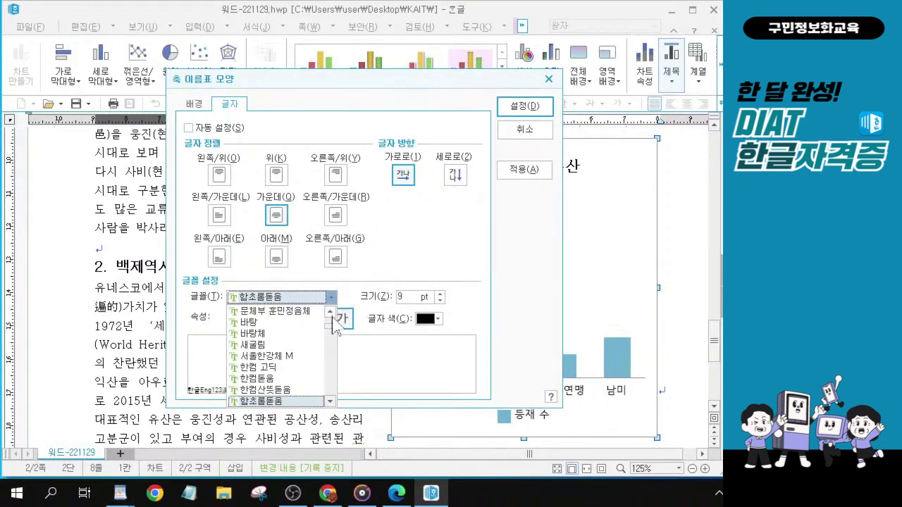
{"action": "scroll", "coordinate": [281, 355], "scroll_direction": "up", "scroll_amount": 5}
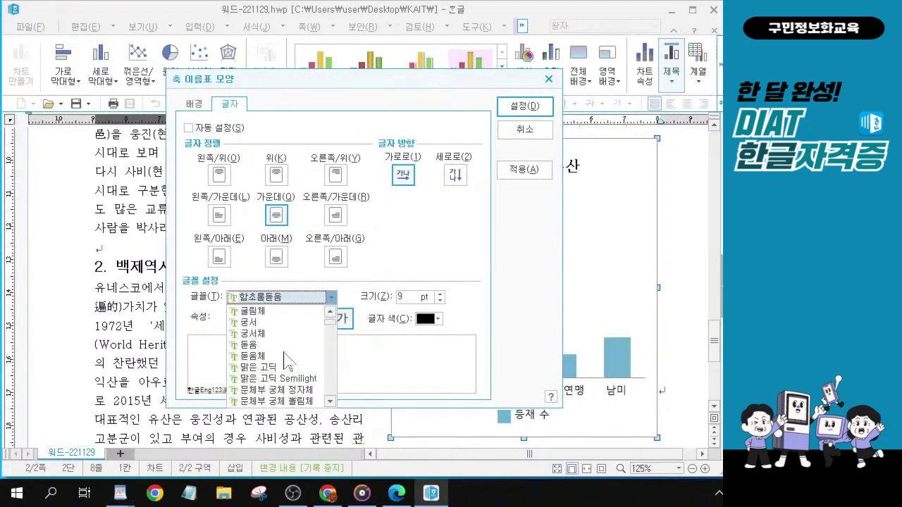
{"action": "scroll", "coordinate": [288, 361], "scroll_direction": "up", "scroll_amount": 1}
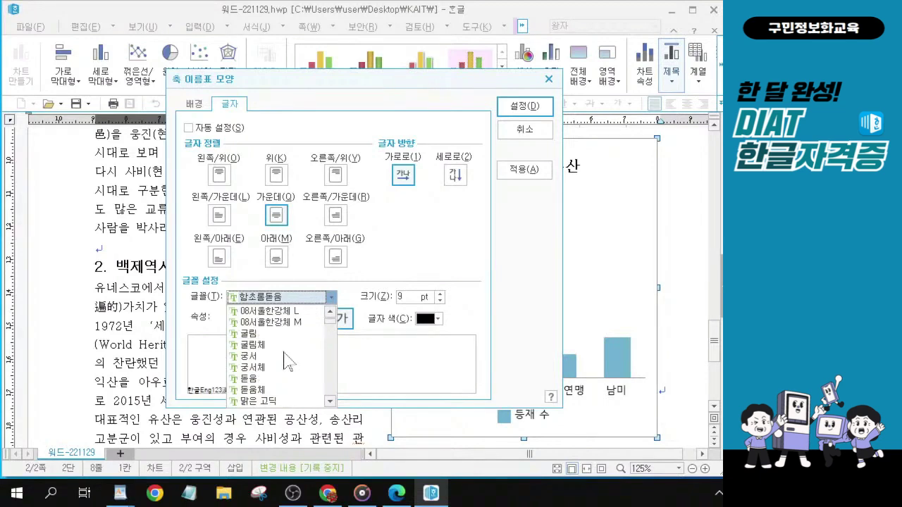
{"action": "left_click", "coordinate": [274, 336]}
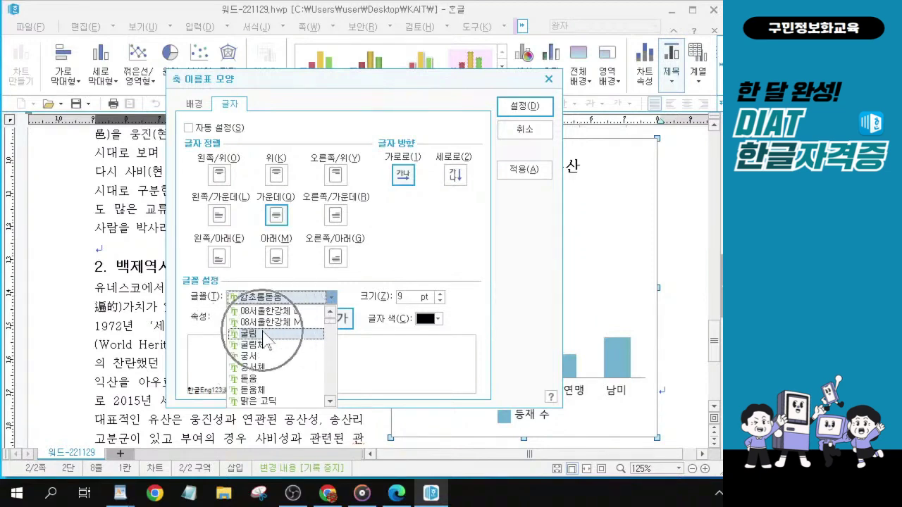
{"action": "left_click", "coordinate": [263, 333]}
{"action": "left_click", "coordinate": [262, 323]}
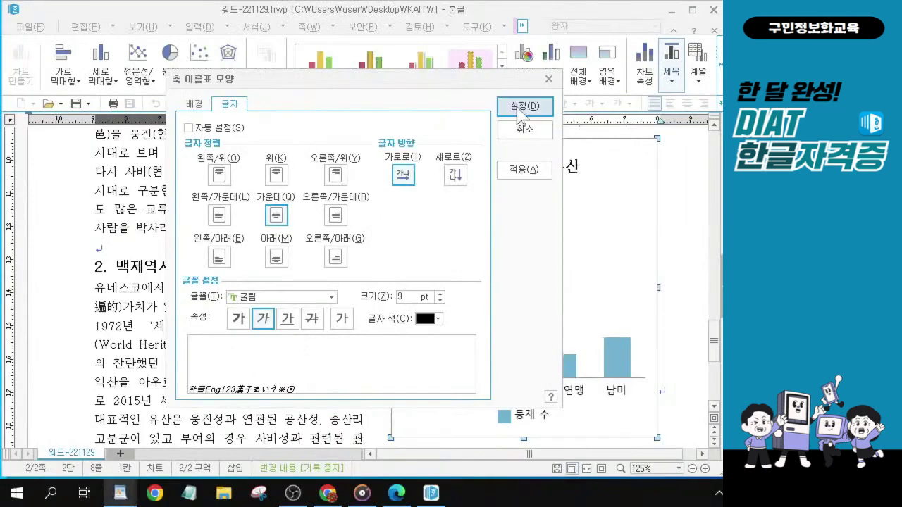
{"action": "left_click", "coordinate": [520, 107]}
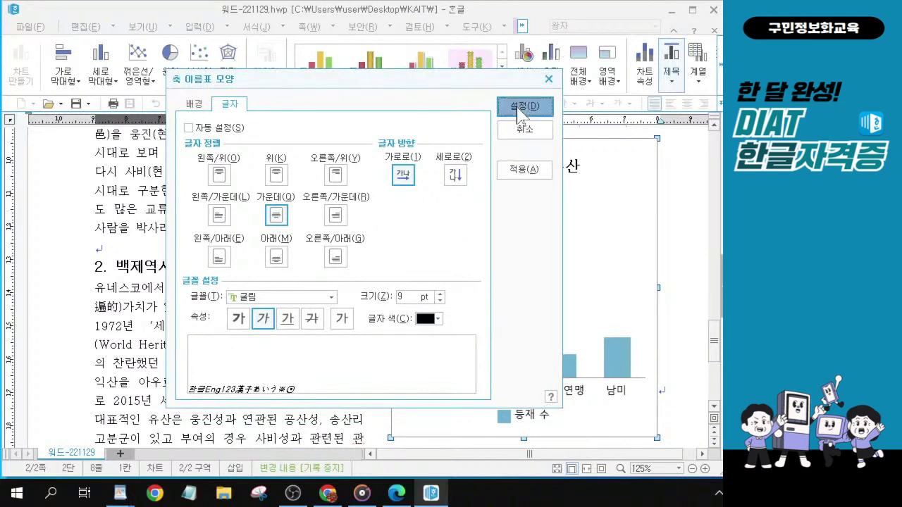
{"action": "left_click", "coordinate": [520, 108]}
Open the text settings (글자) of the 축 이름표 모양 dialog for the horizontal axis's region labels.
{"action": "left_click", "coordinate": [514, 398]}
{"action": "double_click", "coordinate": [518, 399]}
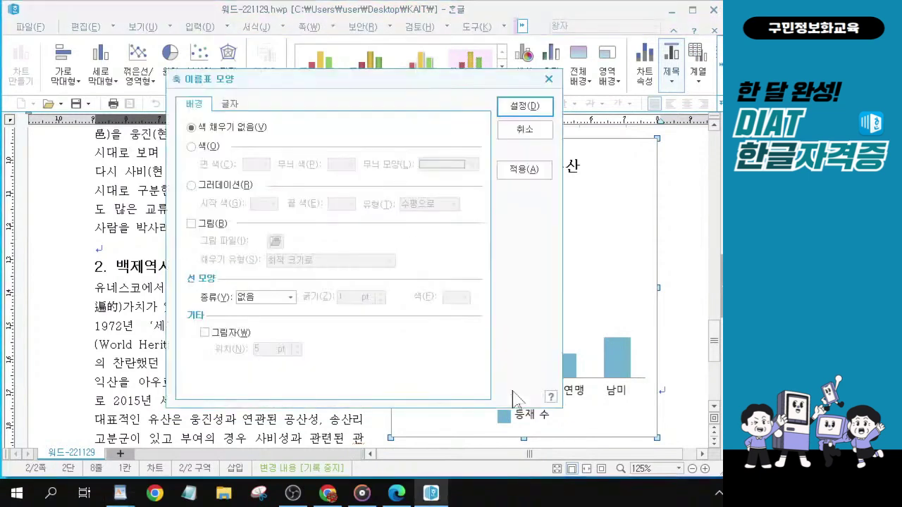
{"action": "left_click", "coordinate": [590, 391]}
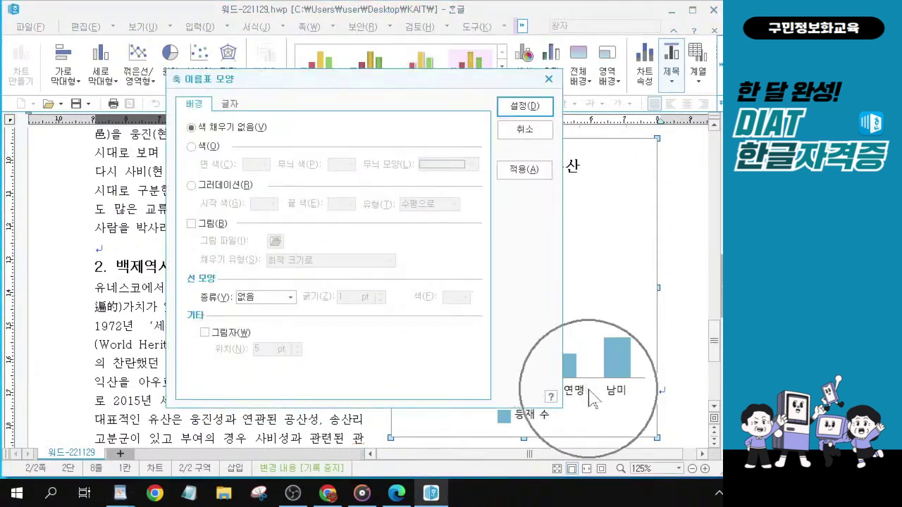
{"action": "left_click_drag", "start_coordinate": [406, 83], "coordinate": [387, 89]}
{"action": "left_click", "coordinate": [547, 392]}
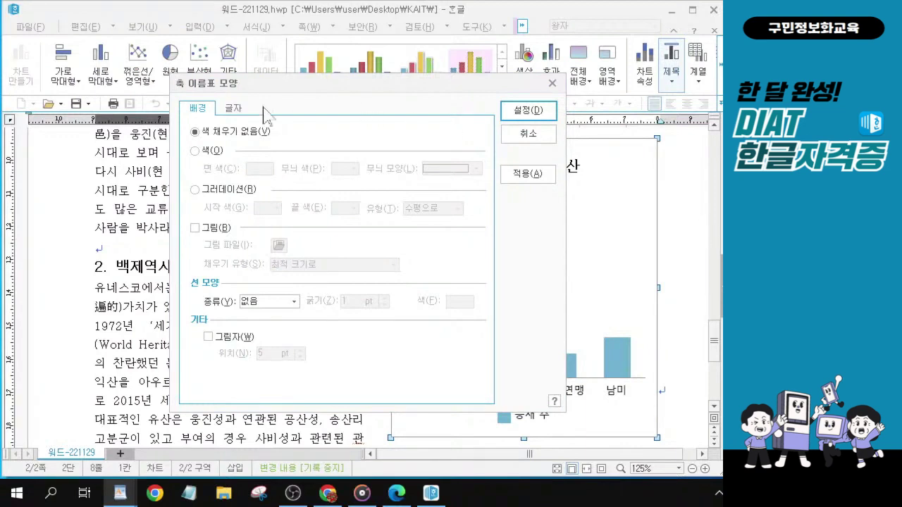
{"action": "left_click", "coordinate": [233, 109]}
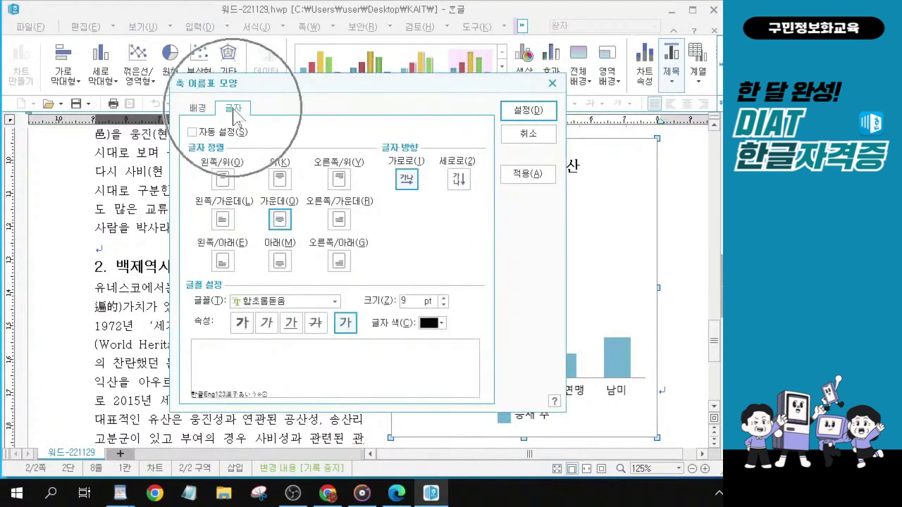
Make the horizontal axis labels italic in the 굴림 font and apply the settings.
{"action": "left_click", "coordinate": [268, 323]}
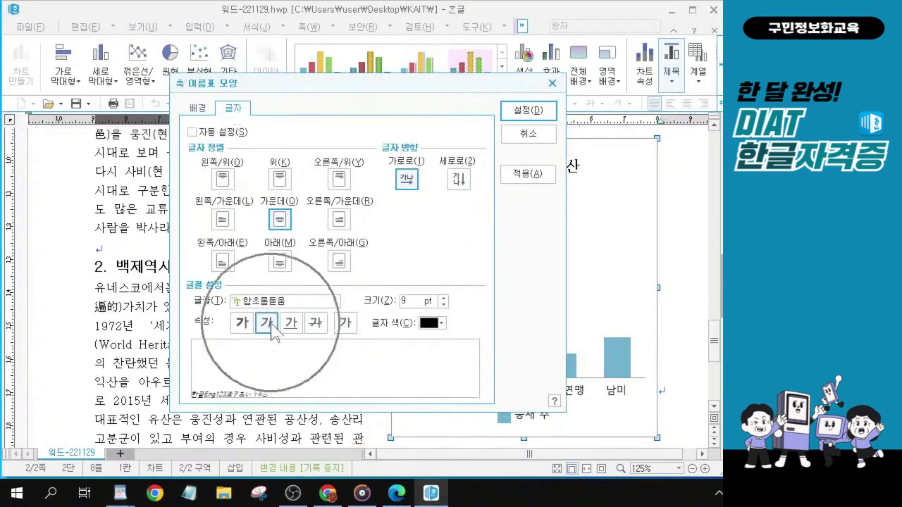
{"action": "left_click", "coordinate": [334, 301]}
{"action": "scroll", "coordinate": [272, 370], "scroll_direction": "up", "scroll_amount": 5}
{"action": "scroll", "coordinate": [272, 368], "scroll_direction": "up", "scroll_amount": 2}
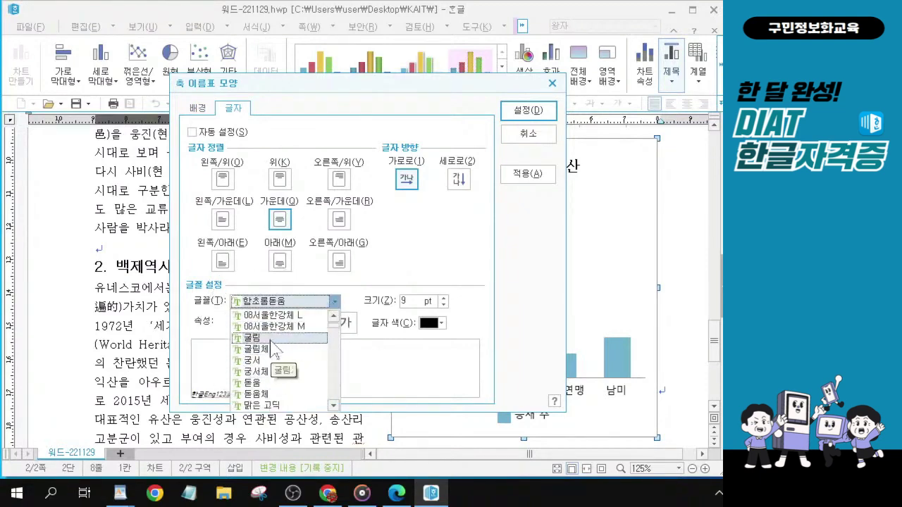
{"action": "left_click", "coordinate": [272, 341]}
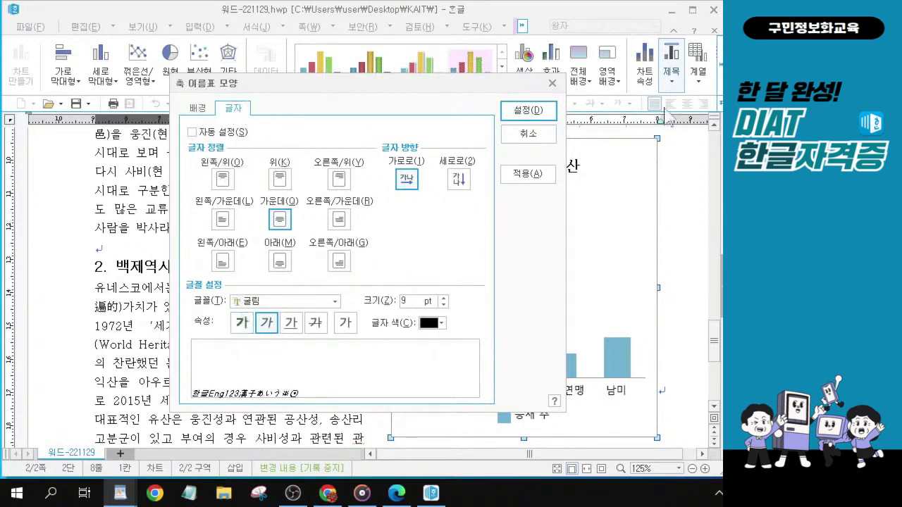
{"action": "left_click", "coordinate": [525, 113]}
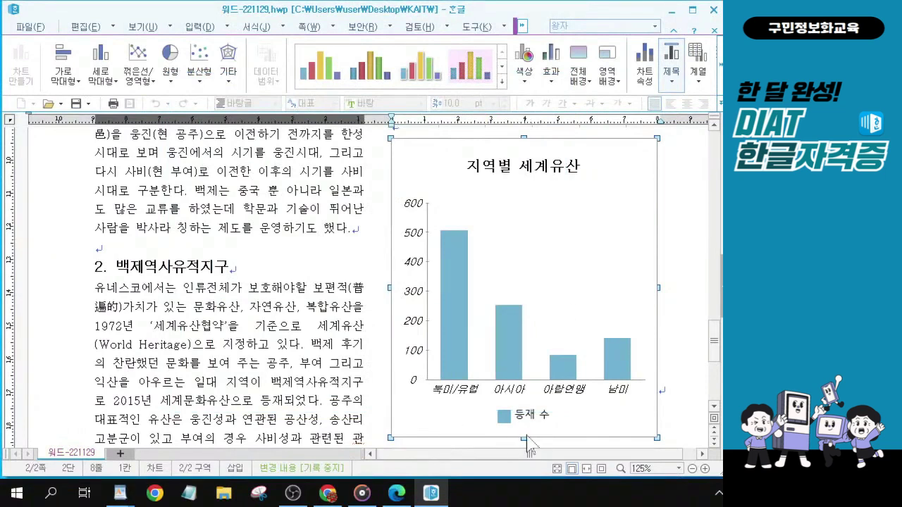
Open the text settings (글자) of the 범례 모양 dialog for the chart's 등재 수 legend.
{"action": "left_click", "coordinate": [534, 417]}
{"action": "left_click", "coordinate": [534, 417]}
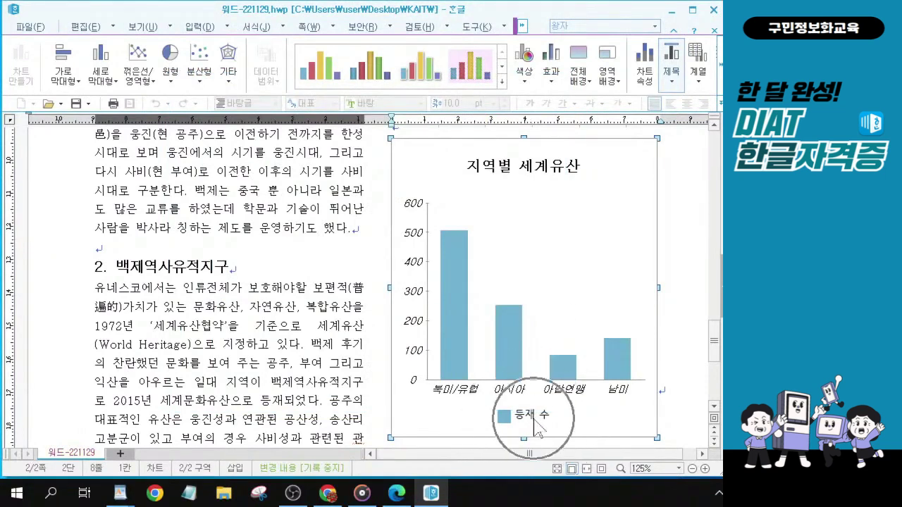
{"action": "left_click", "coordinate": [534, 416]}
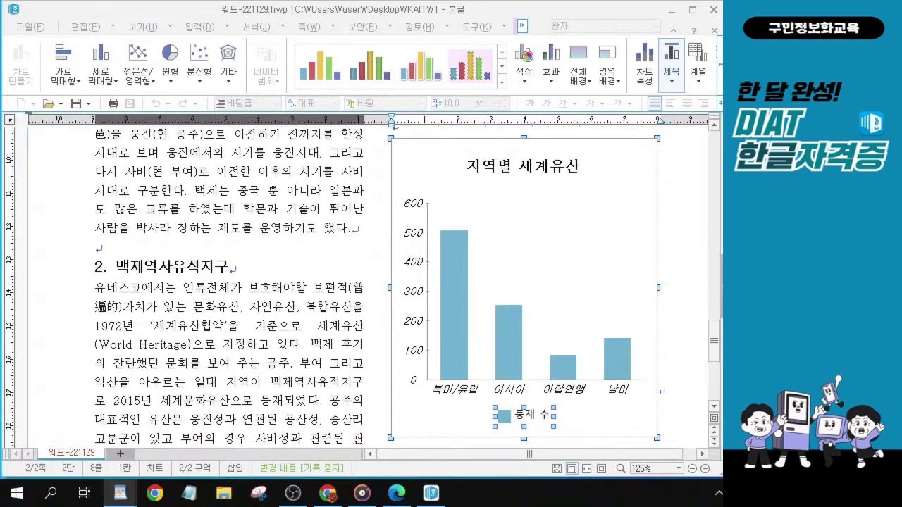
{"action": "double_click", "coordinate": [515, 417]}
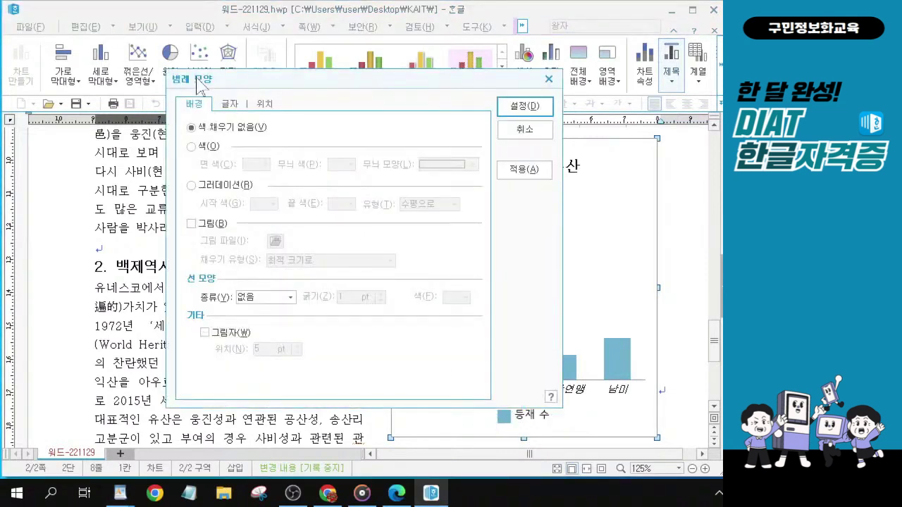
{"action": "left_click", "coordinate": [228, 105]}
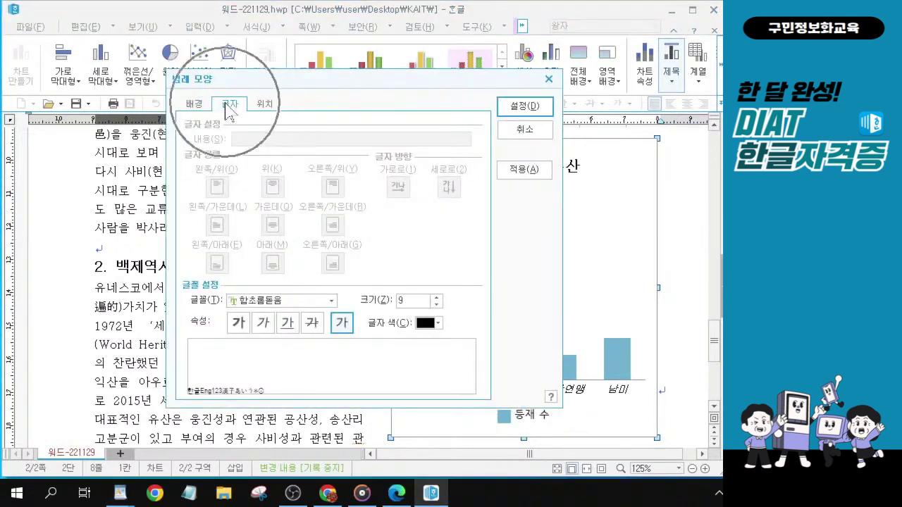
{"action": "left_click_drag", "start_coordinate": [242, 81], "coordinate": [269, 113]}
{"action": "left_click", "coordinate": [262, 141]}
{"action": "left_click", "coordinate": [267, 141]}
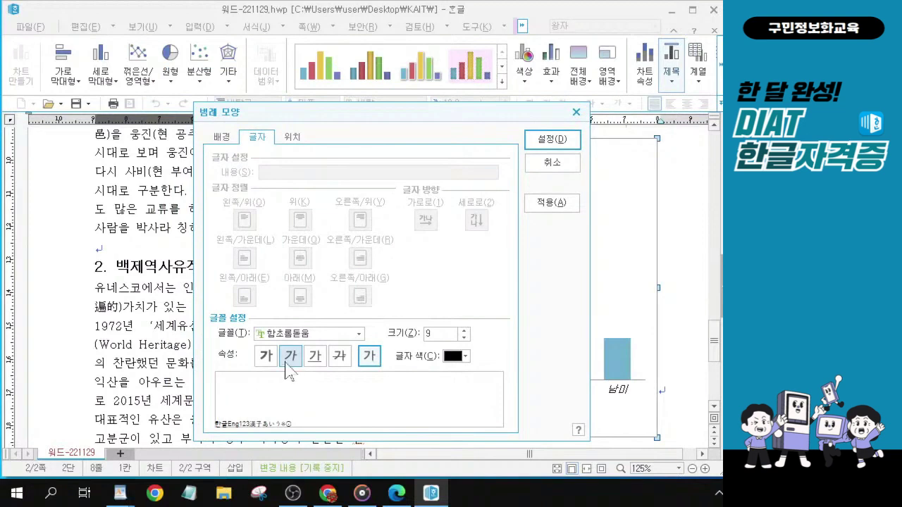
Format the chart legend's text with the 굴림 font in italic and apply the settings.
{"action": "left_click", "coordinate": [359, 334]}
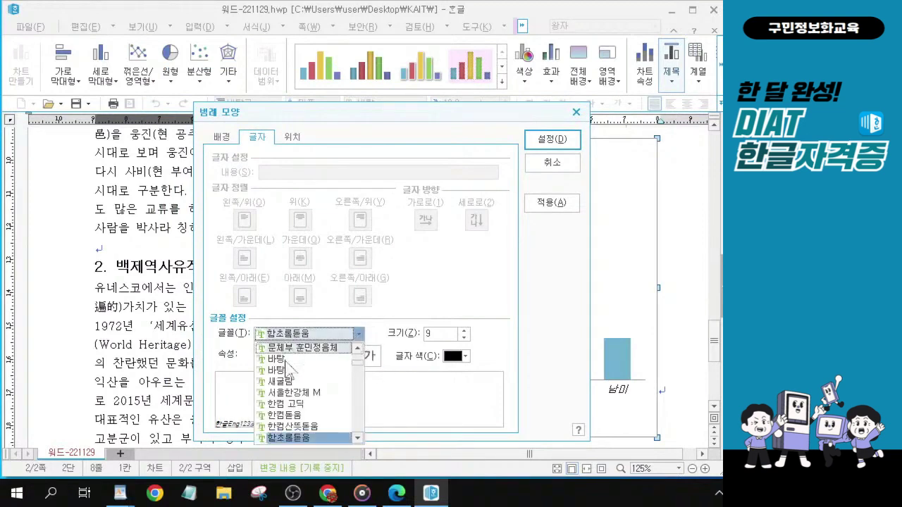
{"action": "scroll", "coordinate": [287, 360], "scroll_direction": "up", "scroll_amount": 6}
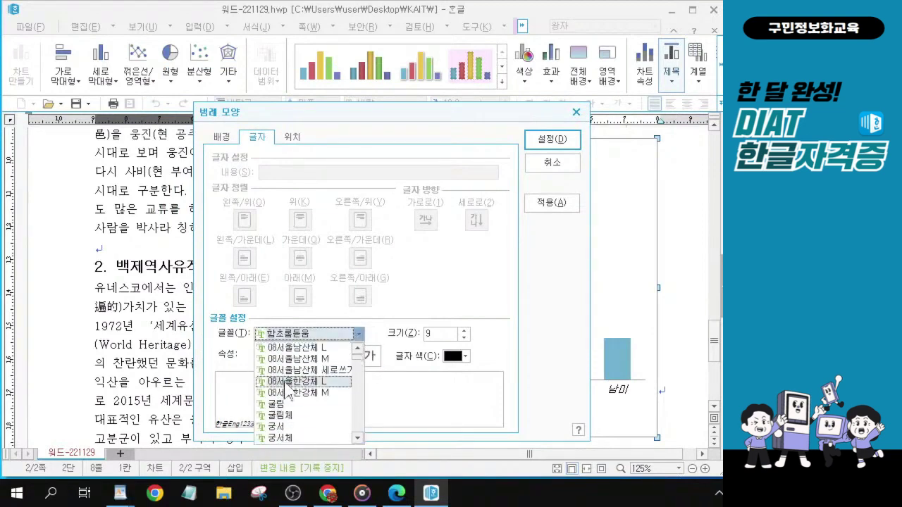
{"action": "left_click", "coordinate": [289, 404]}
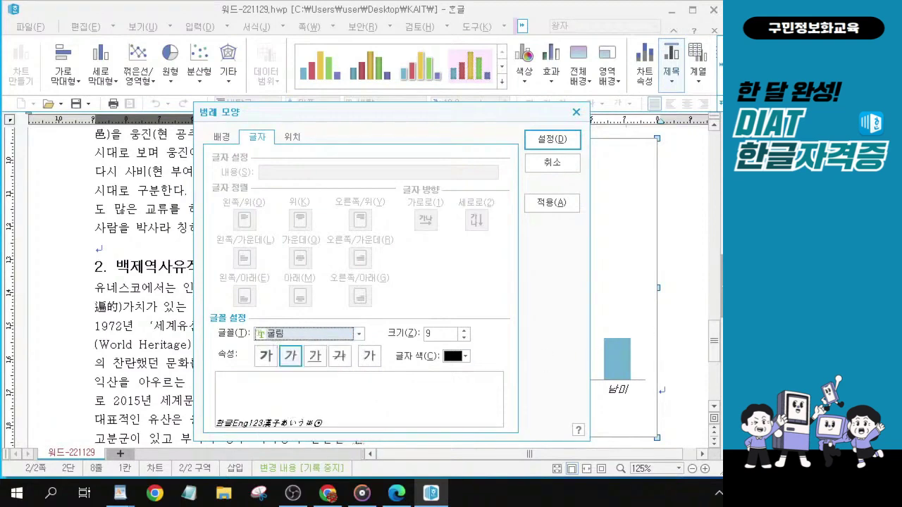
{"action": "left_click", "coordinate": [314, 356]}
{"action": "key", "text": "alt"}
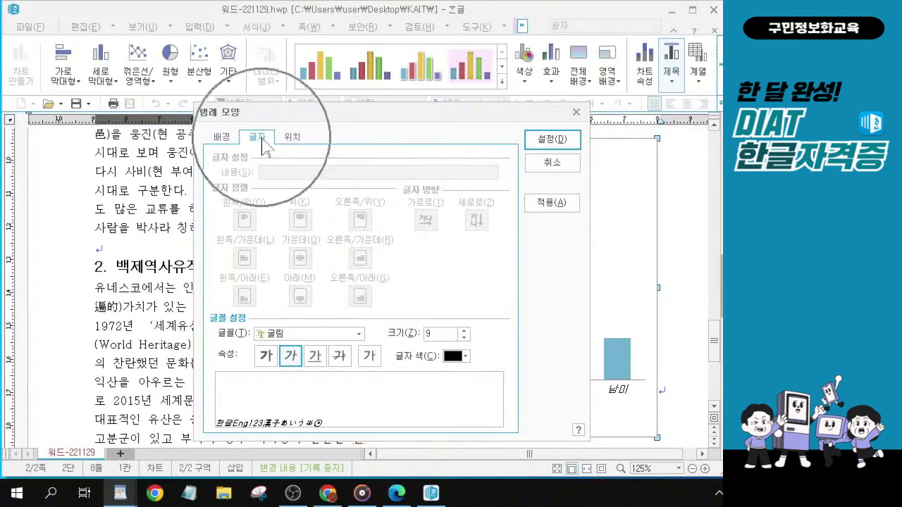
{"action": "left_click", "coordinate": [549, 143]}
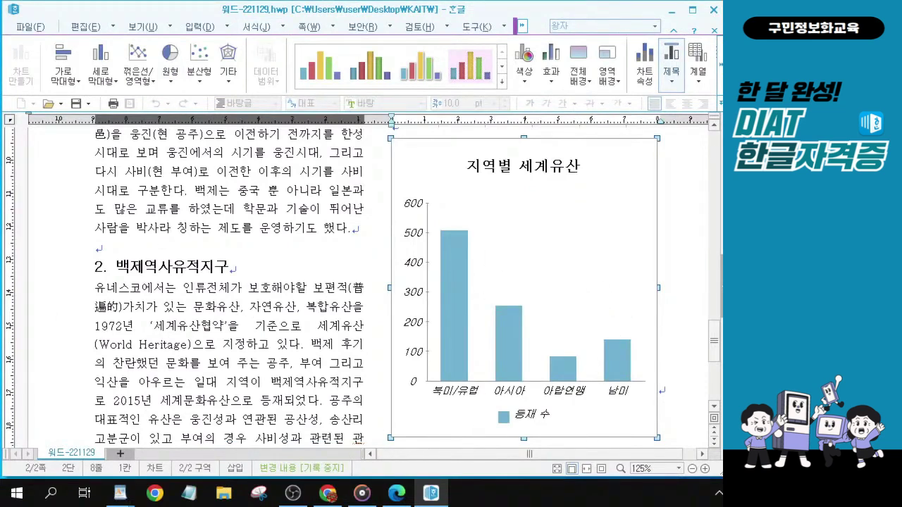
Leave chart editing and deselect the 지역별 세계유산 chart, returning to the document text.
{"action": "left_click", "coordinate": [677, 328]}
{"action": "left_click", "coordinate": [678, 328]}
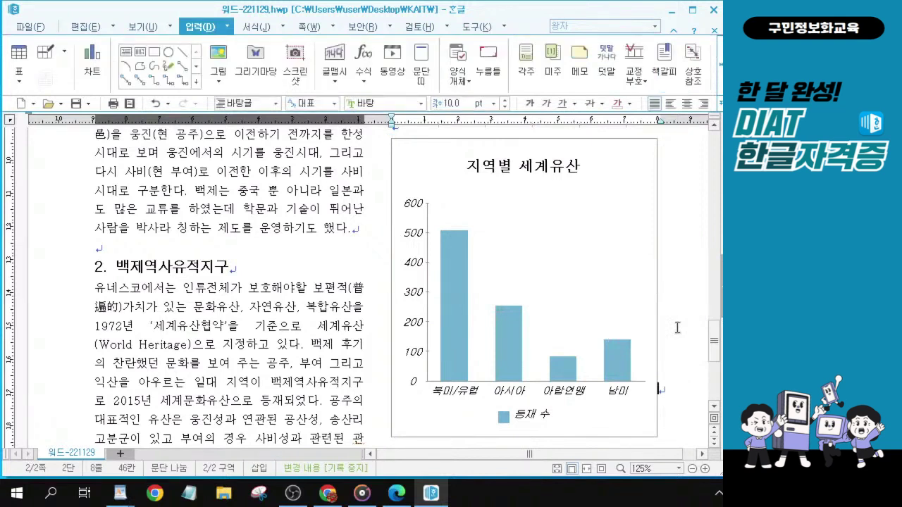
{"action": "left_click", "coordinate": [677, 327]}
{"action": "key", "text": "alt+Tab"}
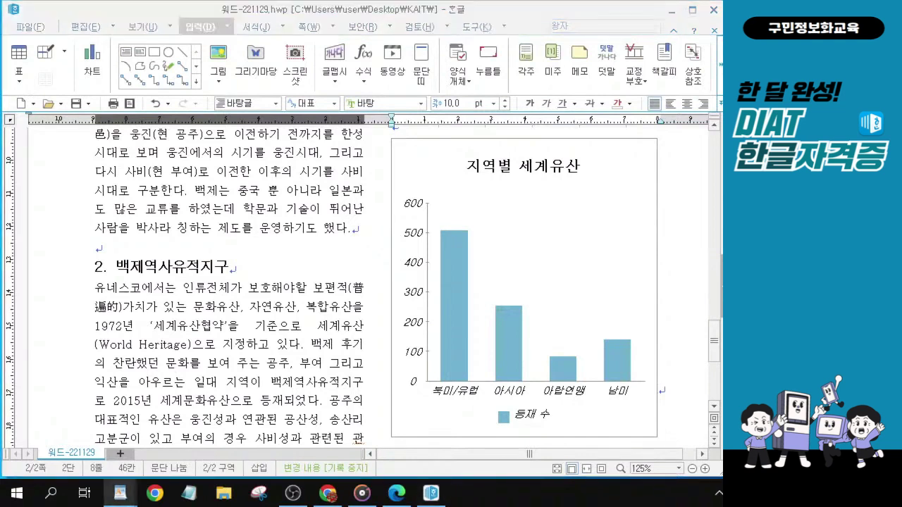